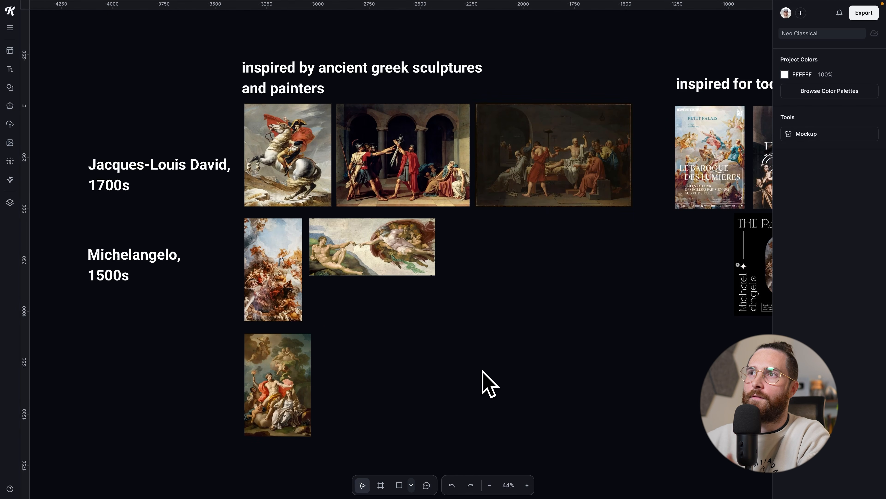
Step: Browse the neo classical art results on Pinterest and return to the Neo Classical project in Kittl
scroll(483, 371, "up", 1)
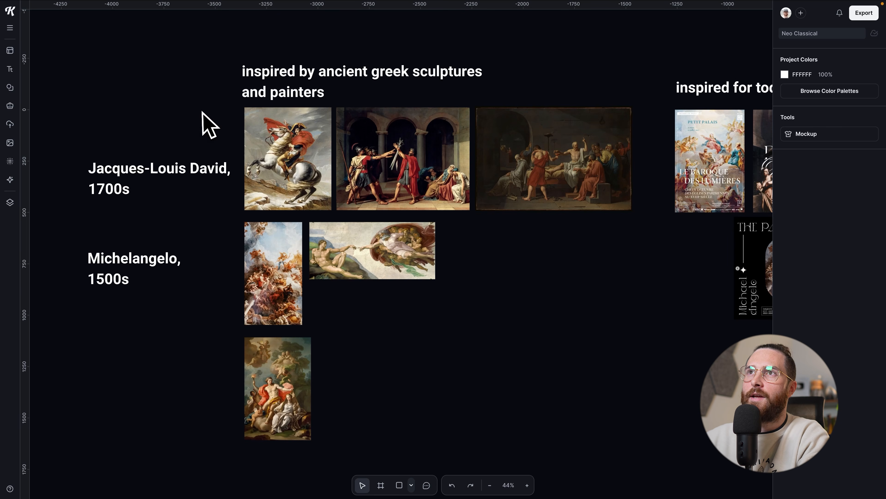
left_click(161, 24)
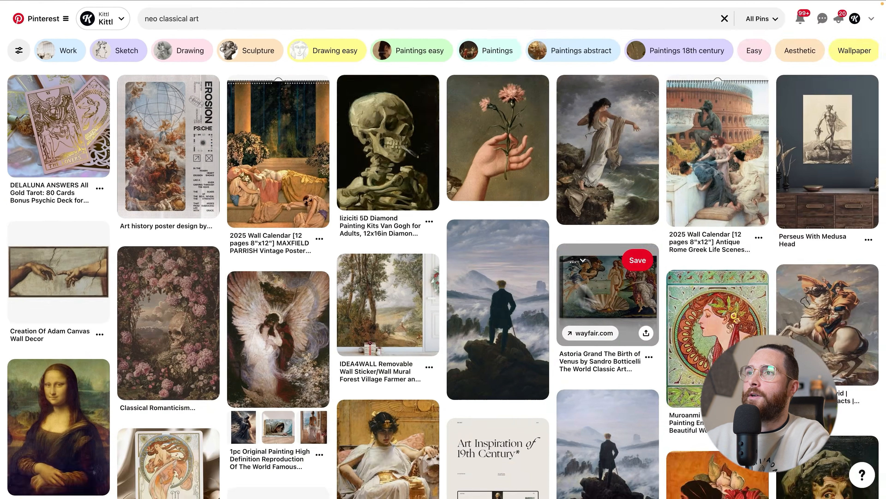
scroll(639, 316, "down", 1)
scroll(551, 312, "down", 3)
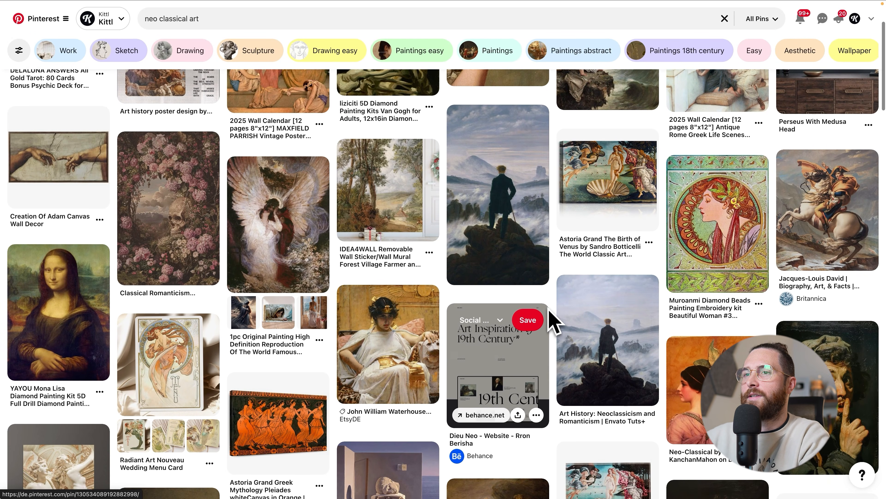
scroll(550, 317, "down", 1)
mouse_move(178, 17)
left_click(93, 20)
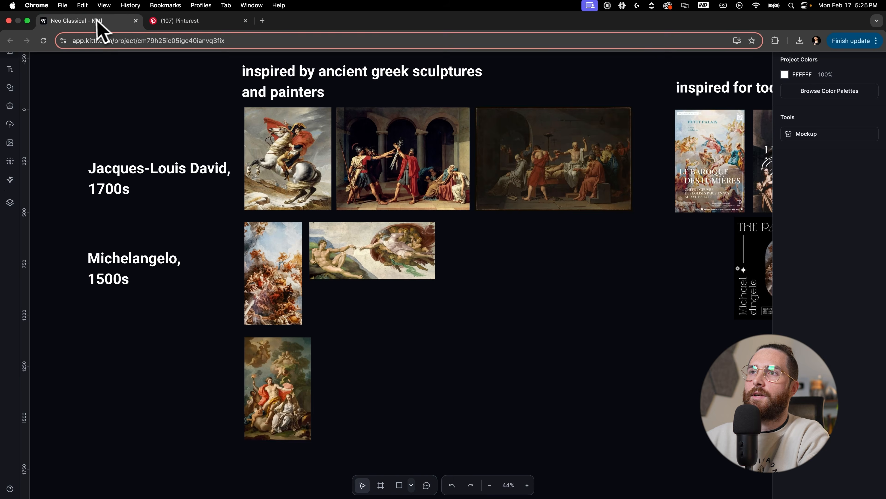
Step: View the Jacques-Louis David paintings up close, selecting them individually and finishing on the rider on the rearing horse
left_click_drag(166, 190, 161, 180)
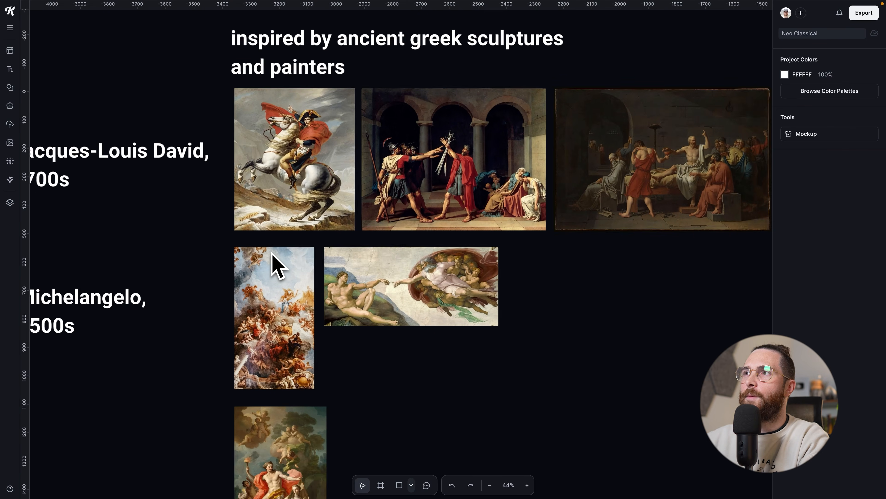
scroll(273, 262, "up", 2)
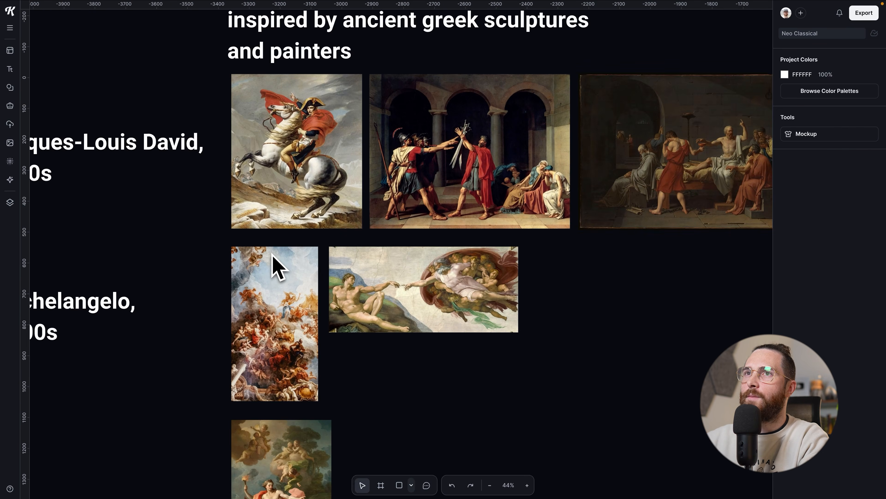
scroll(273, 256, "up", 1)
scroll(272, 262, "up", 1)
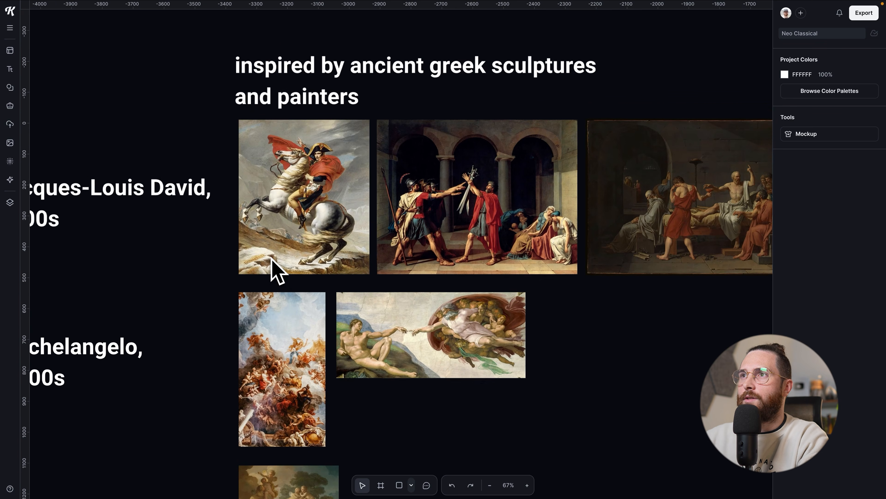
scroll(273, 270, "up", 2)
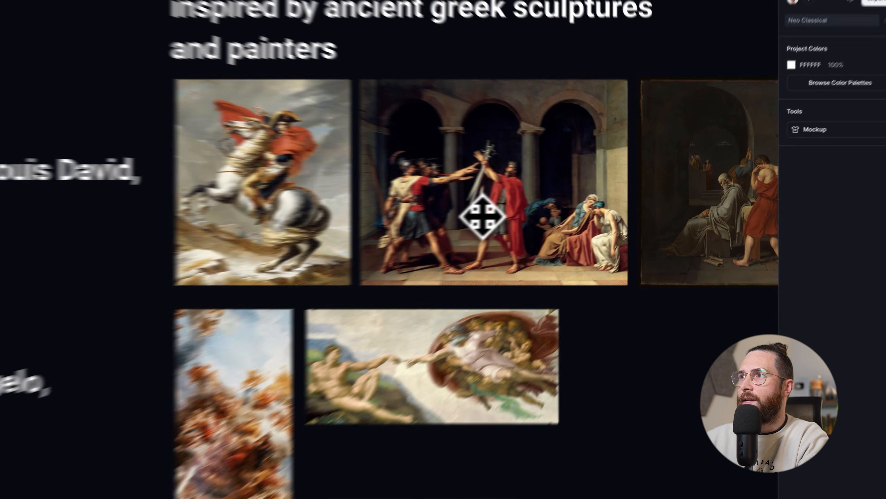
left_click(511, 213)
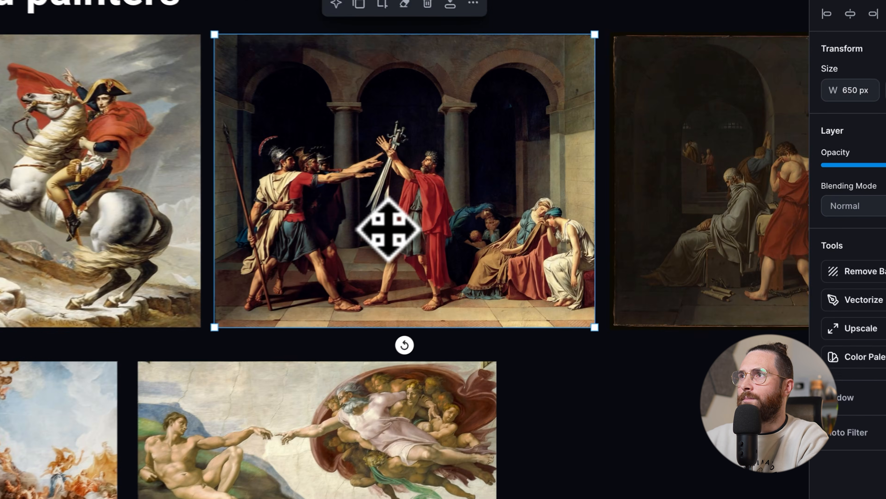
scroll(391, 229, "right", 5)
left_click(601, 233)
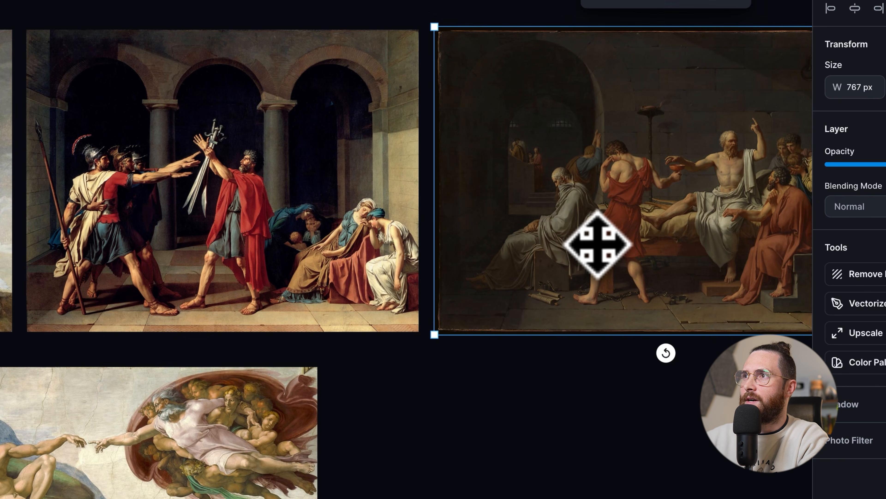
scroll(590, 245, "left", 3)
left_click(391, 232)
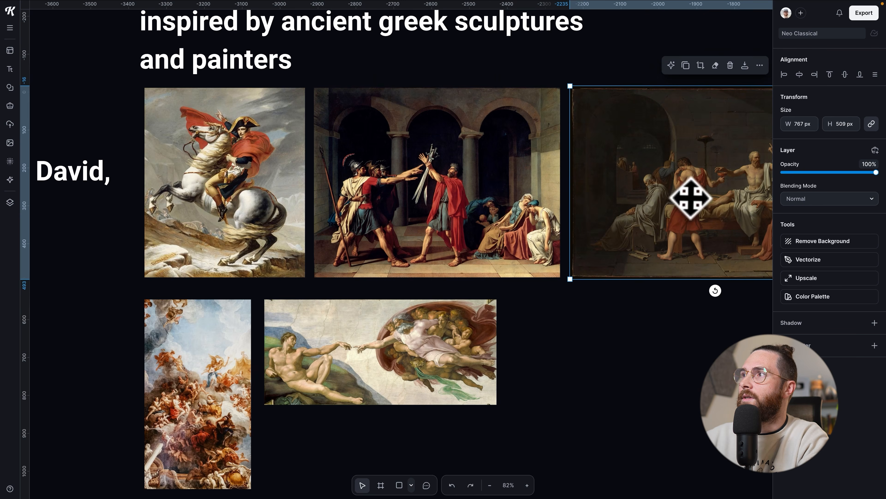
left_click(280, 164)
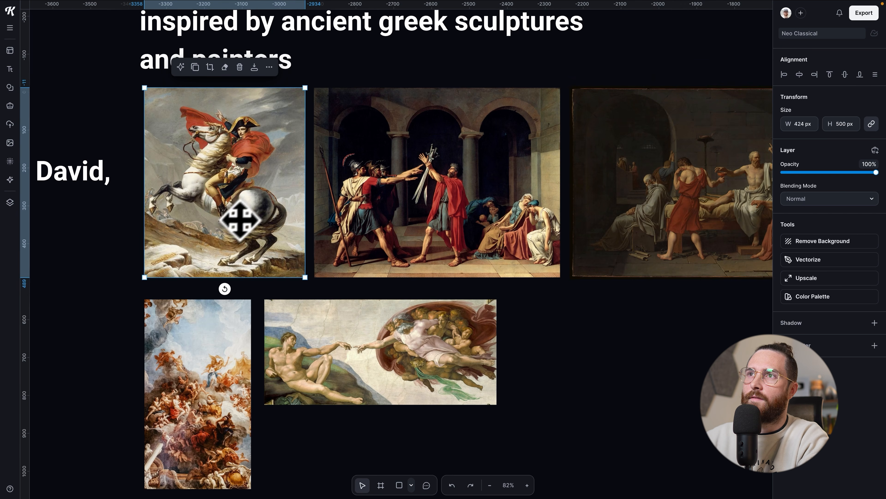
Step: Examine the figures and composition across the 1700s painting row, from the horse rider to the dark interior scene
scroll(240, 220, "up", 3)
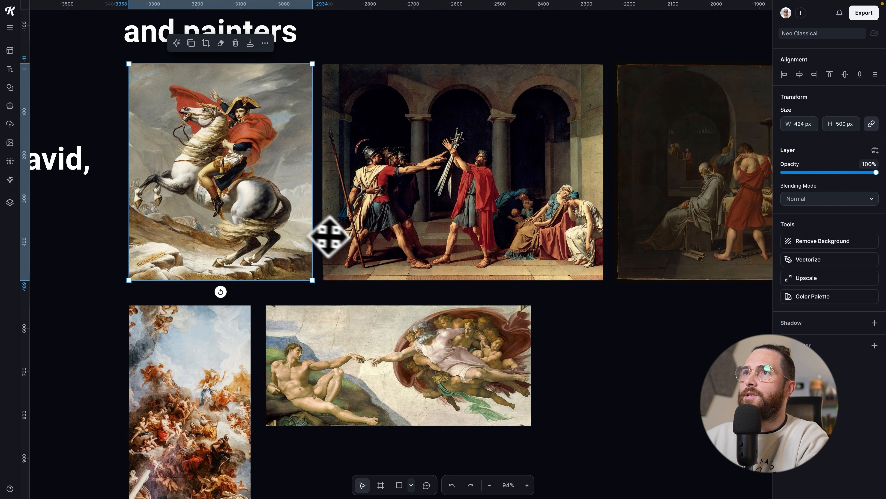
scroll(329, 236, "up", 3)
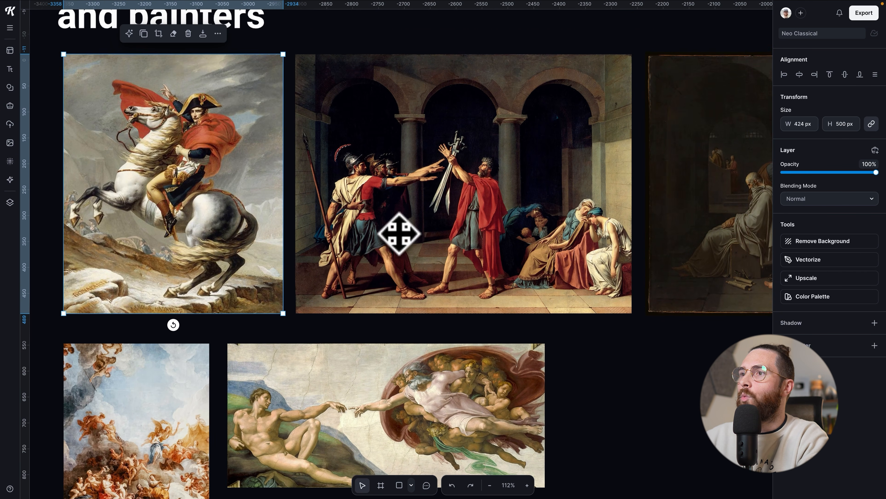
scroll(495, 253, "right", 5)
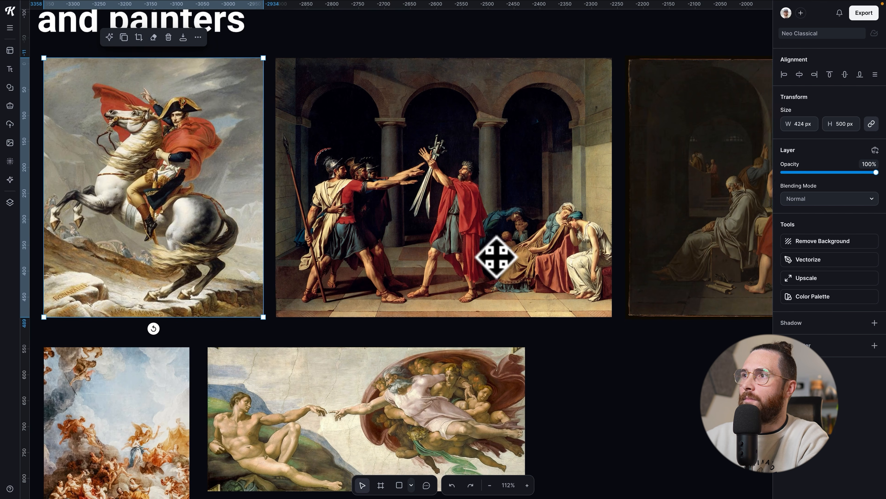
scroll(496, 257, "right", 3)
scroll(496, 257, "left", 5)
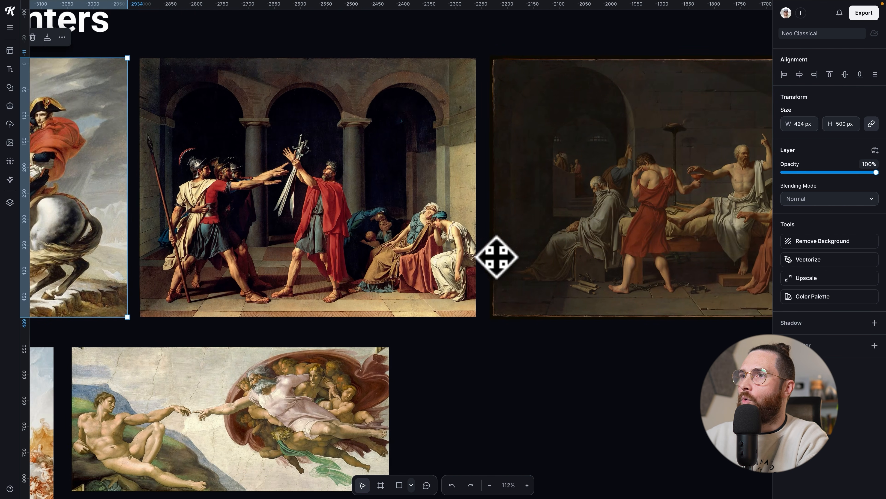
scroll(497, 258, "down", 2)
scroll(497, 257, "down", 1)
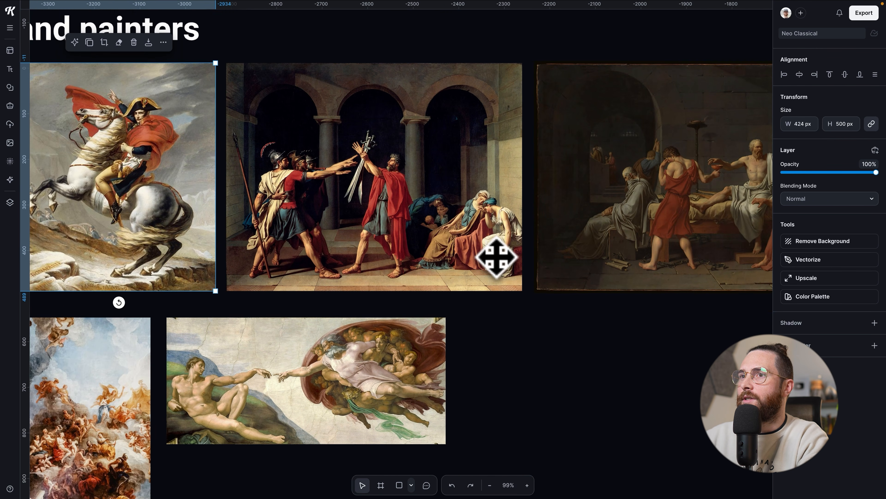
Step: Examine the Michelangelo, 1500s paintings in the row beneath the Jacques-Louis David works
scroll(496, 257, "down", 1)
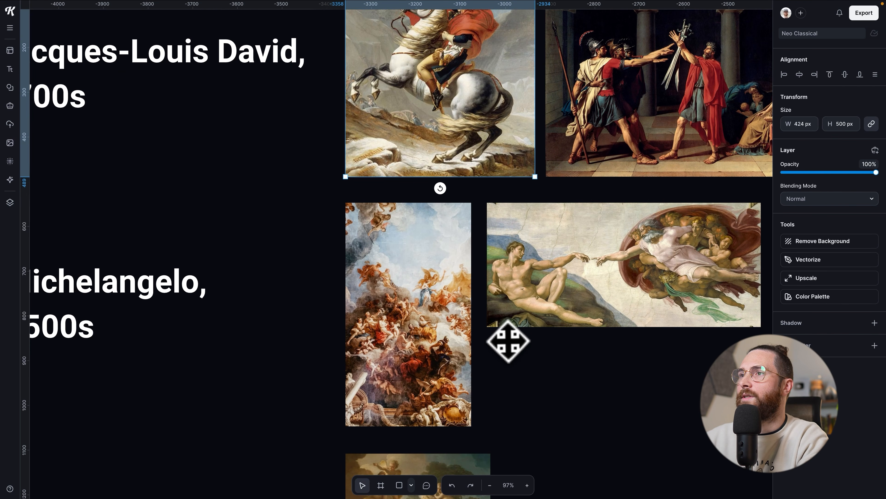
scroll(508, 342, "down", 1)
scroll(555, 351, "down", 2)
scroll(540, 352, "down", 3)
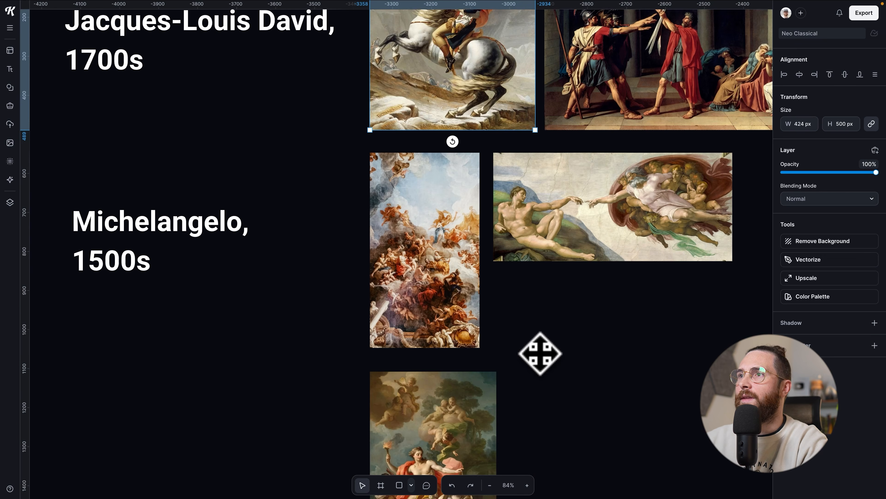
scroll(540, 353, "down", 2)
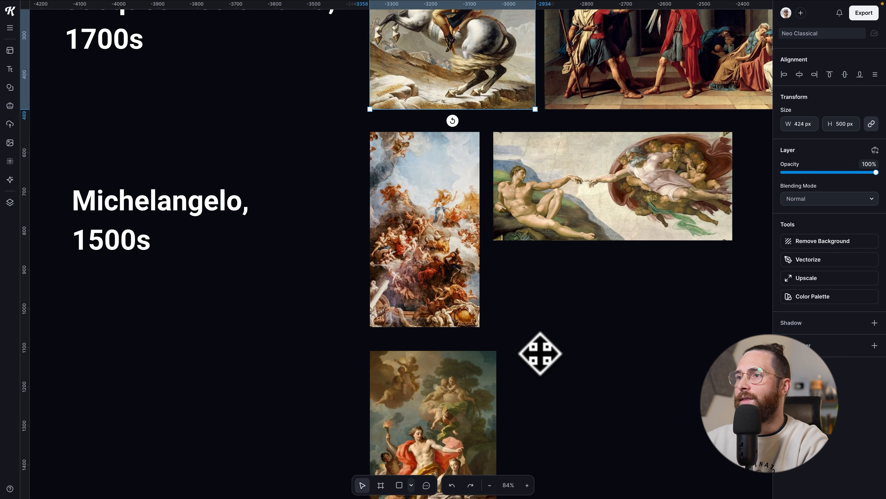
scroll(540, 353, "up", 2)
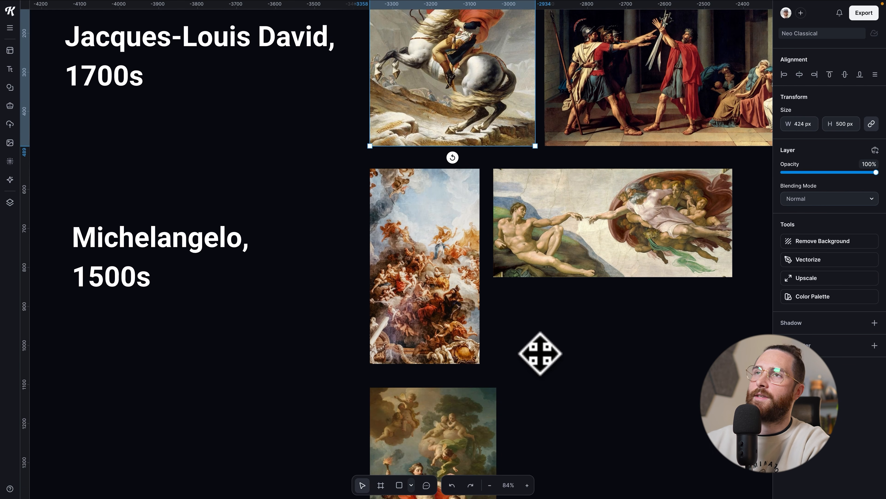
scroll(204, 238, "up", 1)
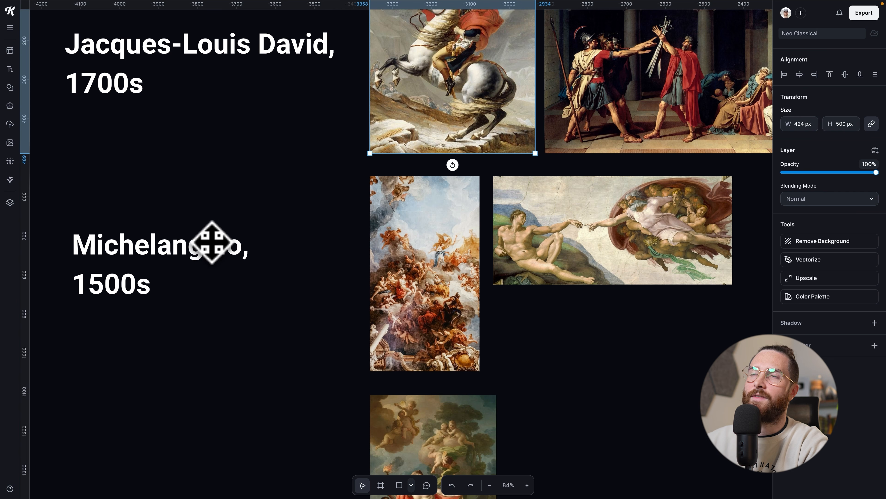
scroll(245, 248, "up", 3)
scroll(266, 247, "up", 3)
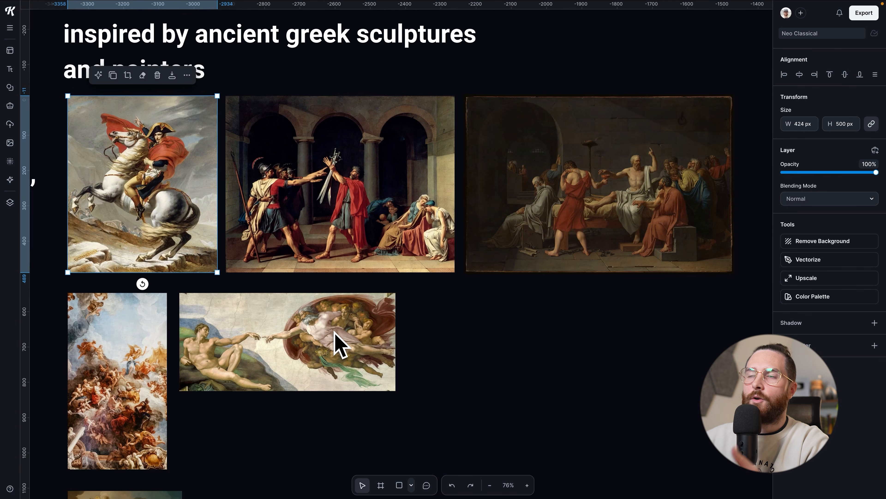
Step: Compare the modern posters under "inspired for today" with the classical paintings on the board
scroll(335, 342, "right", 10)
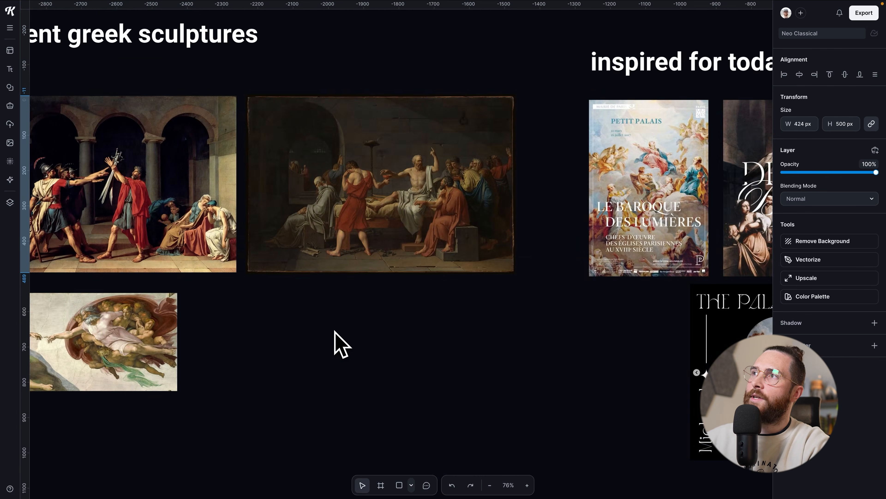
scroll(334, 342, "down", 1)
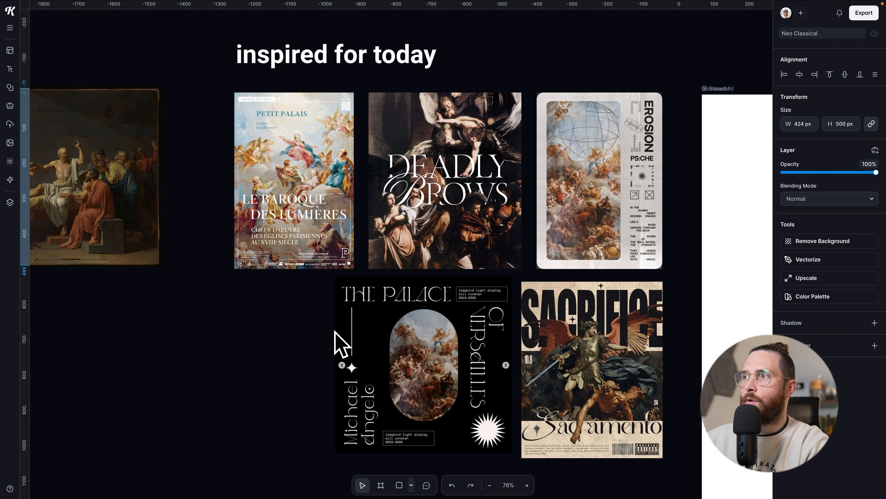
scroll(334, 342, "down", 1)
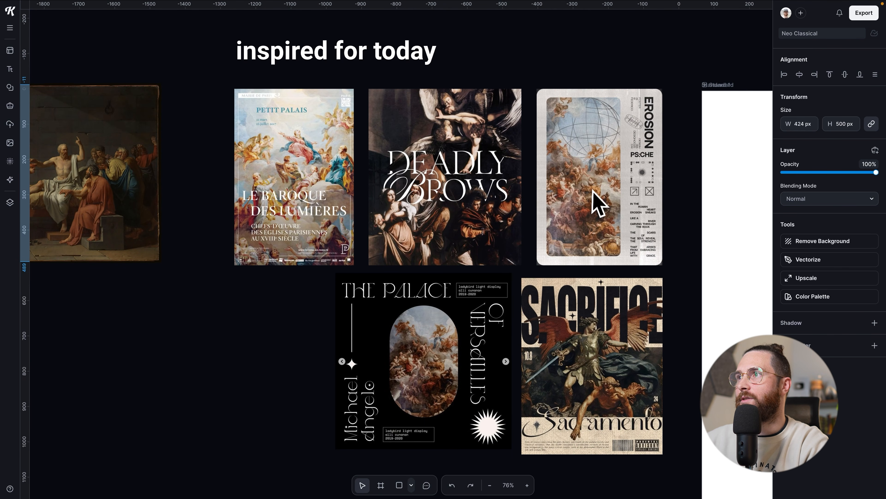
scroll(598, 204, "down", 3)
scroll(590, 341, "left", 15)
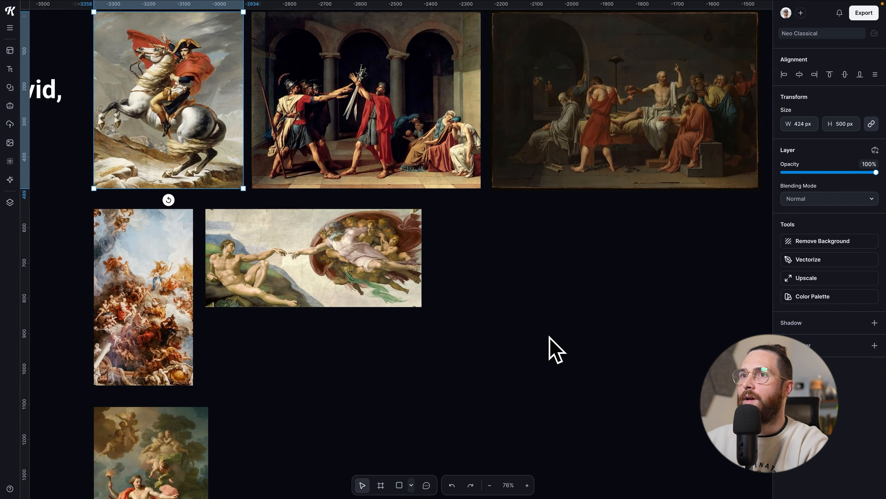
scroll(431, 313, "right", 20)
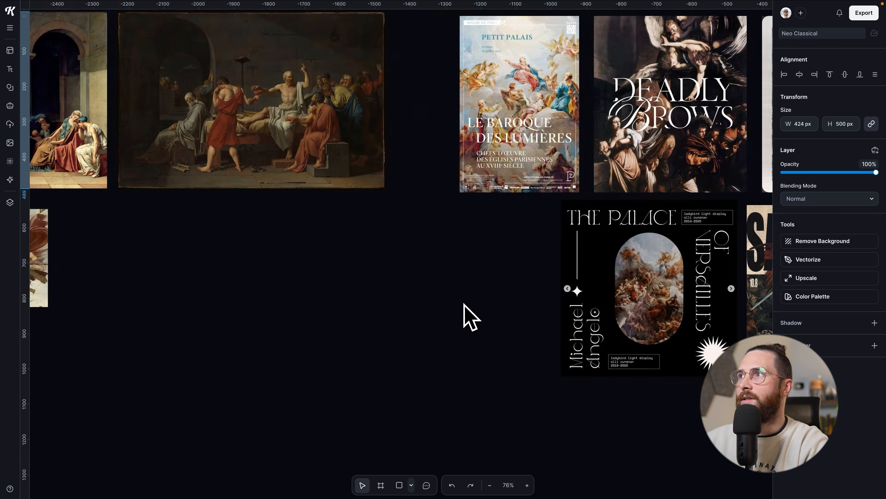
scroll(468, 316, "up", 1)
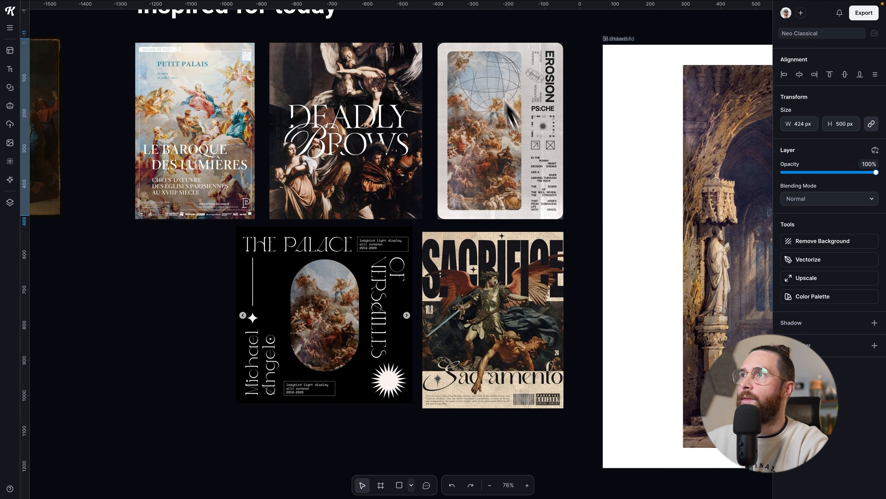
Step: Examine the typography and layout of the Erosion, Deadly Brows, Palace of Versailles and Sacrifice posters up close
scroll(575, 234, "up", 5)
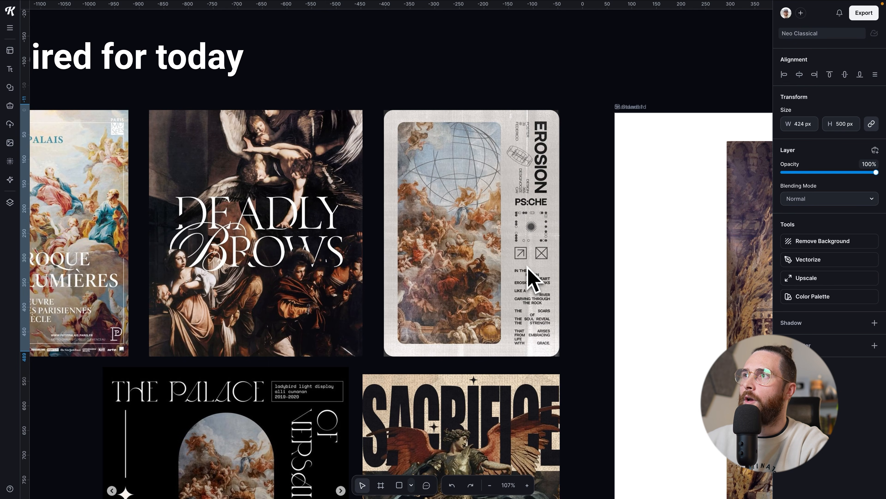
scroll(533, 279, "up", 2)
scroll(531, 279, "up", 3)
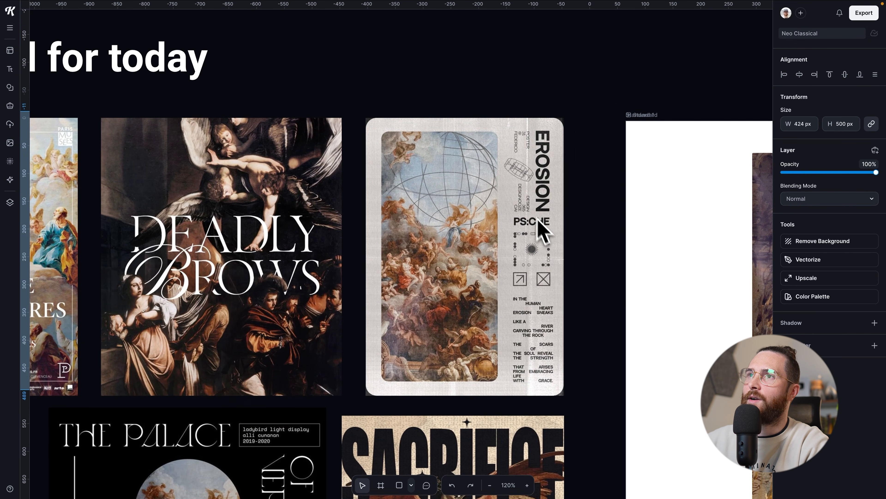
scroll(567, 305, "down", 3)
scroll(567, 307, "down", 2)
scroll(567, 308, "left", 3)
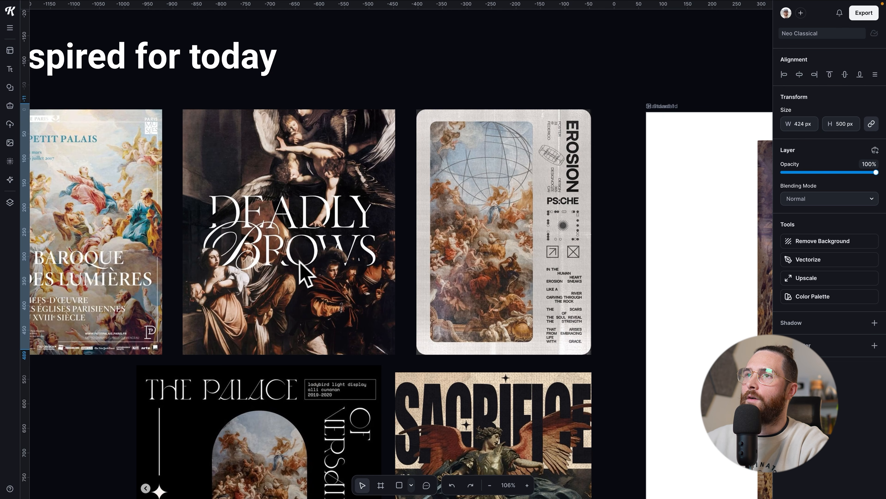
scroll(276, 247, "up", 3)
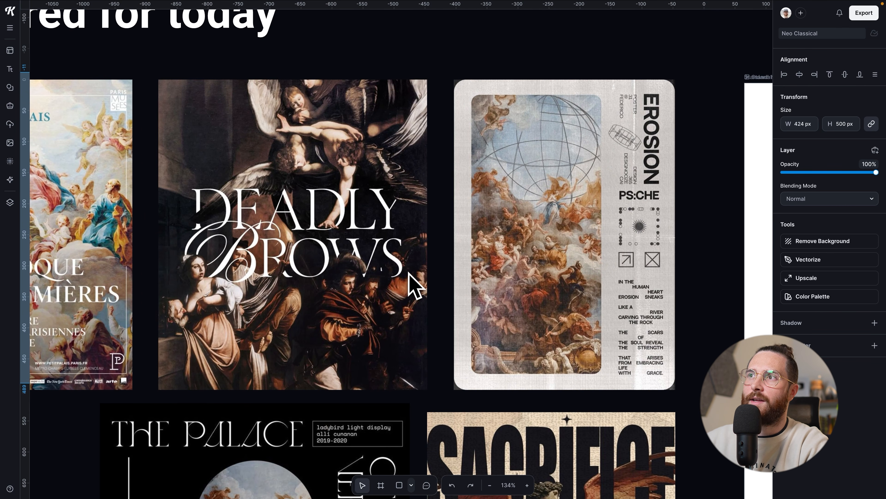
scroll(436, 276, "down", 3)
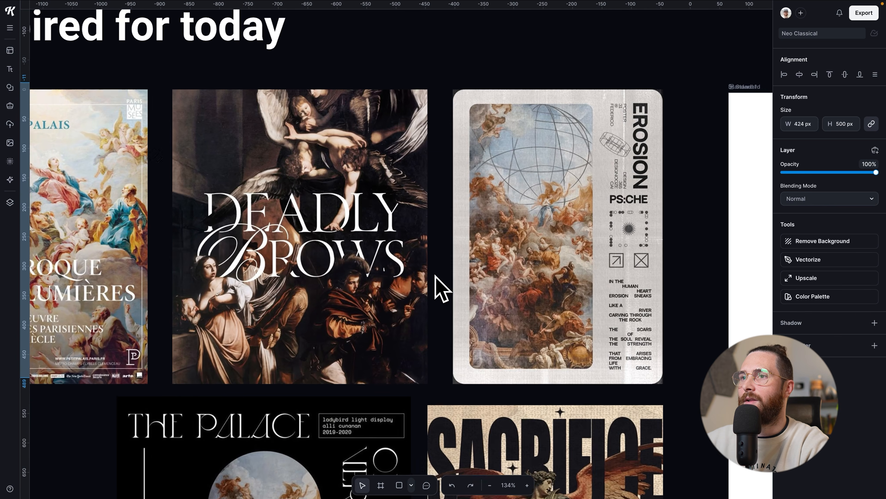
scroll(443, 314, "down", 4)
scroll(444, 324, "down", 1)
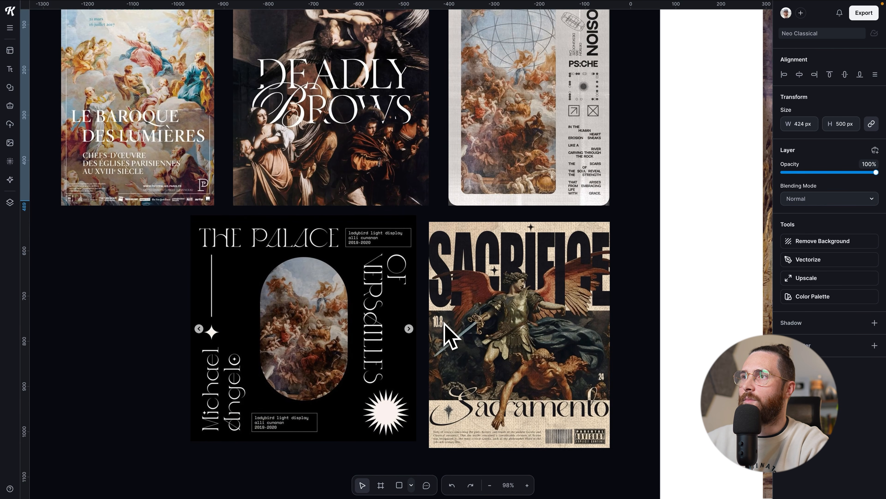
Step: Examine the Palace of Versailles and Sacrifice posters, and compare their layouts with the other posters under "inspired for today"
scroll(523, 321, "up", 1)
scroll(558, 377, "down", 4)
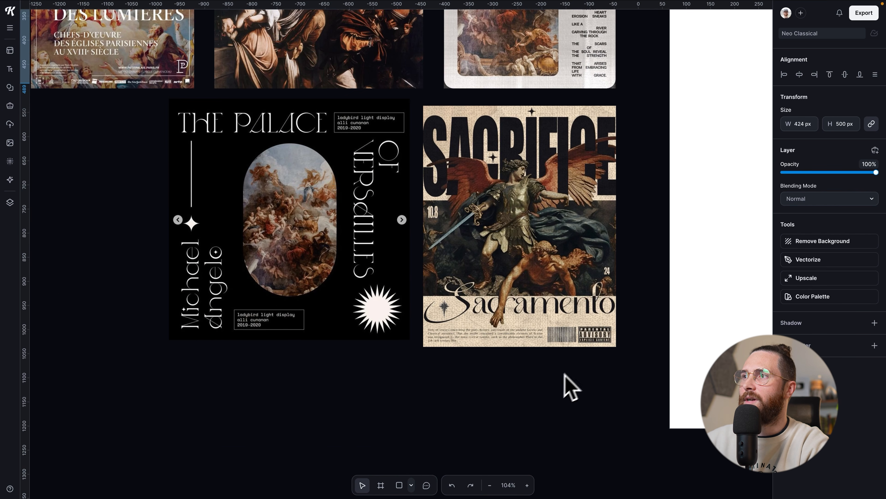
scroll(588, 342, "up", 1)
scroll(588, 342, "up", 2)
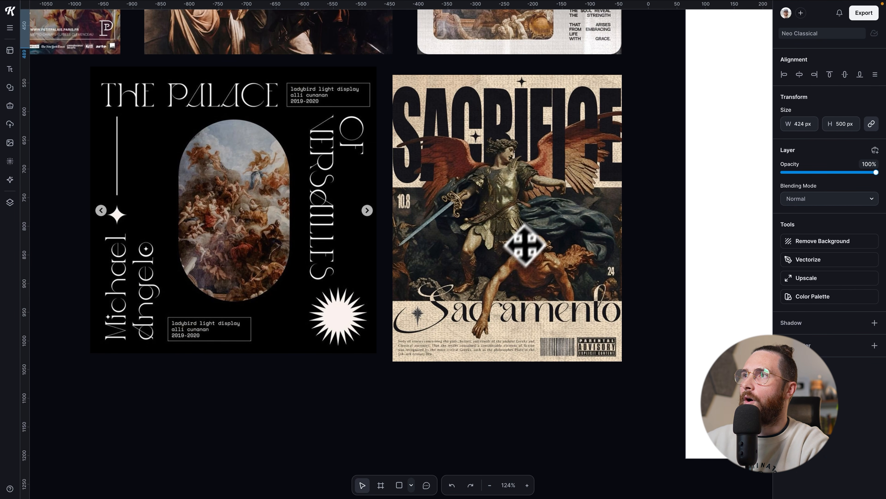
scroll(571, 268, "up", 4)
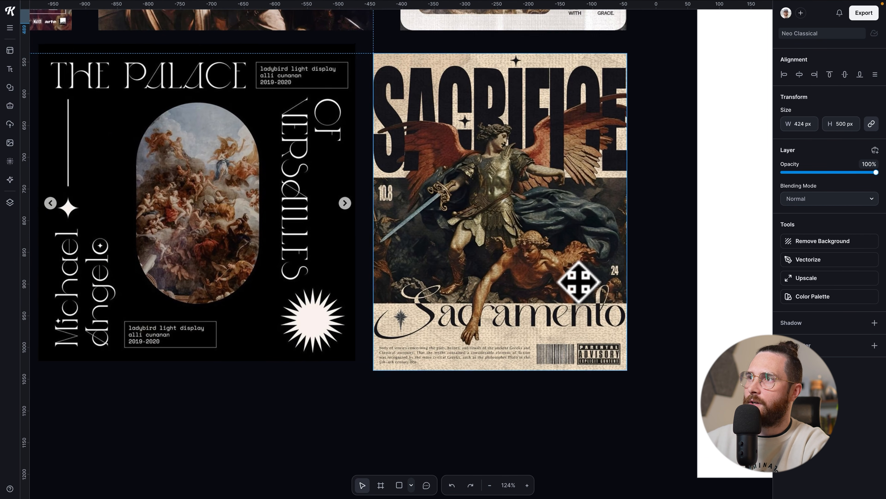
scroll(575, 278, "down", 4)
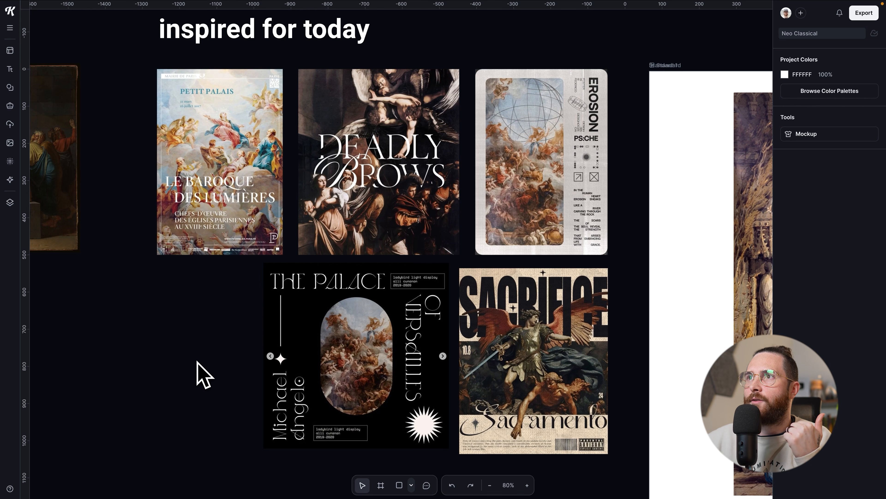
scroll(204, 376, "up", 2)
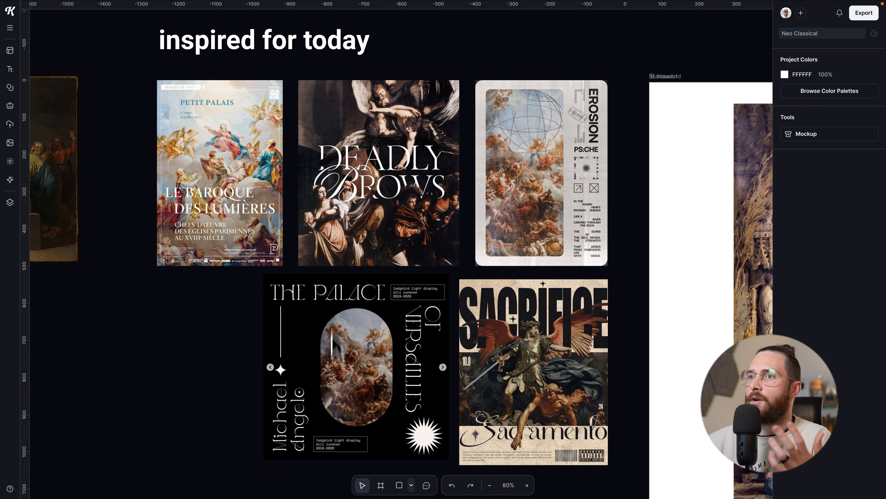
scroll(329, 385, "down", 1)
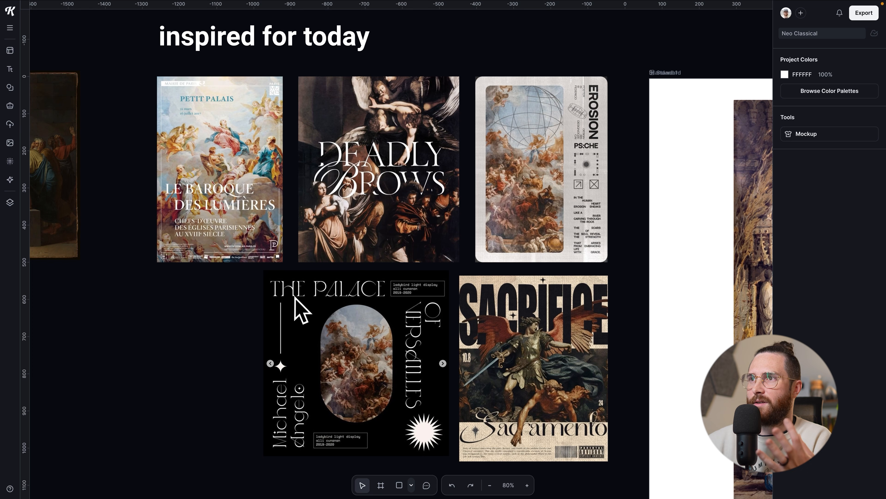
scroll(245, 324, "up", 1)
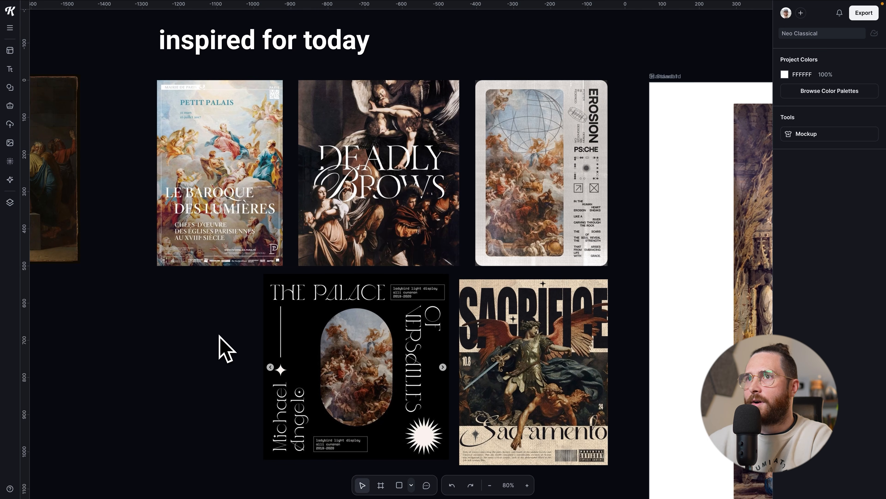
scroll(220, 336, "up", 2)
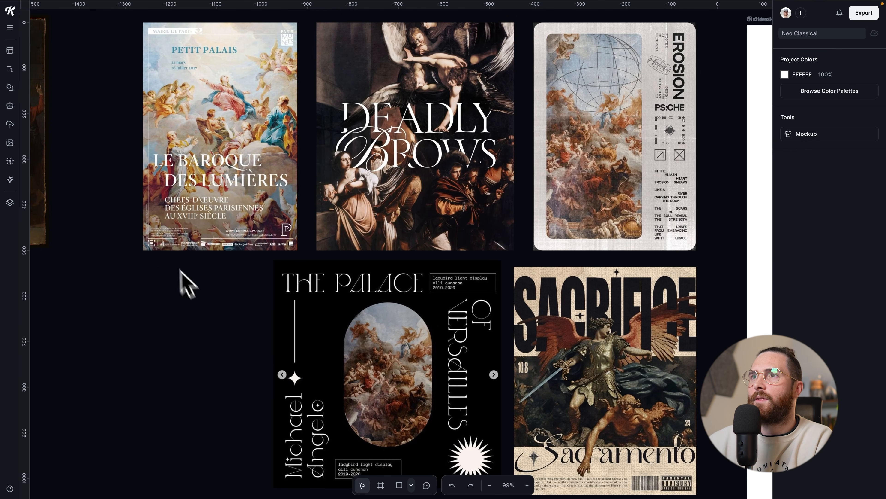
scroll(211, 248, "down", 1)
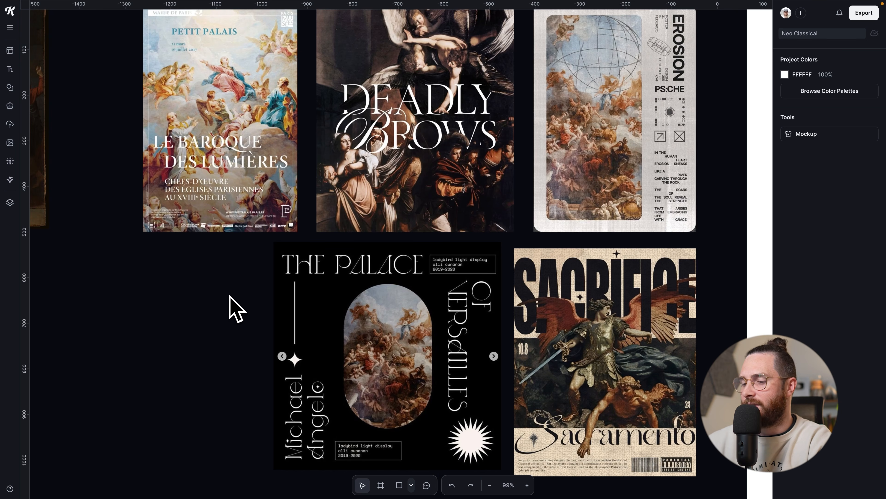
Step: Inspect the "inspired for today" posters individually, comparing how each combines classical imagery with typography
scroll(229, 300, "down", 3)
scroll(229, 300, "up", 1)
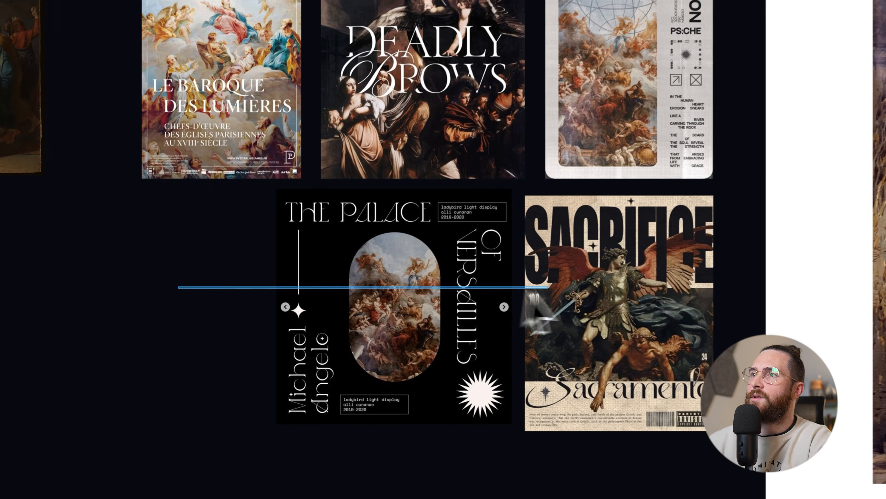
left_click(628, 316)
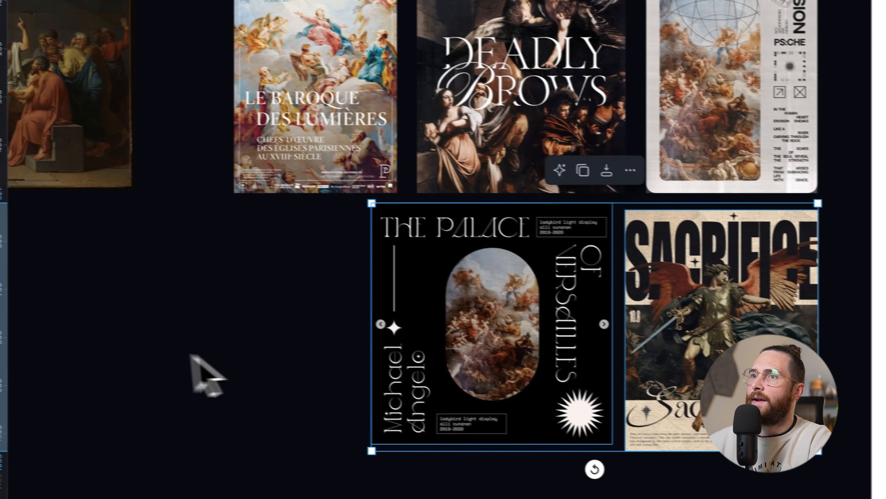
left_click(153, 336)
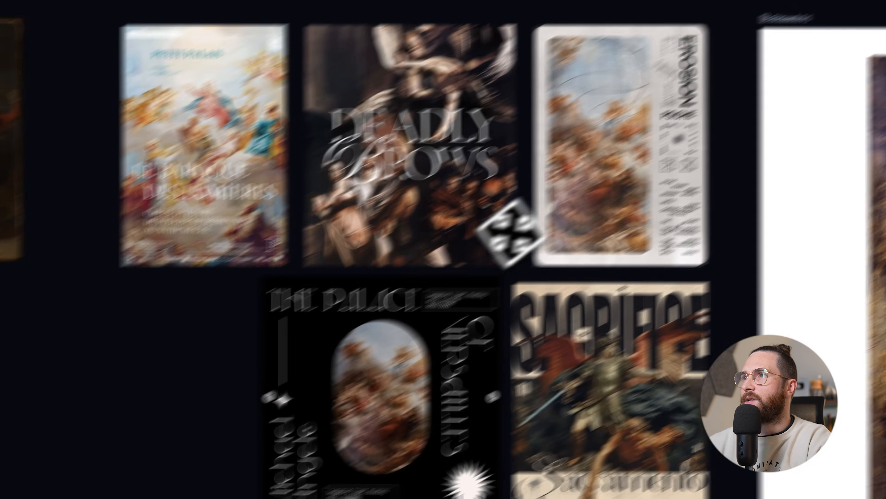
left_click(825, 69)
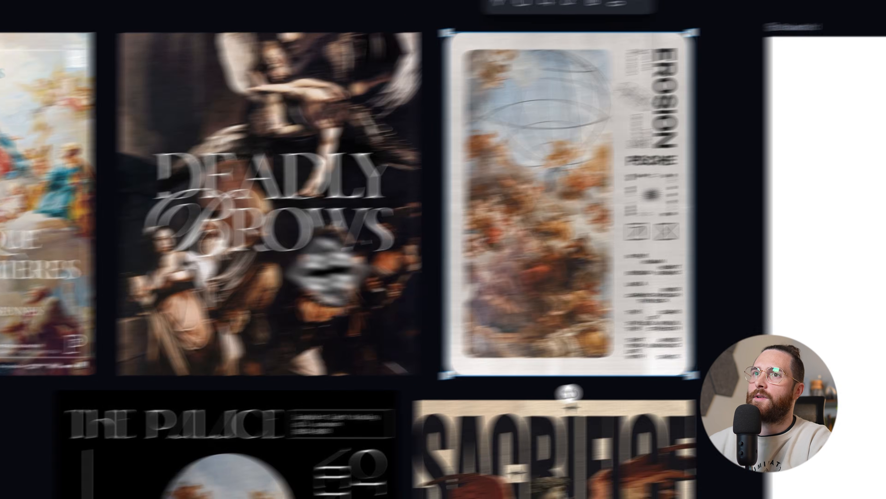
left_click(127, 150)
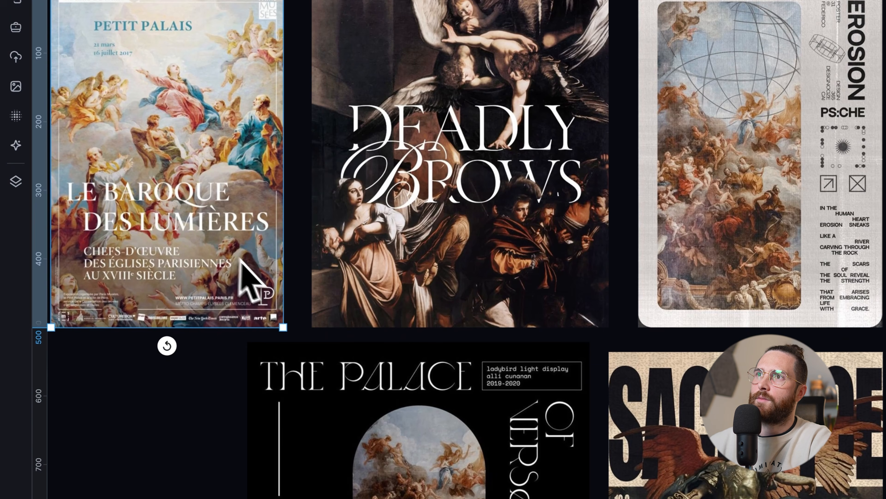
left_click(226, 412)
scroll(428, 405, "down", 3)
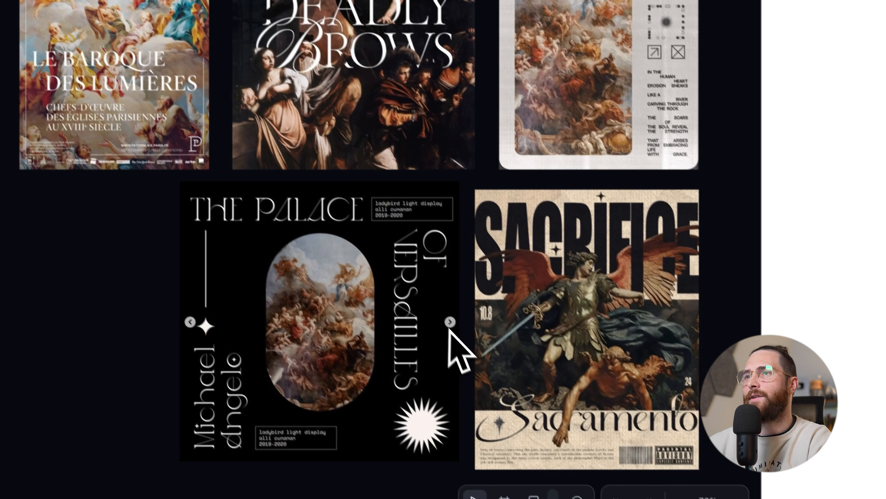
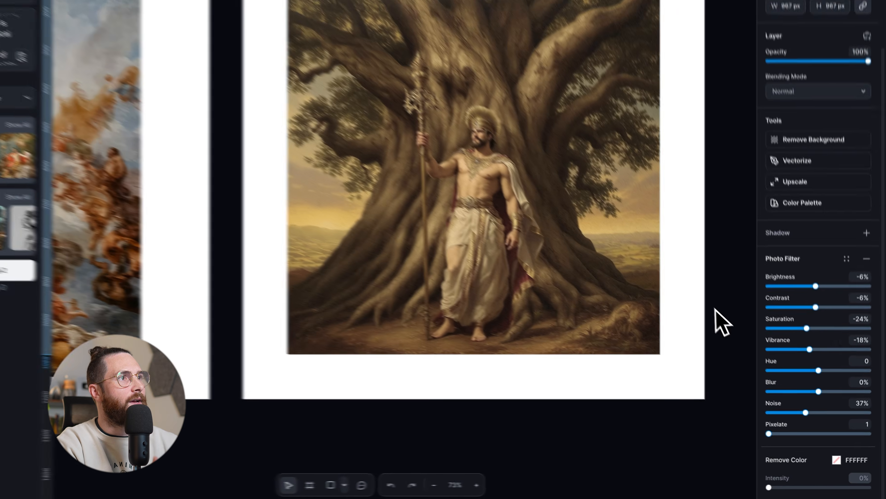
Step: Deselect the warrior image and review the paintings on the Standard 3, Standard 2 and Standard 1 artboards
left_click(651, 239)
scroll(398, 204, "down", 5)
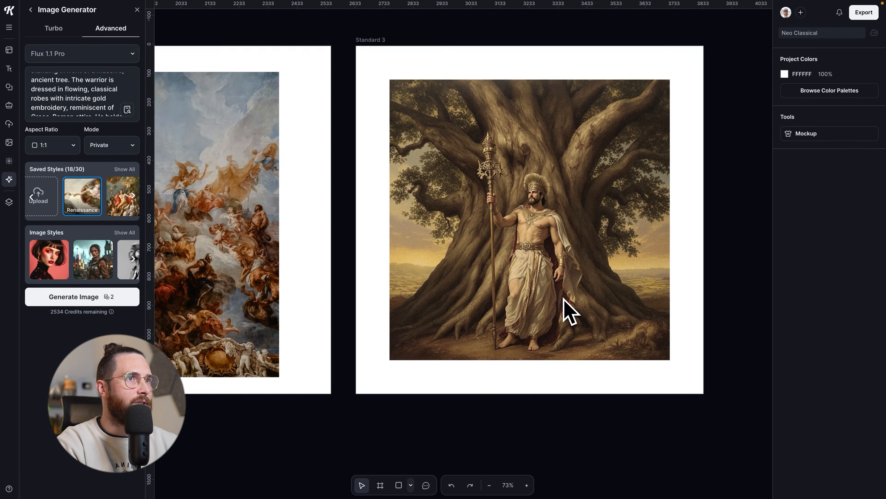
scroll(555, 300, "down", 1)
scroll(359, 269, "left", 4)
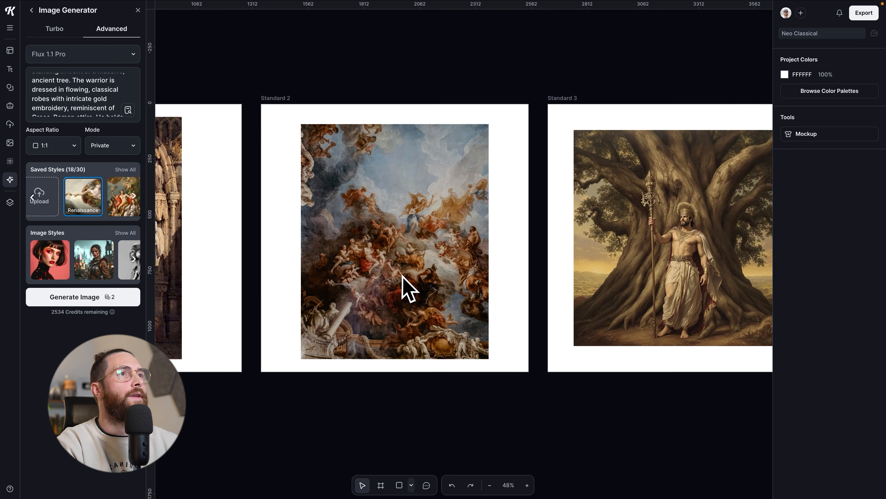
scroll(408, 288, "left", 4)
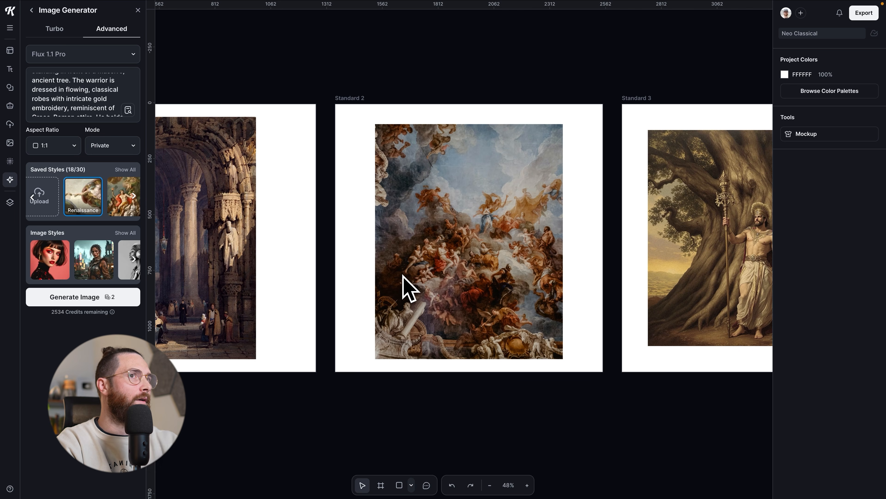
scroll(401, 283, "left", 1)
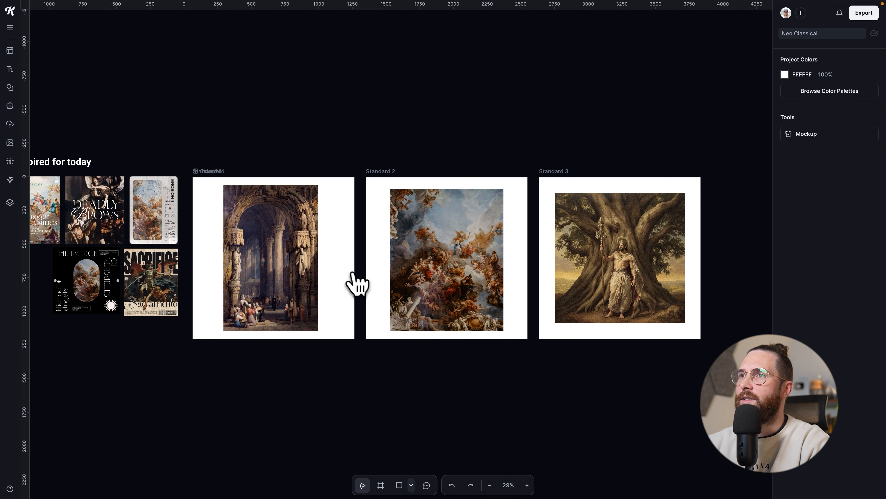
Step: Extend the Standard 1 artboard downward to 1200 × 1544 and enlarge the cathedral painting to fill its full height
left_click(288, 310)
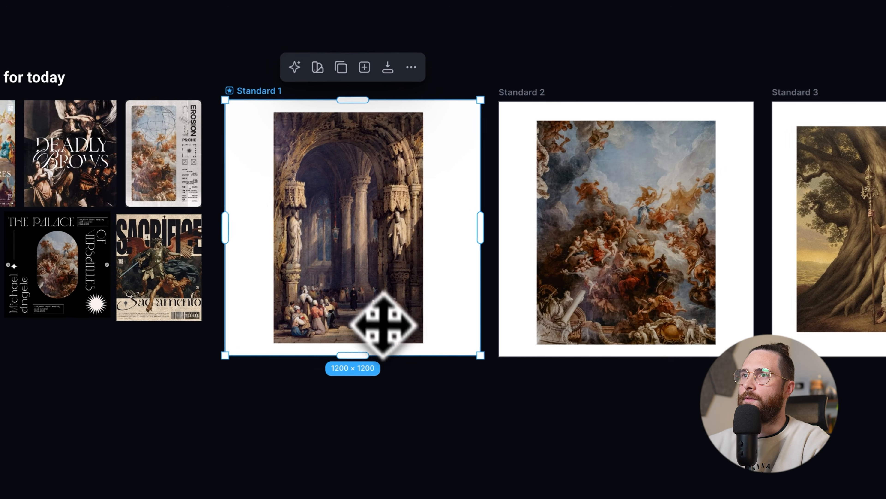
left_click_drag(282, 341, 279, 390)
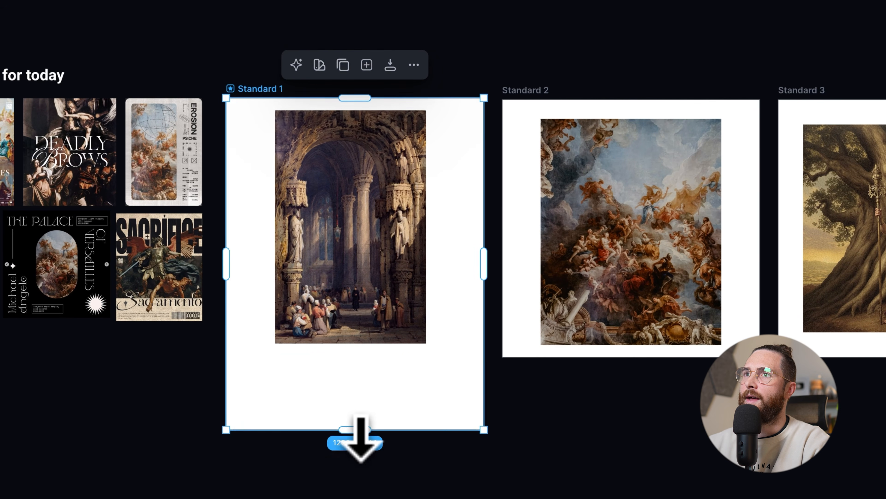
mouse_move(344, 275)
left_mouse_down()
mouse_move(322, 283)
mouse_move(297, 264)
left_mouse_up()
left_click_drag(377, 330, 450, 445)
left_click(300, 118)
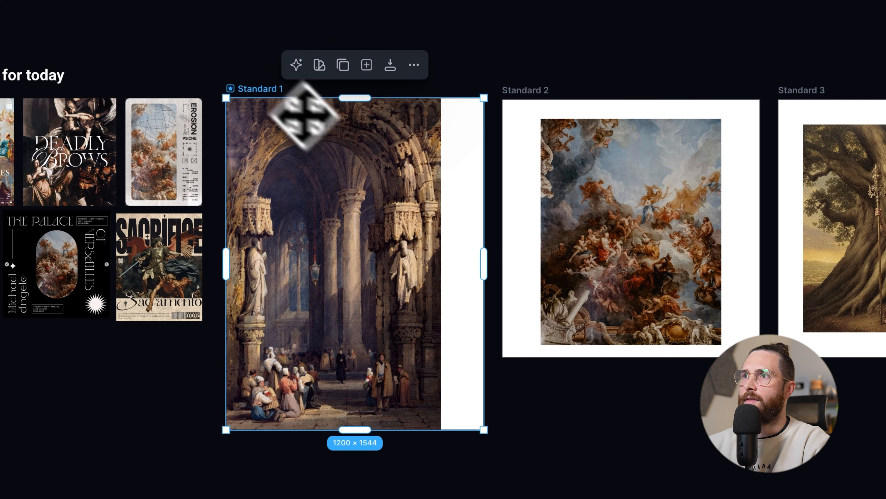
Step: Narrow the Standard 1 artboard to the painting's width and scale the artboard with its painting to 1056 × 1627 px
left_click_drag(495, 264, 451, 266)
left_click(460, 265)
left_click(302, 95)
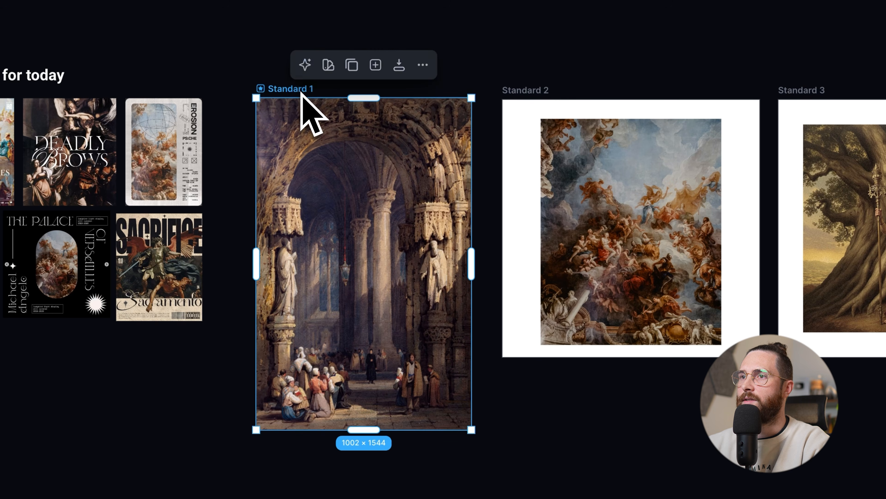
scroll(360, 208, "down", 5)
left_click_drag(471, 281, 493, 307)
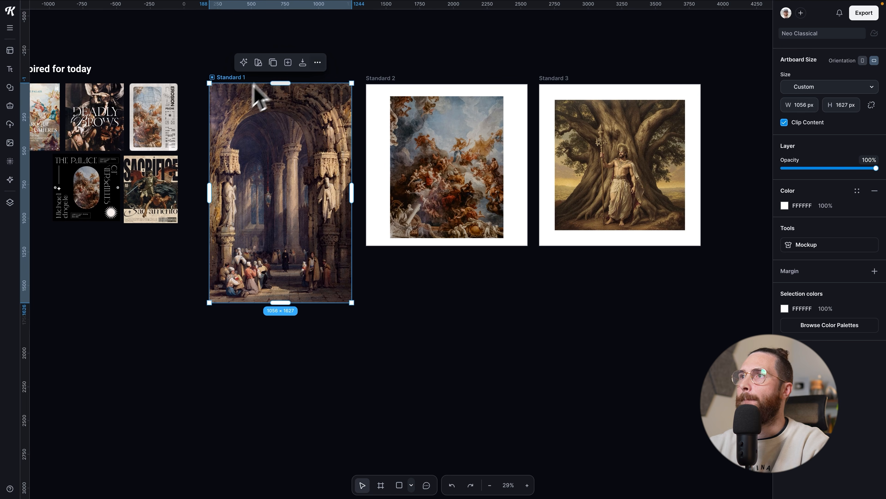
Step: Shift the Standard 3 and Standard 2 artboards sideways to even out the gaps between the three artboards
left_click(389, 84)
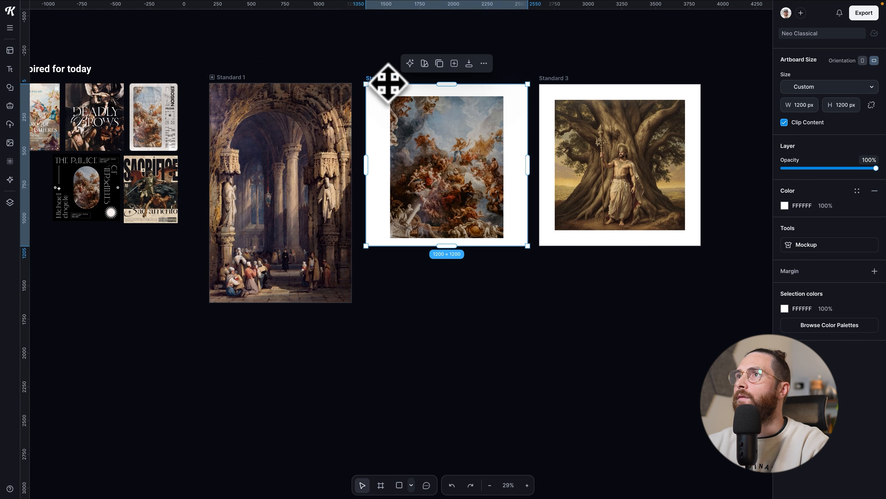
left_click_drag(559, 84, 570, 84)
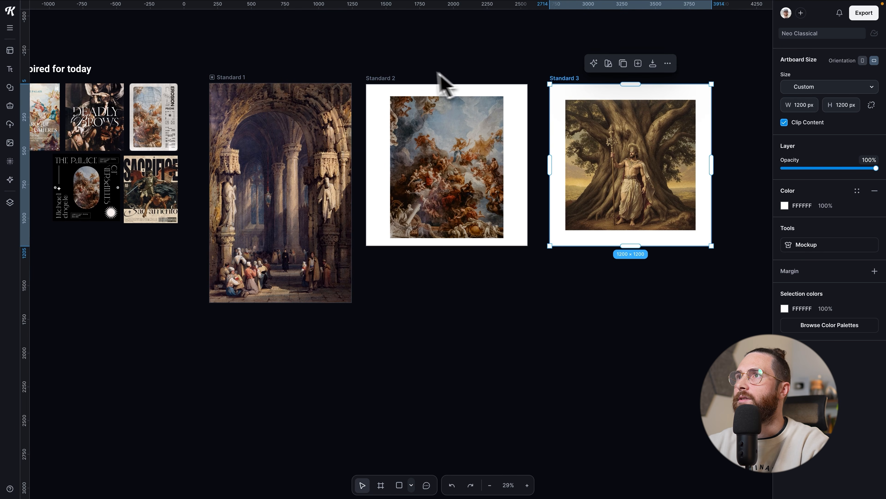
left_click_drag(392, 79, 394, 78)
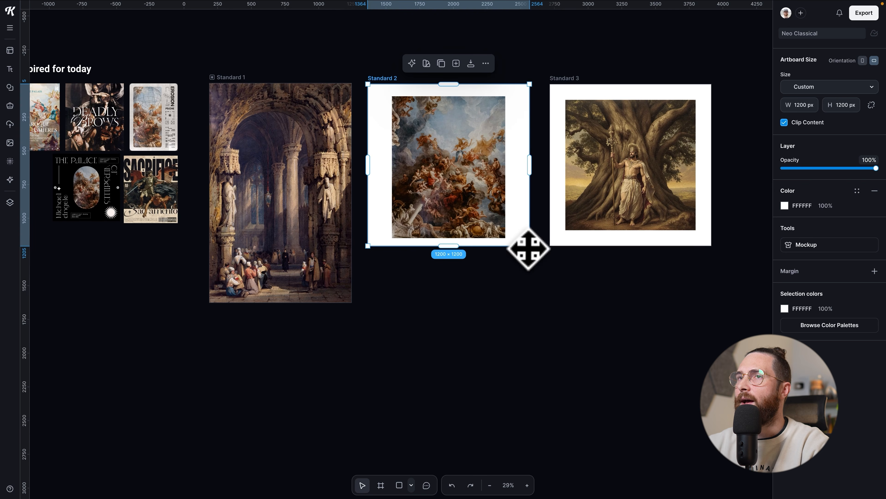
Step: Review the layouts of the inspiration posters, including the black Palace of Versailles poster and the Erosion poster
scroll(149, 141, "up", 1)
left_click(159, 143)
left_click(83, 188)
left_click(141, 136)
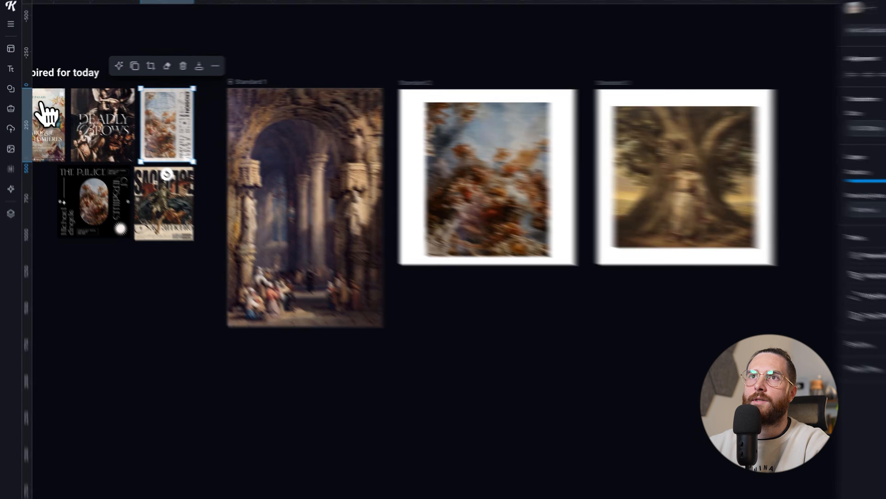
Step: Browse the full collection of mask shapes for one similar to the window shapes in the inspiration posters
left_click(10, 87)
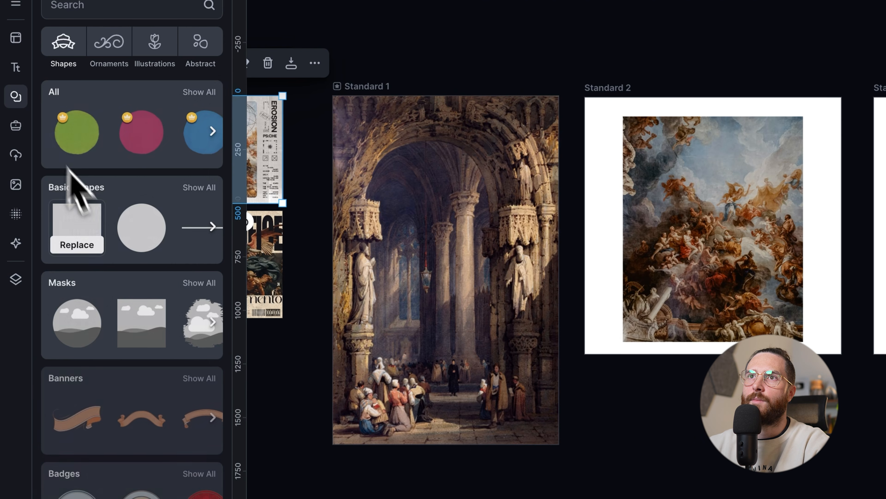
left_click(204, 284)
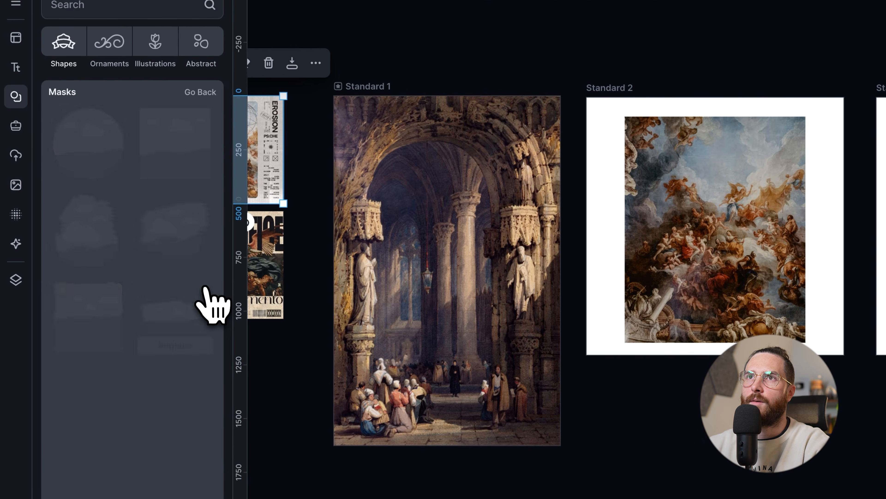
scroll(119, 345, "down", 3)
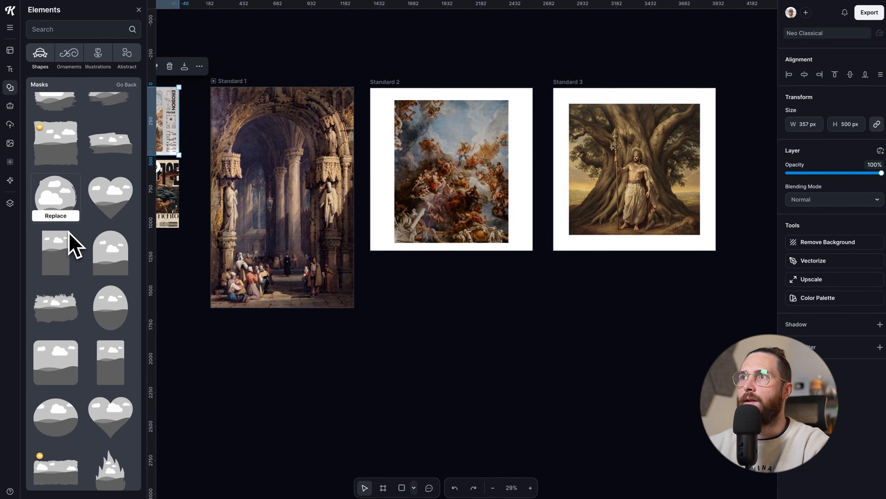
scroll(78, 257, "down", 3)
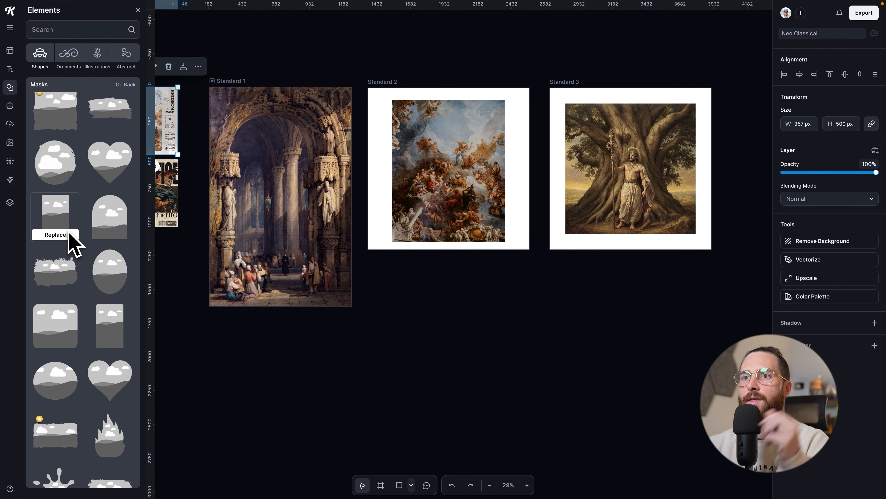
scroll(70, 241, "down", 3)
scroll(165, 269, "left", 3)
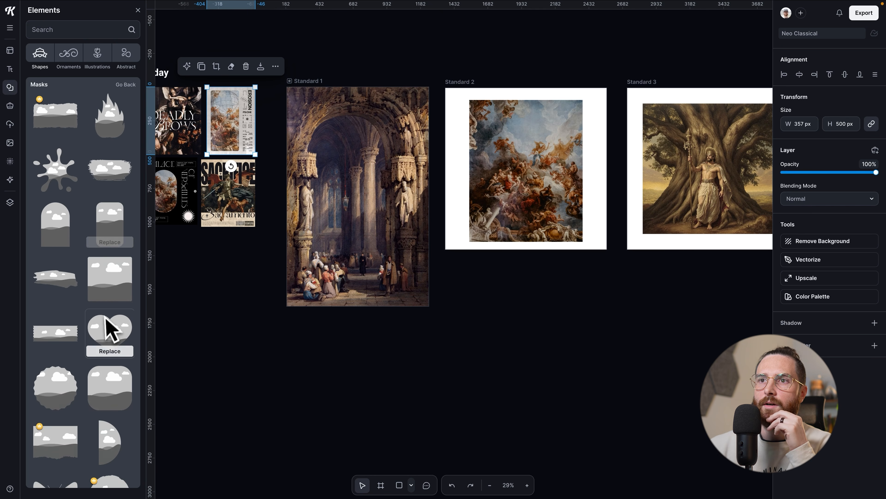
scroll(77, 391, "down", 10)
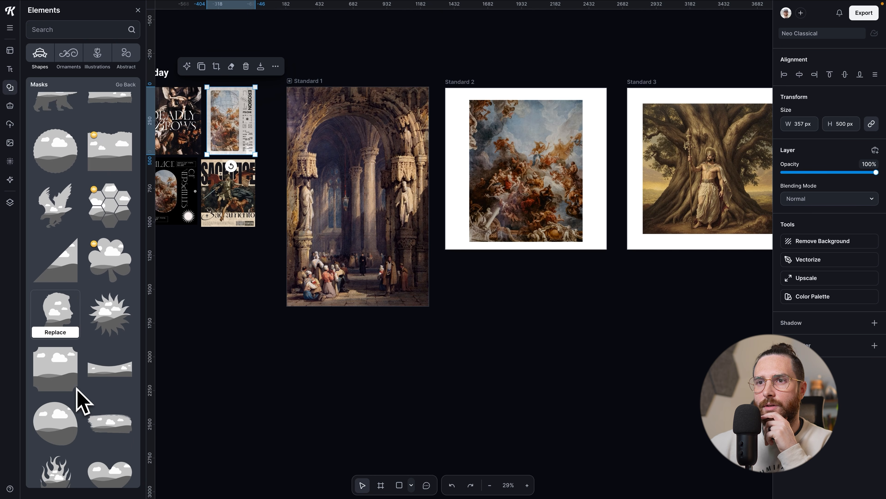
scroll(76, 388, "down", 2)
scroll(77, 387, "up", 3)
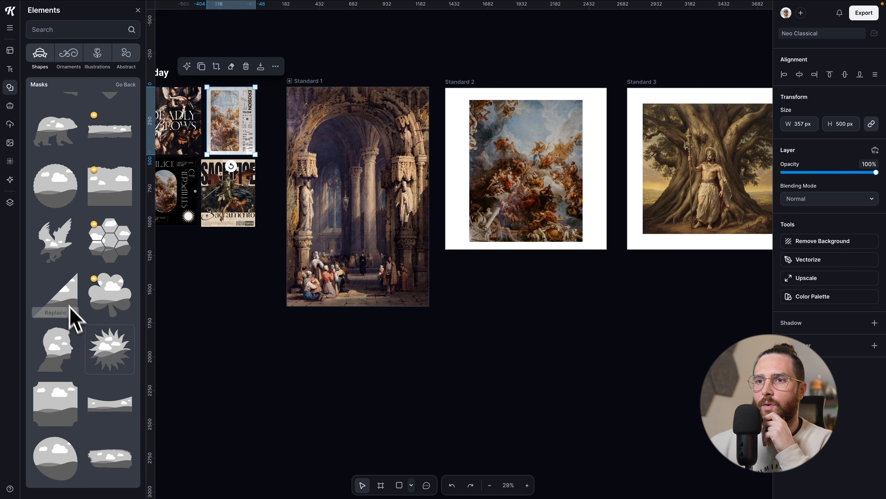
scroll(93, 363, "down", 6)
scroll(92, 359, "up", 14)
scroll(93, 361, "down", 10)
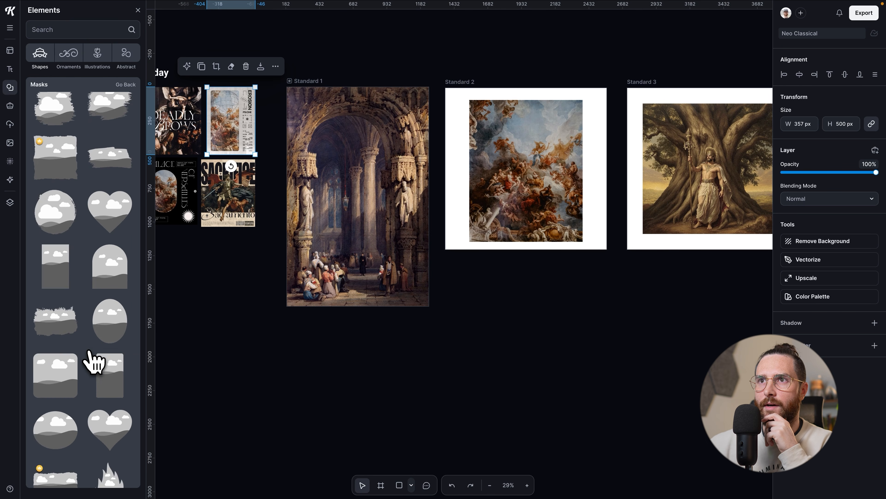
Step: Add the arch-shaped mask, fill it with the Standard 2 painting of figures in clouds, and place it on that artboard
scroll(93, 361, "up", 2)
left_click(110, 334)
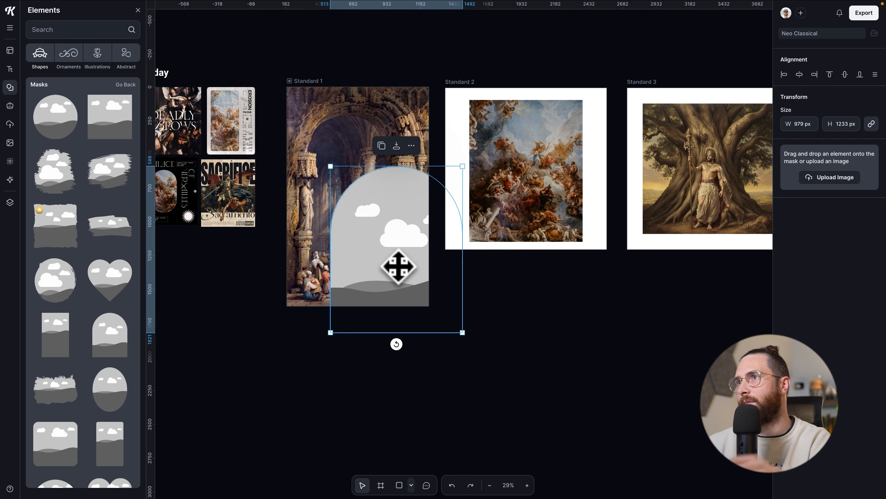
left_click_drag(398, 267, 535, 320)
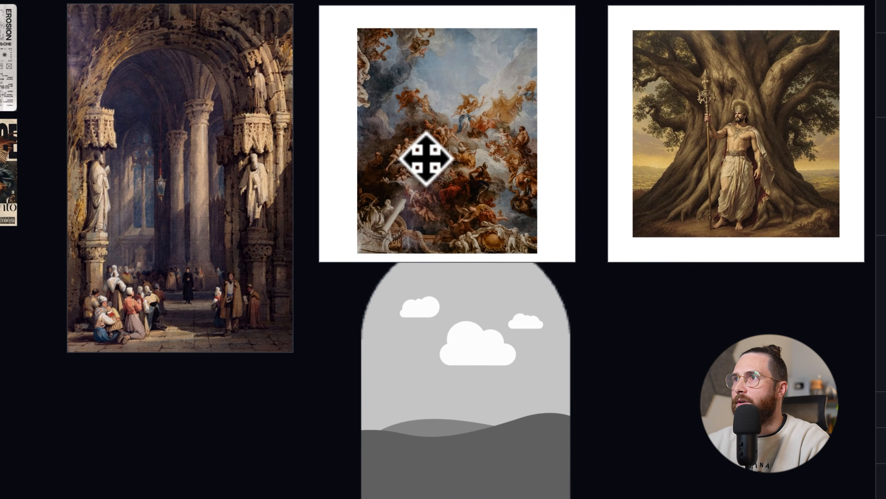
left_click_drag(421, 158, 439, 266)
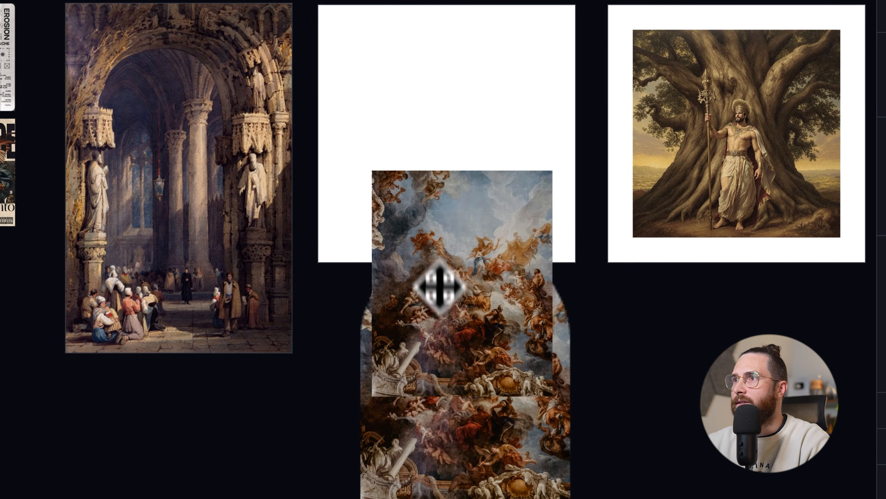
left_click_drag(464, 401, 446, 169)
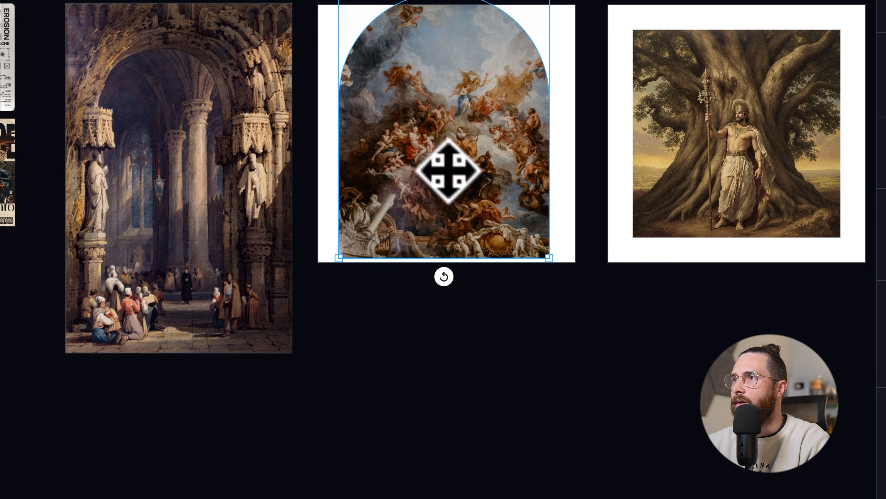
Step: Enlarge the painting inside the arch mask to 1087 × 1359 px and reposition it within the arch
scroll(499, 268, "up", 5)
left_click_drag(595, 179, 525, 356)
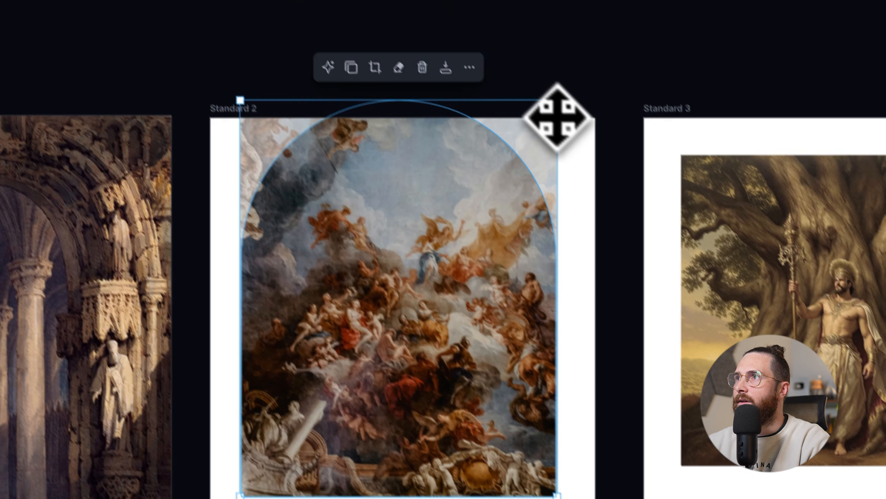
left_click_drag(557, 118, 616, 89)
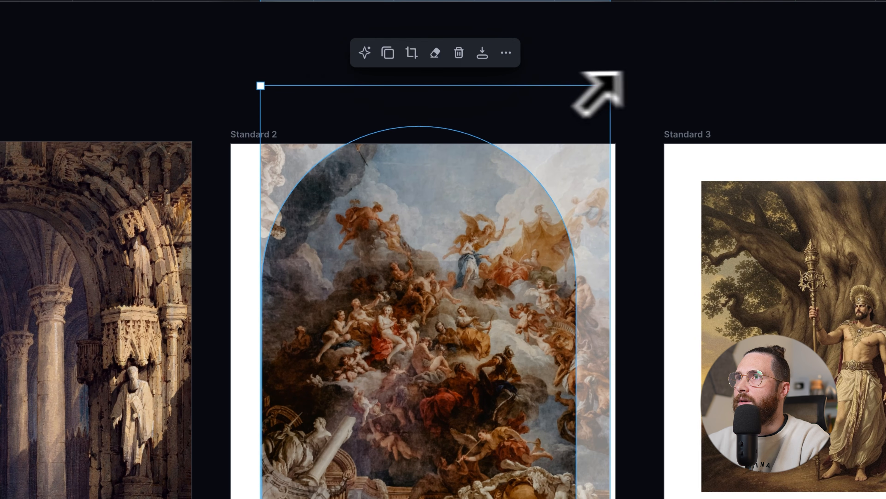
left_click_drag(478, 330, 457, 335)
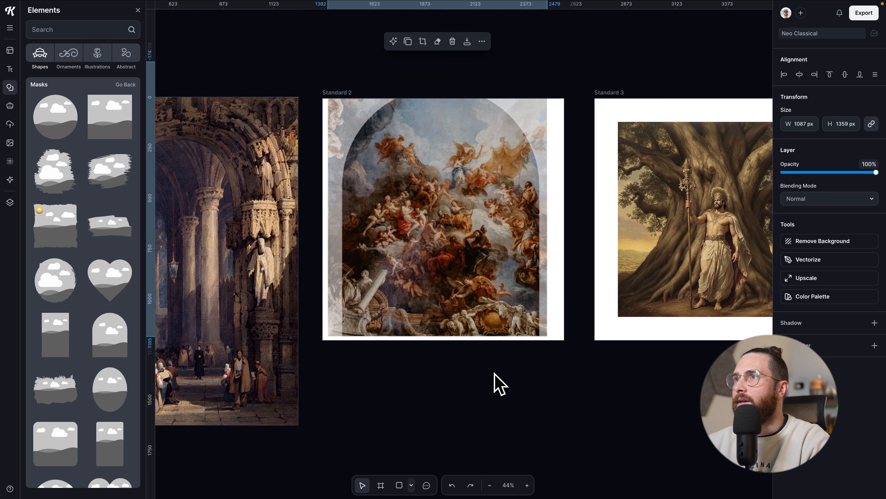
left_click(494, 372)
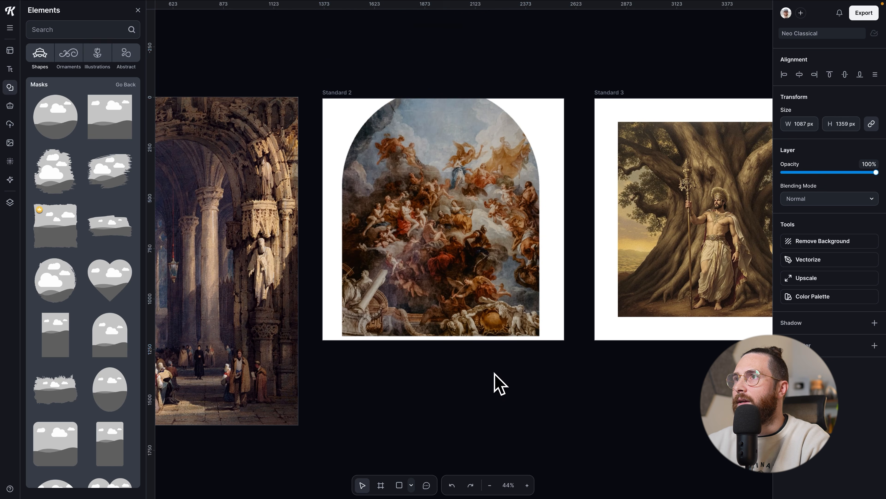
Step: Scale the arched painting down to 869 × 1095 px and centre it horizontally and vertically on the Standard 2 artboard
left_click(456, 276)
left_click_drag(539, 88, 517, 116)
left_click(800, 75)
left_click(844, 74)
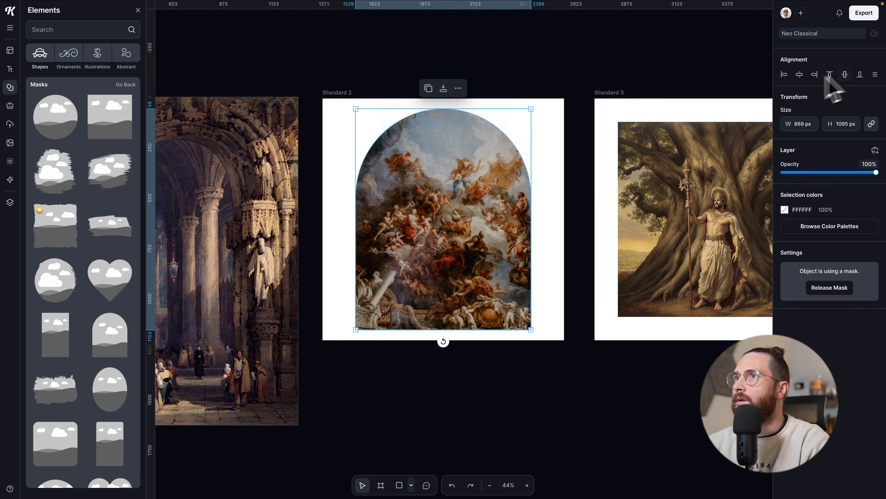
Step: Extend the Standard 2 artboard downward, then shrink the arched painting and shift it lower on the artboard
left_click(342, 94)
left_click_drag(444, 347, 445, 391)
left_click(558, 347)
left_click_drag(464, 251, 462, 272)
left_click_drag(535, 125, 529, 135)
left_click(408, 109)
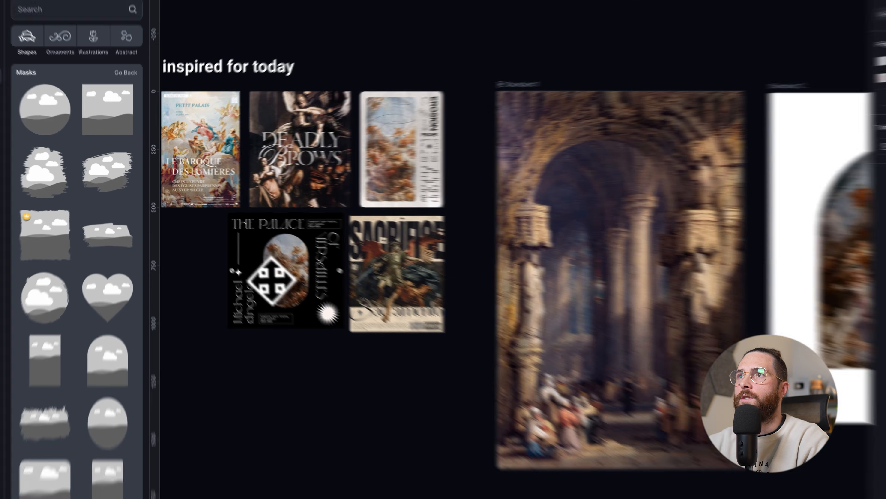
Step: Compare the Palace of Versailles, Deadly Brows, Sacrifice and Erosion inspiration posters for background and layout ideas
left_click(239, 253)
left_click(268, 135)
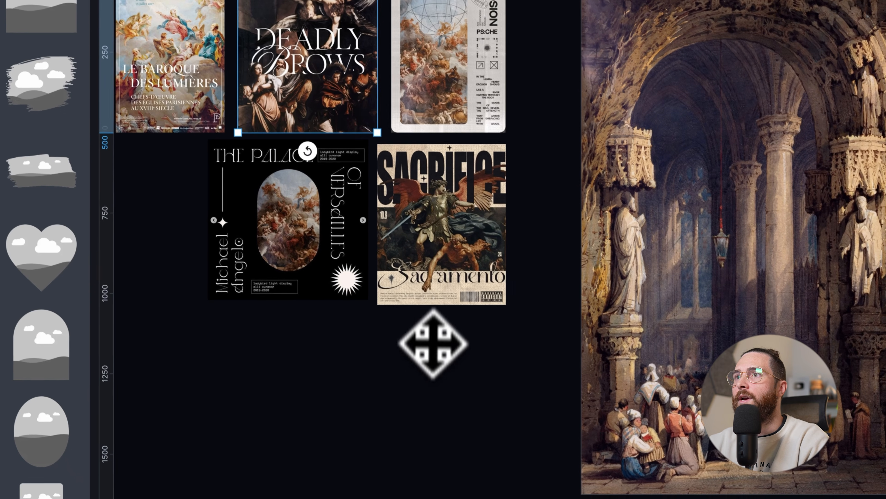
left_click(426, 300)
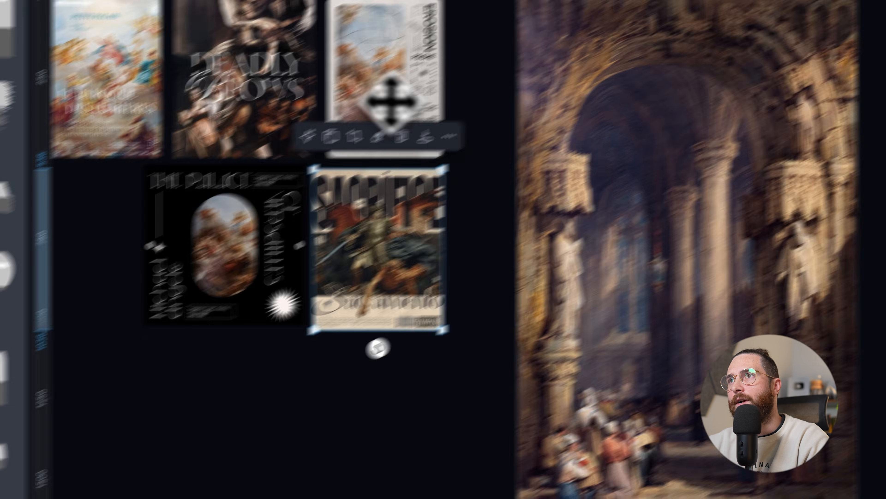
left_click(468, 33)
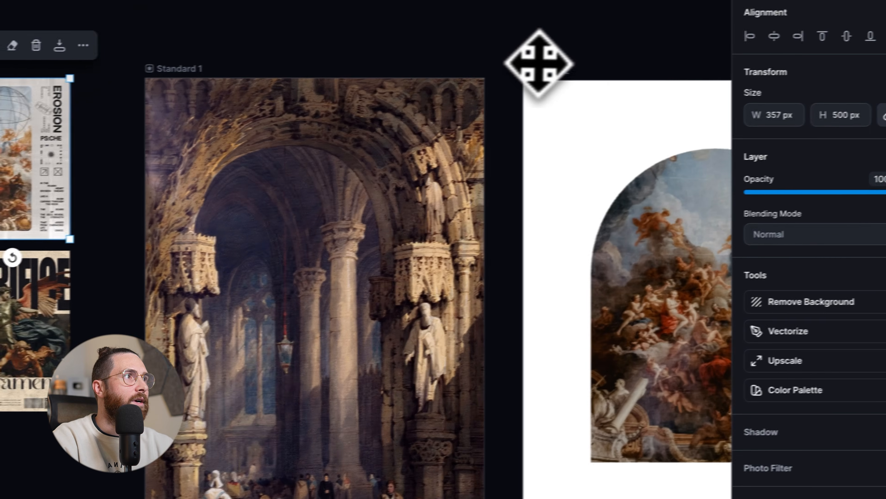
Step: Change the Standard 2 artboard's background to the solid near-black colour 161616
left_click(541, 69)
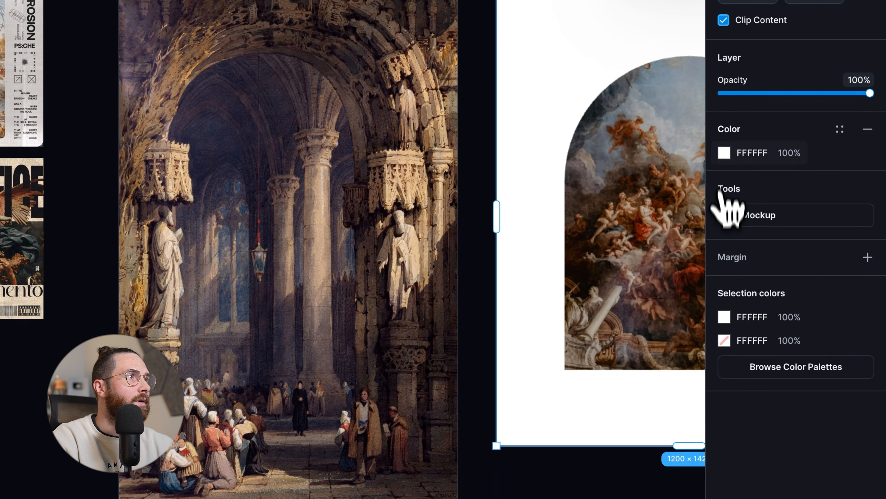
left_click(724, 152)
left_click(512, 318)
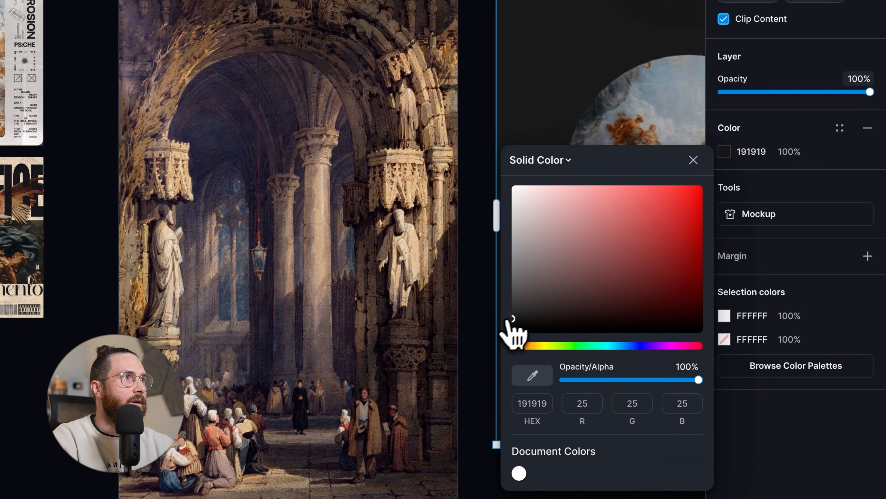
left_click(485, 311)
Step: Duplicate the tree painting on Standard 3, crop the copy to 475 × 833 px around the warrior, and remove its background
scroll(508, 369, "right", 3)
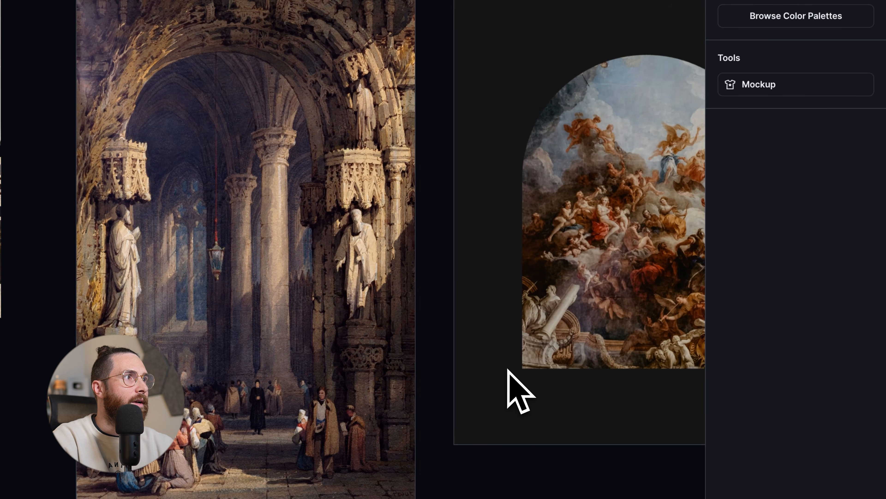
scroll(508, 369, "down", 1)
scroll(507, 370, "down", 2)
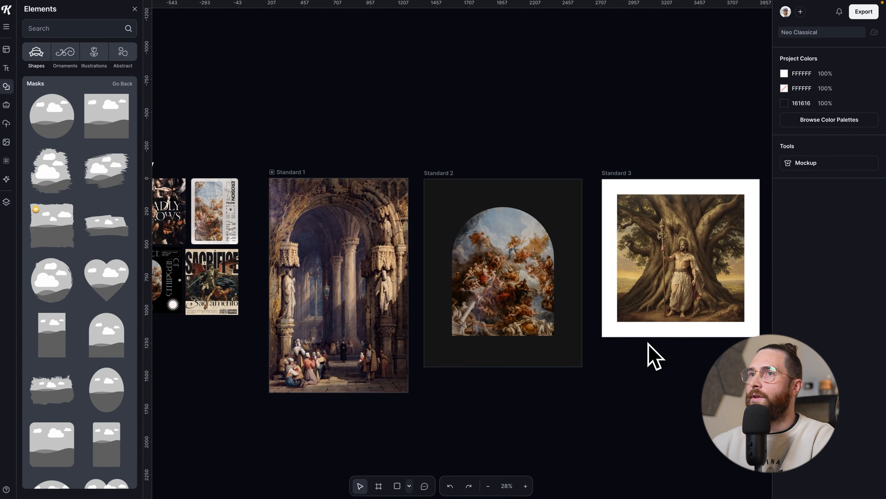
scroll(647, 344, "left", 5)
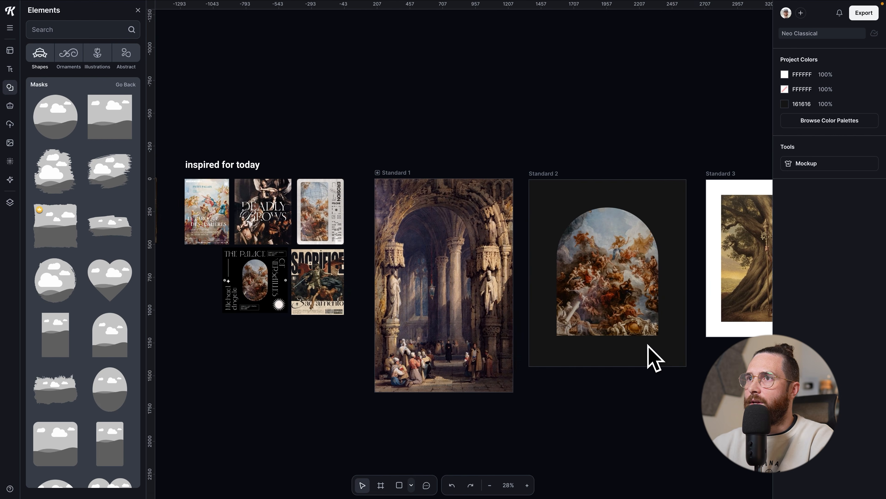
scroll(648, 346, "right", 10)
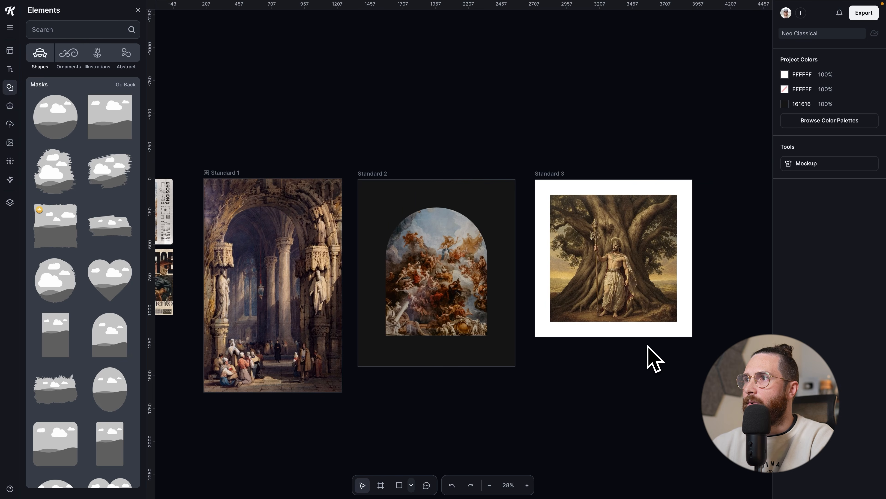
left_click(558, 303)
scroll(73, 255, "down", 4)
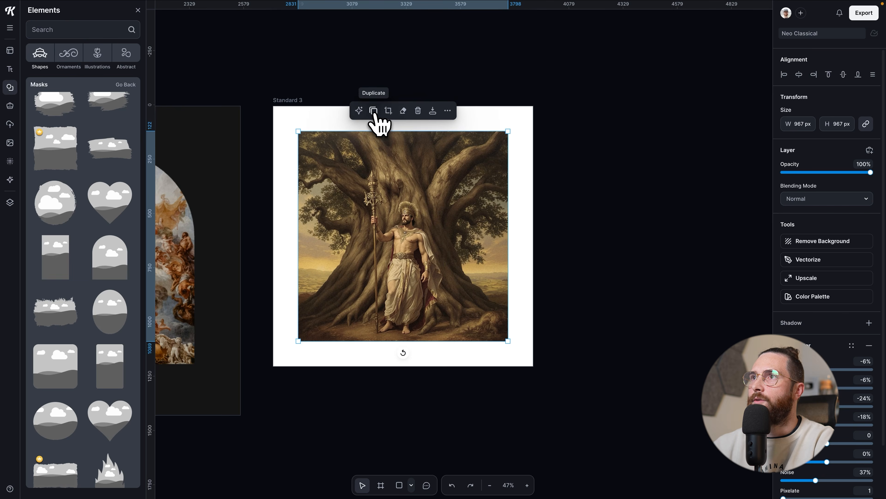
left_click(388, 110)
left_click_drag(375, 132, 370, 161)
left_click_drag(480, 251, 425, 251)
left_click_drag(271, 250, 322, 251)
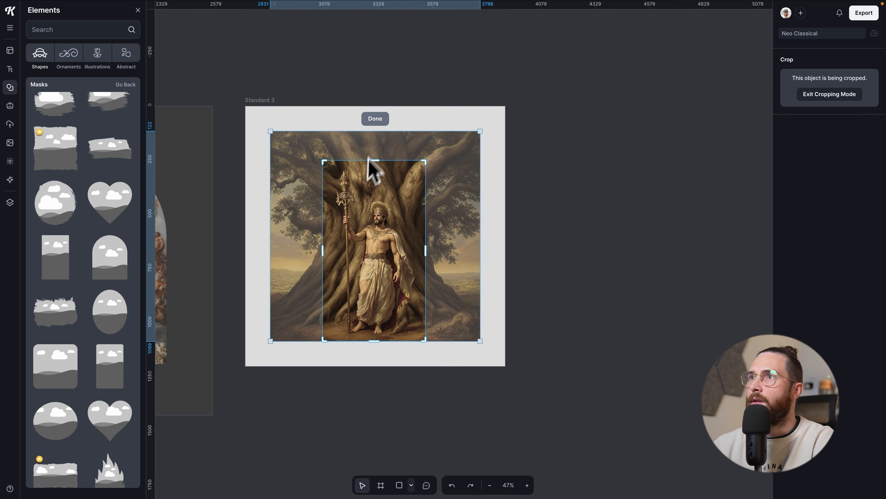
left_click(376, 119)
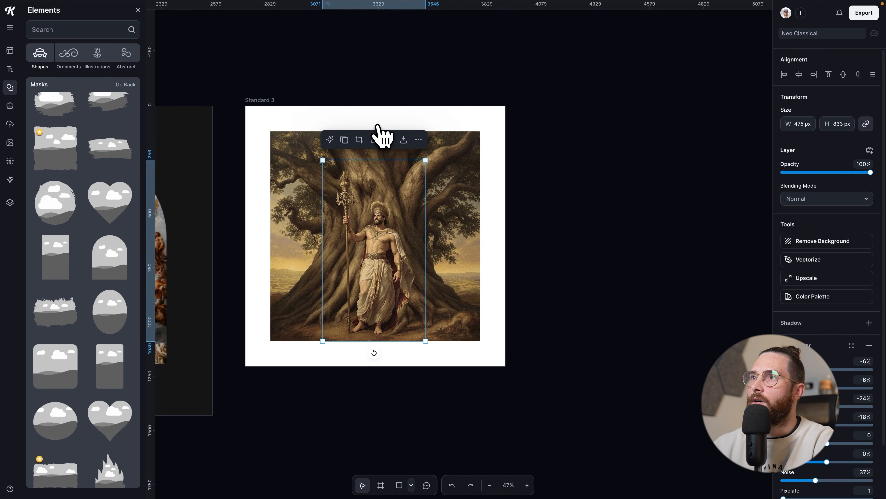
left_click(809, 245)
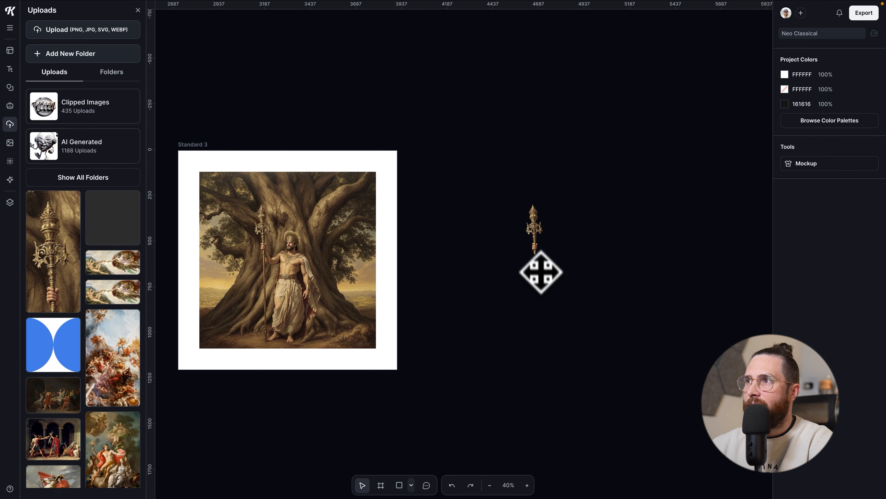
Step: Move the cut-out staff top onto the Standard 3 painting, aligned exactly over the warrior's original staff
left_click(531, 250)
left_click_drag(539, 245, 273, 247)
scroll(273, 246, "up", 5)
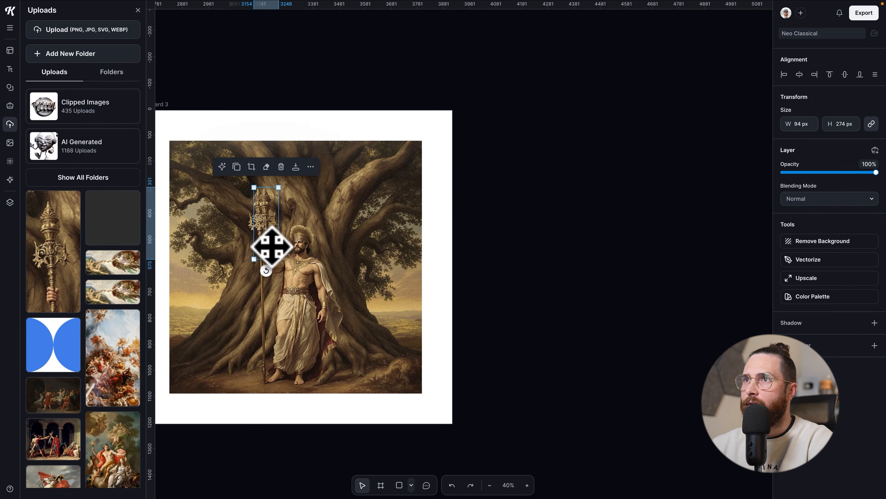
left_click_drag(284, 233, 280, 228)
scroll(335, 267, "up", 1)
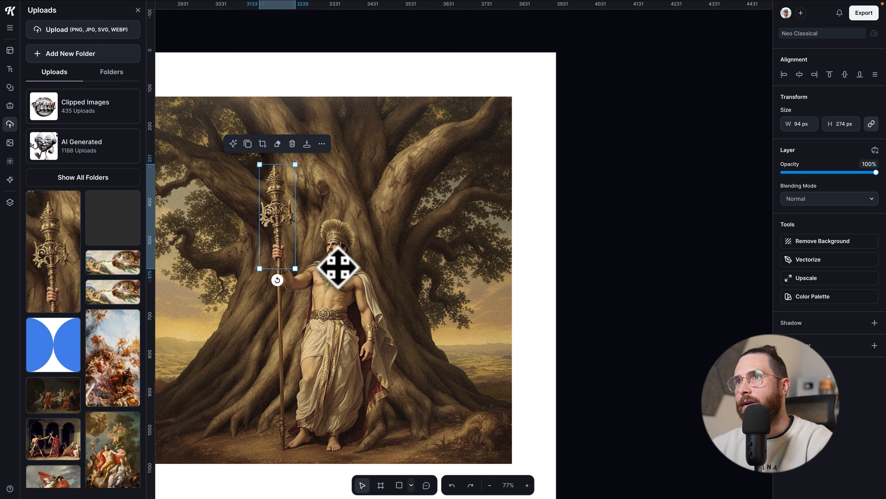
left_click_drag(390, 272, 471, 269)
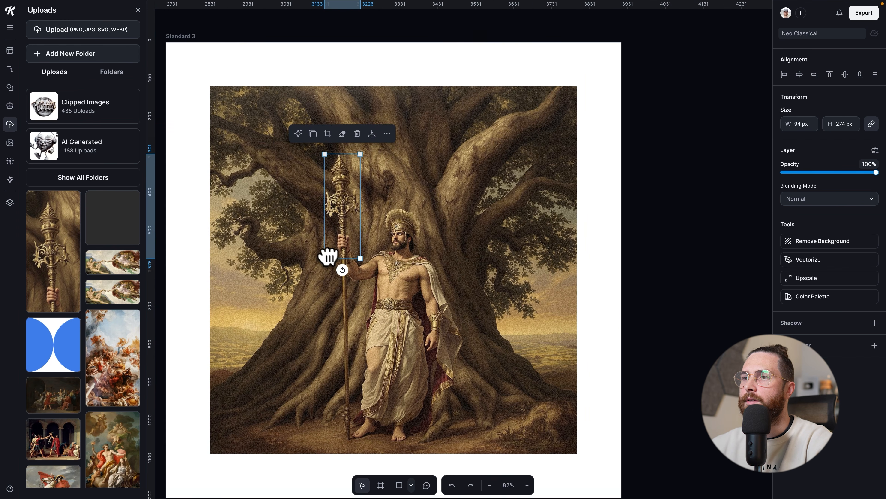
Step: Draw a 1198 × 261 px rectangle across the upper part of Standard 3 and fill it with pale cream FFF0C1
scroll(349, 314, "down", 2)
left_click(400, 485)
scroll(369, 248, "up", 1)
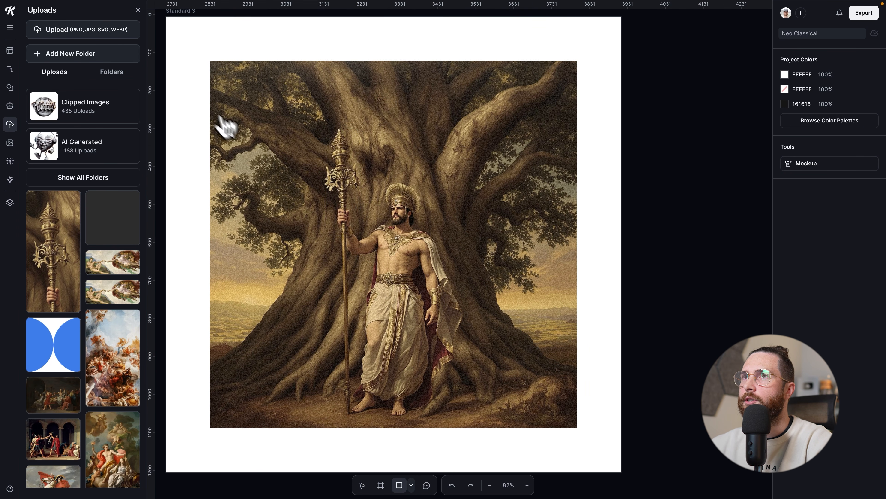
left_click_drag(169, 76, 298, 121)
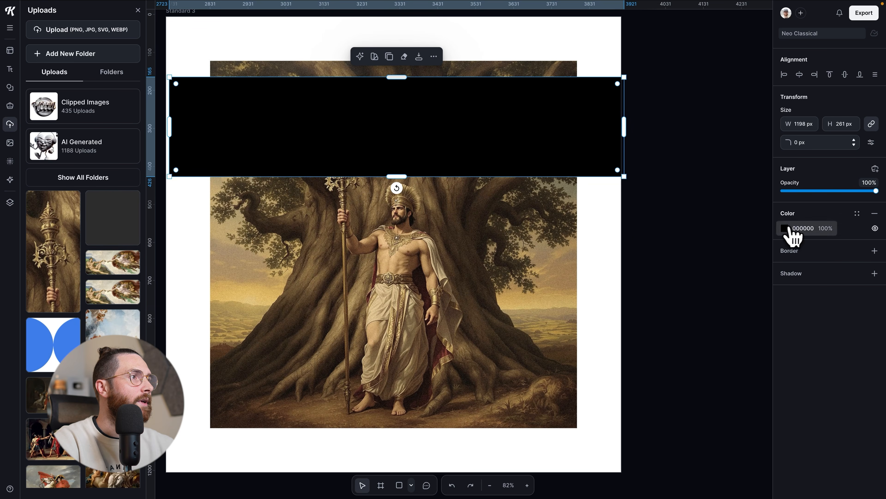
left_click(785, 228)
left_click(668, 349)
left_click(689, 250)
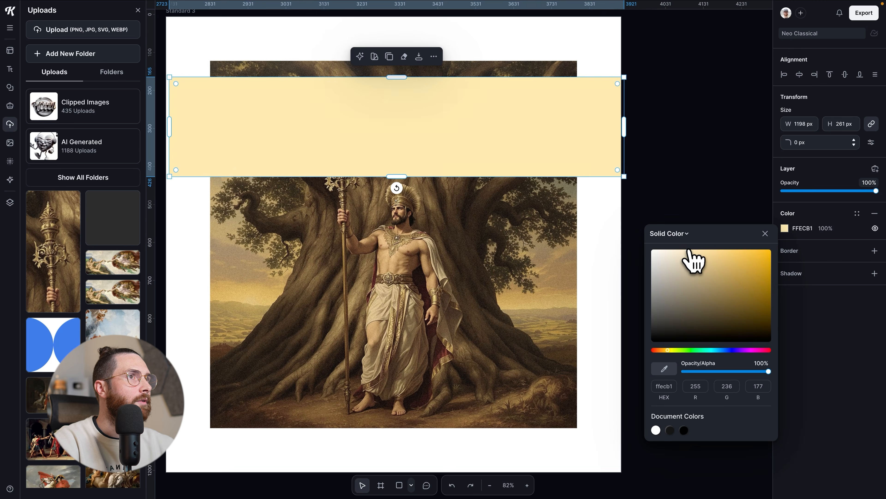
Step: Bring the cut-out staff top to the front, above the cream rectangle on Standard 3
right_click(353, 192)
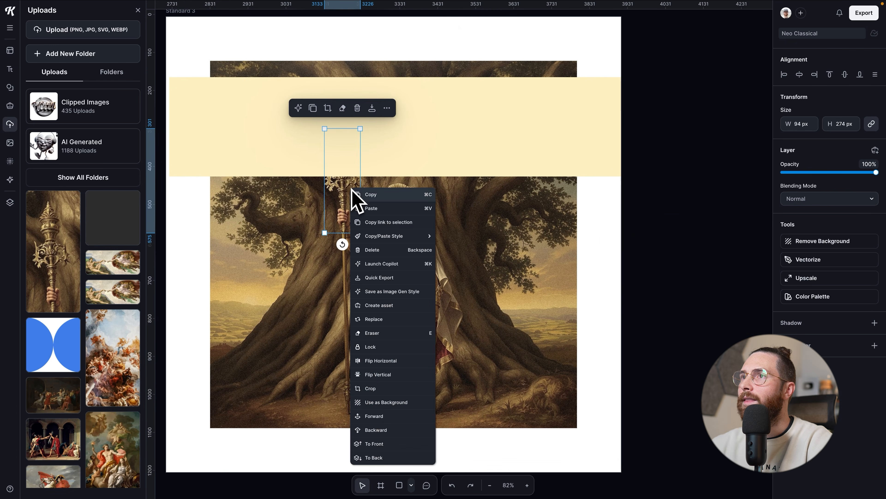
left_click(356, 446)
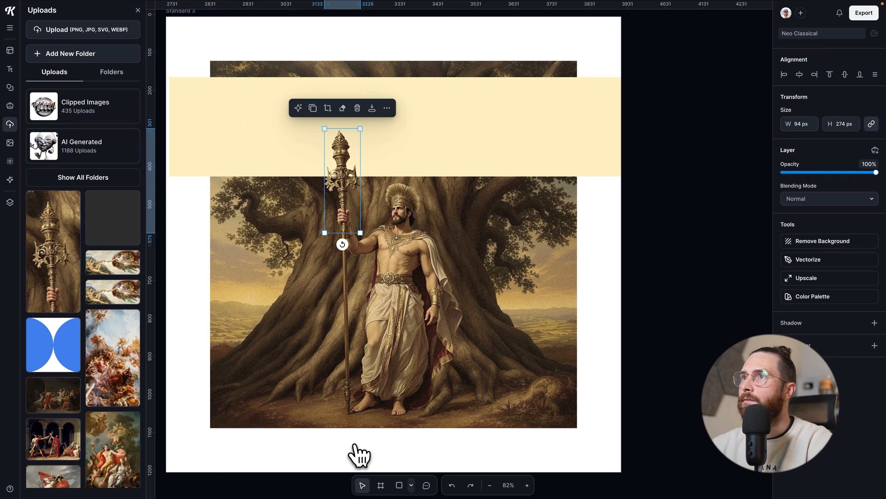
left_click(592, 286)
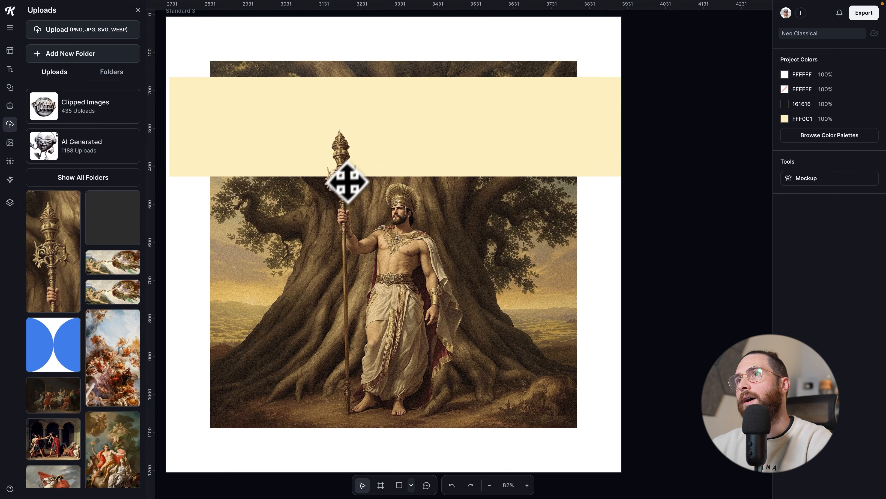
Step: Extend the cream rectangle up to the upper edge of the Standard 3 artboard
left_click(418, 164)
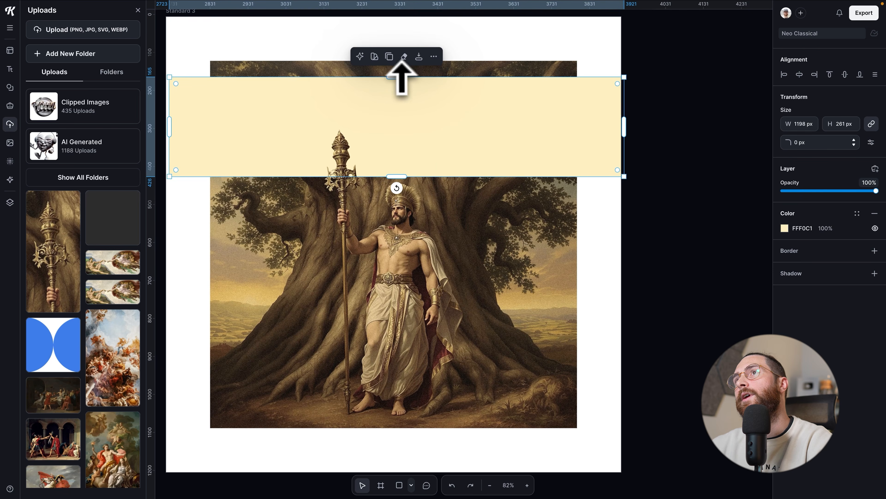
left_click_drag(401, 78, 401, 12)
scroll(576, 258, "down", 2)
left_click_drag(600, 347, 595, 293)
Step: Copy the cream rectangle to the foot of Standard 3, send it to the back and stretch it to fill the background
left_click_drag(497, 113, 497, 417)
left_click_drag(415, 301, 415, 370)
right_click(497, 373)
left_click(499, 478)
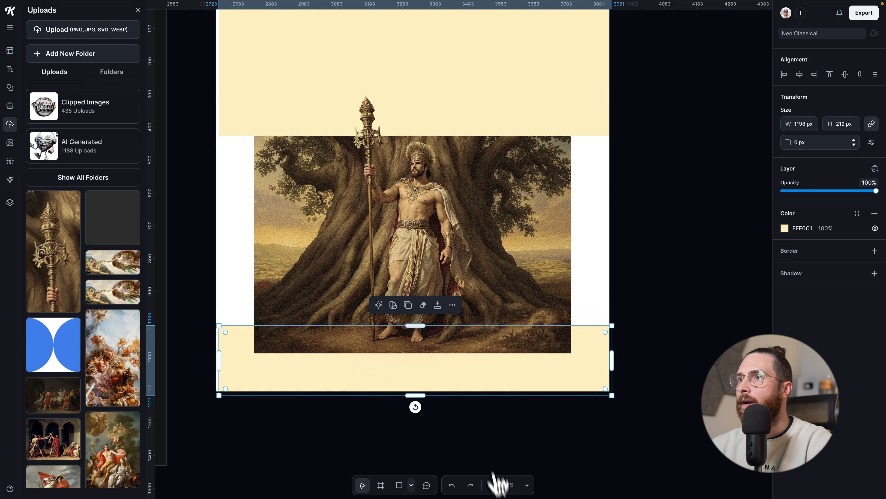
left_click_drag(415, 326, 415, 107)
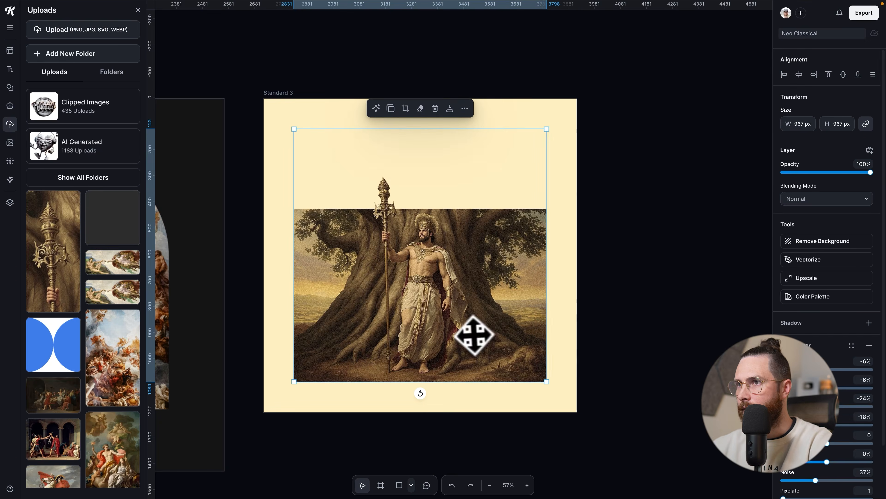
Step: Enlarge the tree painting and the staff cut-out together slightly and recentre them across Standard 3
key("super+z")
left_click(387, 234, "shift")
left_click_drag(546, 128, 563, 137)
left_click_drag(486, 268, 491, 268)
left_click(598, 297)
scroll(624, 338, "down", 2)
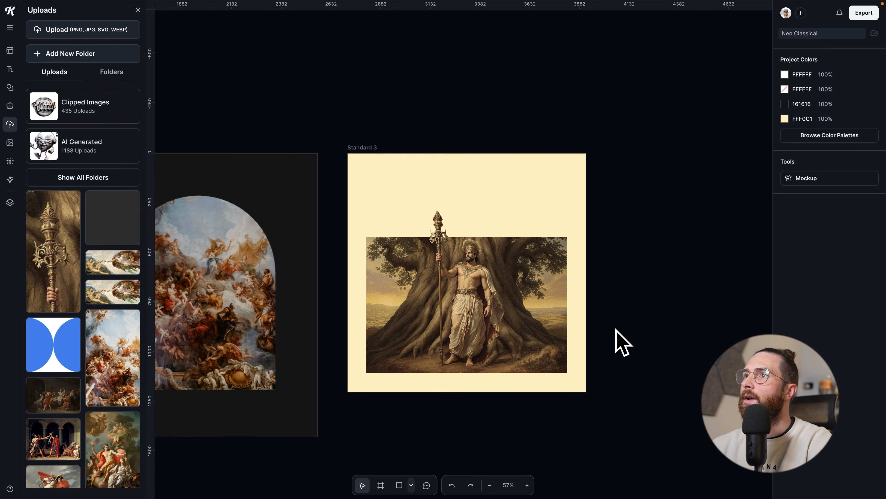
Step: Review the three artboards side by side with the inspiration posters to judge the overall layouts
scroll(569, 405, "down", 2)
left_click_drag(487, 401, 493, 351)
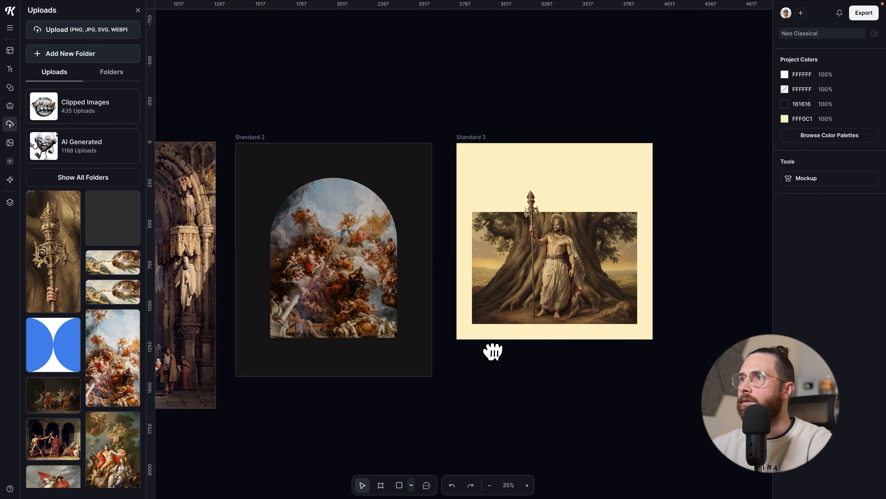
scroll(556, 363, "down", 2)
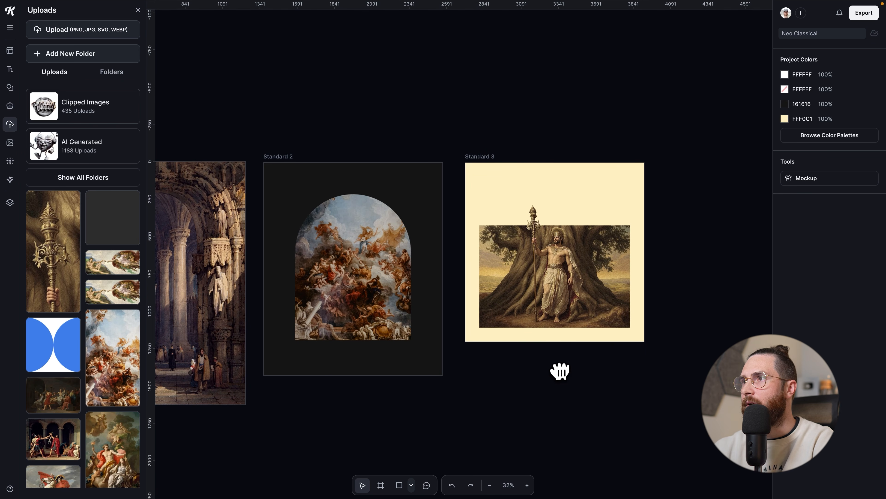
left_click(559, 200)
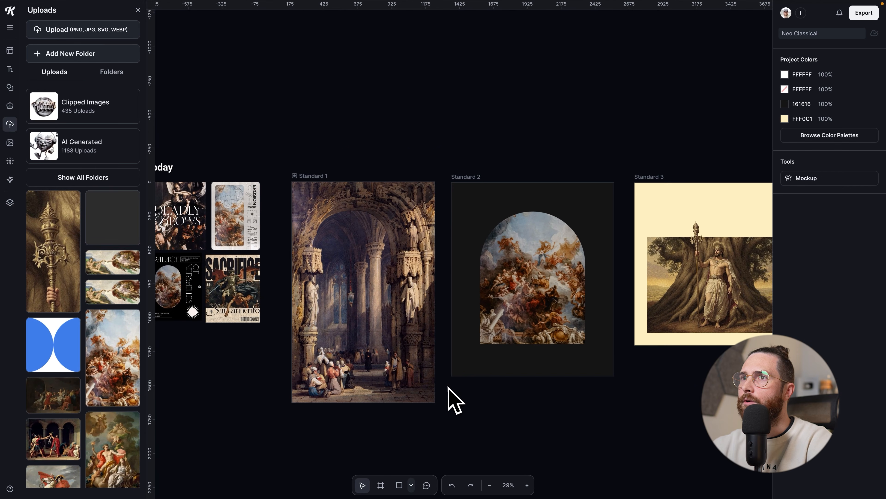
scroll(448, 386, "left", 1)
scroll(448, 386, "up", 2)
scroll(448, 386, "left", 1)
scroll(448, 386, "up", 2)
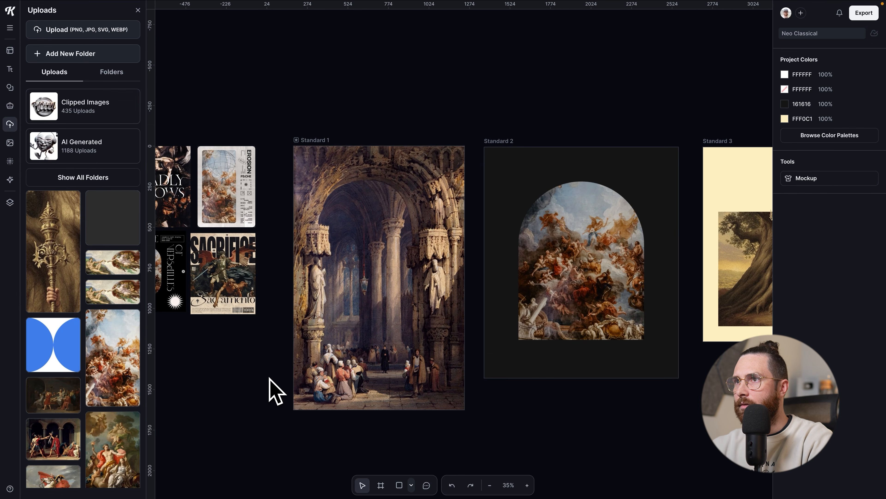
Step: Add a white FFFFFF "Headline" text over the Standard 1 painting and centre it horizontally and vertically on the artboard
key("t")
left_click_drag(399, 257, 395, 258)
left_click(784, 210)
left_click(663, 245)
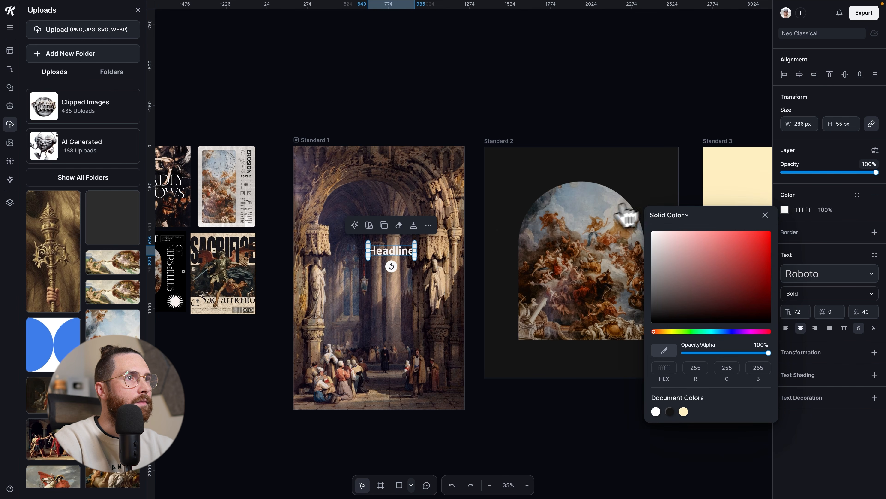
left_click_drag(419, 252, 397, 257)
left_click(799, 74)
left_click(844, 74)
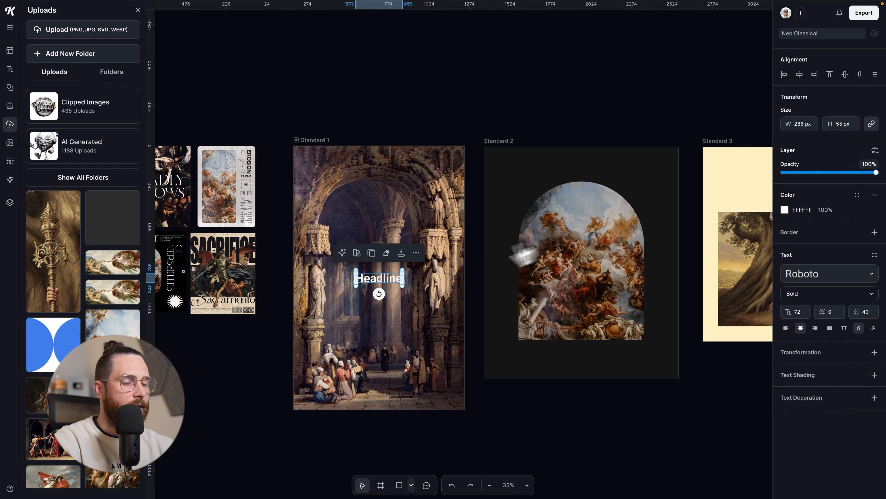
Step: Set the Standard 1 headline in the Ballet script typeface and enlarge it to 547 px wide, font size 137
scroll(441, 307, "up", 3)
left_click_drag(387, 262, 404, 259)
left_click(819, 274)
left_click(733, 231)
scroll(716, 332, "down", 5)
scroll(719, 335, "down", 7)
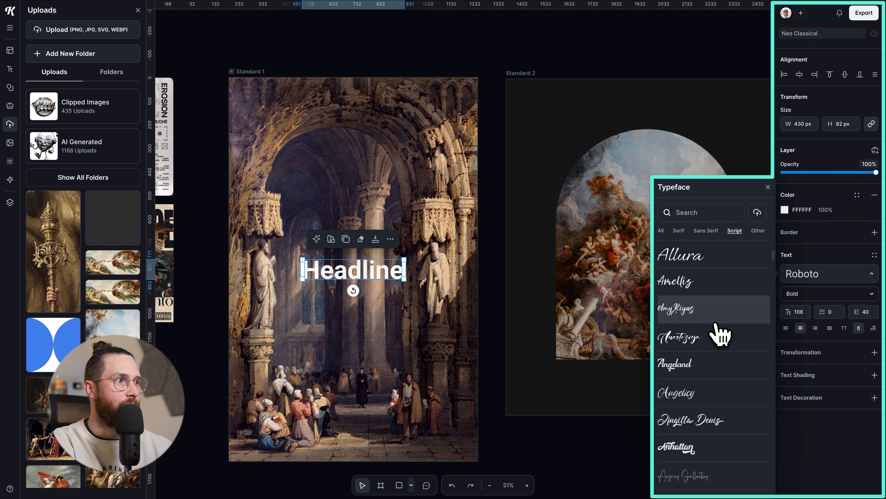
scroll(719, 334, "down", 10)
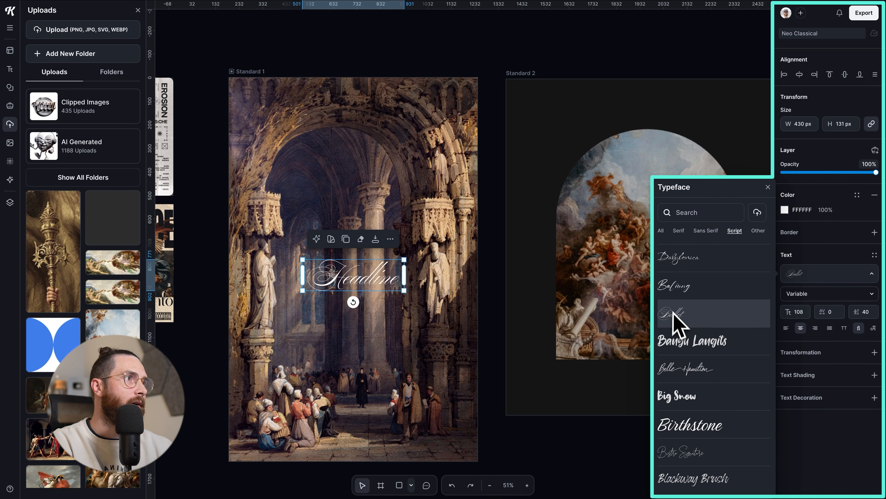
left_click_drag(406, 260, 418, 257)
Step: Try the Kuenstler Script typeface on the Standard 1 headline
left_click(784, 273)
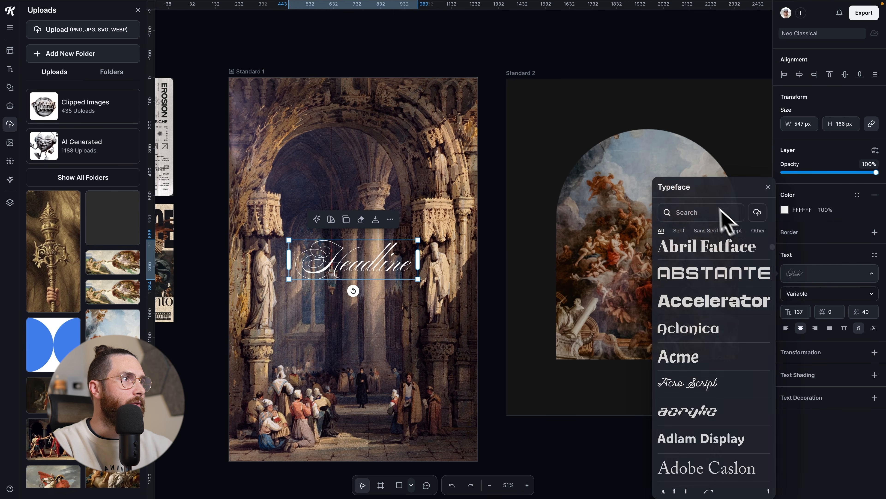
type("kue")
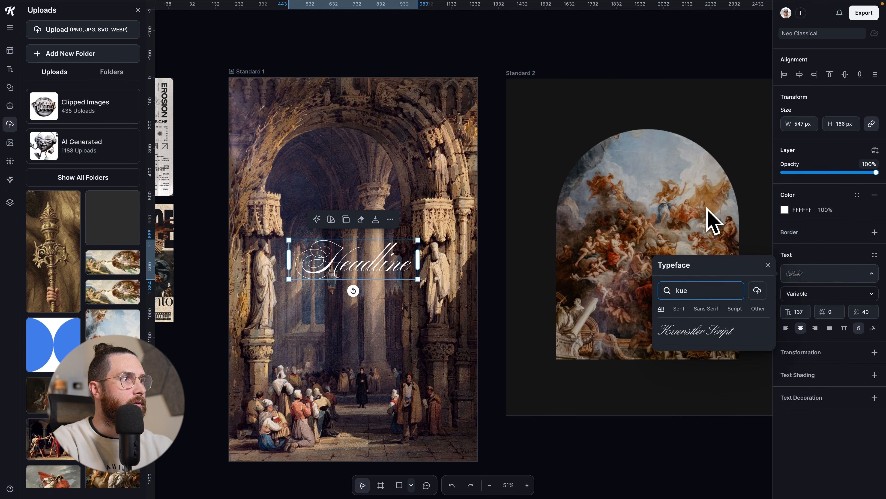
left_click(719, 341)
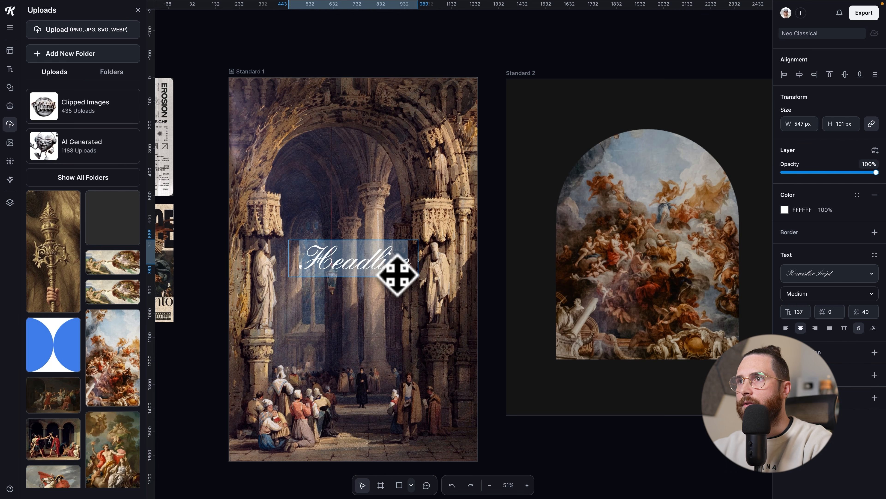
Step: Try the word "Take" as the headline, enlarged to 1008 px wide at font size 253
type("Take")
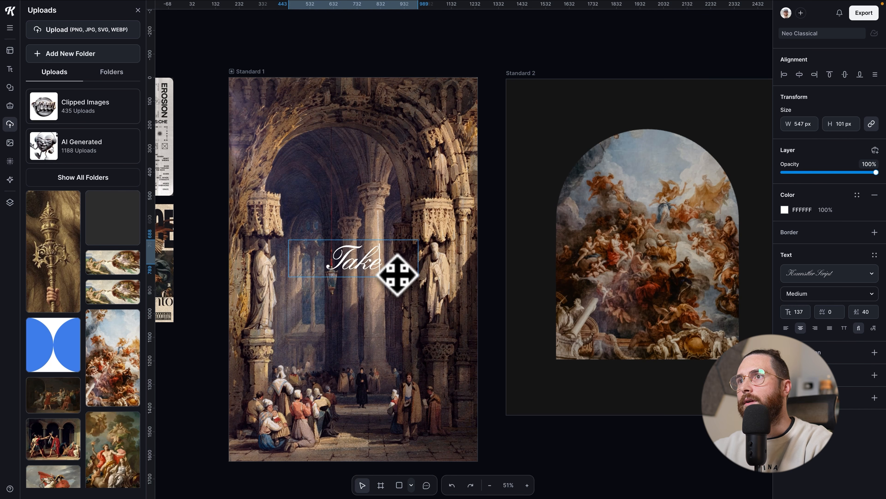
key("Escape")
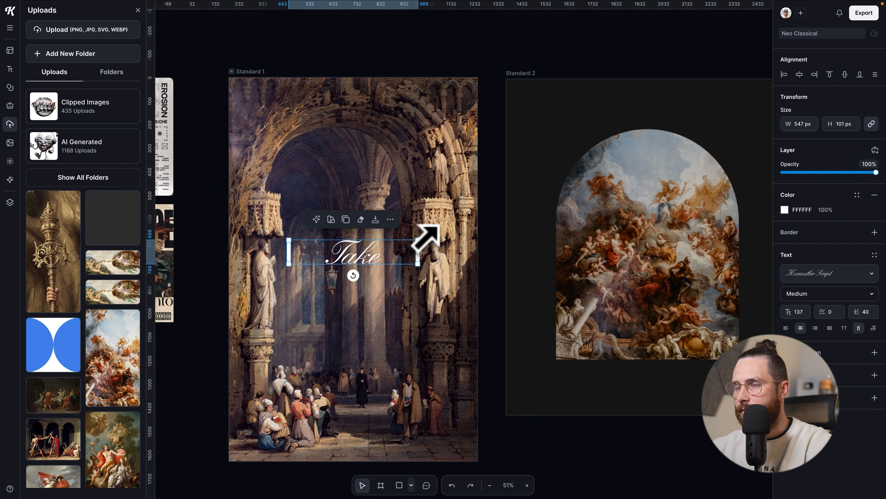
left_click_drag(419, 240, 472, 229)
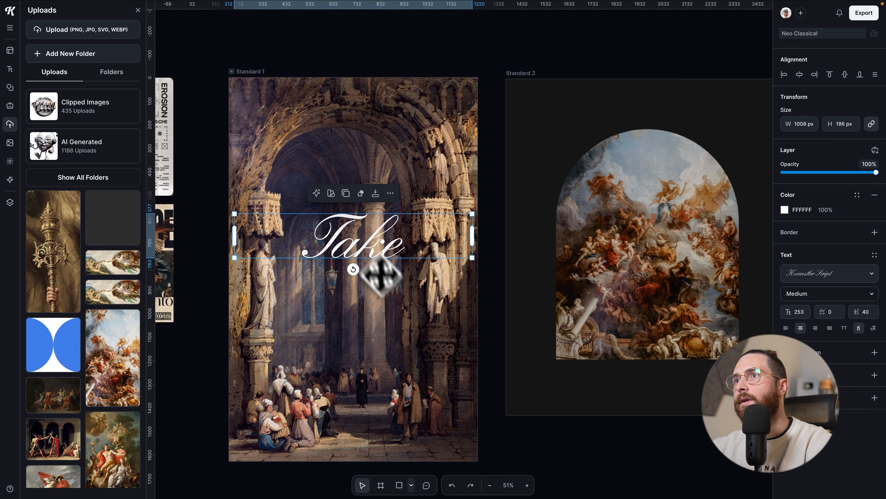
scroll(384, 315, "down", 5)
scroll(339, 308, "up", 5)
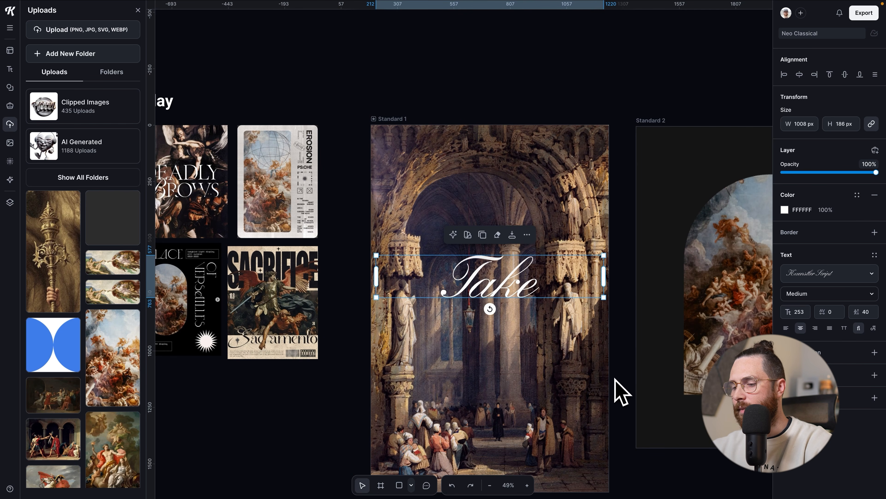
Step: Undo the headline's enlargement, the new wording and the Kuenstler Script typeface
key("super+z")
key("super+z")
key("super+z")
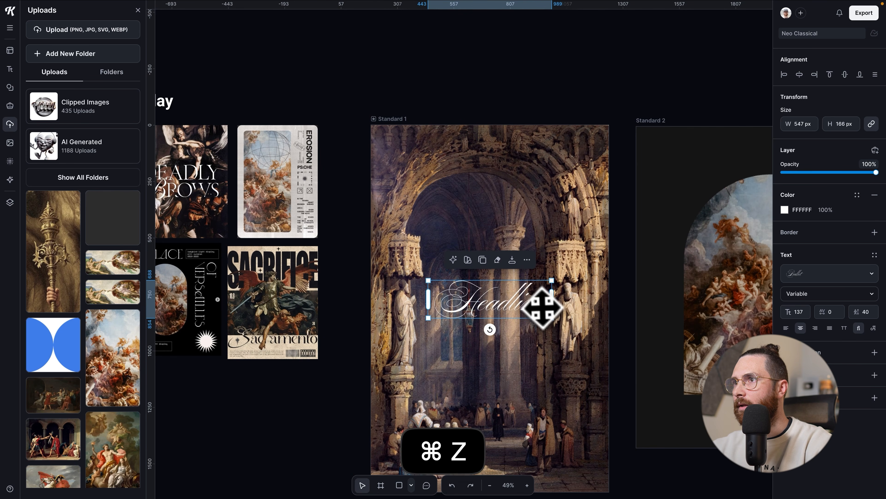
Step: Replace the Ballet headline with the single letter "T" and move it up and to the left on the painting
key("super+a")
type("T")
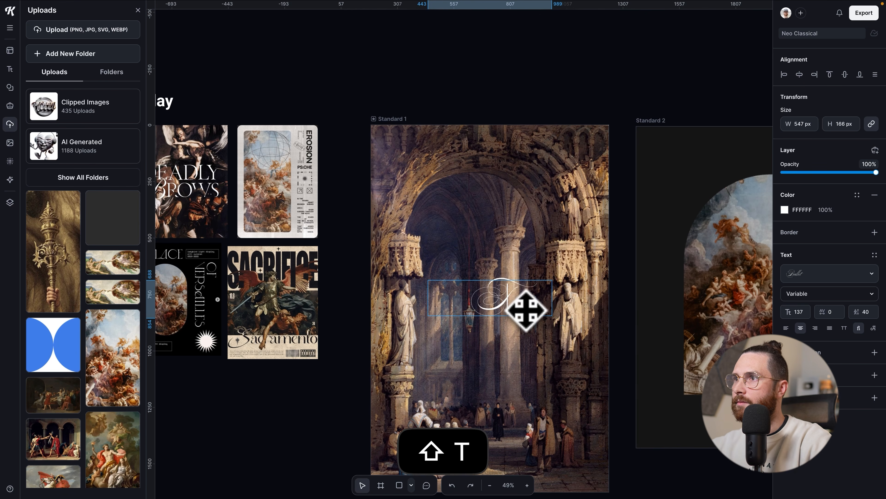
left_click(599, 346)
left_click_drag(529, 306, 495, 273)
Step: Add a separate text "ake" beside the ornate T and set it in the Instrument Serif typeface
left_click(506, 317)
key("t")
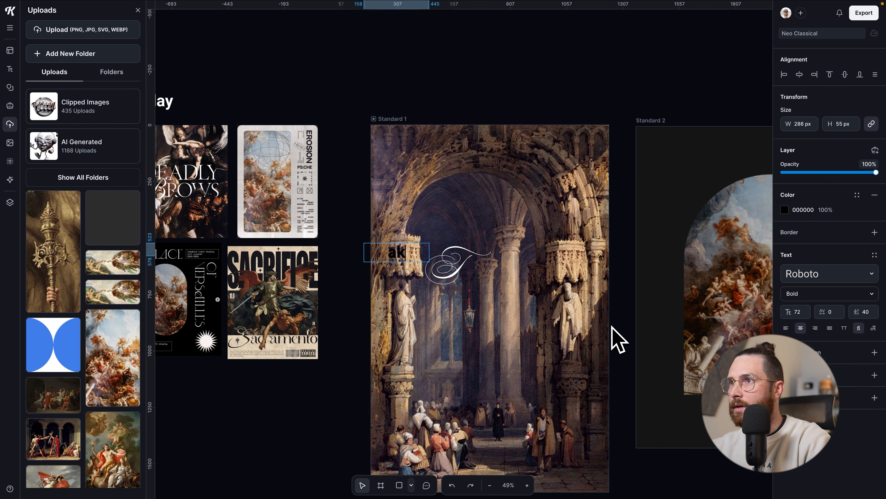
left_click_drag(407, 253, 490, 276)
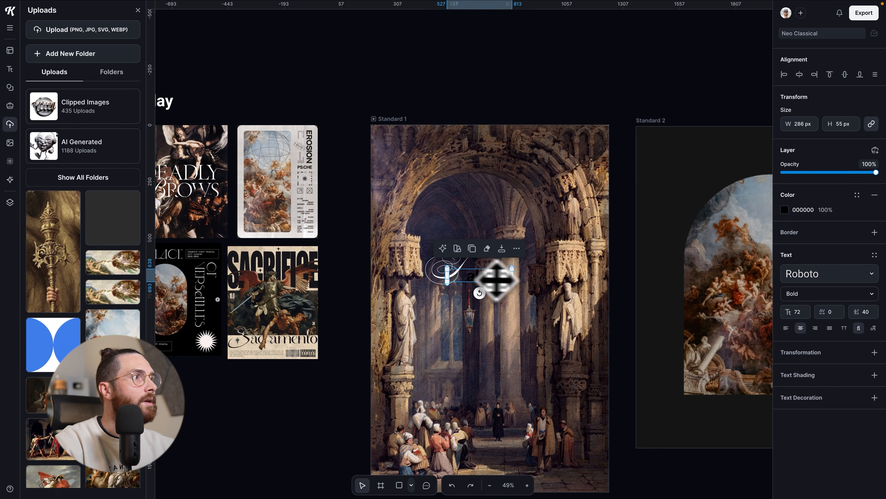
left_click(804, 274)
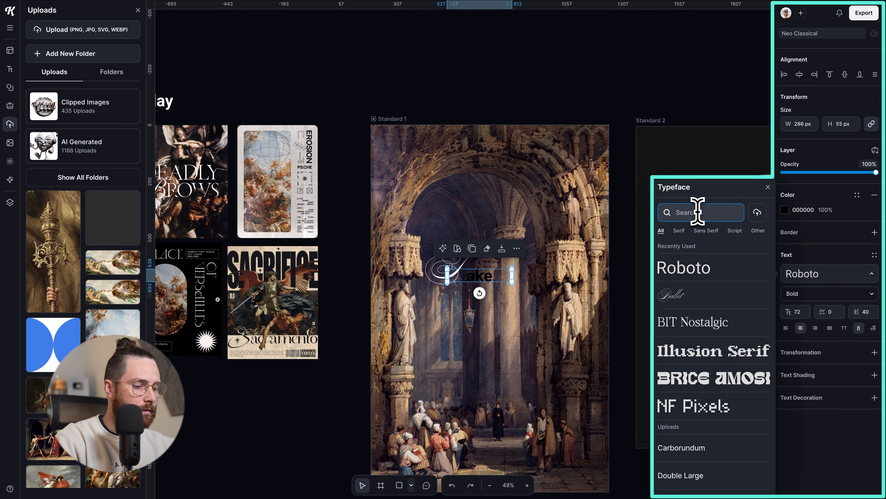
type("inst")
left_click(703, 332)
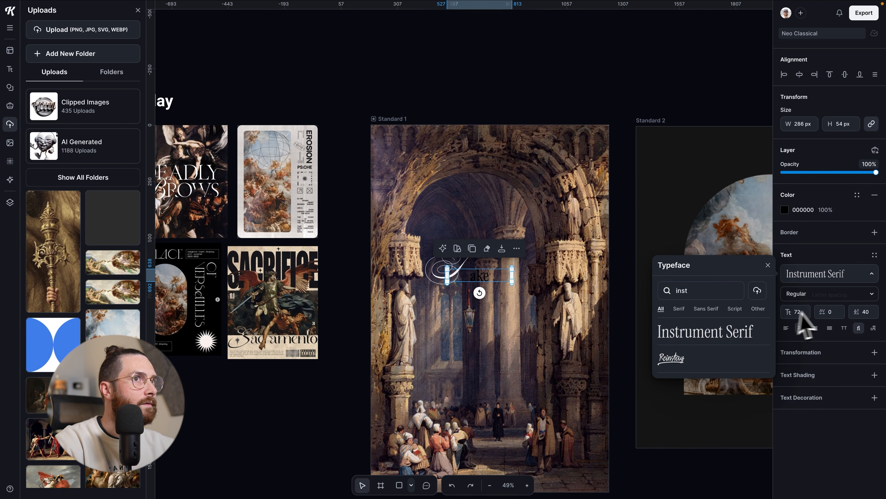
Step: Make "ake" uppercase and white FFFFFF, enlarge it to 491 px wide at font size 124, and align it beside the T
left_click(844, 327)
left_click_drag(512, 268, 558, 261)
left_click(784, 209)
left_click_drag(693, 257, 586, 188)
left_click_drag(529, 273, 511, 273)
scroll(263, 233, "up", 5)
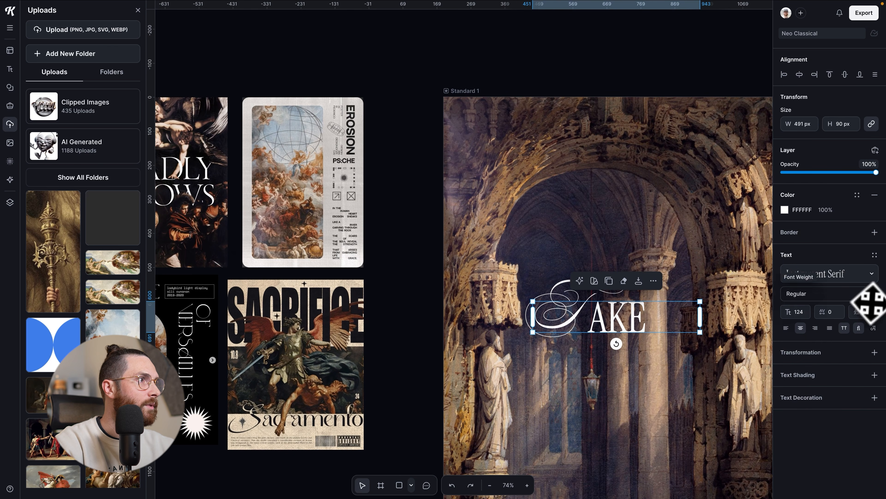
Step: Set "AKE" in the Belly Moolli serif typeface and shift it slightly to the right beside the ornate T
left_click(858, 275)
left_click(679, 230)
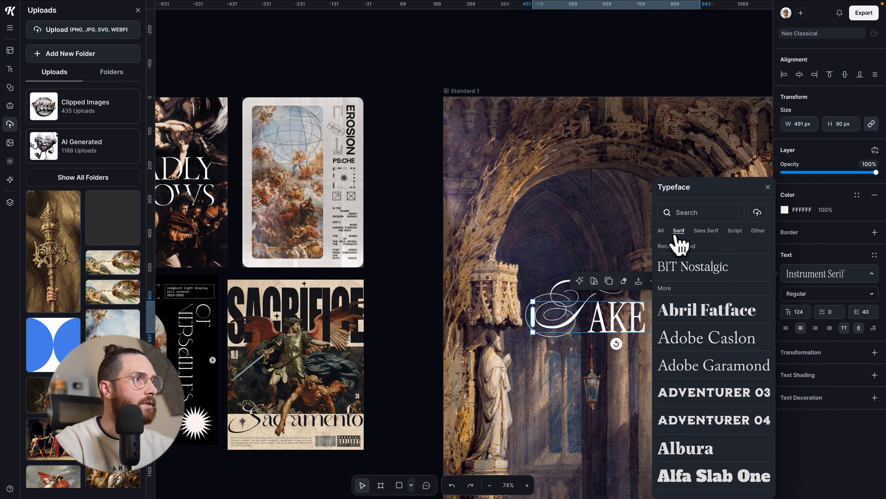
scroll(568, 283, "right", 5)
scroll(566, 287, "down", 1)
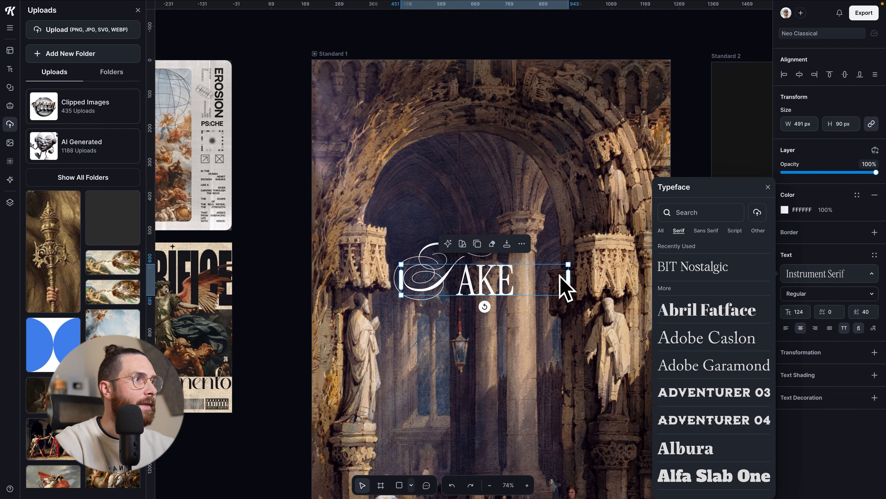
left_click(731, 339)
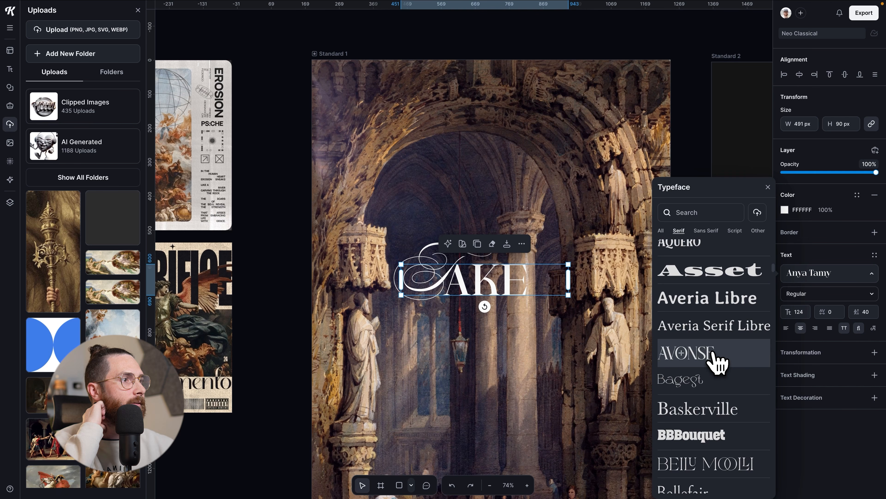
scroll(717, 363, "down", 1)
scroll(717, 363, "down", 2)
scroll(713, 370, "down", 1)
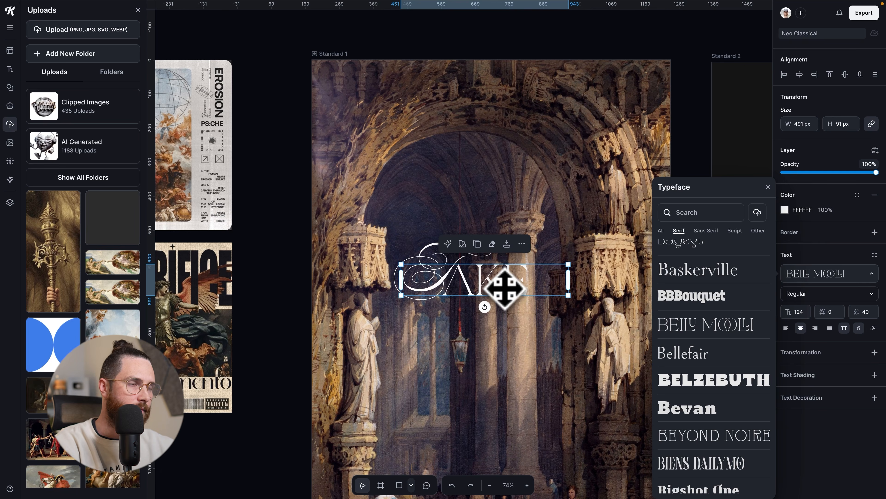
key("super+z")
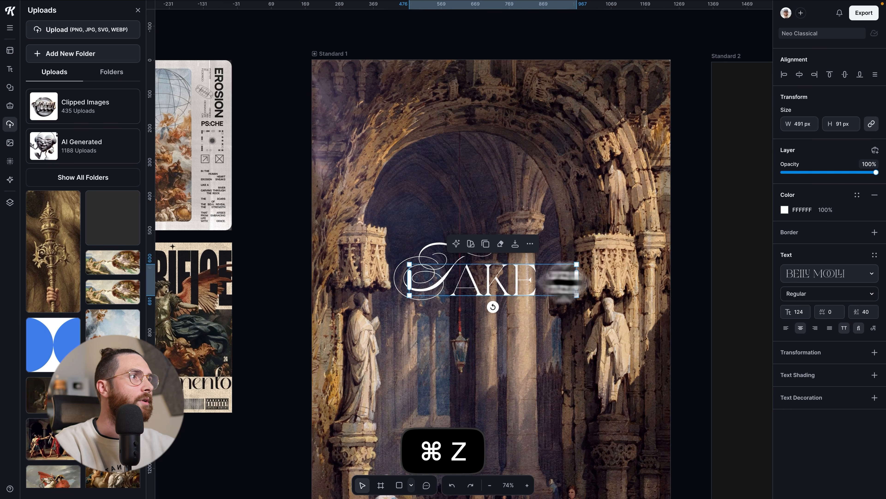
Step: Search the typefaces for "elega" and clear the search
left_click(824, 276)
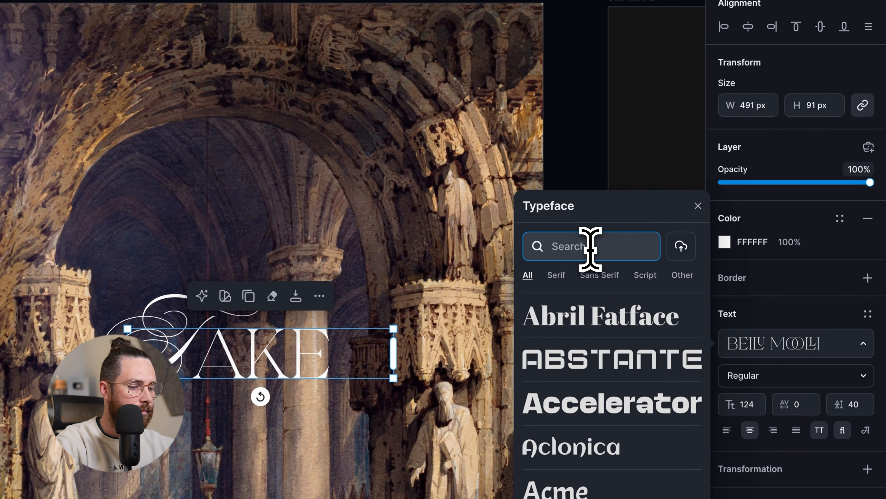
type("elega")
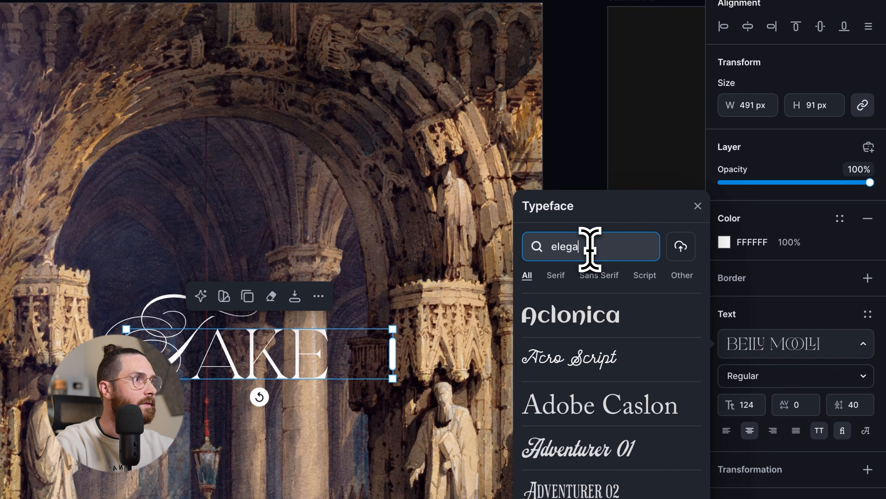
key("BackSpace")
key("BackSpace")
key("BackSpace")
key("BackSpace")
key("BackSpace")
key("BackSpace")
key("BackSpace")
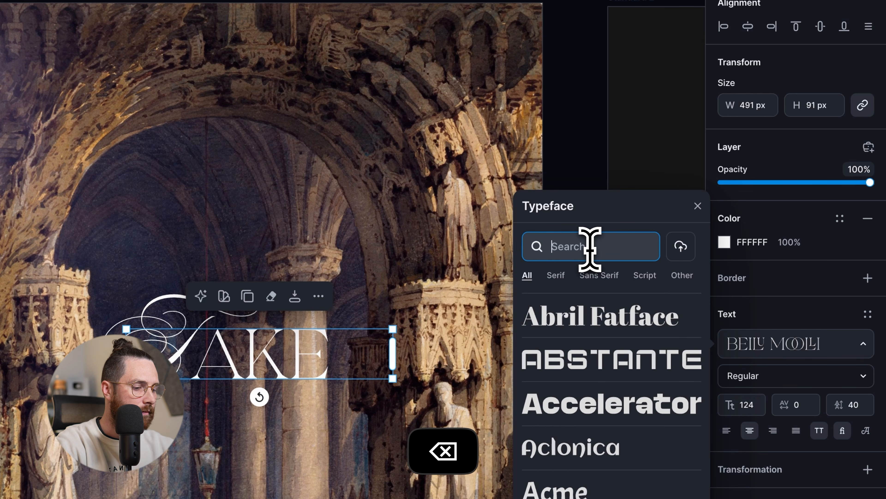
Step: Search the typefaces for "vinta" and "luxury", and close the typeface list without picking another font
type("vinta")
key("BackSpace")
key("BackSpace")
key("BackSpace")
type("luxury")
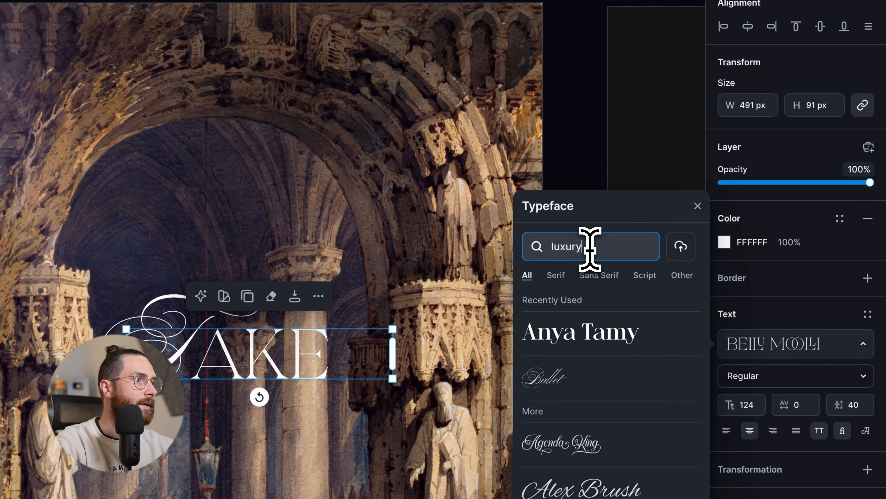
key("BackSpace")
key("BackSpace")
key("BackSpace")
key("BackSpace")
key("BackSpace")
key("BackSpace")
left_click(698, 206)
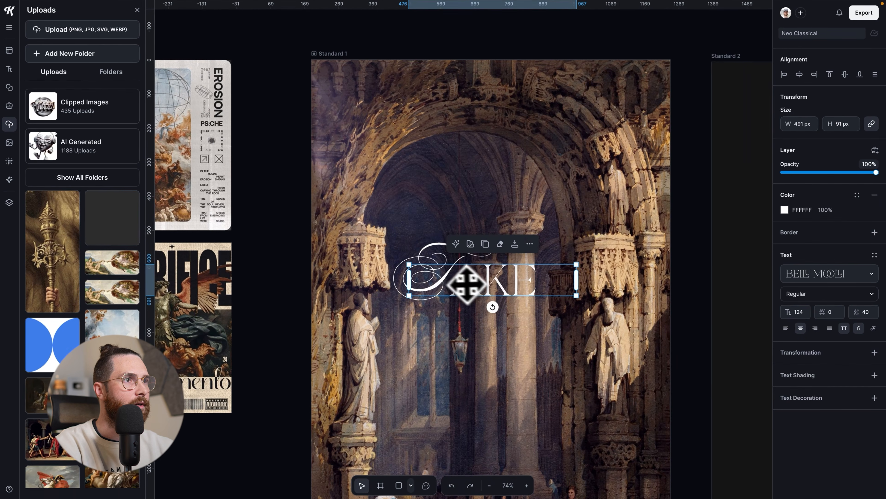
Step: Enlarge and align the ornate T and "AKE" as one word, and lock the background painting
left_click_drag(466, 283, 560, 260)
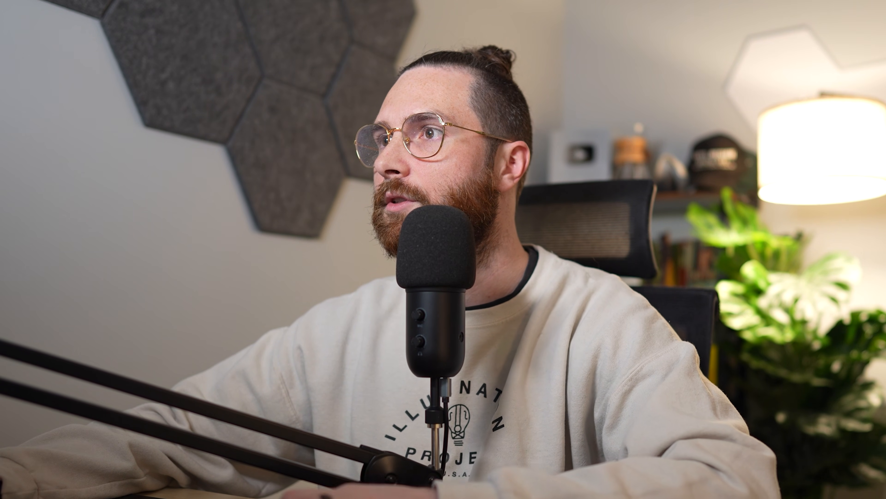
key("super+z")
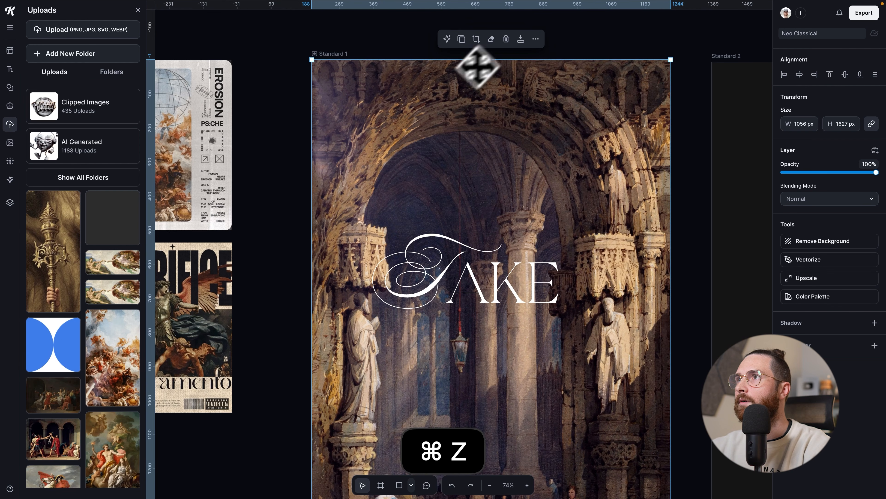
left_click(536, 39)
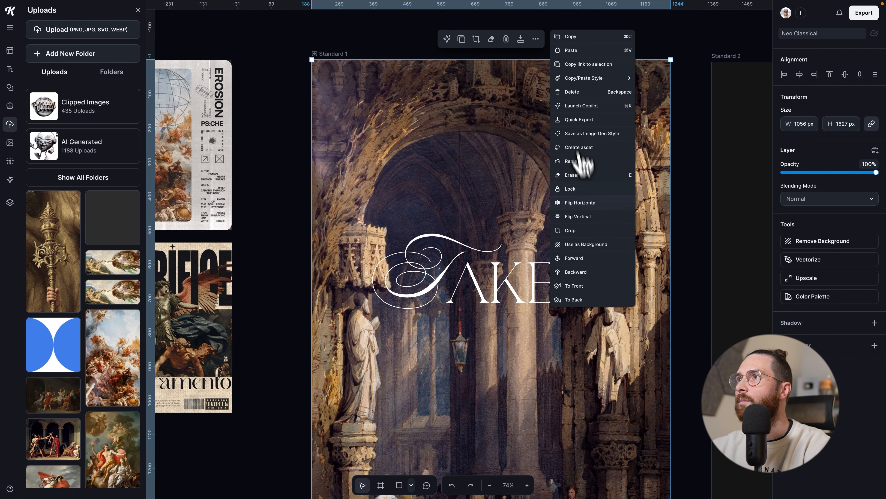
left_click(589, 190)
left_click(698, 185)
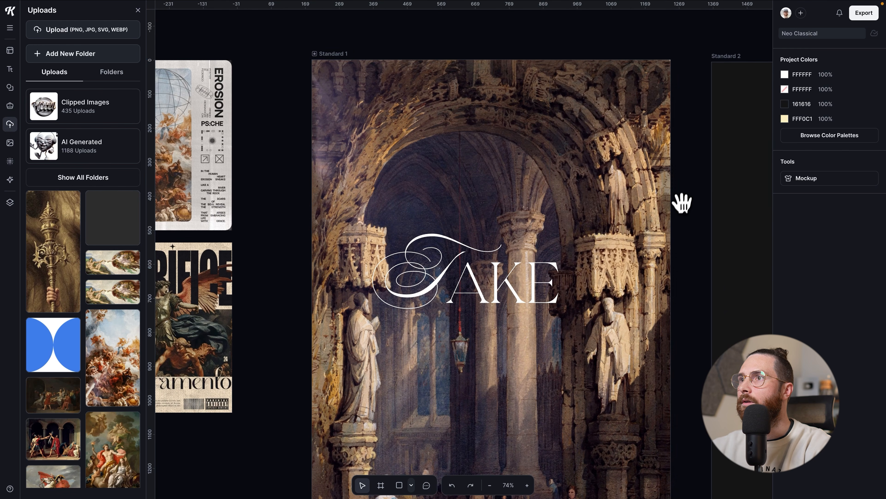
Step: Select the ornate T and "AKE" together, enlarge them to 990 px wide and reposition them within the arch
left_click_drag(682, 203, 586, 160)
left_click(443, 232)
left_click(357, 231, "shift")
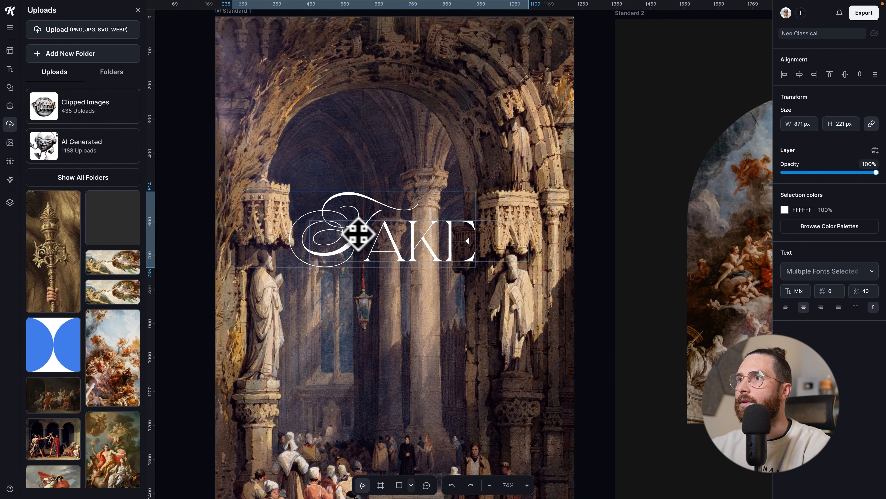
left_click_drag(356, 234, 378, 238)
left_click_drag(535, 197, 547, 192)
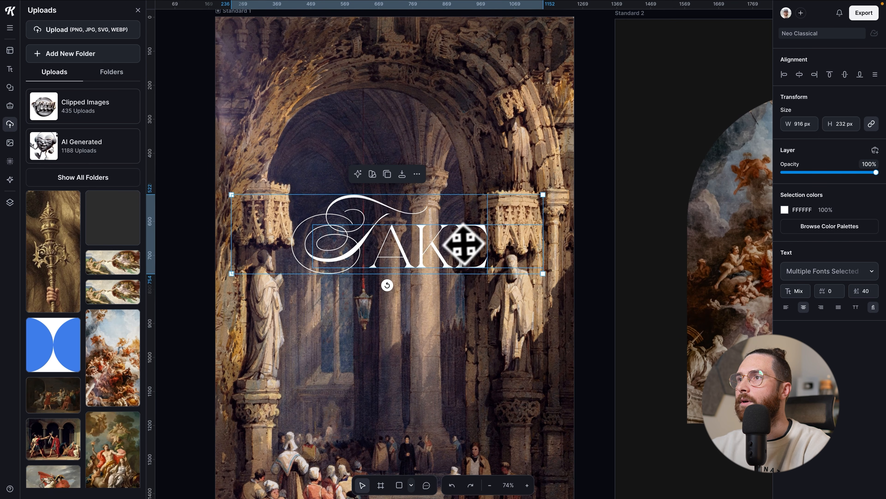
left_click_drag(464, 244, 463, 237)
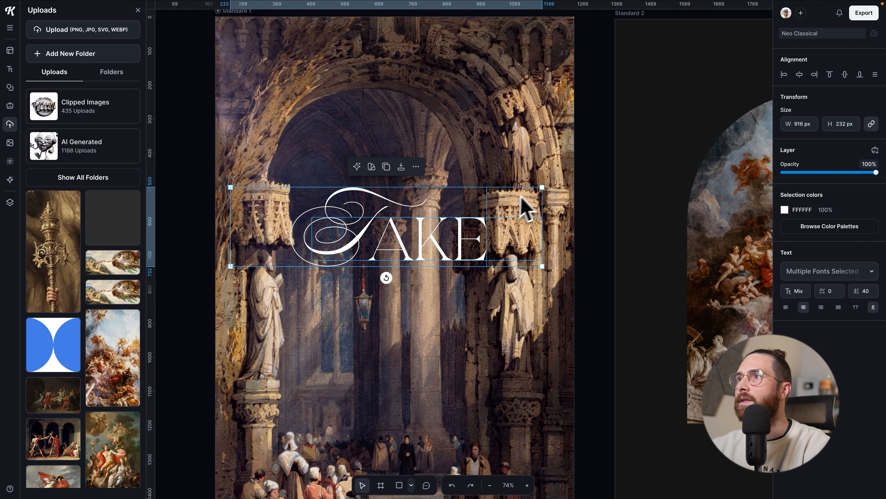
left_click_drag(554, 184, 560, 180)
scroll(560, 241, "down", 2)
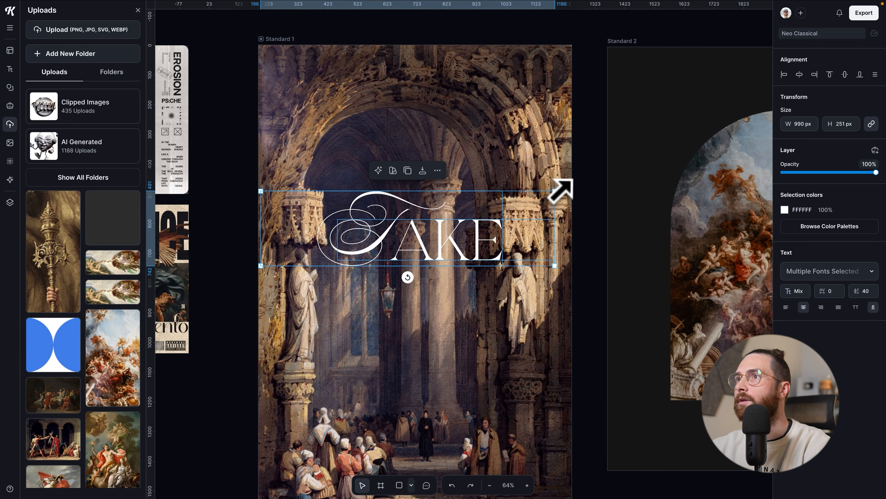
Step: Enlarge the TAKE headline to 1050 px wide by 266 px high and centre it on the painting
left_click_drag(560, 190, 566, 187)
left_click_drag(488, 244, 486, 243)
left_click_drag(559, 265, 565, 267)
left_click_drag(487, 249, 489, 248)
scroll(556, 268, "down", 2)
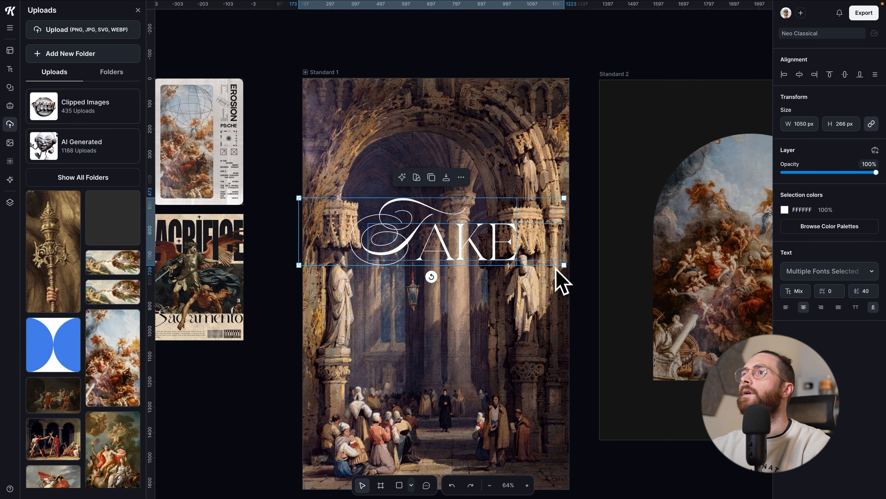
left_click(586, 297)
scroll(363, 288, "left", 4)
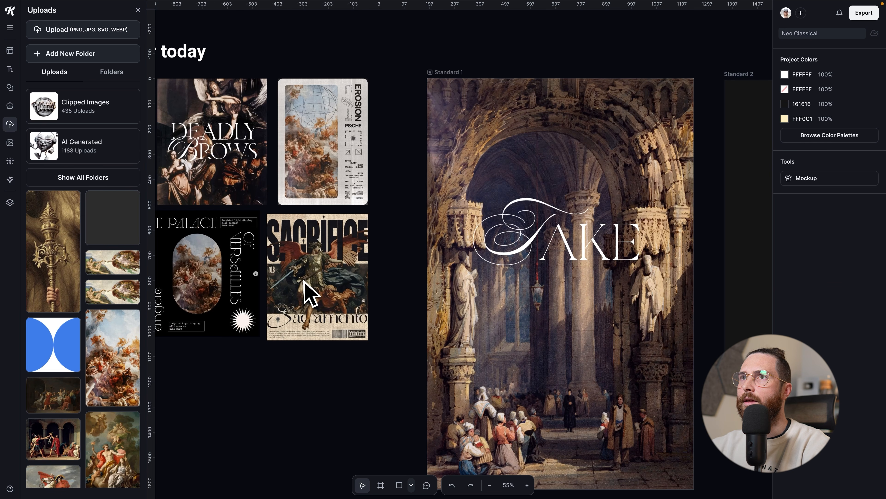
scroll(392, 270, "right", 3)
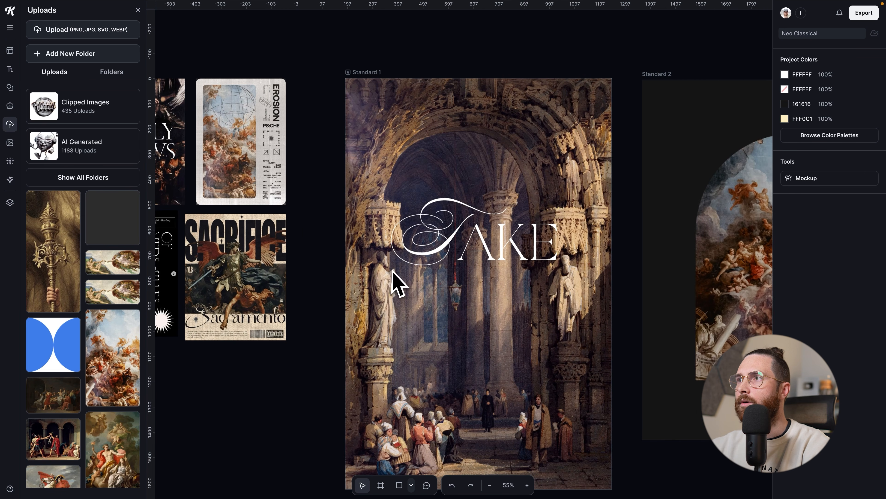
Step: Duplicate the TAKE headline directly below the original as a second line
left_click(488, 240)
left_click_drag(459, 232, 450, 316)
Step: Replace the second line's ornate T with a script "e" and move it to the end of the word
key("super+a")
type("e")
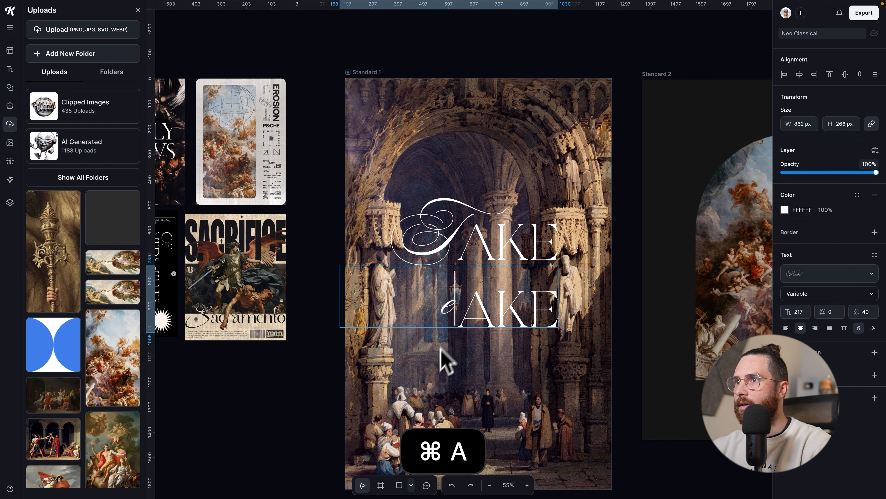
key("Escape")
left_click_drag(455, 296, 560, 323)
Step: Reword the second line's "AKE" as "CAR" and place it under TAKE with an enlarged script "e" at its end
left_click(505, 316)
double_click(504, 313)
key("super+a")
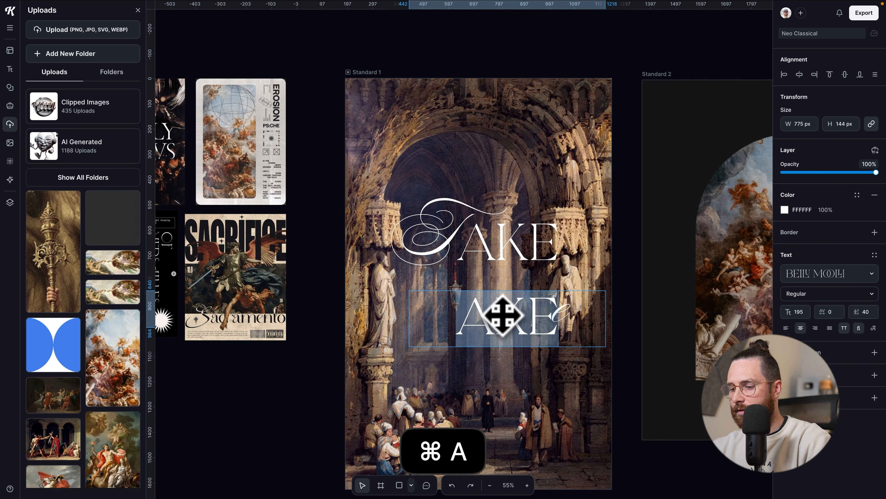
key("BackSpace")
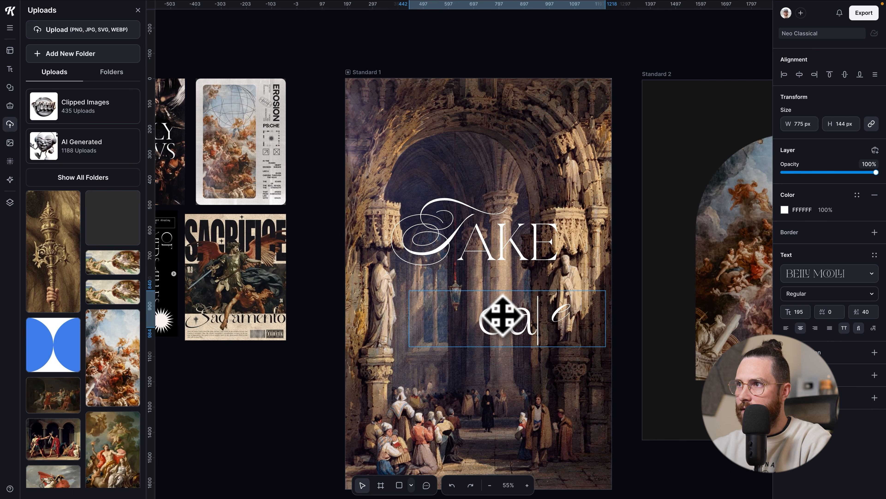
left_click(531, 366)
left_click(561, 312)
left_click_drag(670, 312, 587, 313)
left_click_drag(586, 303, 610, 296)
left_click_drag(560, 311, 570, 297)
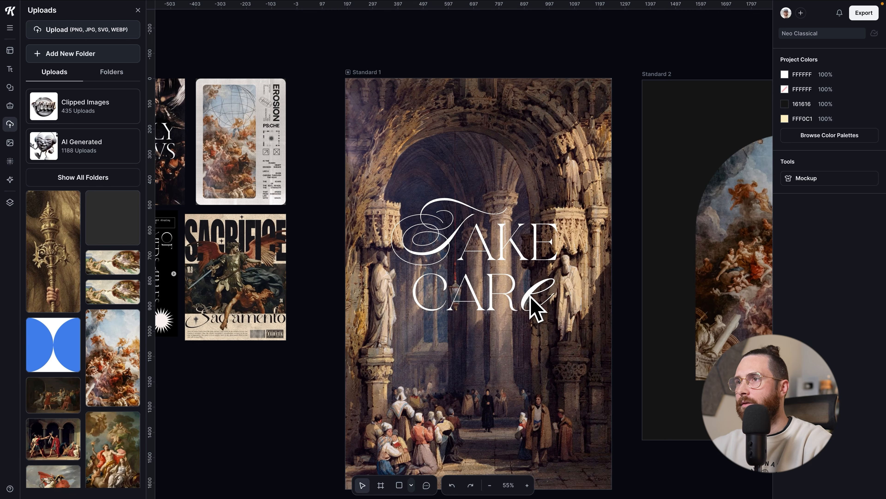
Step: Undo the "CAR" wording and the script "e" placement in the second line
key("super+z")
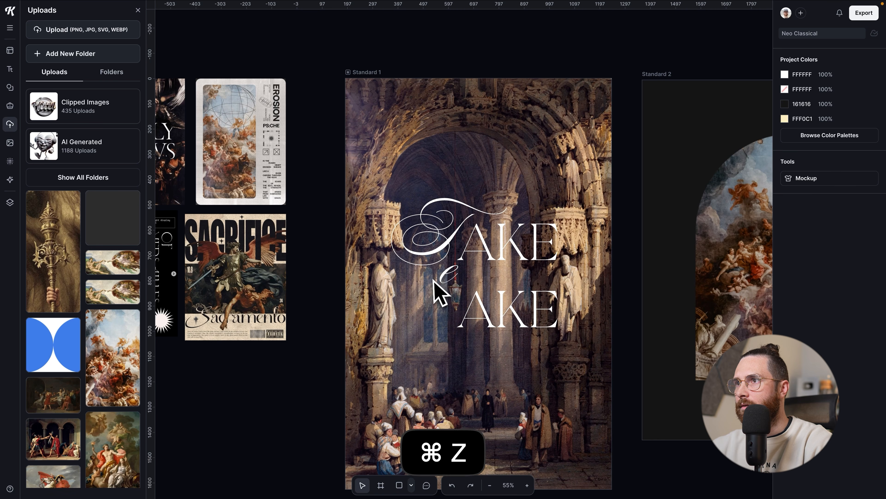
key("super+z")
Step: Reword the second line as an ornate script "C" followed by "ARE" in the serif typeface
left_click(453, 303)
key("shift+c")
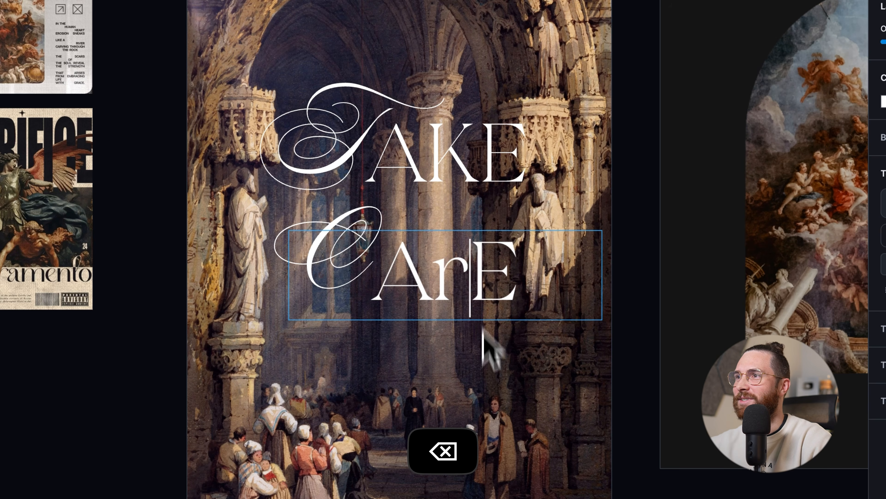
left_click(484, 404)
left_click(493, 415)
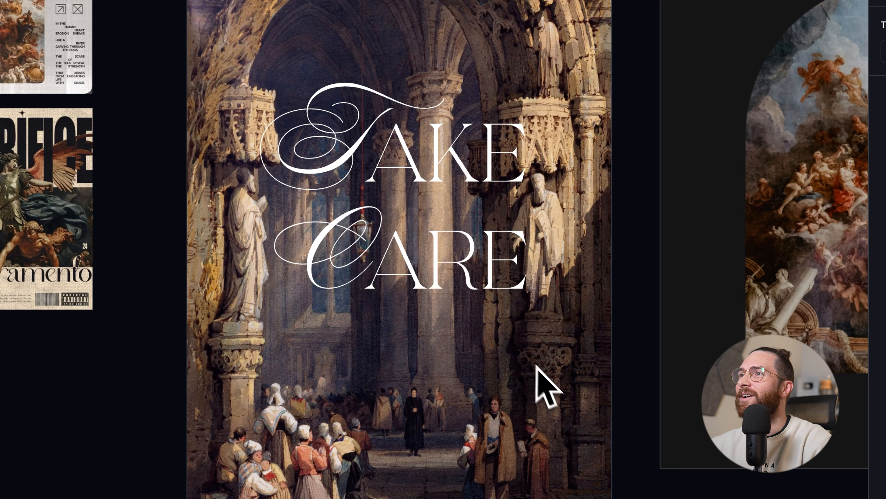
Step: Stagger the headline by moving CARE up and to the right and shifting TAKE to the left
left_click_drag(413, 261, 439, 247)
left_click_drag(419, 163, 376, 154)
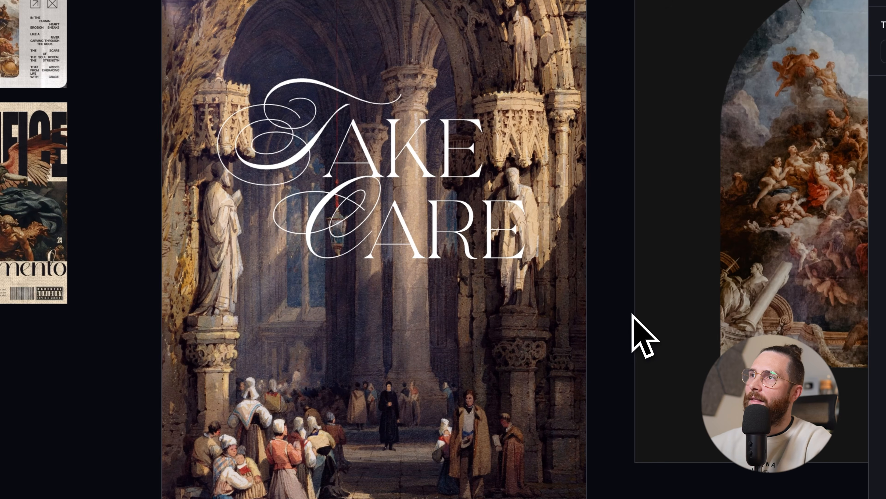
scroll(632, 314, "down", 1)
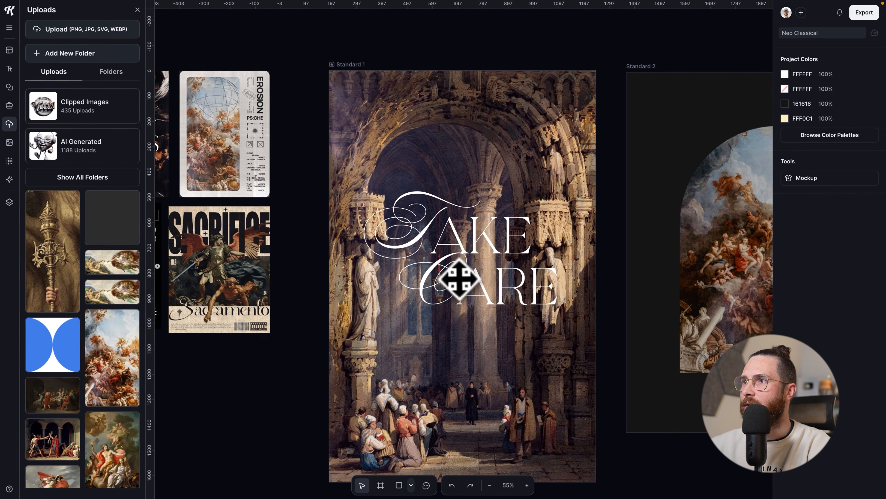
Step: Select both headline lines together, enlarge TAKE CARE slightly and centre it on the painting
left_click(394, 223)
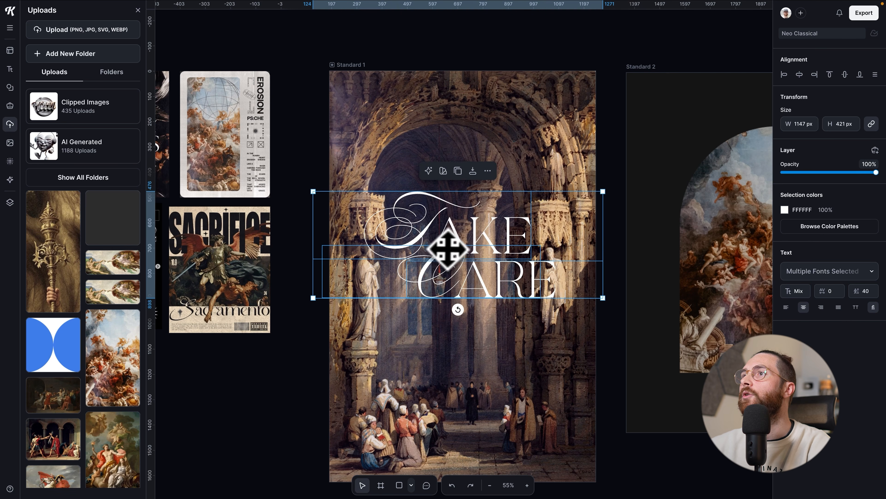
left_click_drag(396, 222, 491, 288)
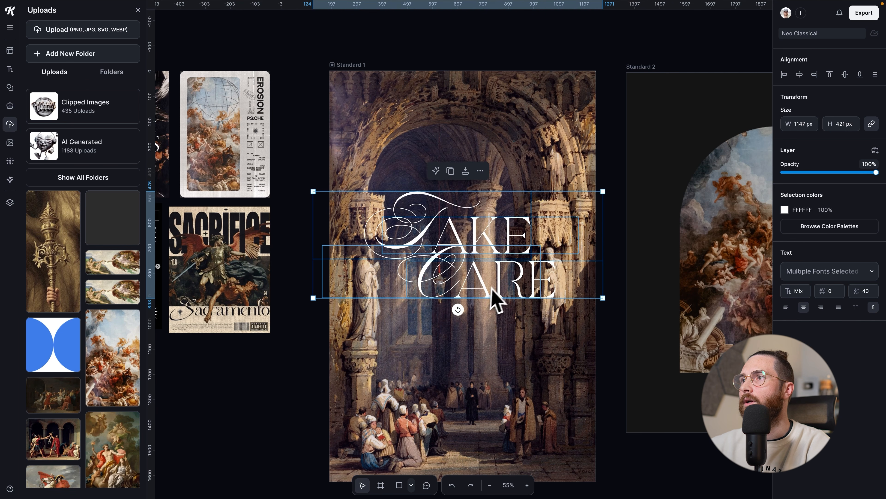
left_click_drag(607, 190, 612, 185)
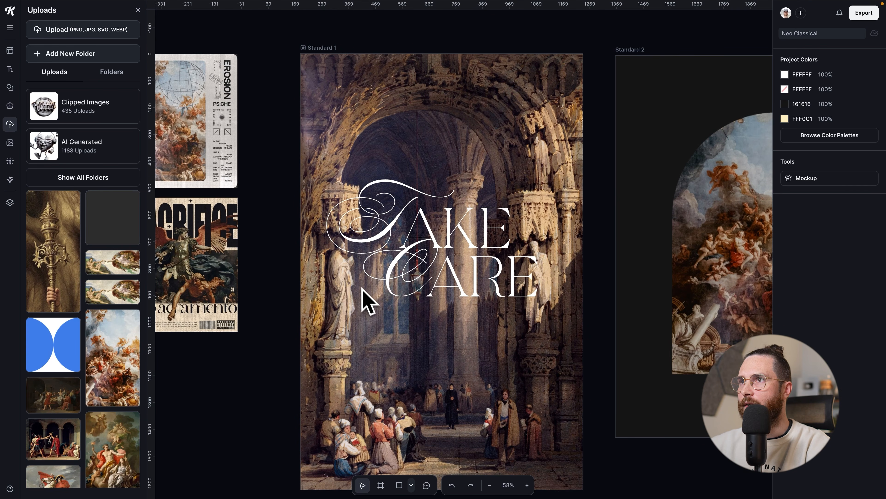
Step: Rasterize the script "T" of TAKE and erase its outermost swash loop where it crosses the carved stone canopy and statue
scroll(362, 289, "up", 5)
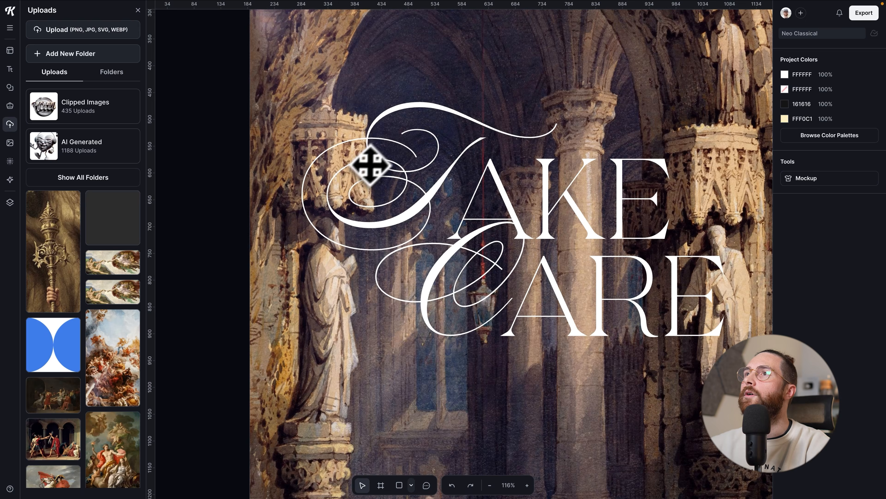
left_click(371, 164)
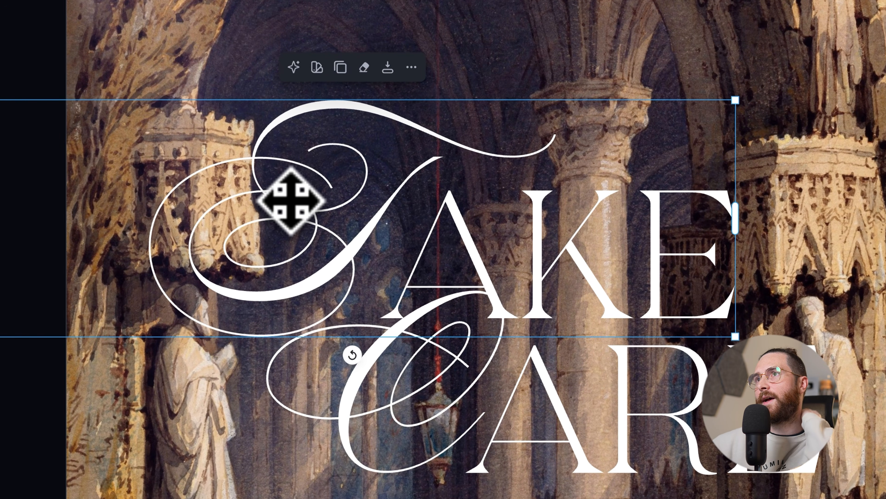
left_click(365, 67)
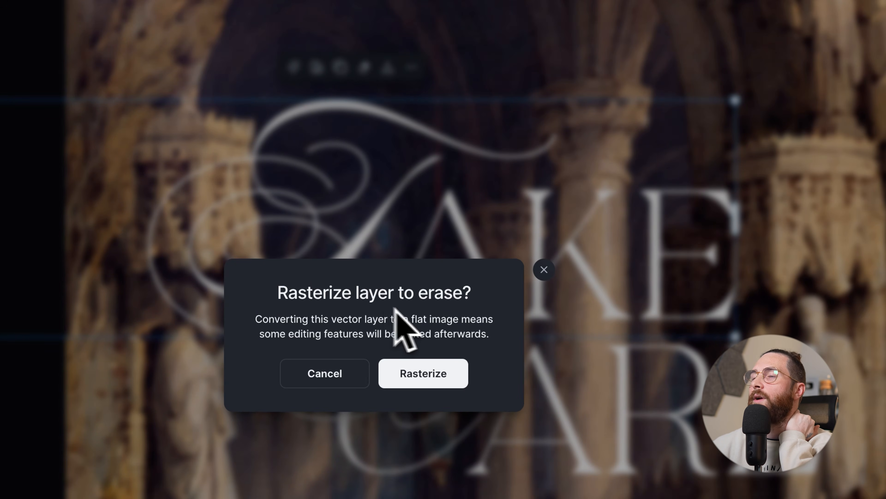
left_click(391, 377)
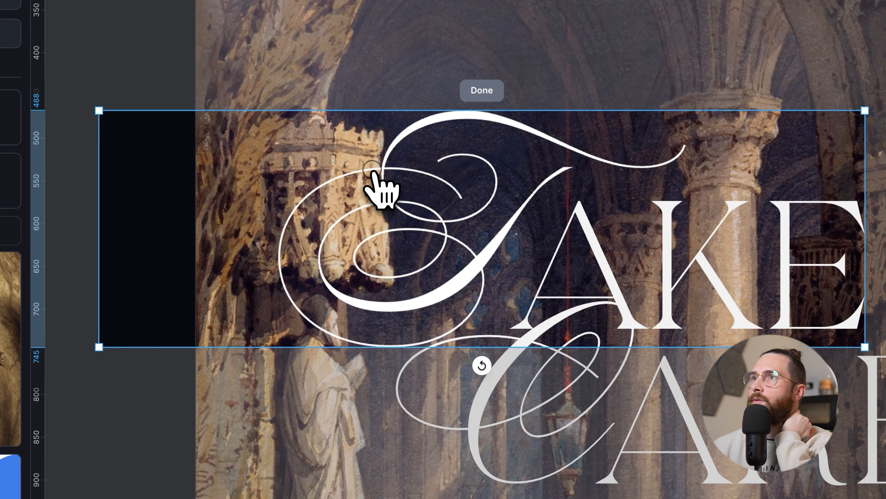
left_click_drag(372, 172, 364, 171)
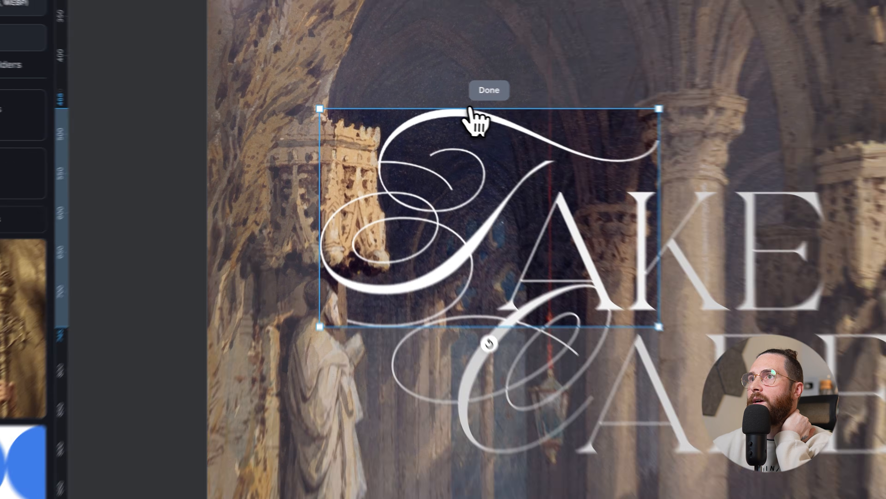
left_click(502, 90)
left_click(232, 181)
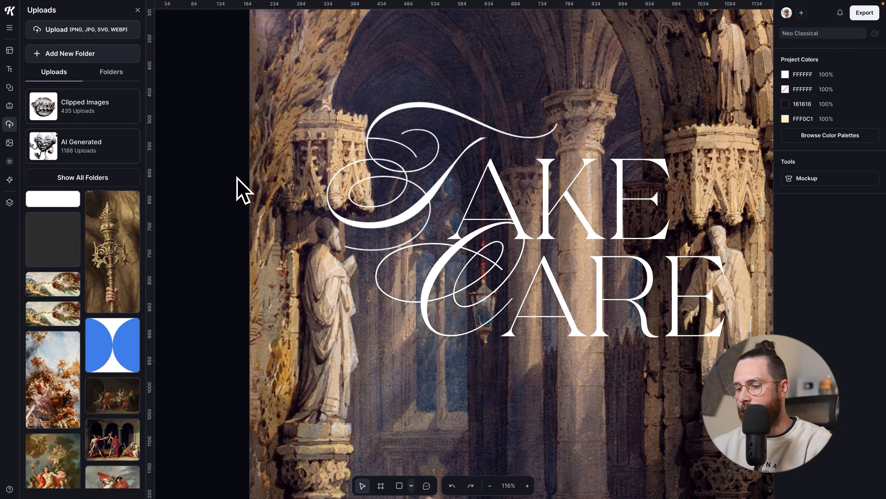
Step: Erase the part of the script "T" inner loop that overlaps the stone canopy and leave the eraser mode
scroll(232, 182, "down", 3)
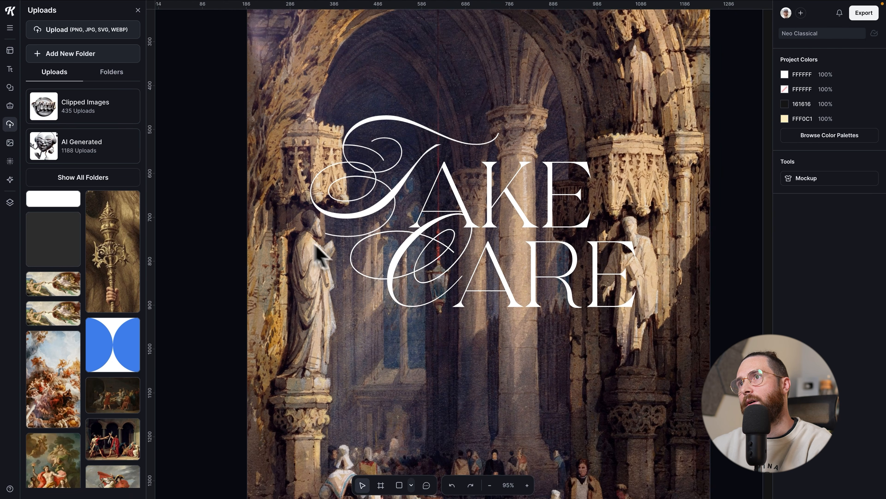
scroll(320, 253, "down", 2)
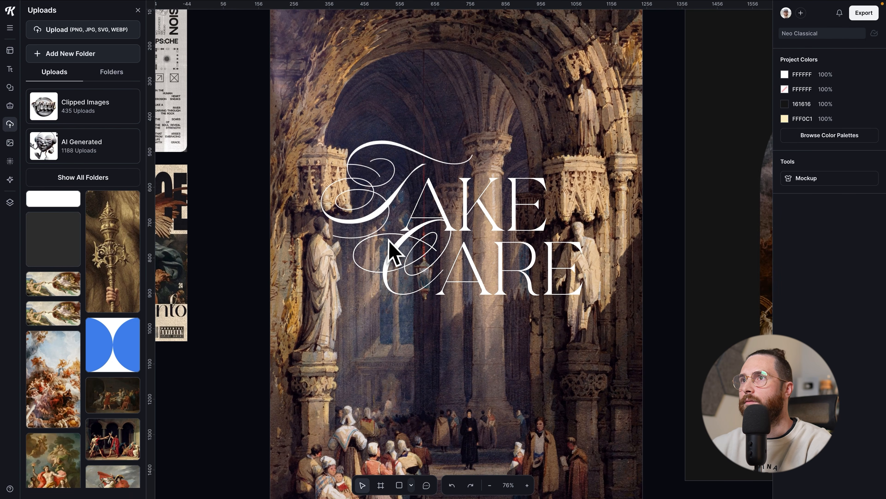
left_click(352, 191)
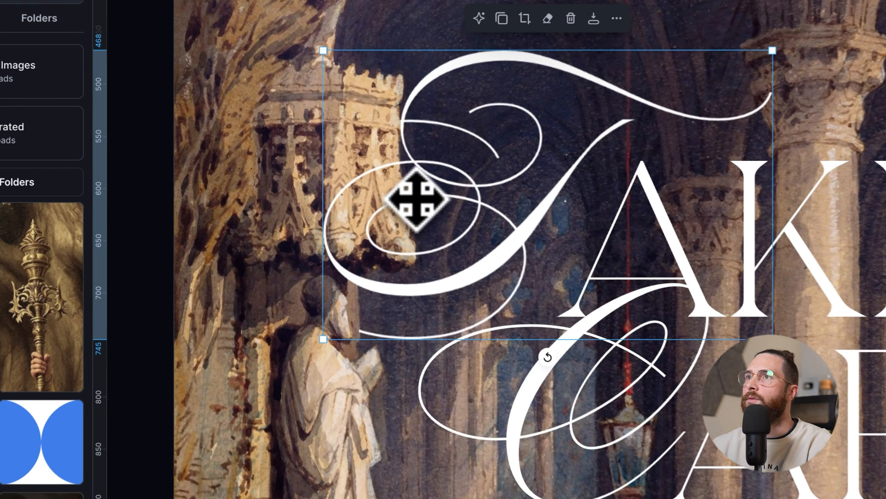
scroll(417, 199, "up", 2)
double_click(437, 261)
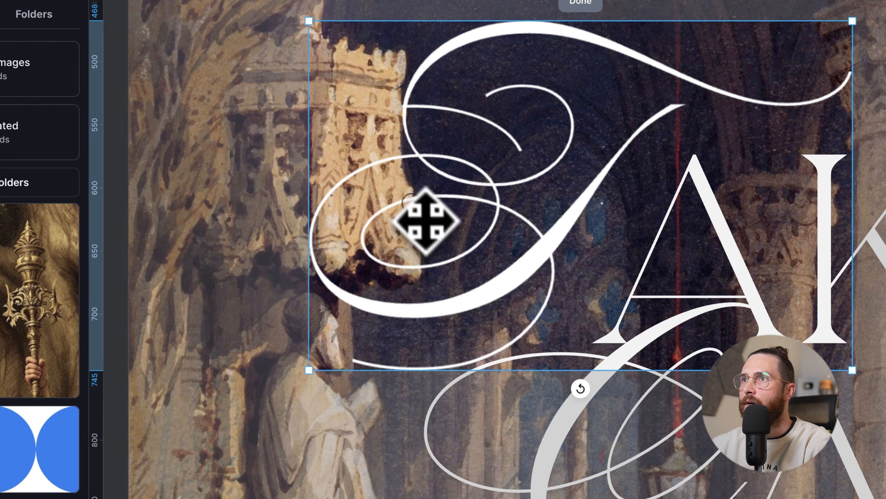
left_click_drag(409, 205, 381, 219)
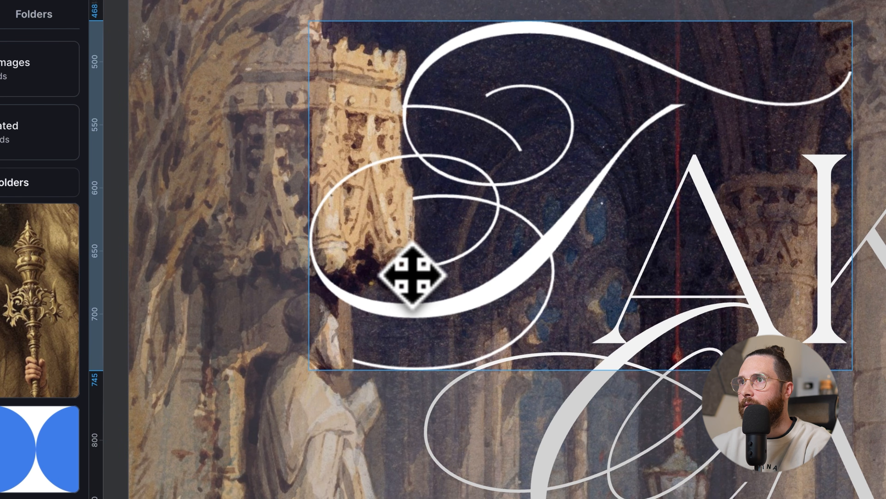
left_click_drag(415, 275, 417, 276)
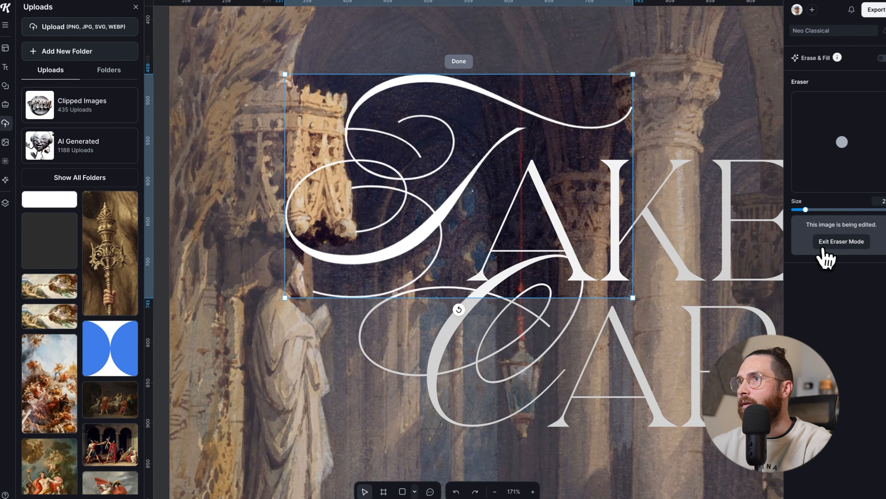
left_click(827, 245)
scroll(773, 262, "down", 3)
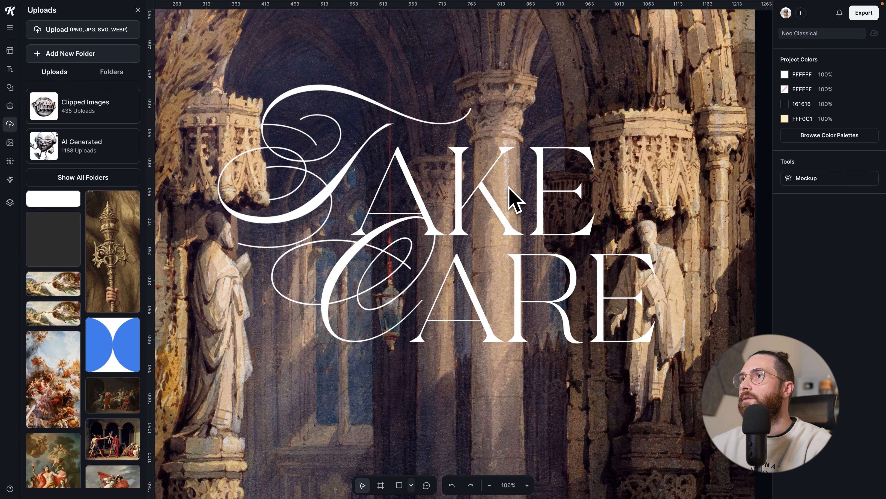
Step: Rasterize the "ARE" lettering and erase the thick leg of its "A" where it crosses the stone column
scroll(509, 187, "up", 1)
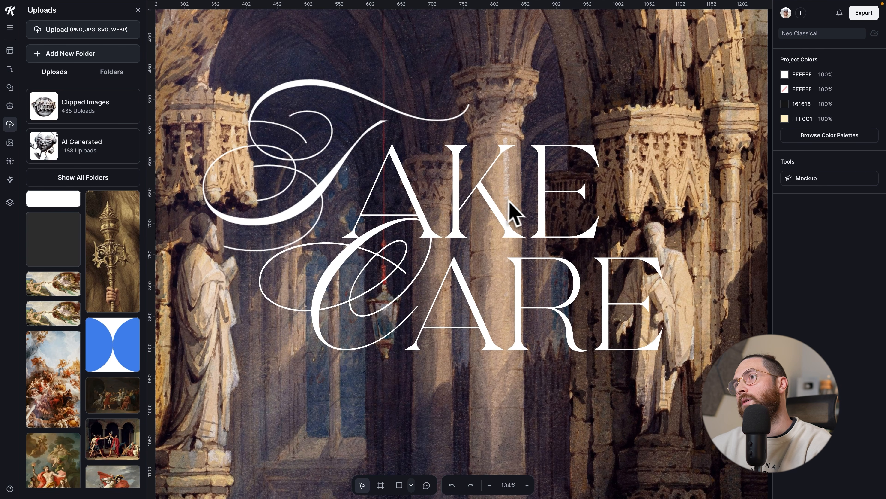
scroll(508, 251, "down", 2)
scroll(493, 233, "up", 2)
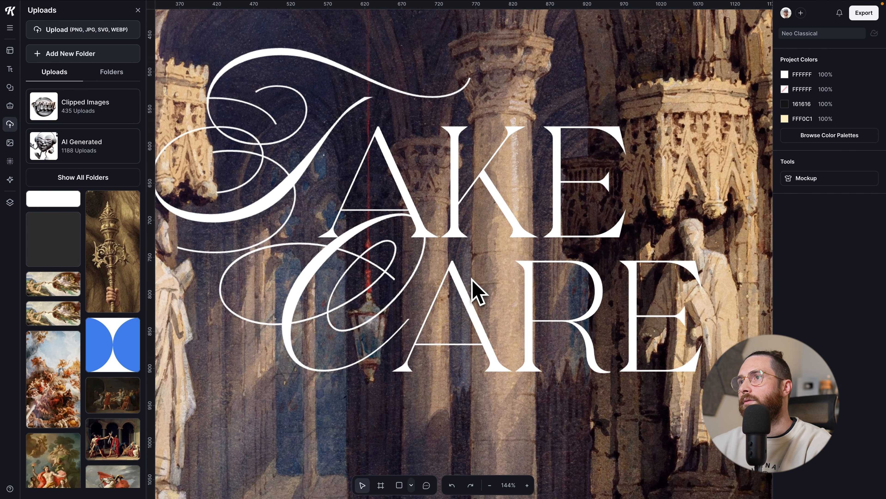
left_click(473, 294)
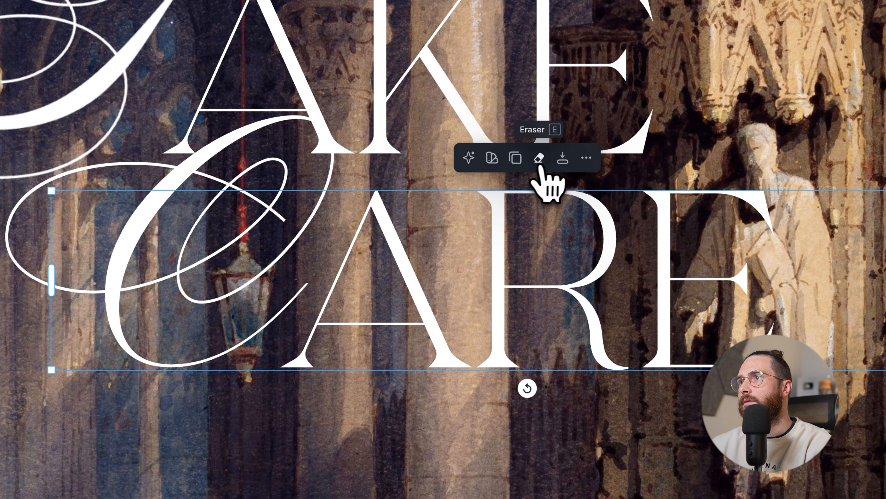
left_click(539, 169)
left_click(441, 211)
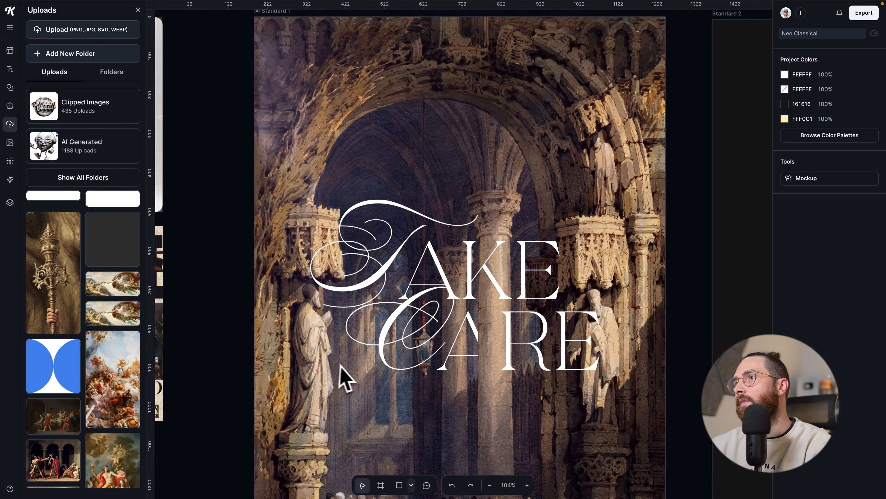
left_click(517, 330)
left_click(291, 372)
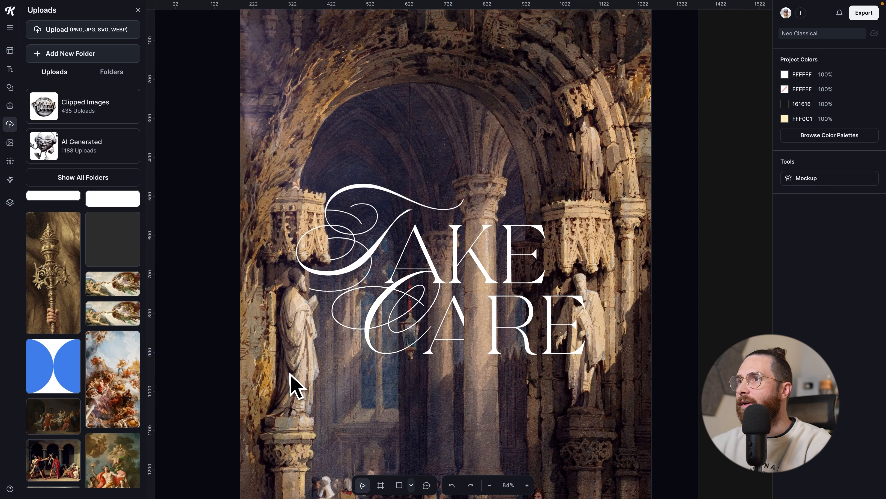
Step: Reopen the rasterized "ARE" lettering for erasing, refine its erased edges against the column and finish the erasing
scroll(291, 373, "down", 3)
scroll(354, 390, "down", 1)
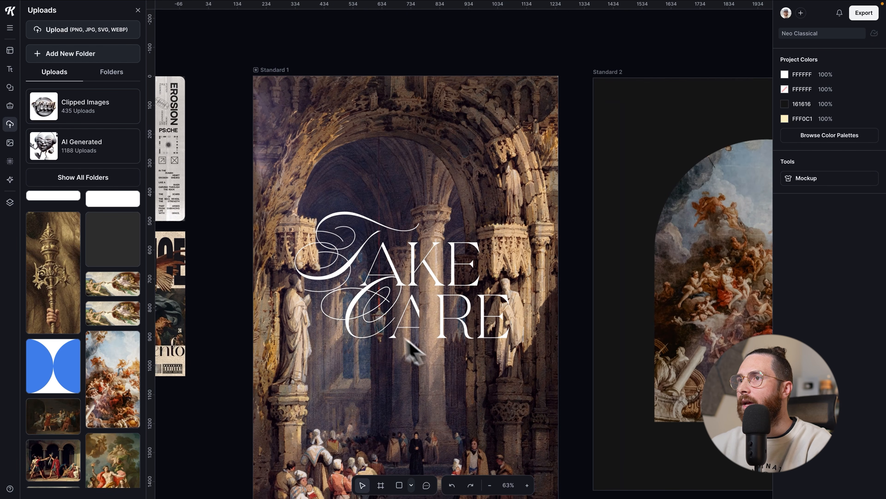
left_click(401, 328)
scroll(389, 216, "up", 3)
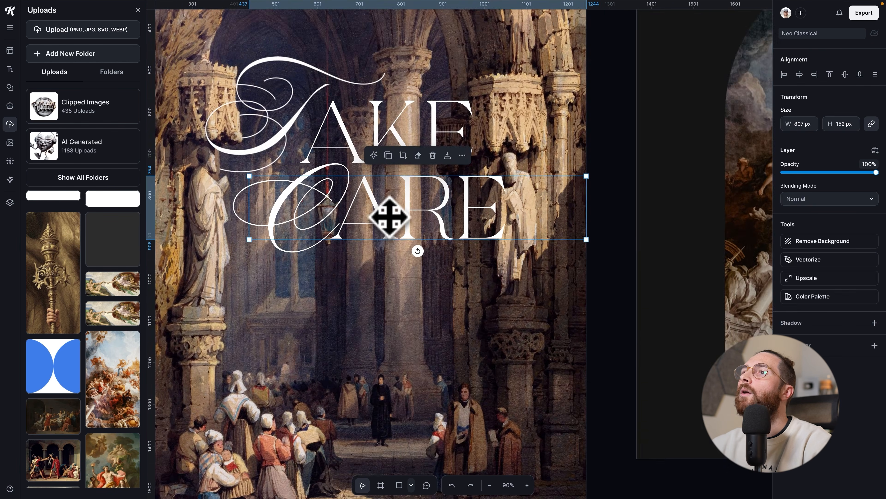
double_click(390, 223)
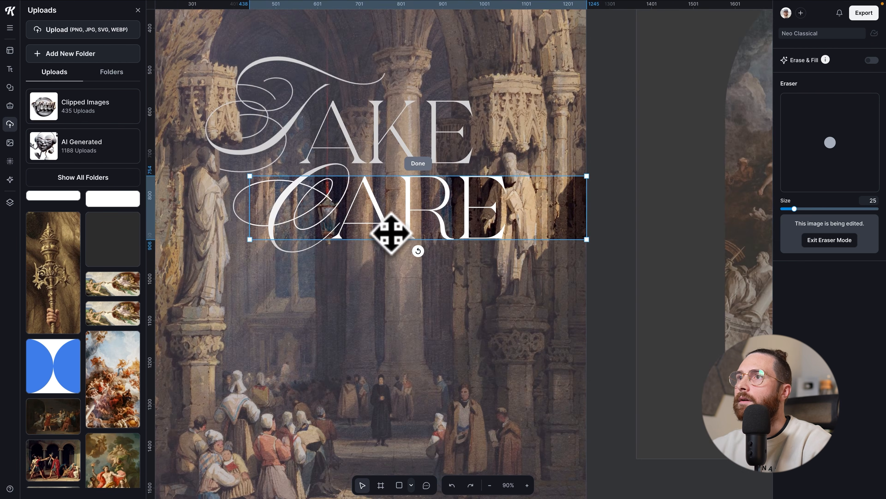
scroll(392, 233, "up", 6)
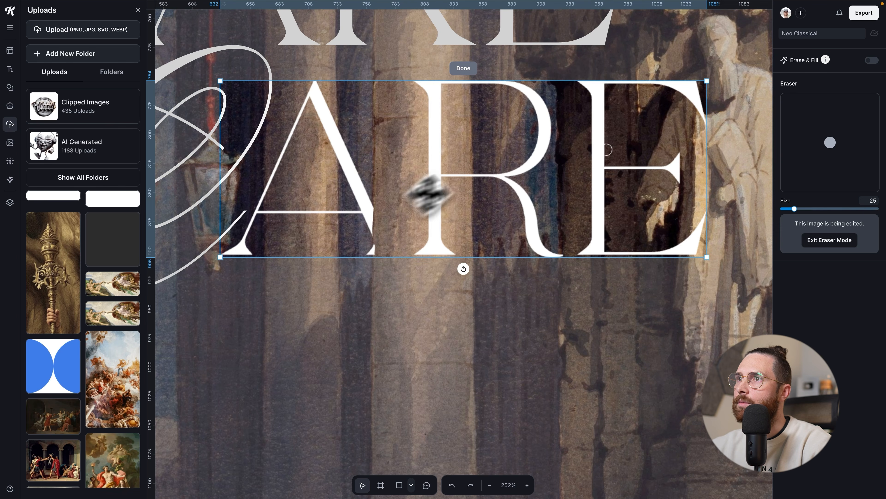
left_click(829, 241)
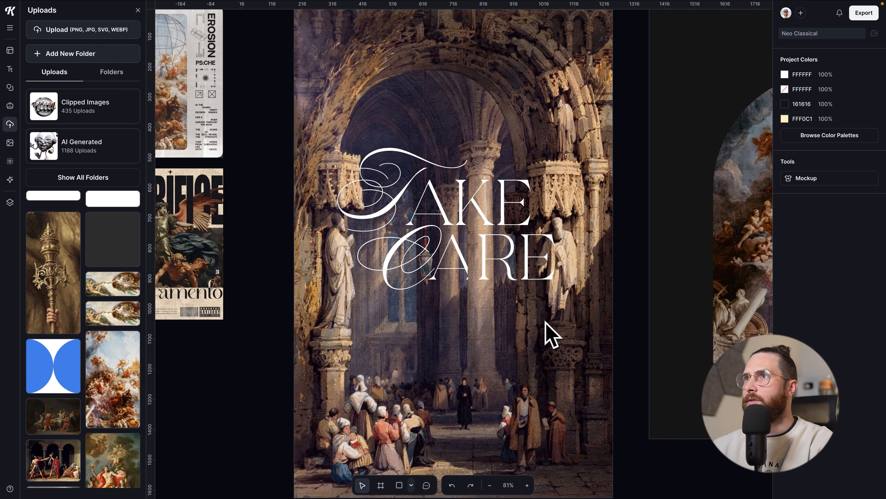
Step: Add a new text object on the painting below the TAKE CARE headline
left_click_drag(544, 333, 504, 297)
scroll(507, 298, "down", 2)
left_click_drag(539, 321, 516, 299)
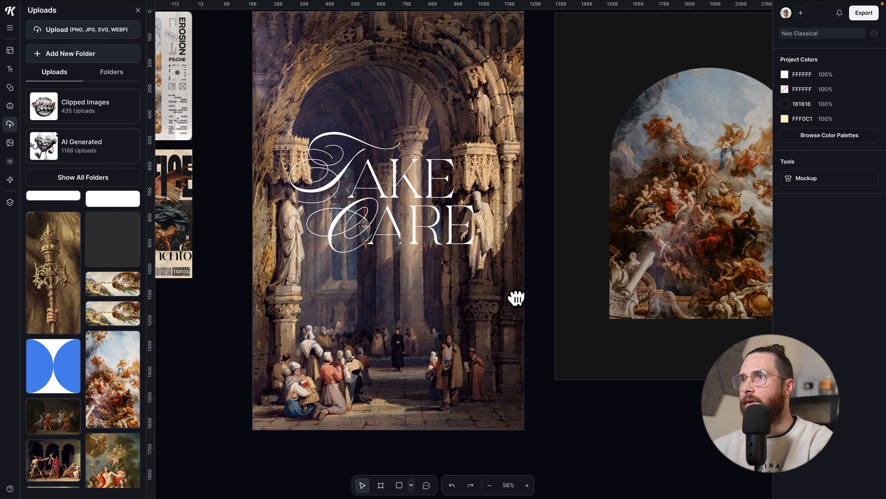
key("t")
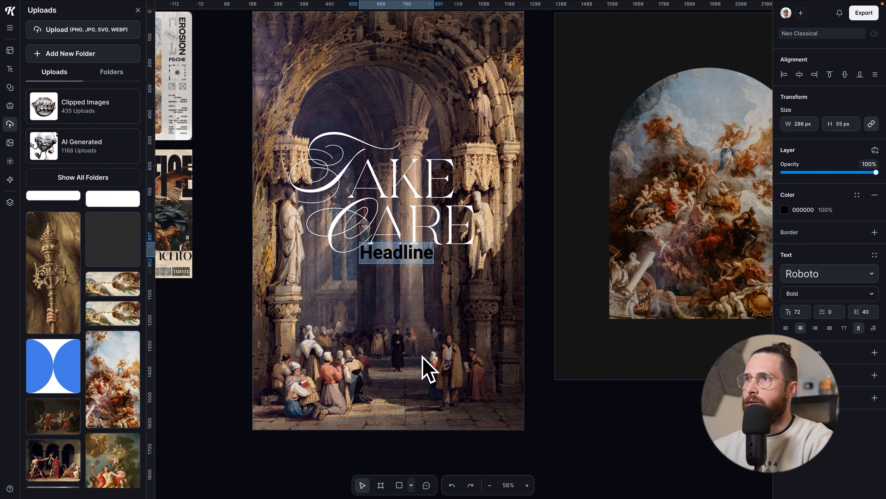
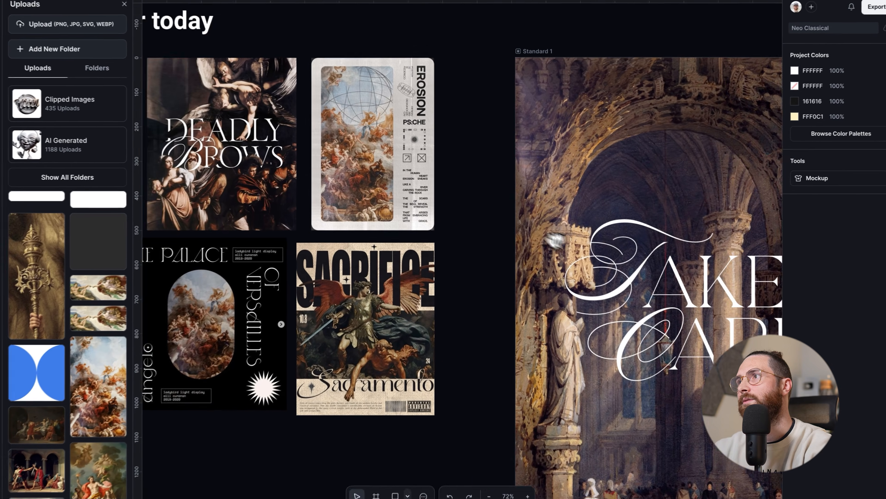
left_click(582, 248)
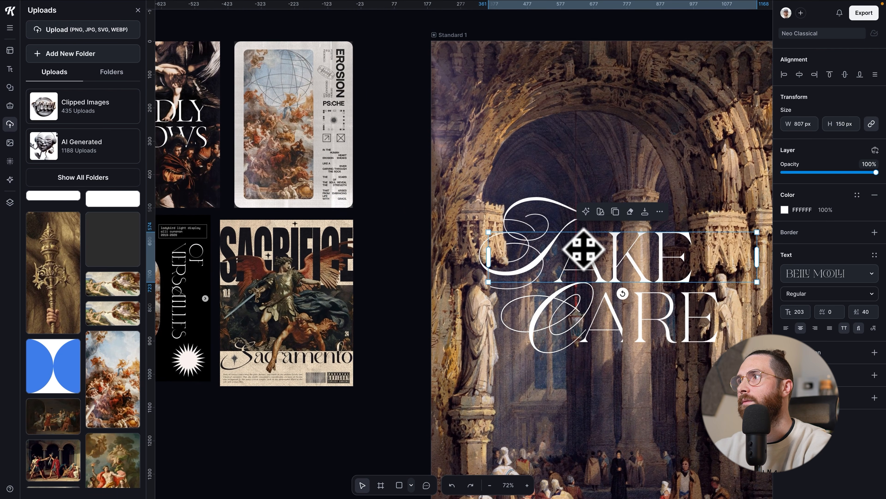
scroll(583, 249, "right", 3)
scroll(535, 252, "up", 1)
left_click_drag(535, 274, 415, 146)
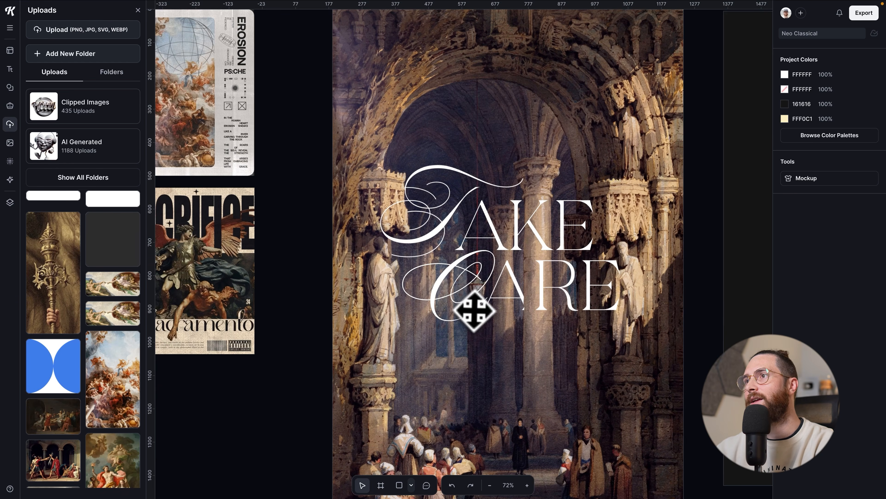
scroll(470, 306, "right", 2)
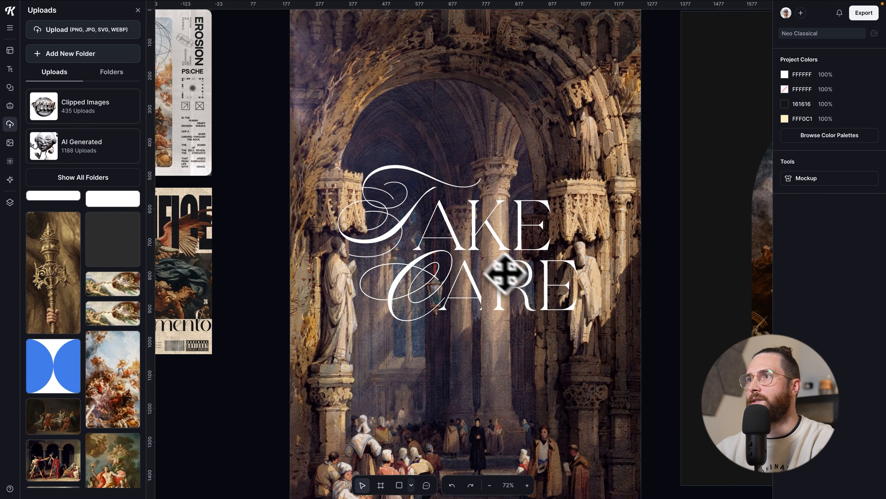
left_click(477, 227)
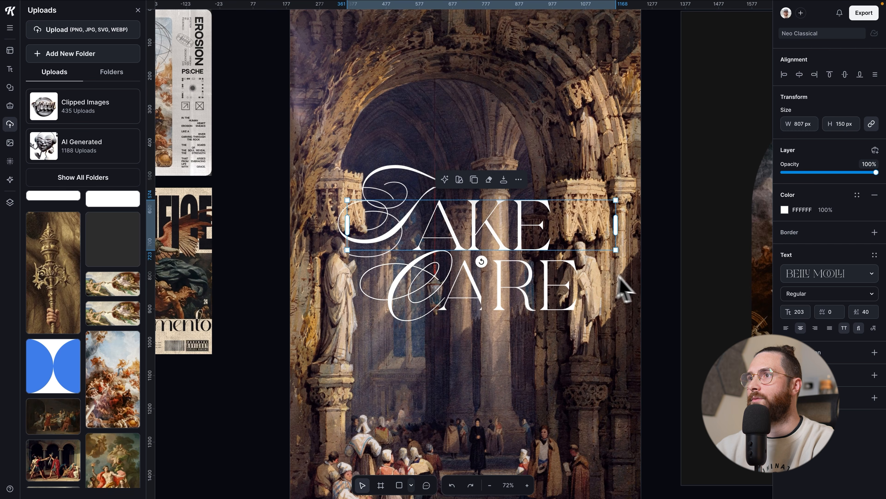
left_click(642, 281)
Step: Set the "CARE FOR THOSE LESS FORTUNATE THAN YOU" caption to font size 25 and move it slightly lower on the painting
scroll(642, 280, "down", 3)
left_click_drag(516, 338, 500, 335)
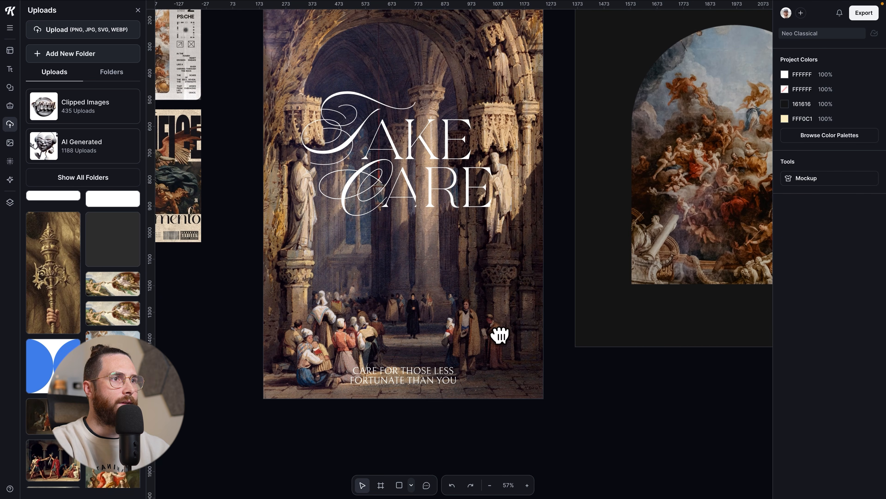
left_click(439, 376)
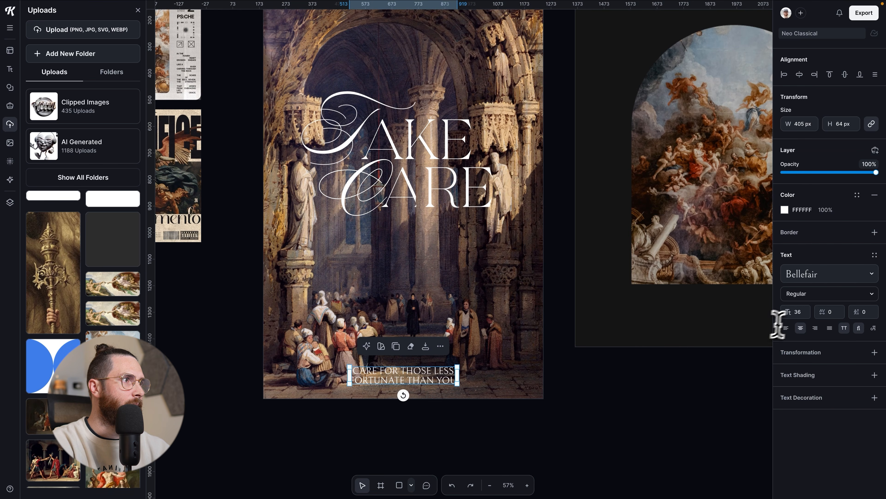
key("BackSpace")
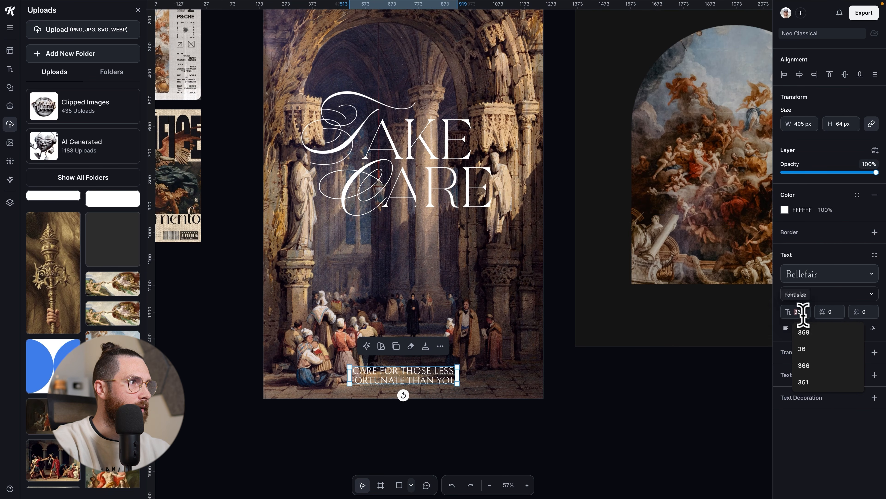
key("Return")
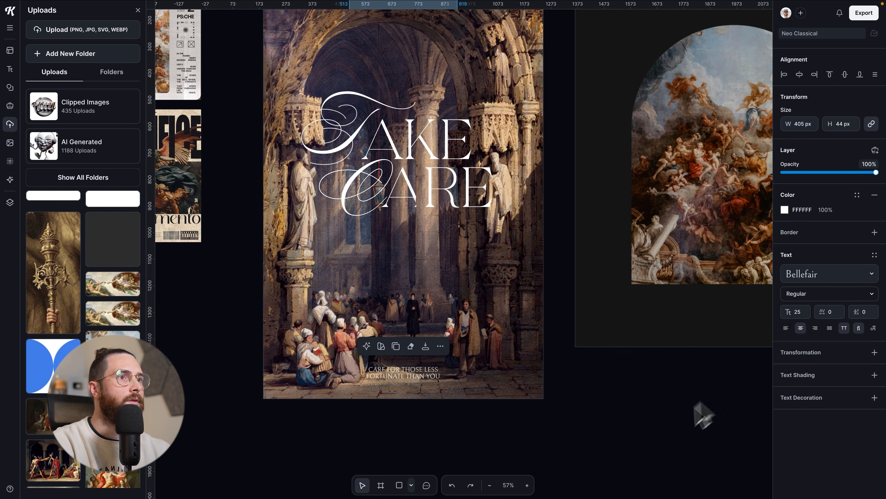
left_click(705, 401)
left_click_drag(425, 375, 424, 381)
scroll(555, 388, "up", 1)
left_click(556, 387)
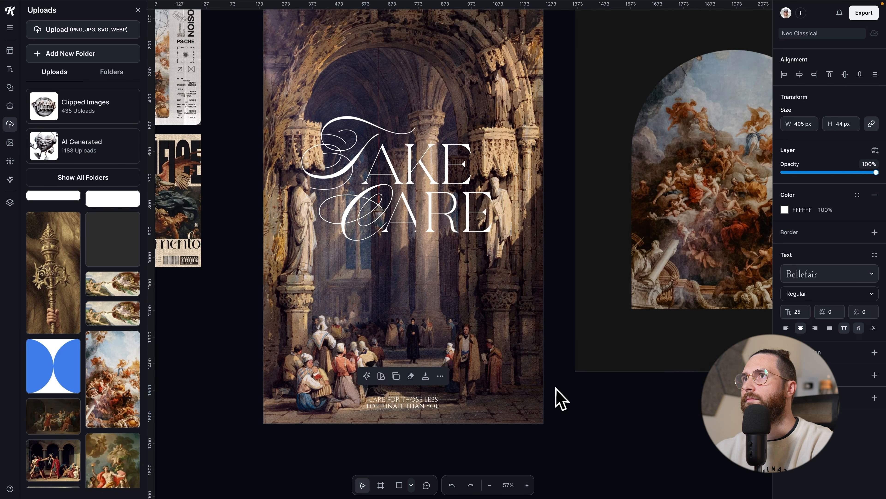
Step: Apply the dark-gradient Photocopy texture to the TAKE CARE poster artboard at 100% strength
scroll(572, 387, "up", 1)
scroll(573, 386, "down", 1)
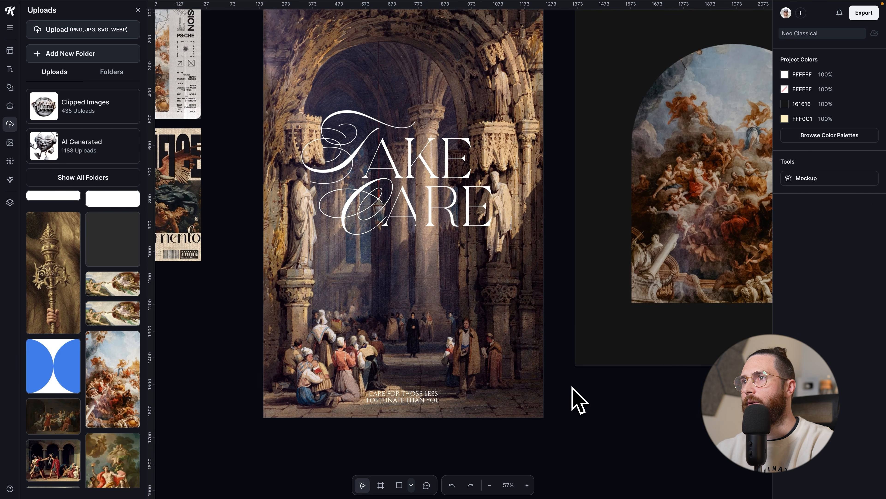
scroll(580, 402, "down", 2)
left_click_drag(573, 396, 528, 372)
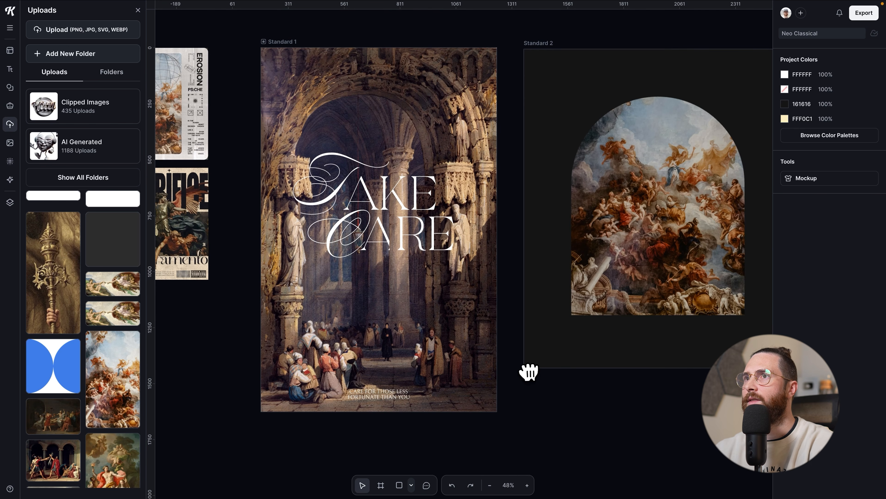
left_click(281, 57)
left_click(10, 161)
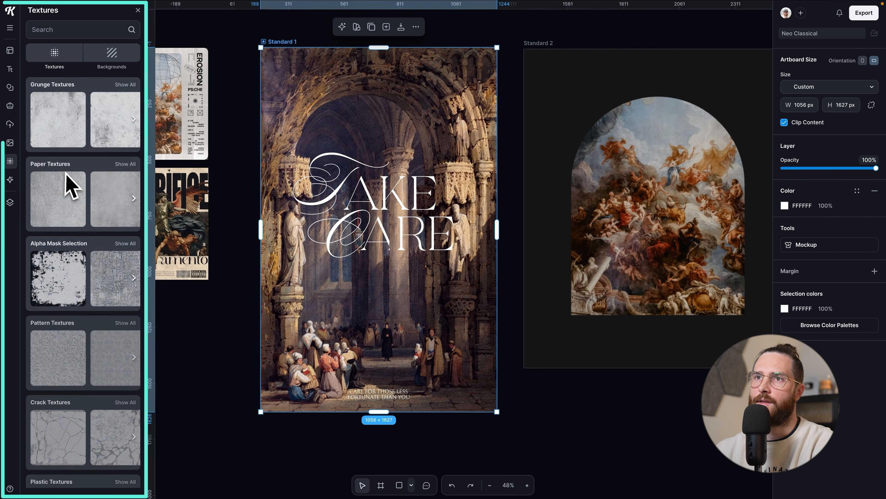
scroll(84, 217, "down", 8)
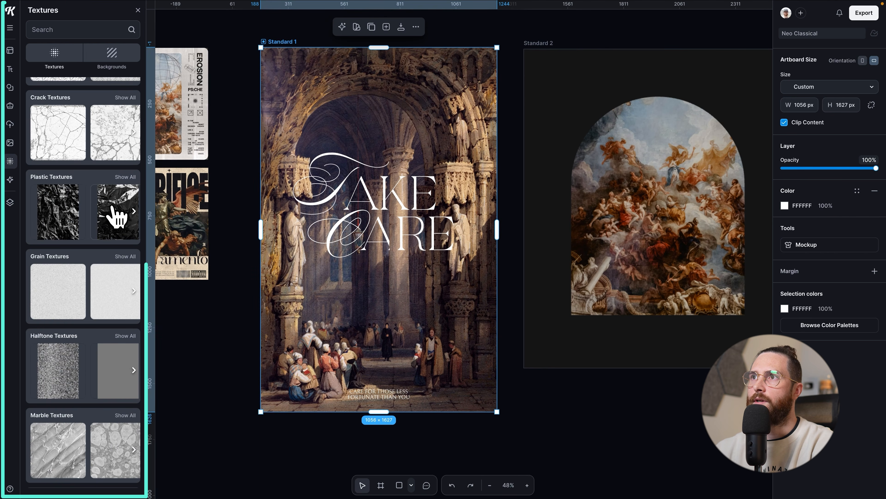
left_click(105, 220)
scroll(89, 245, "down", 5)
left_click(90, 301)
left_click(868, 287)
type("100")
key("Return")
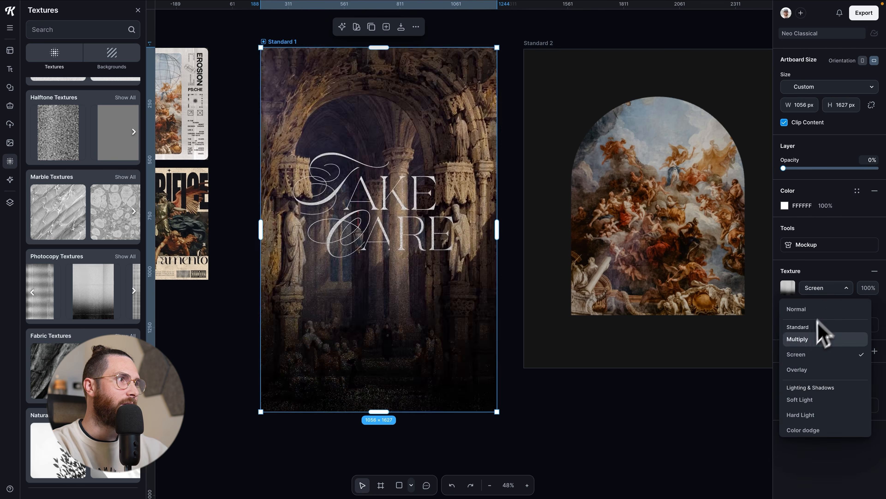
Step: Preview blend modes for the TAKE CARE poster's texture and set it to Soft Light
scroll(803, 417, "down", 5)
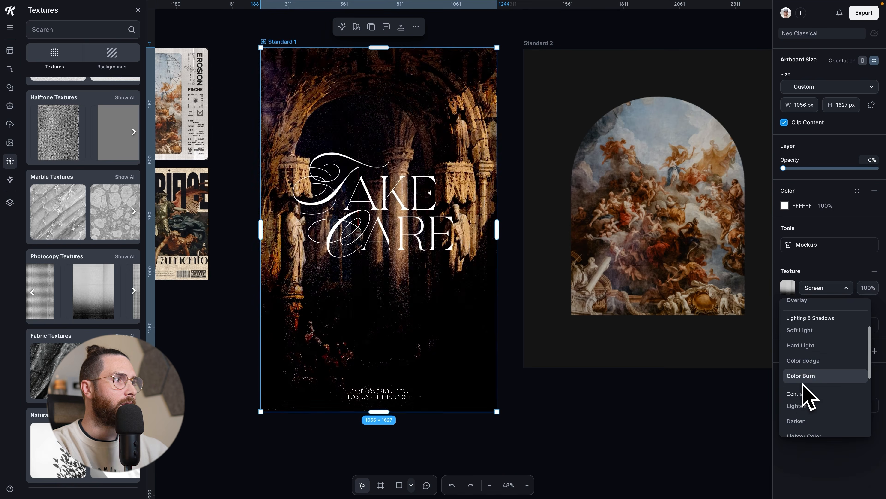
scroll(806, 401, "up", 3)
left_click(811, 335)
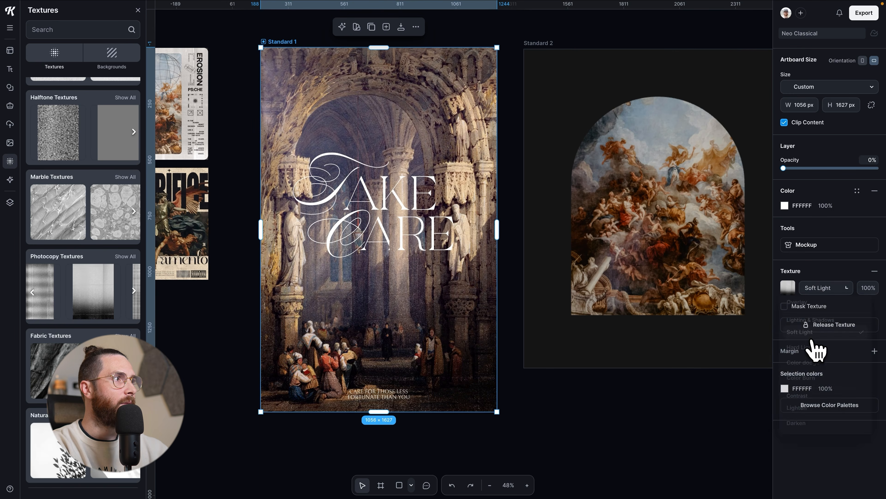
left_click(865, 288)
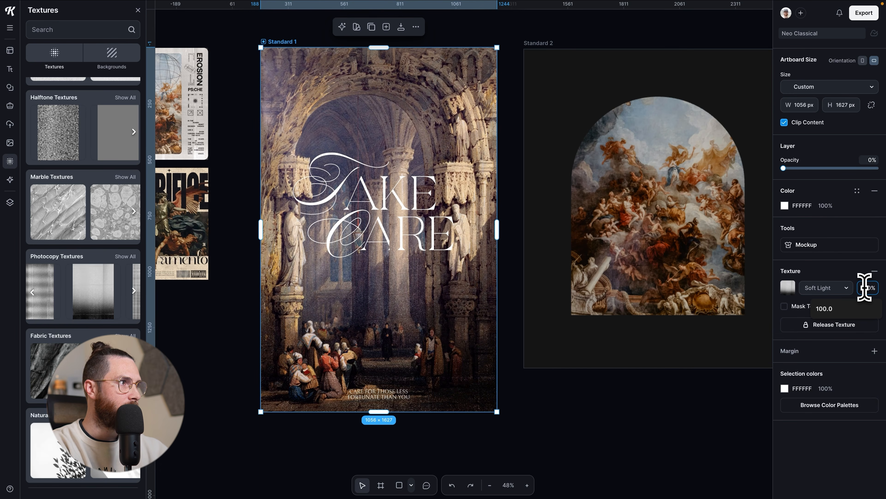
left_click(530, 390)
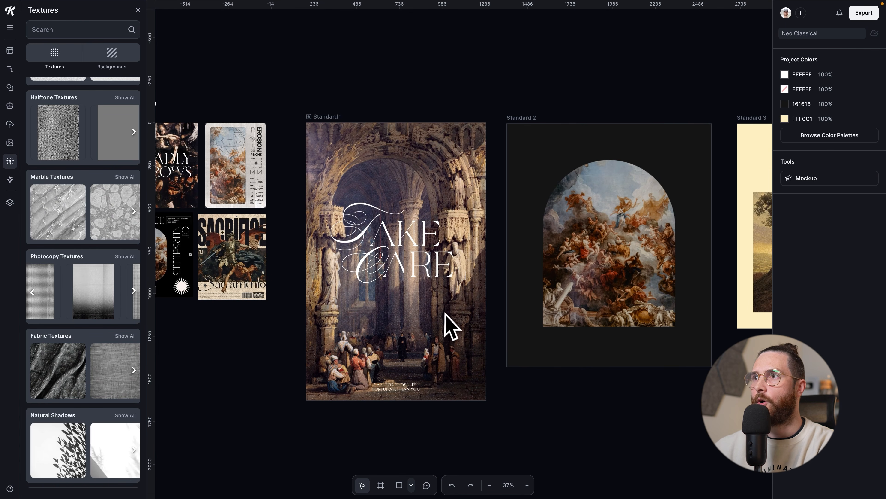
Step: Place the "CARE FOR THOSE LESS FORTUNATE THAN YOU" caption below the TAKE CARE headline at font size 34, with a duplicate near the poster's bottom edge
scroll(450, 327, "up", 1)
left_click_drag(417, 388, 405, 313)
left_click(514, 386)
scroll(515, 385, "up", 1)
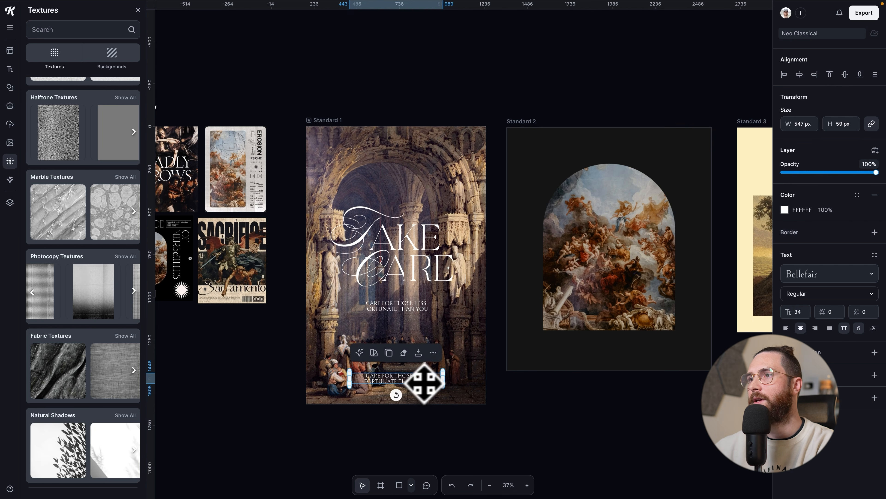
Step: Shrink the duplicated caption to font size 18, place it at the poster's lower left and replace its text with "BE COOL"
left_click_drag(434, 386, 381, 395)
left_click_drag(388, 399, 359, 398)
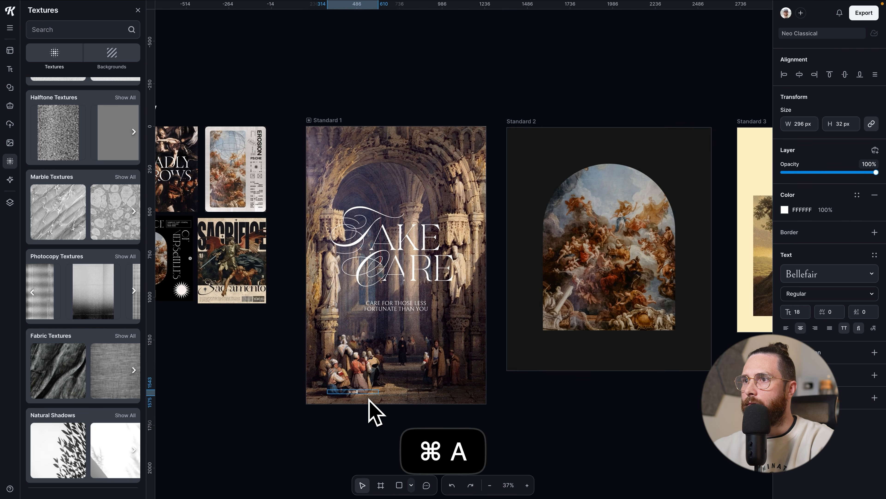
key("super+a")
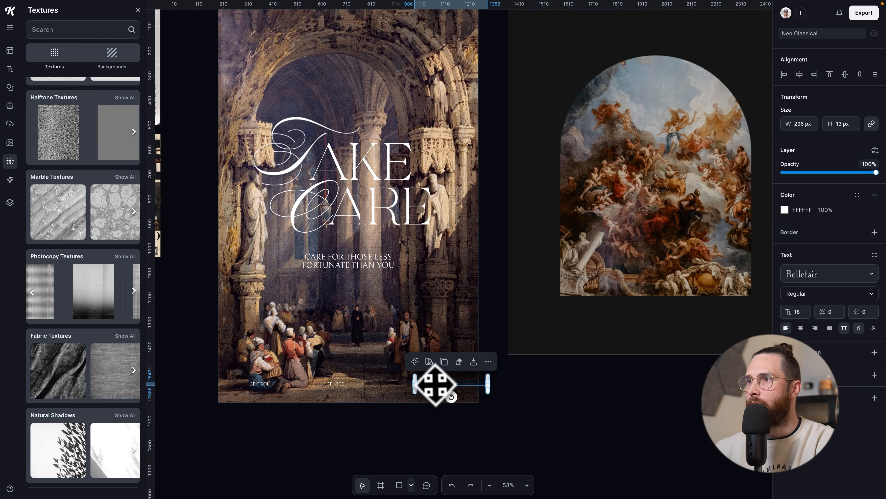
Step: Space the "BE COOL", "BE NICE" and "BE HUMBLE" captions in a row along the bottom of the TAKE CARE poster
left_click_drag(435, 382, 443, 387)
mouse_move(338, 385)
left_mouse_down()
mouse_move(355, 388)
mouse_move(346, 388)
left_mouse_up()
left_click(277, 387)
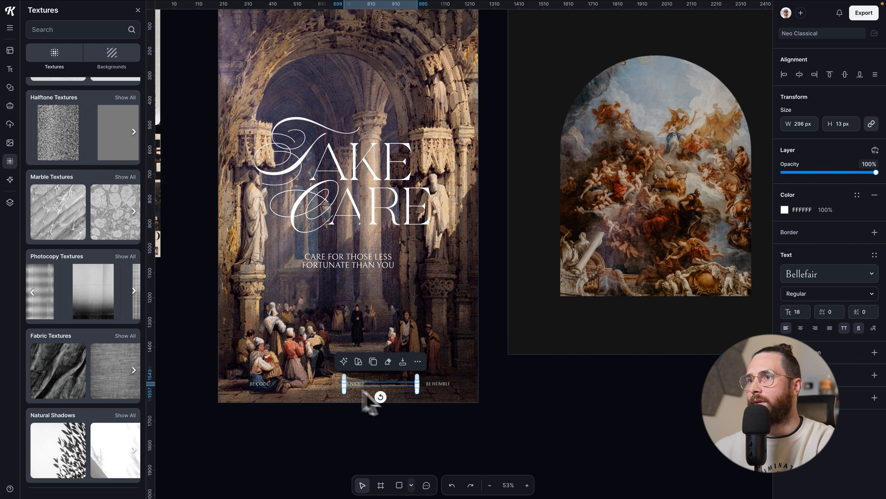
left_click(506, 424)
scroll(506, 423, "down", 3)
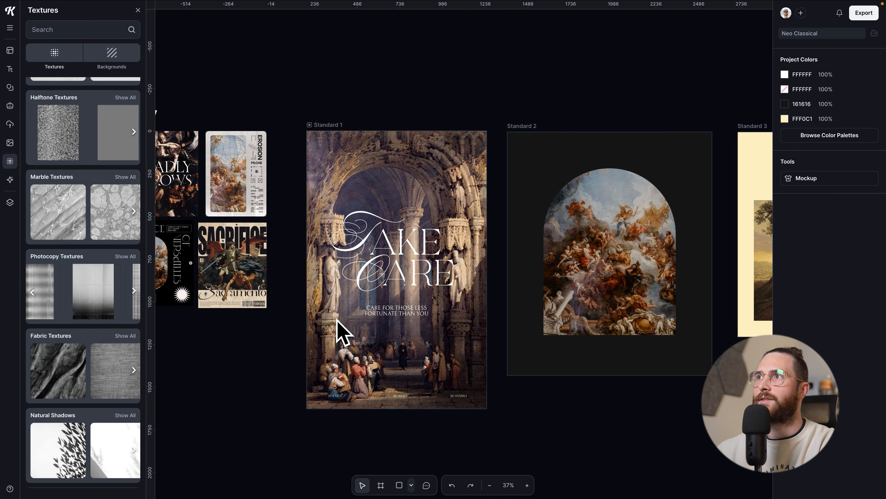
Step: Rename the Standard 1 artboard as "Take Care"
scroll(548, 373, "right", 3)
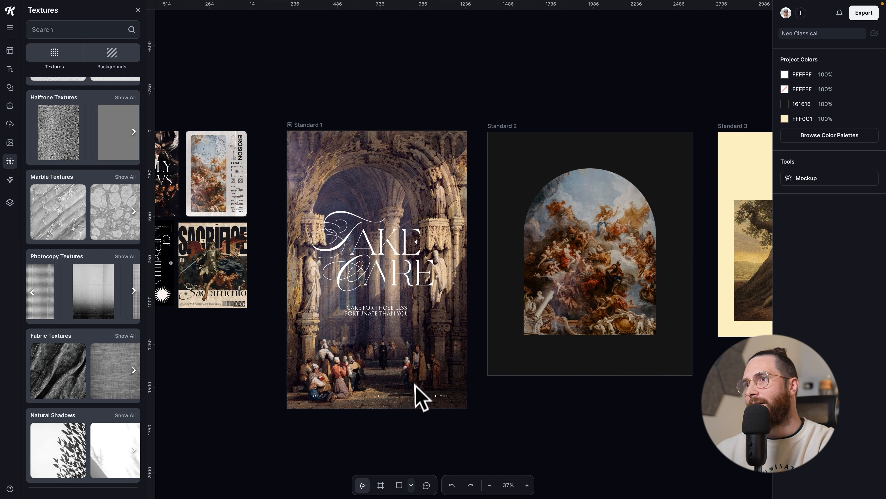
left_click(319, 127)
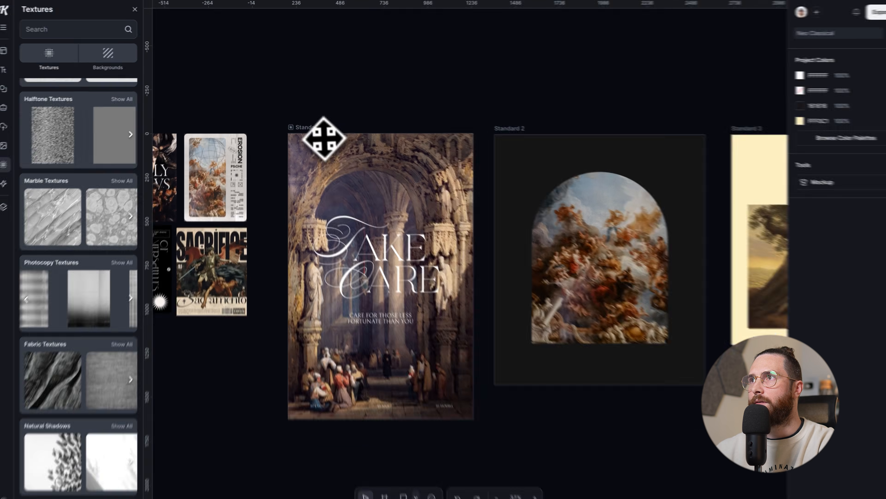
key("BackSpace")
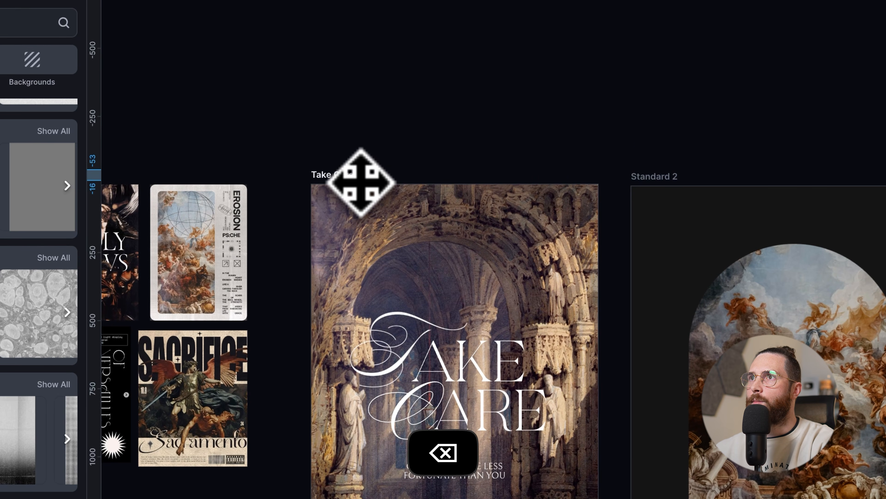
Step: Copy the three footer captions to the Standard 2 artboard, enlarge them to font size 23 and spread them in a row beneath the arched painting
scroll(607, 378, "right", 5)
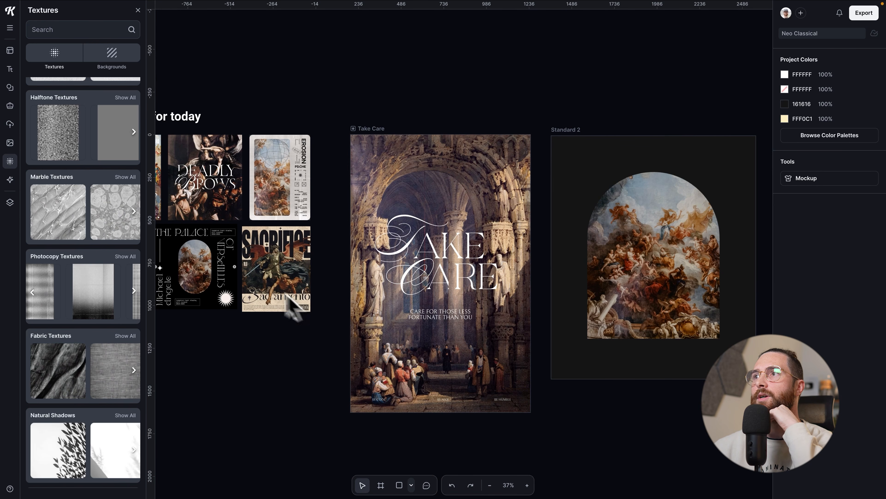
scroll(487, 363, "right", 2)
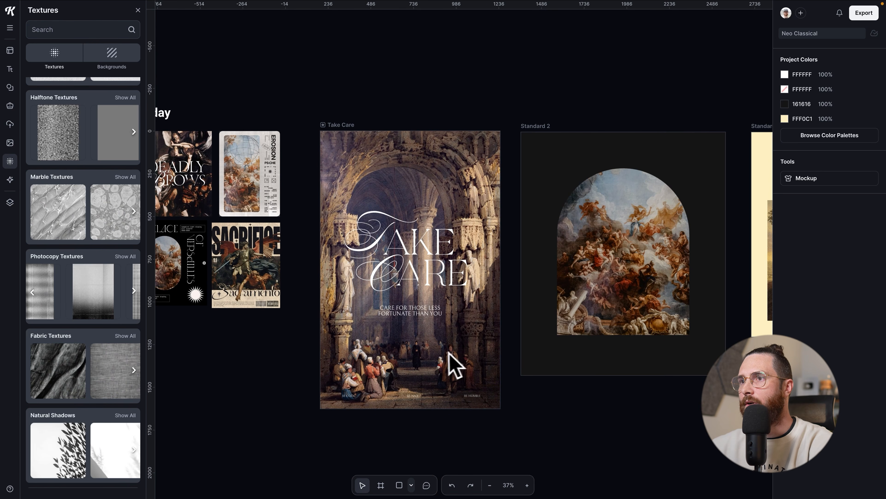
left_click(366, 397)
left_click(338, 336, "shift")
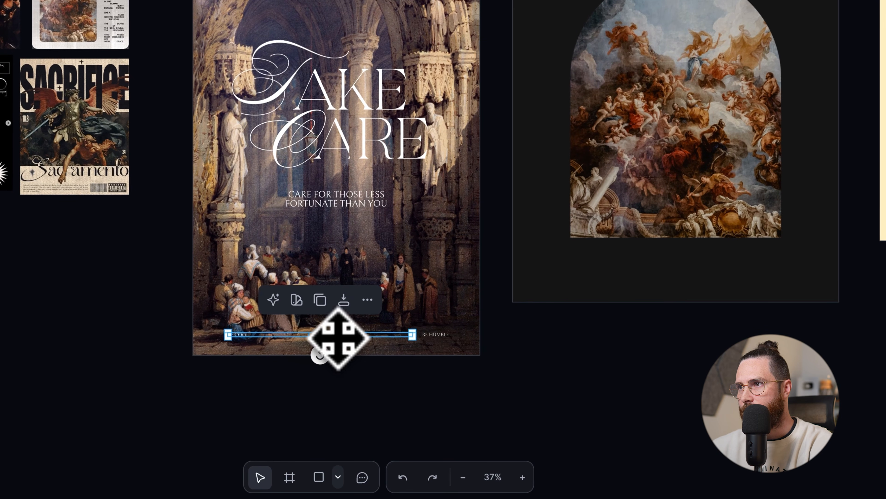
left_click_drag(440, 340, 776, 264)
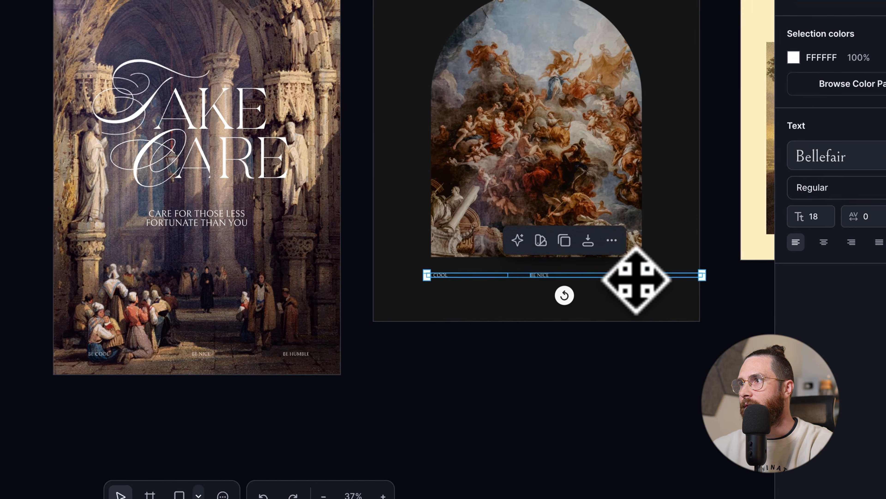
scroll(636, 279, "up", 5)
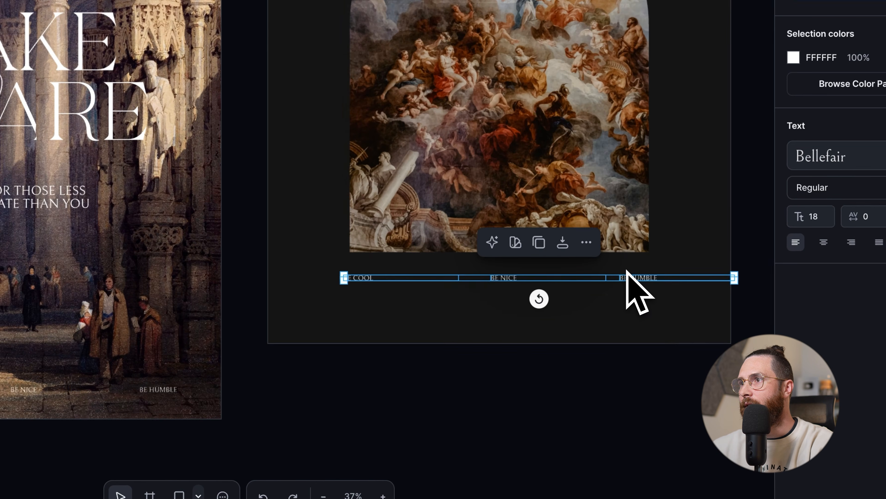
left_click_drag(628, 276, 442, 283)
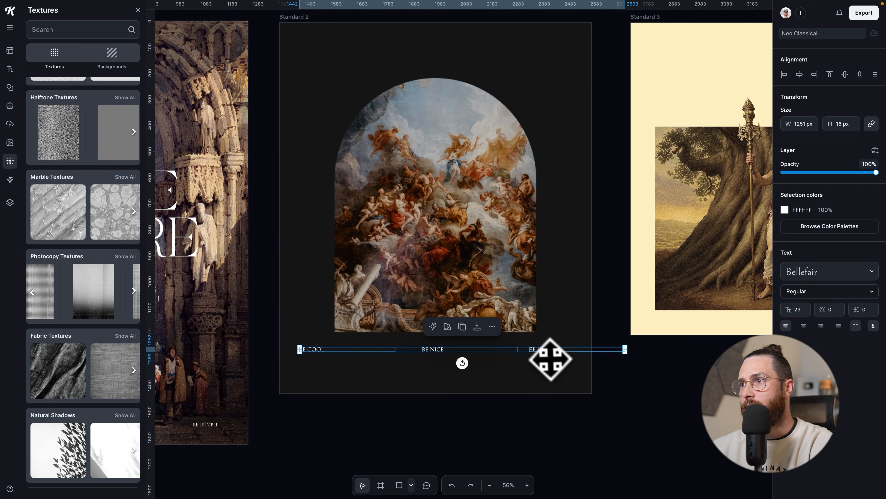
left_click(551, 382)
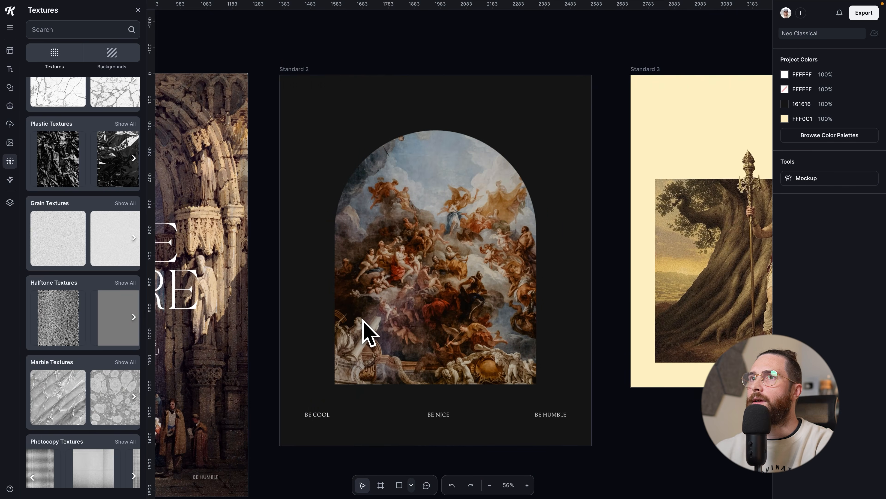
Step: Examine the lettering, boxed captions and layout of the "The Palace of Versailles" reference poster
scroll(366, 332, "left", 10)
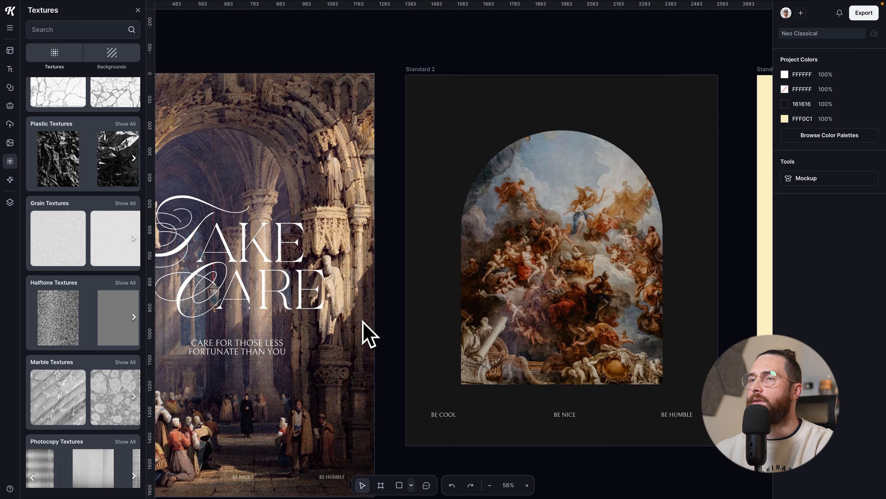
scroll(366, 332, "left", 12)
scroll(366, 332, "up", 1)
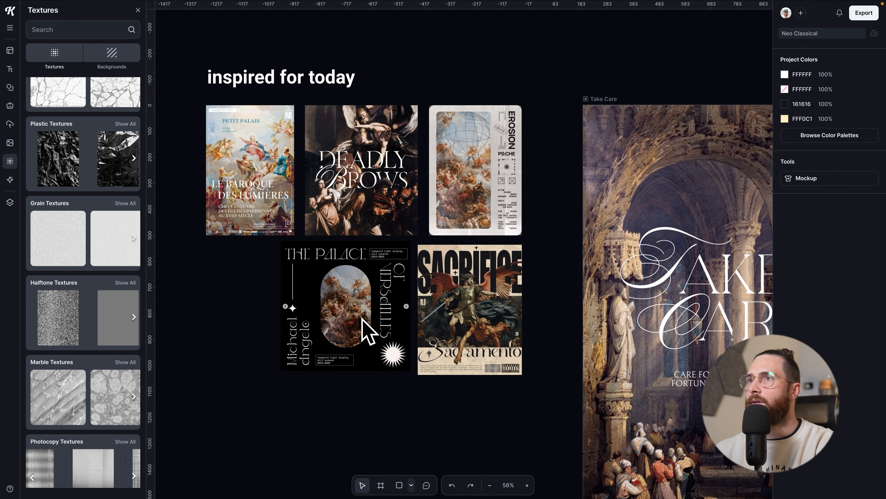
scroll(363, 319, "up", 6)
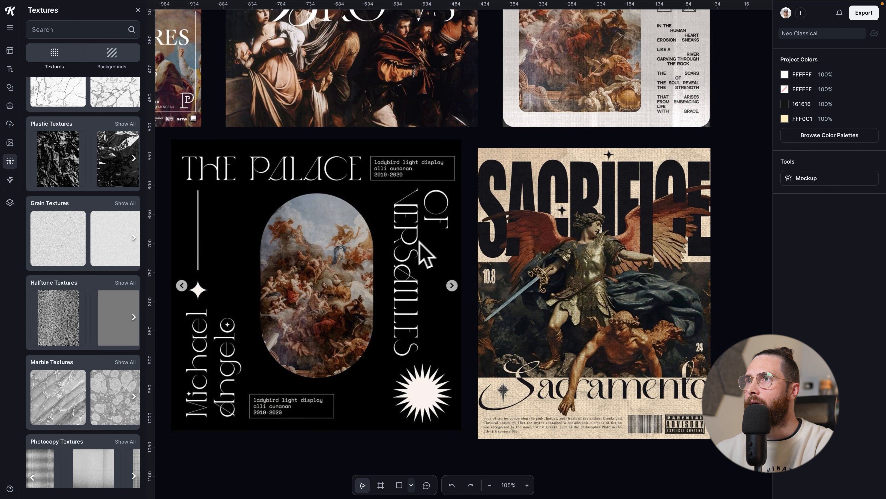
scroll(410, 249, "up", 4)
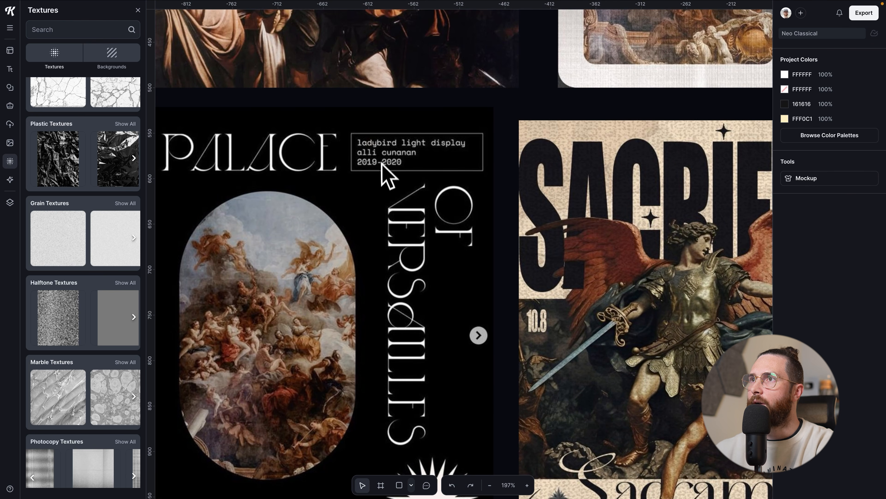
scroll(422, 209, "down", 2)
scroll(433, 209, "down", 3)
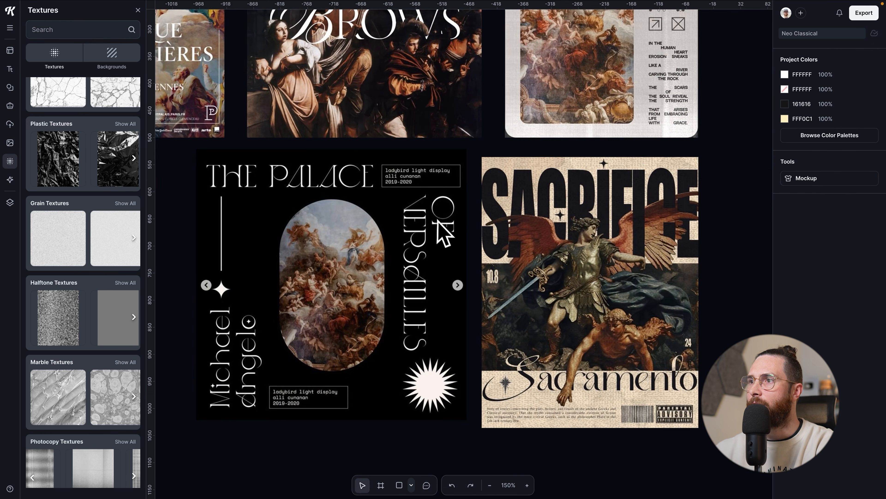
scroll(443, 227, "up", 1)
scroll(441, 225, "down", 1)
Step: Duplicate the "BE NICE" caption near the upper right of the Standard 2 artboard and set its typeface to Courier New
scroll(444, 234, "down", 2)
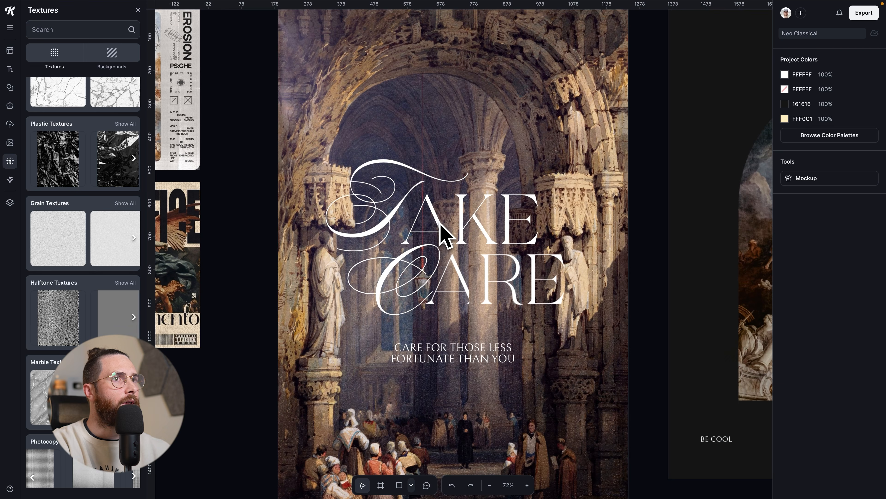
scroll(443, 233, "down", 1)
scroll(443, 237, "right", 5)
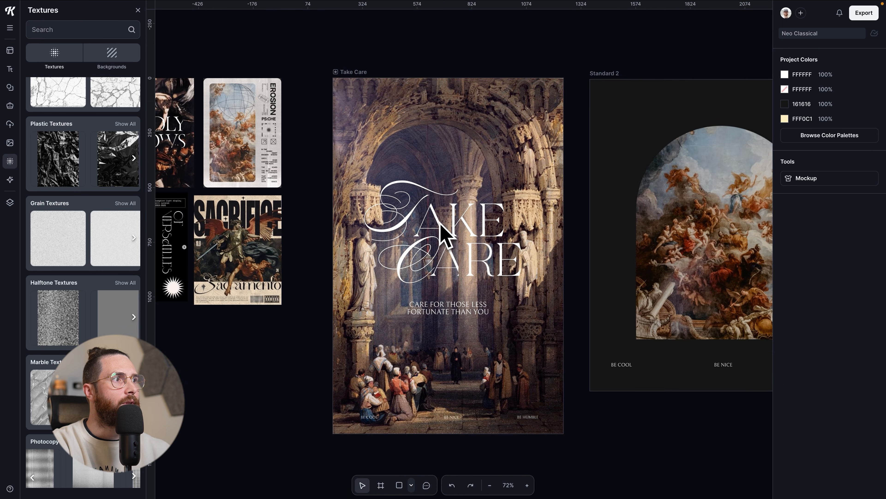
left_click(568, 143)
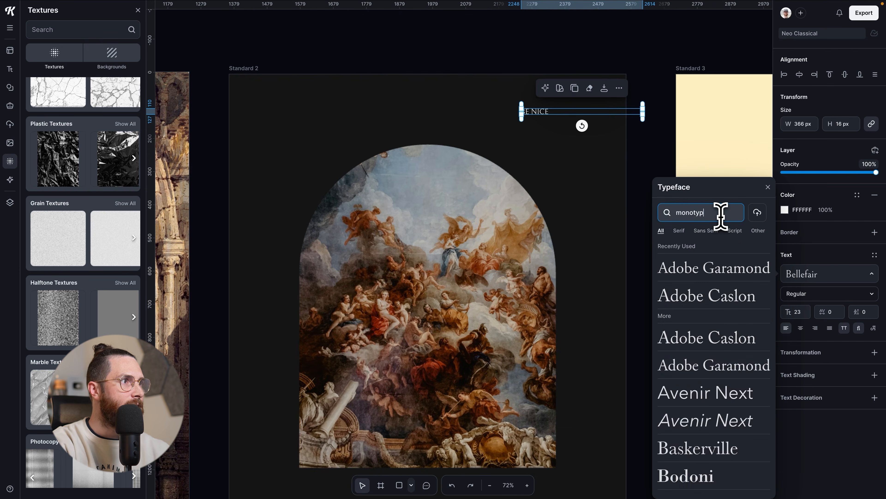
type("e")
scroll(714, 300, "down", 5)
left_click(712, 374)
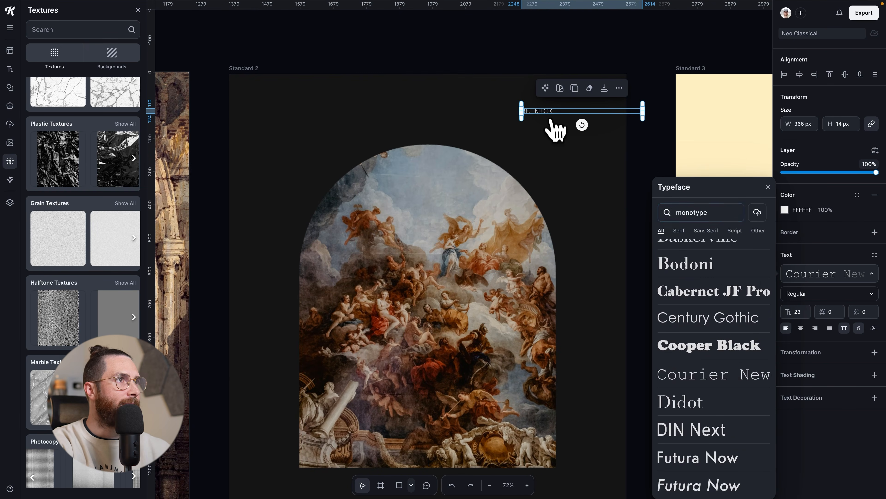
Step: Enlarge the Courier New caption to font size 30, narrow its text box to 187 px and position it above the arch's right side
left_click_drag(539, 112, 547, 110)
scroll(596, 120, "up", 3)
left_click_drag(672, 104, 625, 84)
left_click_drag(573, 106, 555, 101)
left_click_drag(610, 89, 572, 94)
scroll(518, 117, "up", 3)
Step: Replace the Courier New caption's text with "the heavens will open"
double_click(524, 117)
key("super+a")
type("the heavens will open")
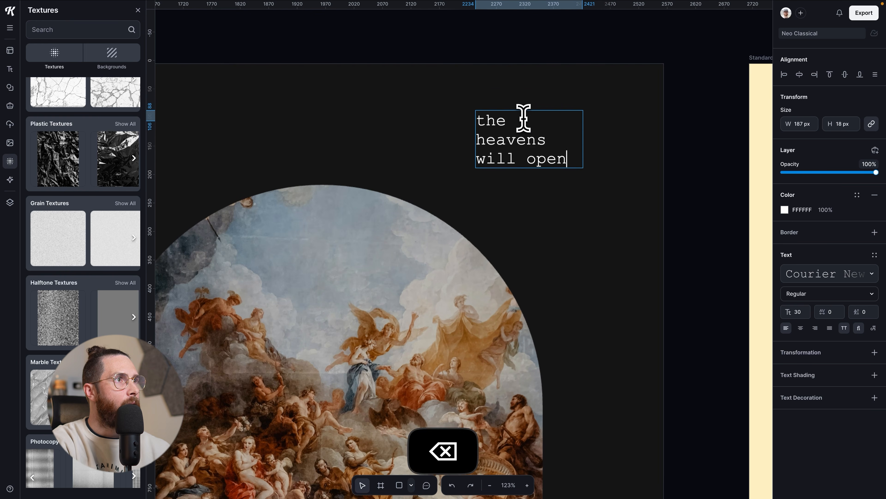
left_click(592, 132)
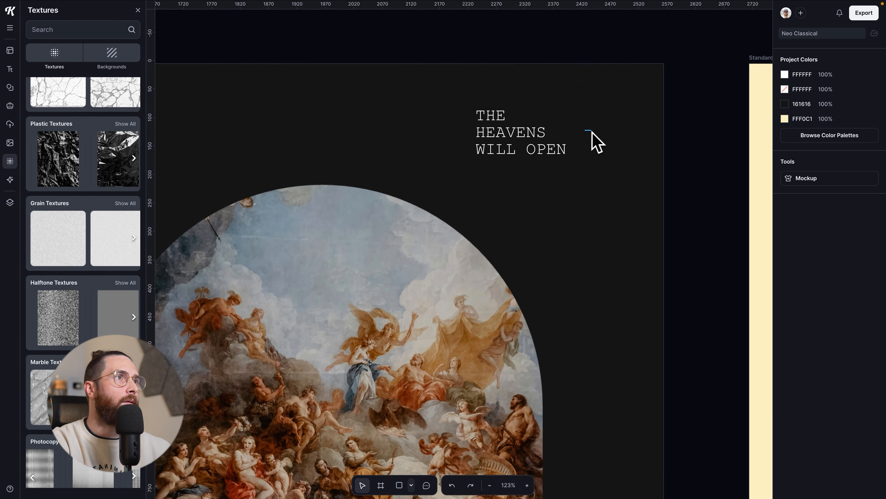
Step: Widen the "THE HEAVENS WILL OPEN" text box until it wraps onto two lines, and draw a rectangle about 215 x 77 px around it
left_click(558, 134)
left_click_drag(582, 133, 609, 135)
left_click(410, 483)
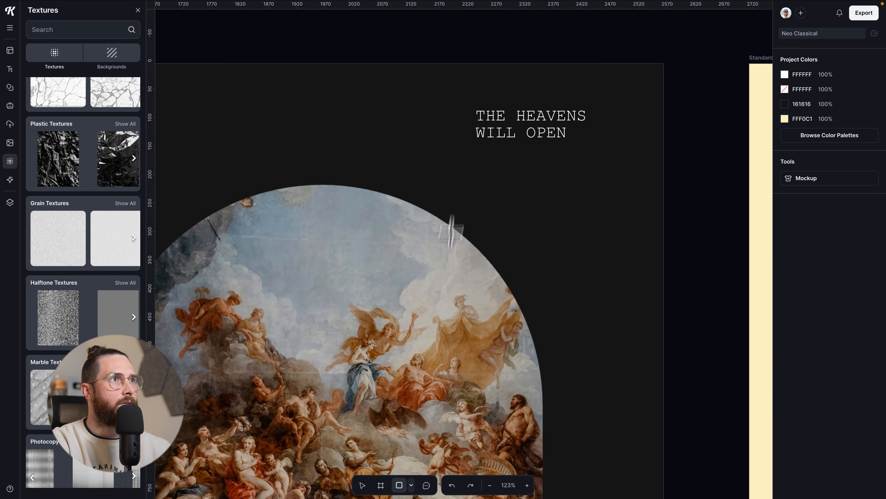
mouse_move(470, 102)
left_mouse_down()
mouse_move(558, 122)
mouse_move(592, 145)
left_mouse_up()
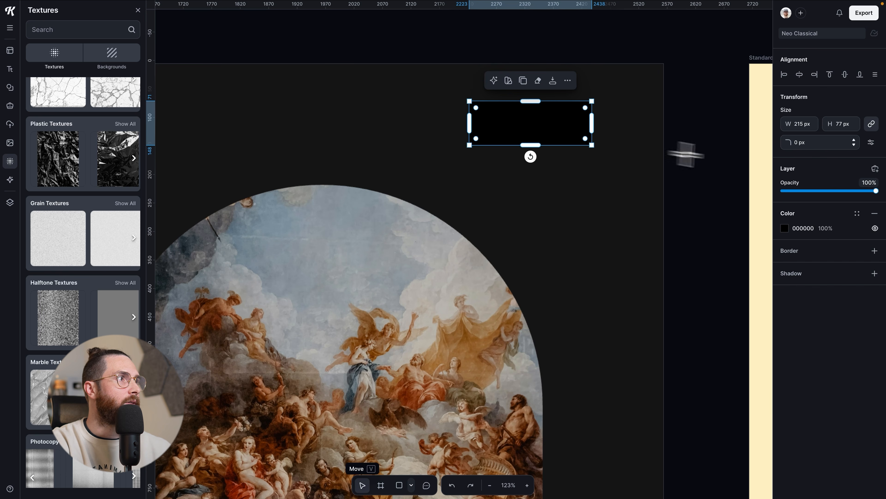
Step: Hide the rectangle's fill and give it a white FFFFFF border with a weight of 2
left_click(875, 250)
left_click(874, 229)
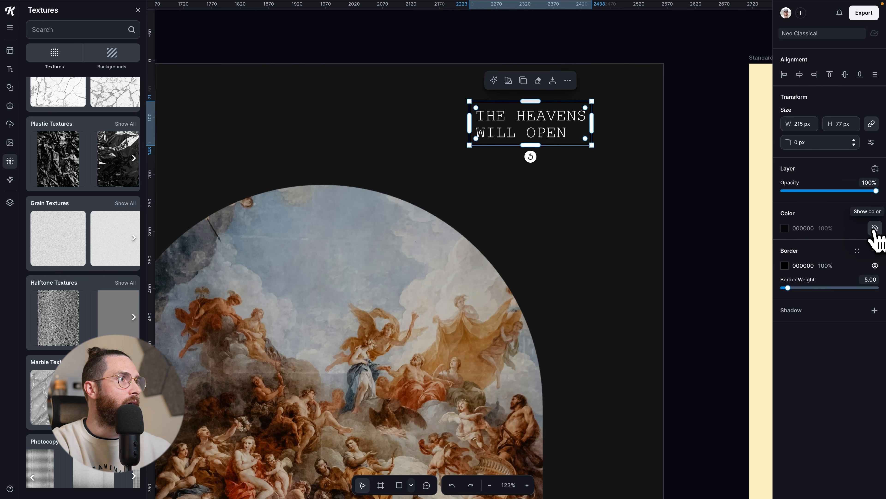
left_click(799, 268)
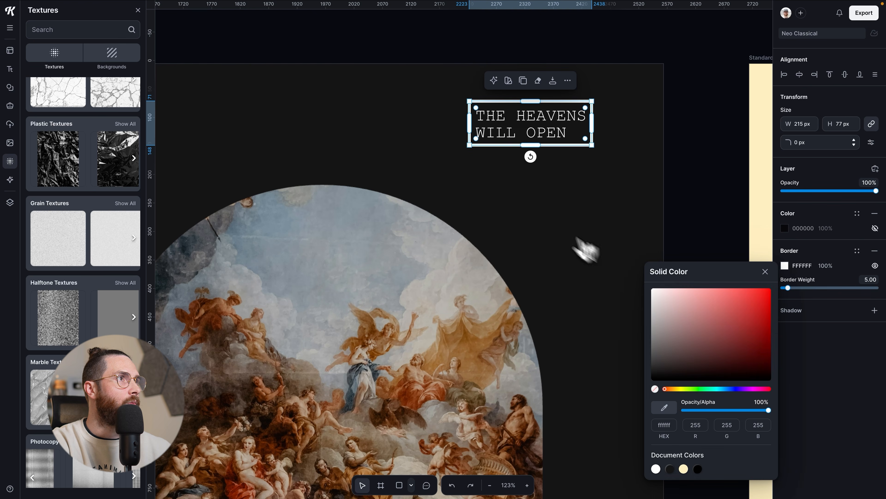
left_click(872, 279)
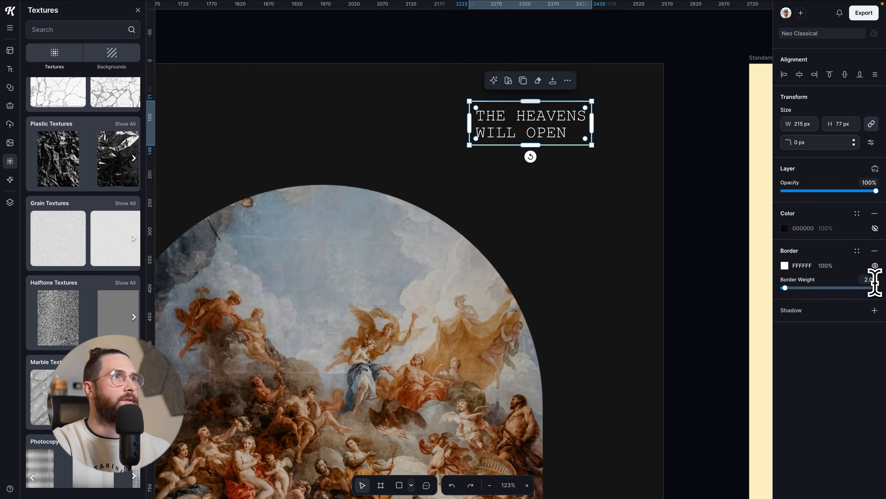
Step: Adjust the outlined box's width around the "THE HEAVENS WILL OPEN" caption and centre box and caption horizontally with each other
left_click(669, 192)
left_click(592, 143)
left_click_drag(593, 125, 555, 131)
left_click(578, 123, "shift")
left_click(800, 75)
left_click(638, 126)
left_click(558, 167)
Step: Set the font size of the BE COOL, BE NICE and BE HUMBLE captions on the Standard 2 artboard to 40
scroll(557, 168, "down", 5)
left_click_drag(586, 412, 562, 348)
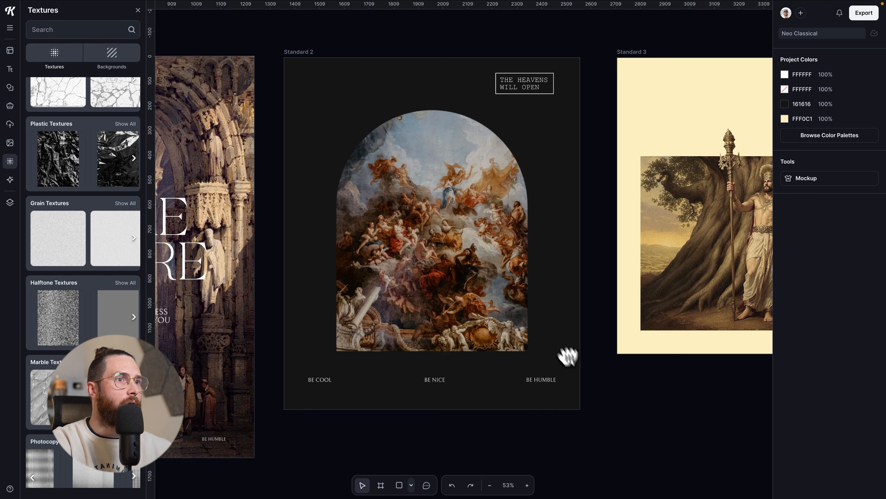
left_click(334, 384)
left_click(800, 311)
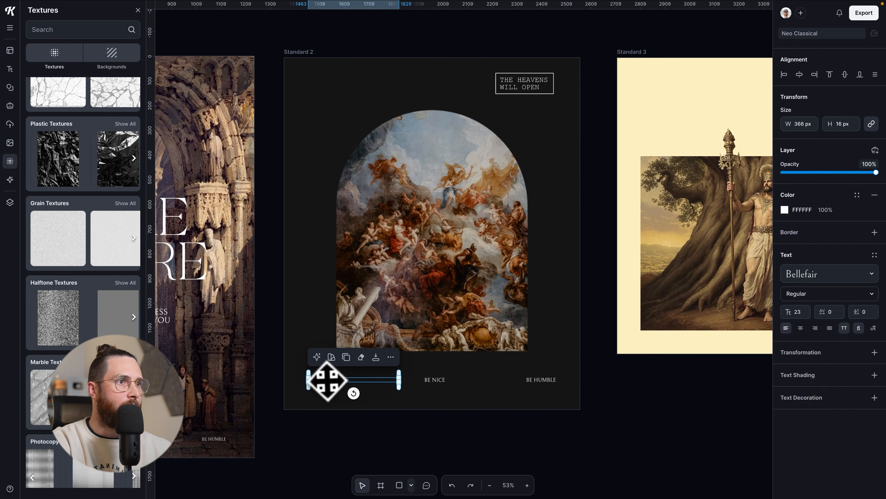
left_click(433, 379, "shift")
left_click(541, 380, "shift")
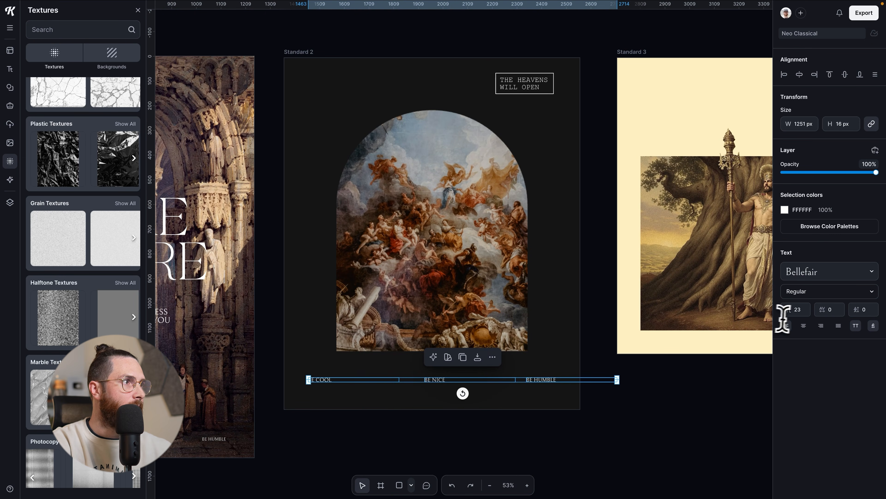
type("40")
key("Return")
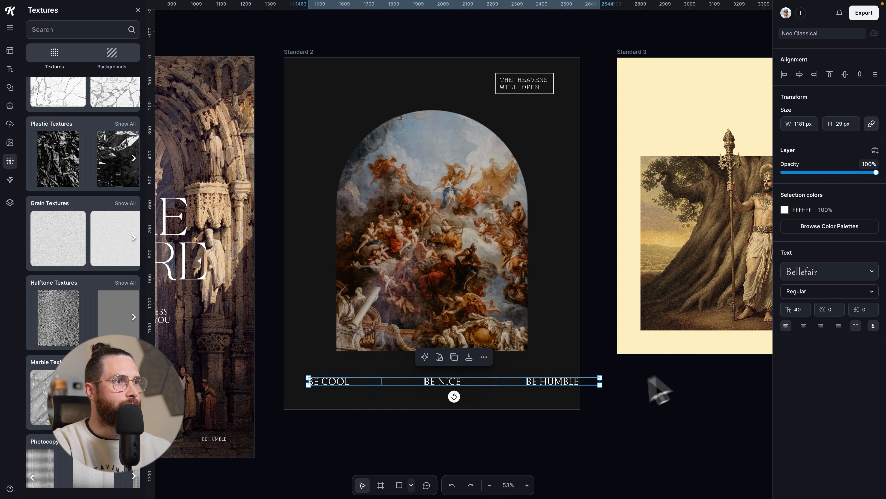
Step: Shift the BE COOL caption slightly outward, centre the BE NICE text in its box and centre that box horizontally on the artboard
left_click(326, 382)
left_click(432, 385)
left_click_drag(427, 388, 426, 388)
left_click(800, 328)
left_click(799, 75)
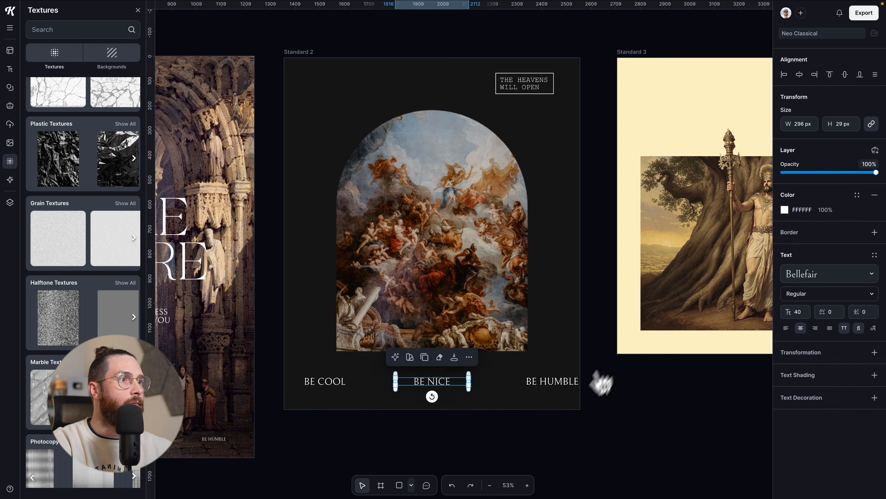
Step: Right-align the BE HUMBLE text, move it inward from the artboard's right edge and show the grid to check its placement
left_click(552, 382)
left_click(815, 328)
left_click_drag(560, 384, 541, 389)
key("super+apostrophe")
left_click(433, 382)
left_click(699, 267)
left_click(543, 382)
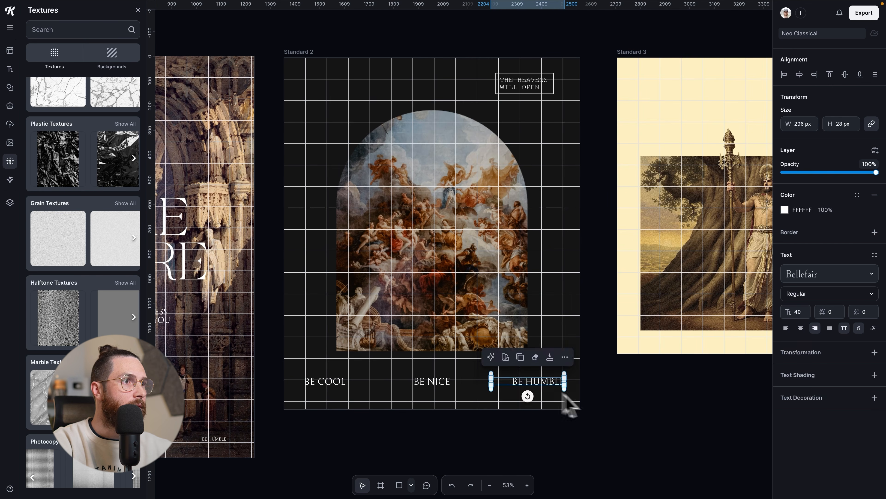
Step: Change the BE HUMBLE text at the bottom of the Standard 2 artboard to BE KIND and hide the grid
left_click(619, 407)
scroll(608, 398, "up", 2)
key("super+apostrophe")
left_click(559, 405)
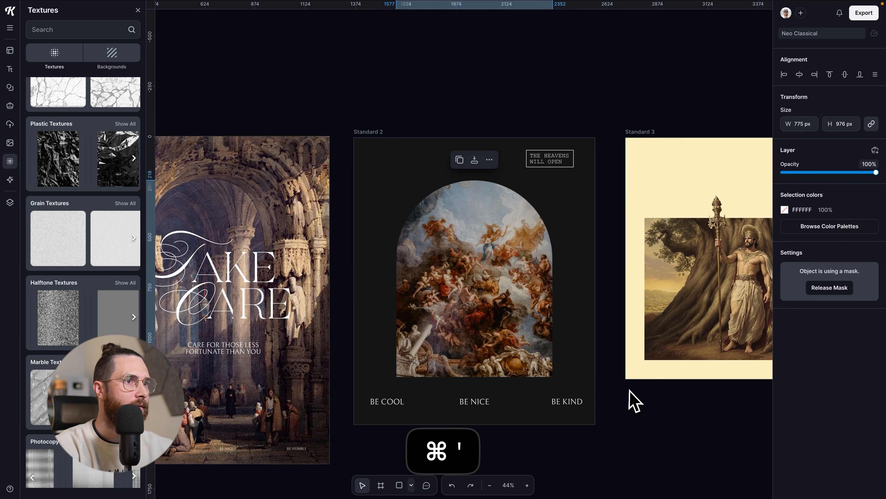
left_click(633, 400)
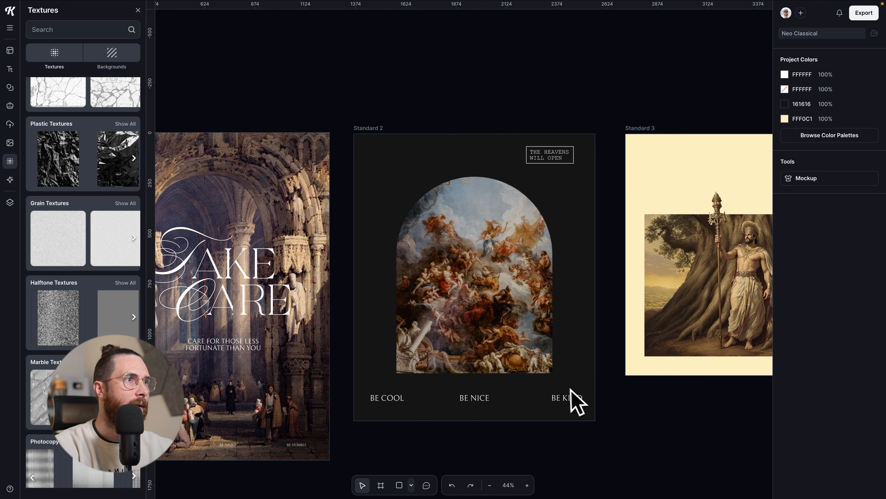
Step: Check the bottom text row and the arched painting on Standard 2 for alignment, briefly showing the grid
scroll(573, 402, "up", 2)
left_click(567, 401)
key("super+apostrophe")
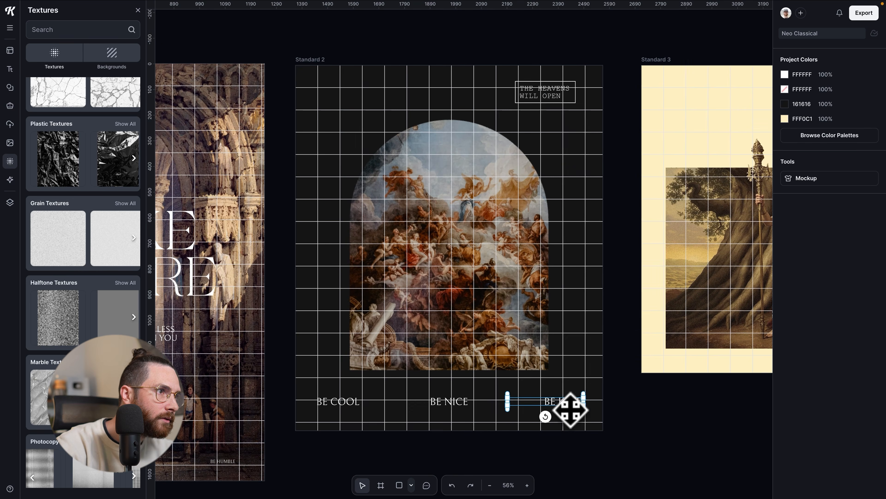
key("super+apostrophe")
left_click(501, 412)
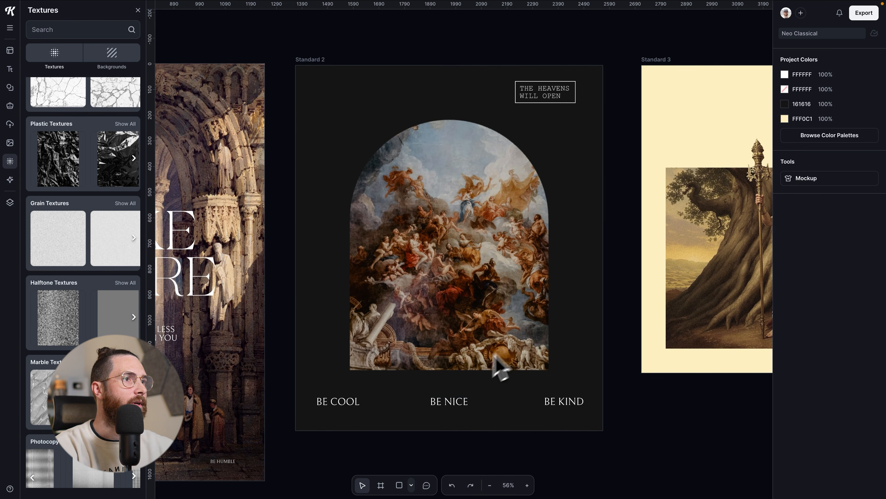
left_click(455, 401)
left_click(514, 214)
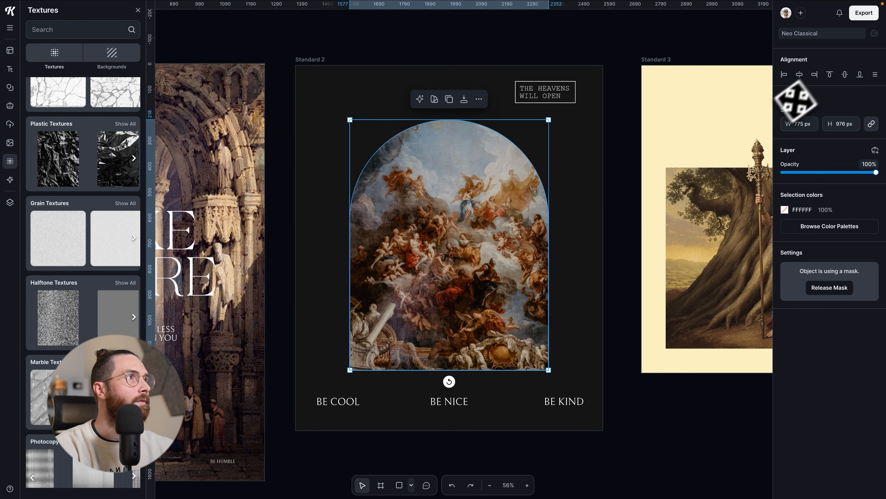
left_click(614, 251)
scroll(614, 252, "down", 5)
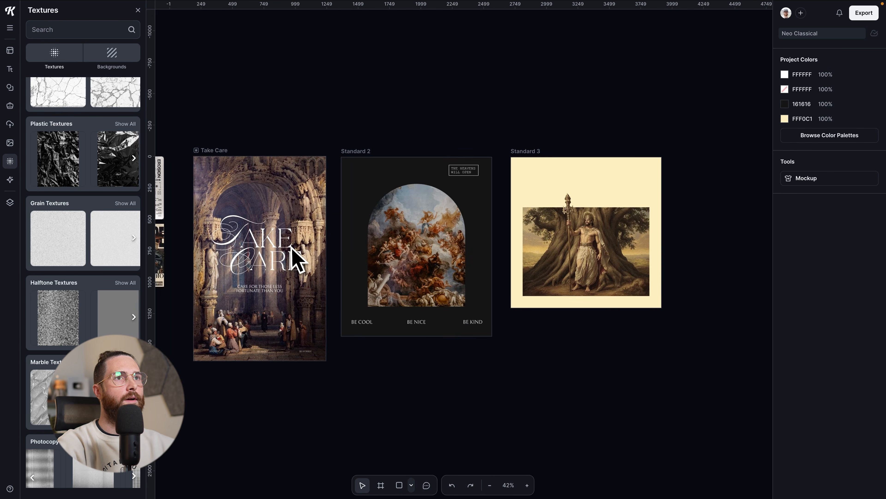
Step: Search the Elements library for "y2k"
scroll(289, 255, "left", 5)
scroll(356, 251, "up", 5)
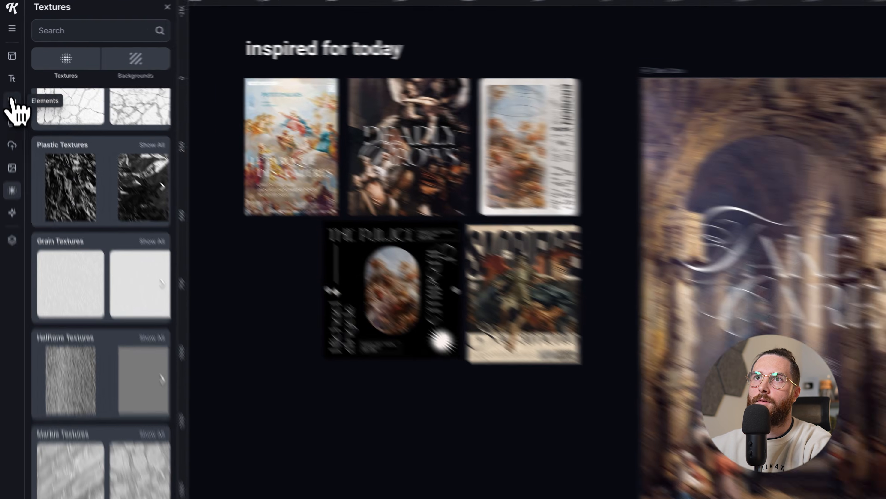
left_click(10, 87)
left_click(77, 29)
type("y2k")
key("Return")
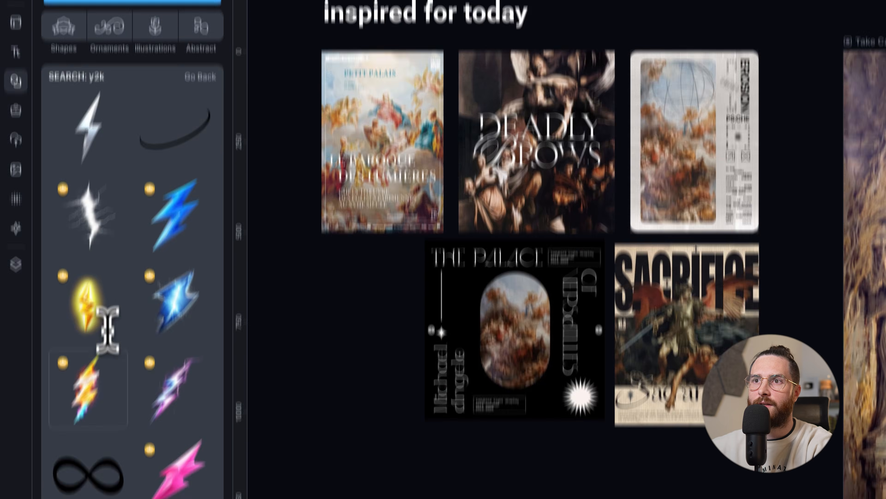
Step: Add the black infinity symbol to the canvas and place it below the inspiration posters, undoing the accidental poster move
scroll(108, 350, "down", 4)
scroll(90, 270, "down", 5)
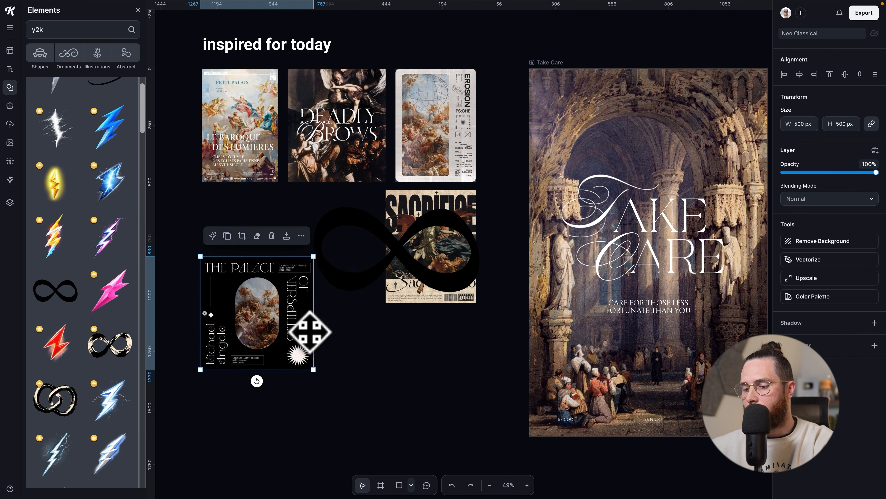
key("super+z")
left_click_drag(404, 273, 310, 379)
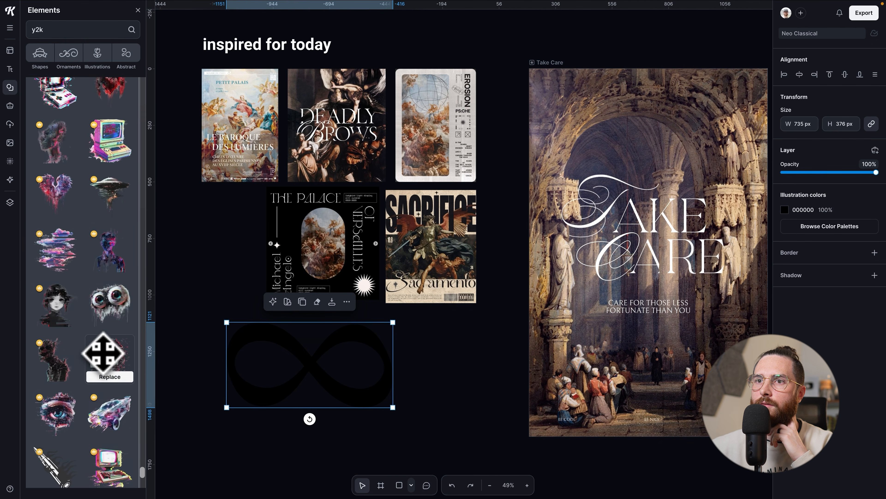
Step: Open the full Y2K collection of abstract elements and add the four-pointed sparkle below the inspiration posters
scroll(103, 353, "down", 10)
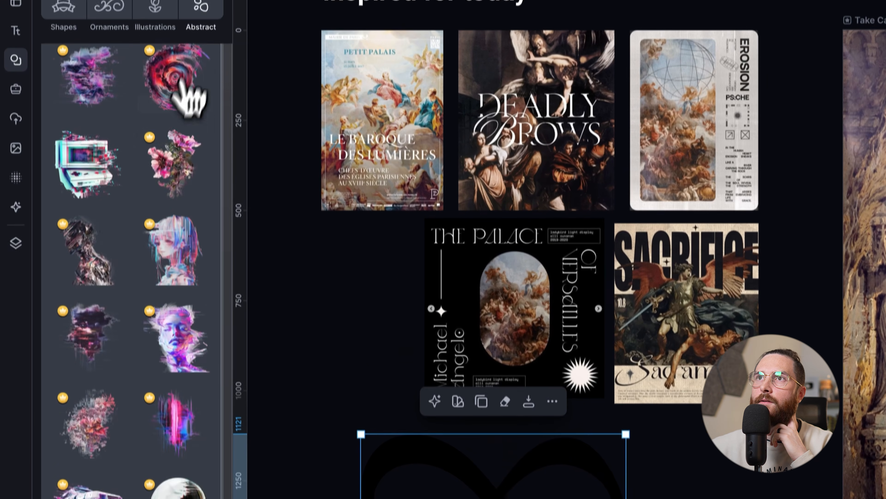
left_click(124, 65)
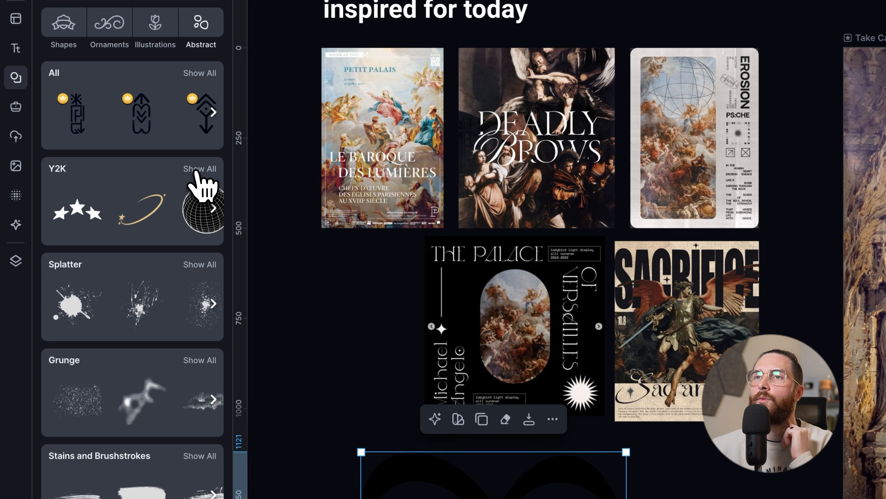
left_click(198, 169)
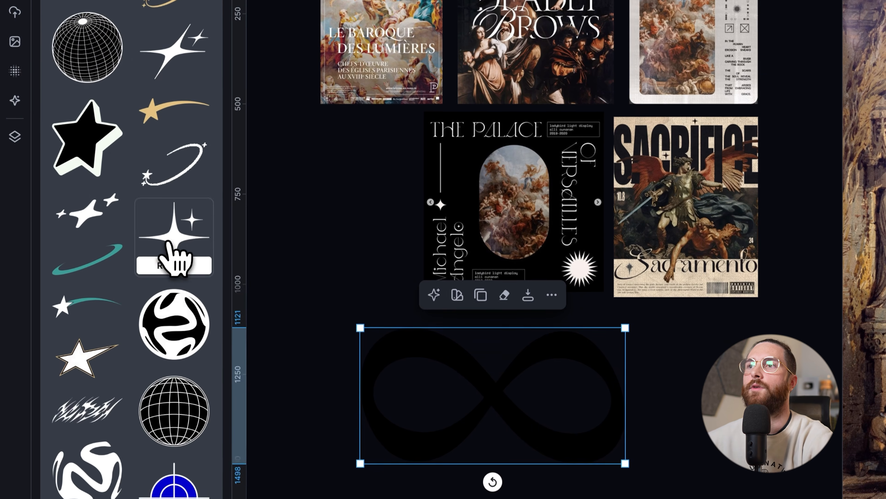
left_click(169, 278)
left_click_drag(632, 210, 481, 446)
scroll(482, 446, "down", 3)
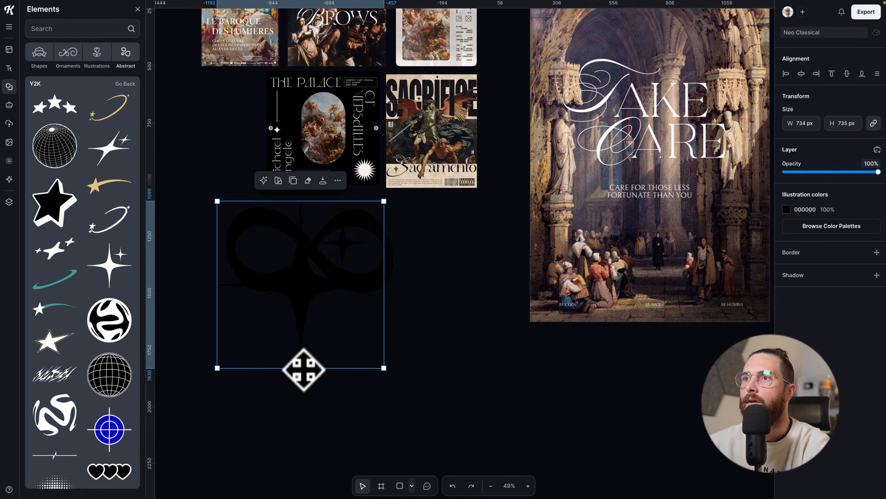
left_click_drag(302, 377, 280, 344)
Step: Recolor the infinity symbol and the sparkle white and position the sparkle below the infinity symbol
left_click_drag(202, 263, 350, 397)
left_click(788, 212)
left_click_drag(684, 265, 611, 224)
left_click_drag(288, 372, 299, 380)
left_click(409, 379)
Step: Add the crossed-ellipses ornament from the Y2K collection and recolor it white
scroll(73, 352, "down", 4)
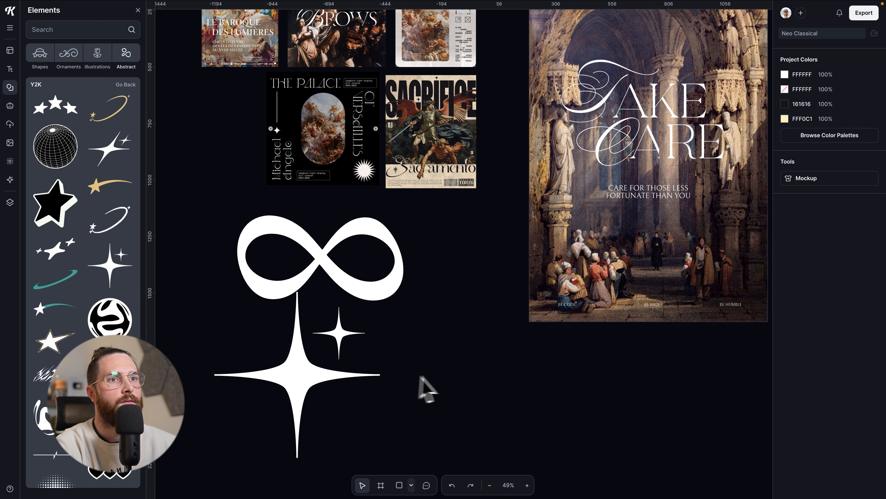
scroll(71, 346, "up", 4)
scroll(71, 355, "down", 10)
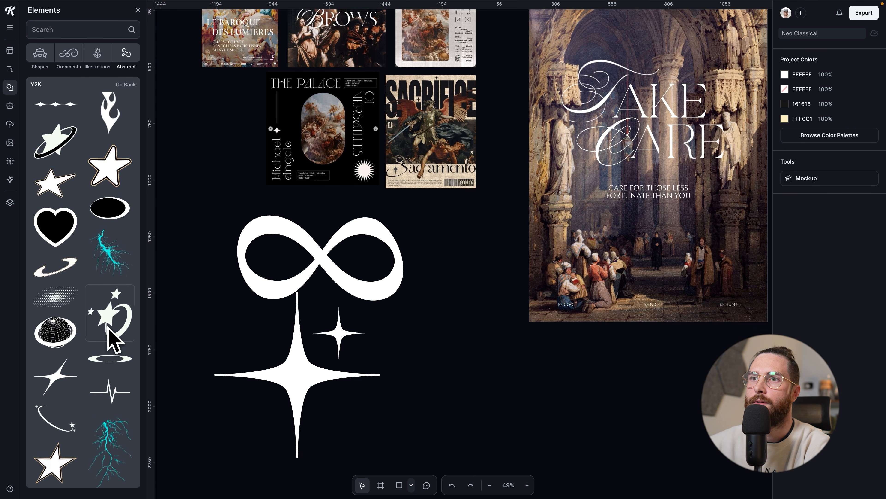
scroll(111, 340, "down", 8)
left_click(110, 216)
left_click_drag(415, 217, 415, 289)
left_click(787, 210)
left_click_drag(700, 301, 565, 248)
Step: Place the crossed-ellipses ornament at about 133 px in the upper-left corner of the Standard 2 artboard
left_click(538, 346)
scroll(538, 353, "down", 5)
left_click_drag(539, 354, 419, 366)
left_click_drag(288, 375, 549, 151)
left_click_drag(546, 146, 524, 152)
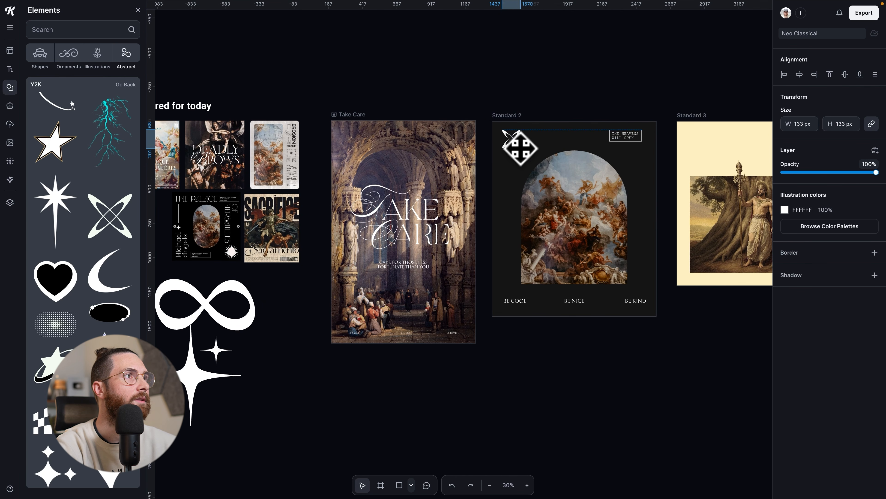
left_click_drag(534, 164, 533, 163)
left_click(623, 349)
Step: Draw a rectangle about 533 by 7 px between the ornament and the THE HEAVENS WILL OPEN box and fill it white
scroll(624, 350, "up", 1)
scroll(346, 337, "left", 1)
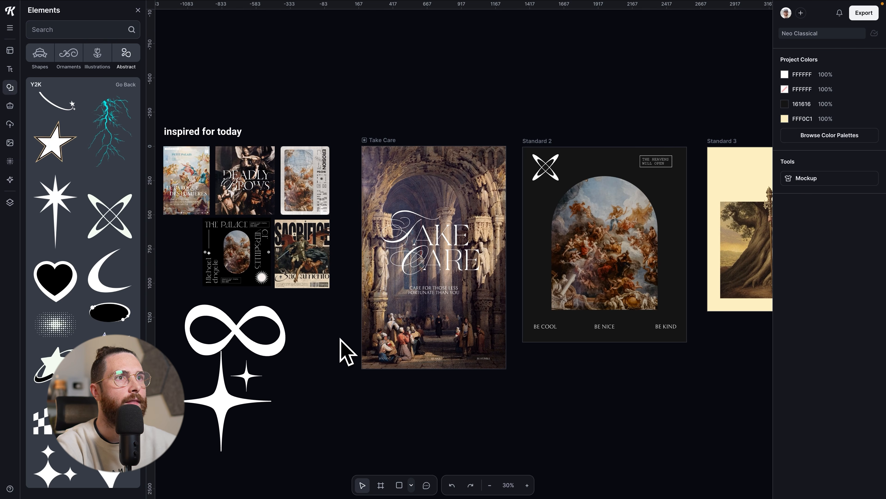
scroll(390, 333, "up", 1)
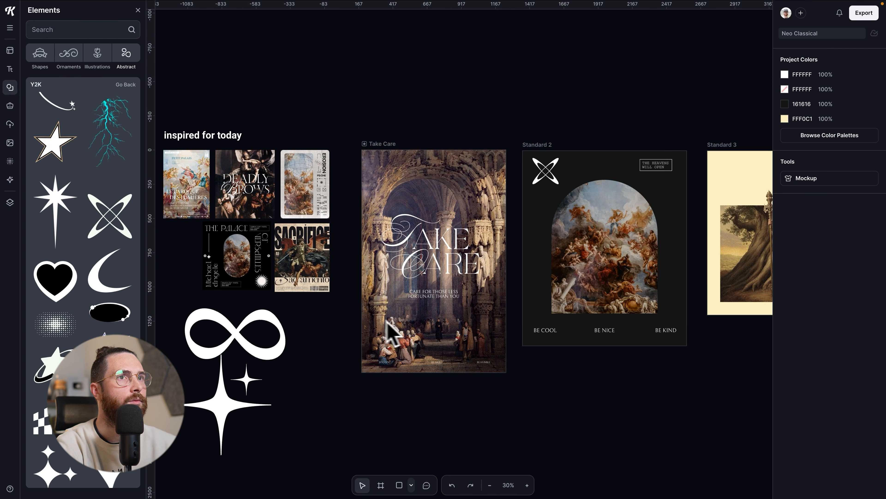
scroll(390, 331, "down", 1)
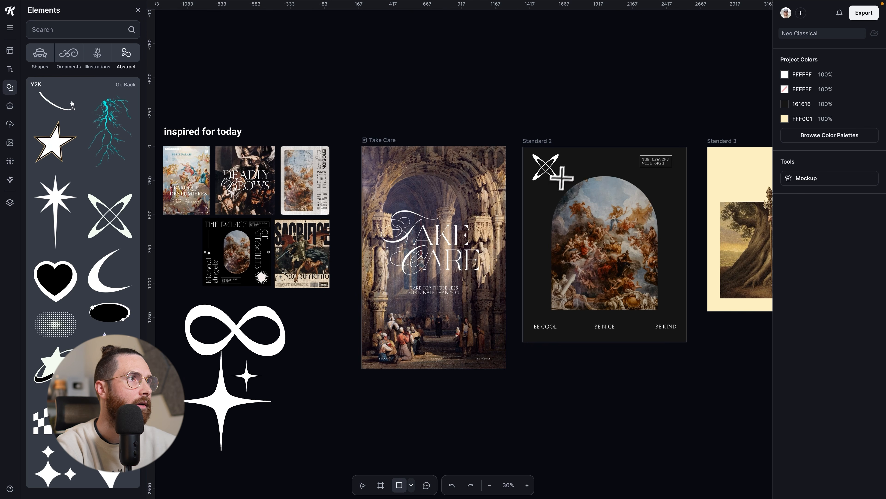
left_click_drag(564, 162, 636, 161)
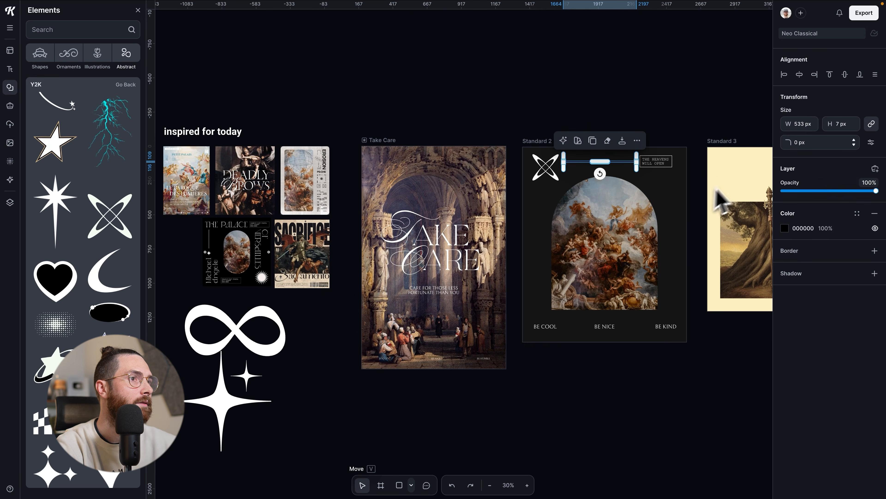
left_click(792, 232)
left_click_drag(689, 301, 574, 168)
left_click(652, 125)
Step: Thin the white divider on Standard 2 to a hairline while keeping its width
scroll(593, 200, "up", 5)
left_click_drag(592, 200, 472, 230)
scroll(473, 230, "up", 3)
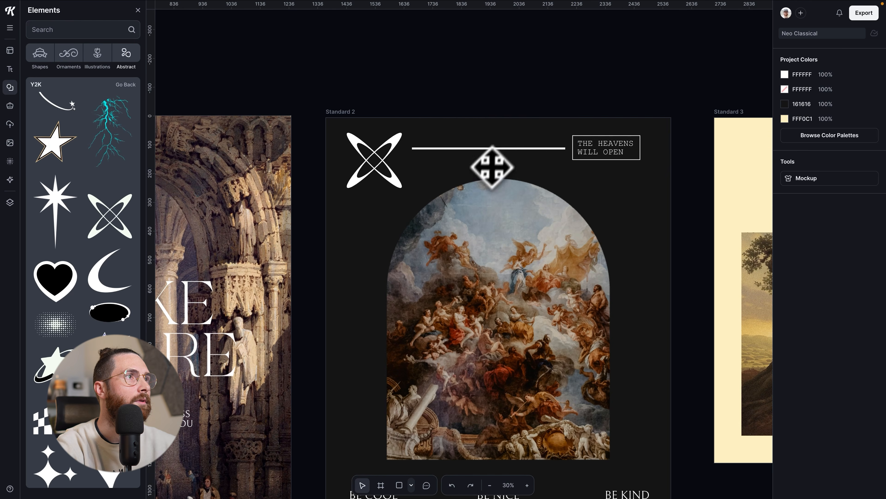
left_click(492, 150)
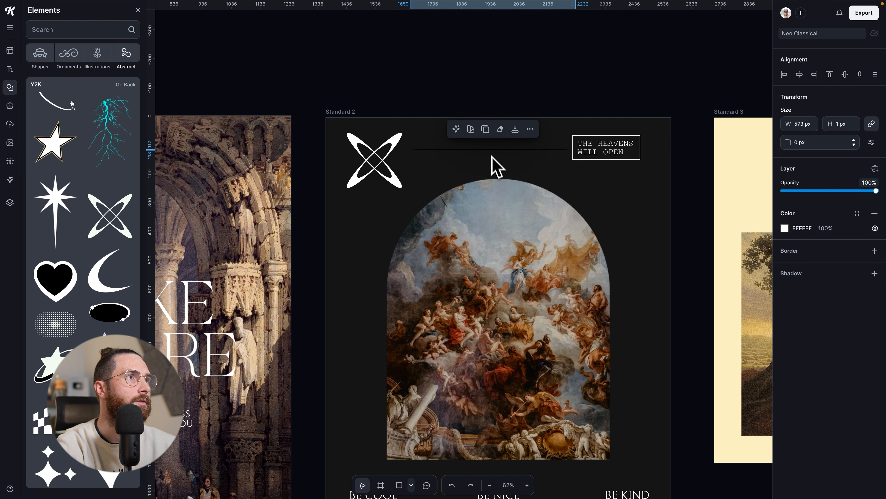
key("super+z")
left_click(493, 150)
left_click(508, 180)
left_click_drag(539, 150, 539, 153)
Step: Shrink the crossed-ellipses ornament and shift the divider line closer to it
left_click(376, 159)
left_click_drag(402, 187, 380, 155)
left_click_drag(419, 150, 410, 150)
left_click(390, 152)
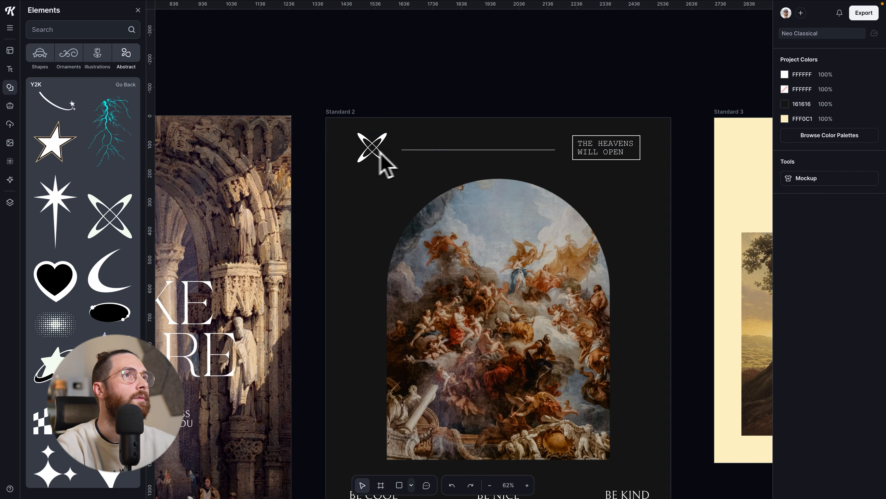
Step: Align the ornament, the divider line and the THE HEAVENS WILL OPEN box on a common horizontal centre line
left_click_drag(324, 143, 633, 174)
left_click(703, 198)
scroll(653, 222, "down", 3)
left_click_drag(686, 206, 557, 181)
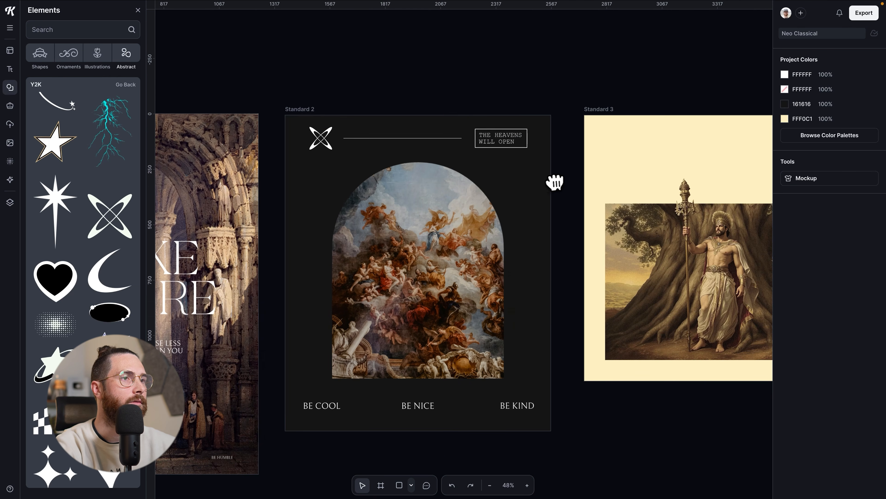
Step: Darken the Standard 2 artboard background to 0F0F0F
scroll(554, 287, "down", 3)
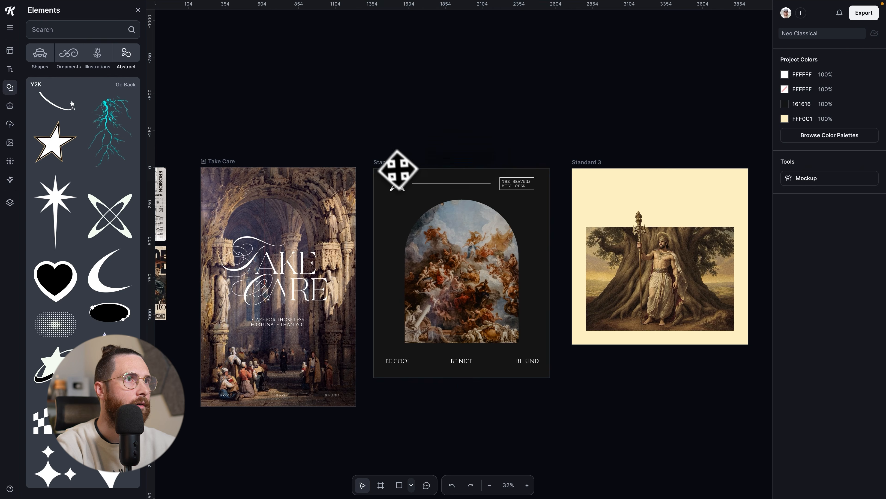
left_click(400, 172)
left_click(785, 205)
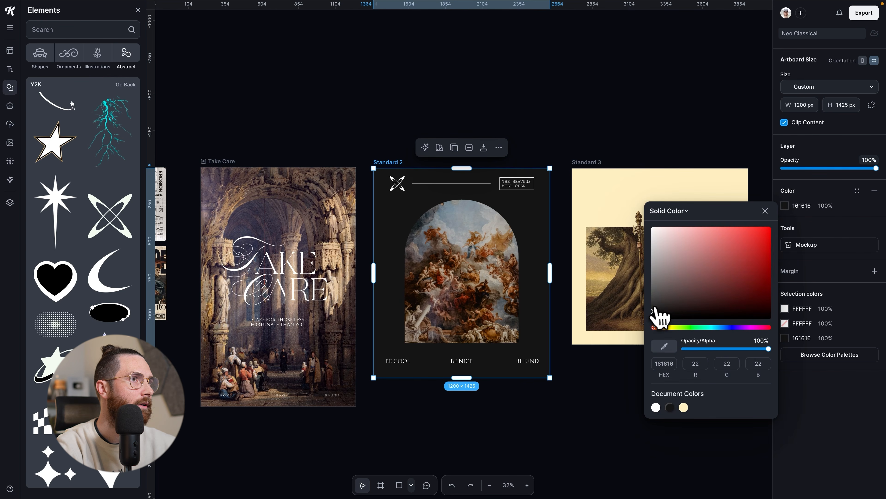
left_click_drag(652, 313, 652, 318)
left_click(586, 376)
Step: Move the BE COOL, BE NICE and BE KIND row down closer to the bottom edge of Standard 2
scroll(577, 380, "down", 4)
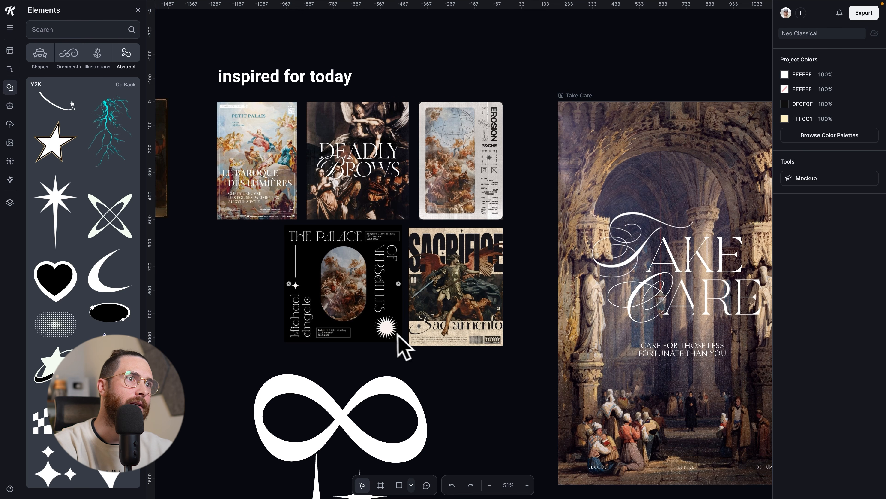
scroll(440, 329, "right", 13)
scroll(451, 334, "down", 3)
left_click(395, 358)
left_click(438, 359, "shift")
left_click(526, 358, "shift")
left_click_drag(527, 359, 540, 363)
Step: Duplicate the outlined THE HEAVENS WILL OPEN text box below the painting and widen its frame to about 1027 px
left_click(530, 113)
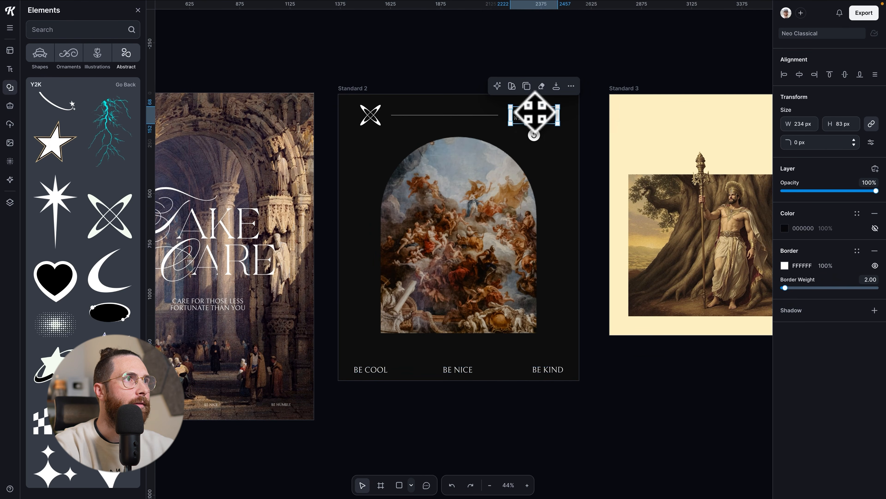
left_click_drag(530, 113, 522, 349)
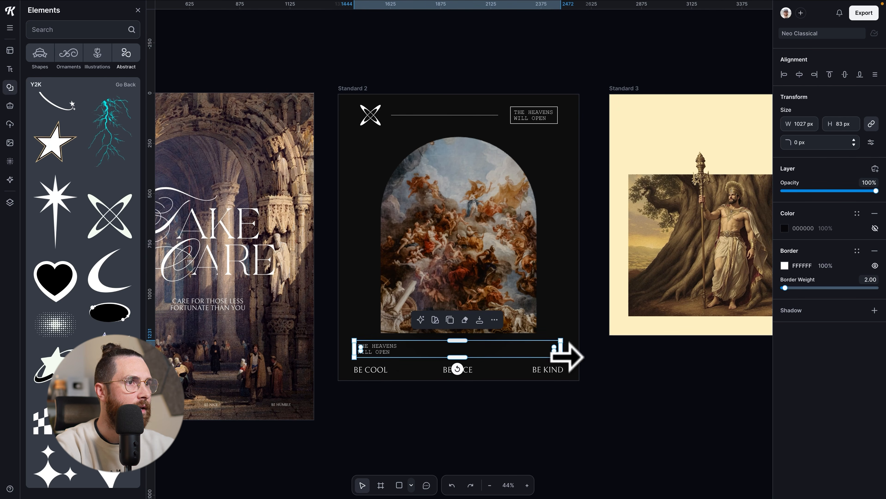
Step: Replace the copied text with "This is some text about how neo classical art is really cool and I wish I could paint like that." and widen it
scroll(424, 364, "up", 3)
double_click(387, 345)
key("super+a")
type("T")
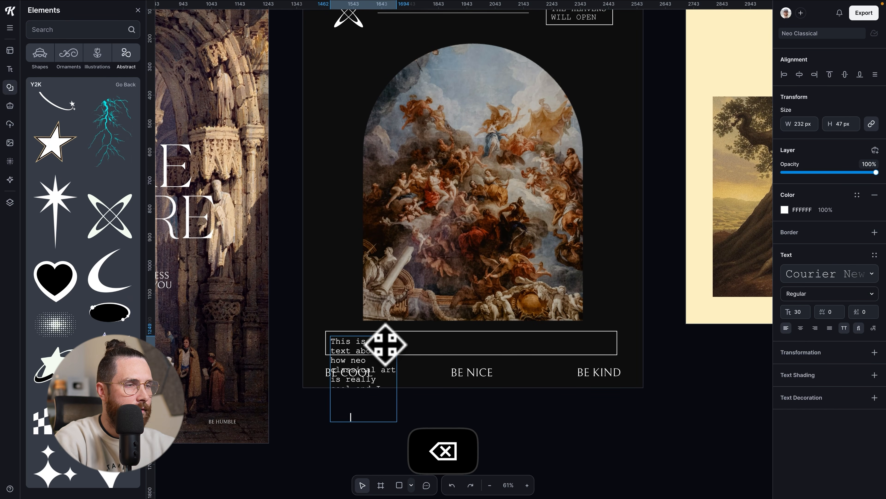
left_click(329, 337)
left_click_drag(401, 378, 617, 352)
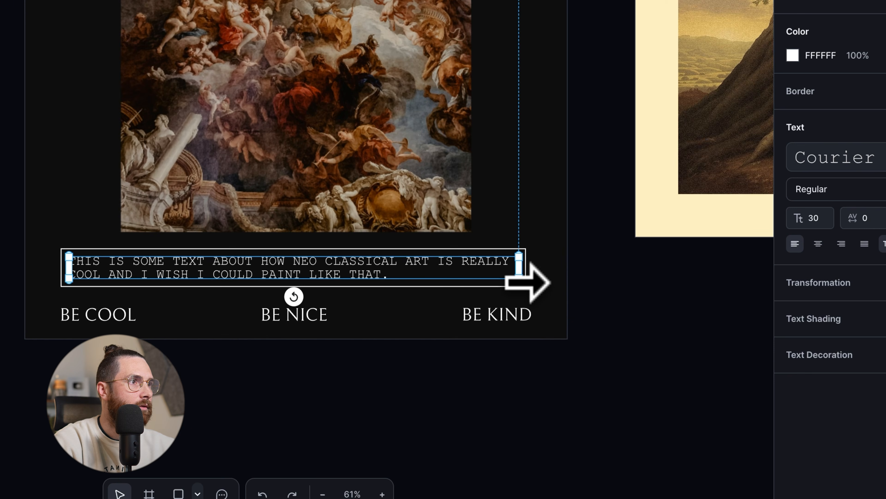
Step: Append "Maybe some day." to the paragraph in the wide outlined box below the painting
double_click(409, 279)
type("Maybe some day.")
key("Escape")
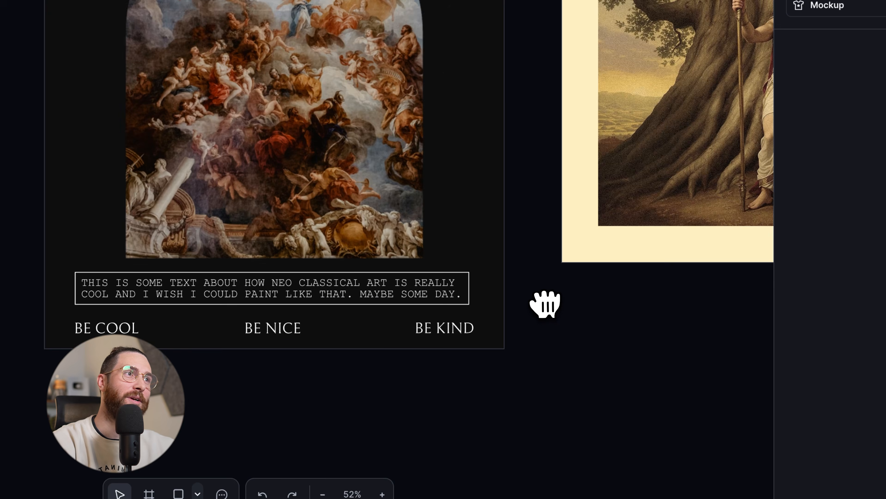
scroll(545, 305, "down", 2)
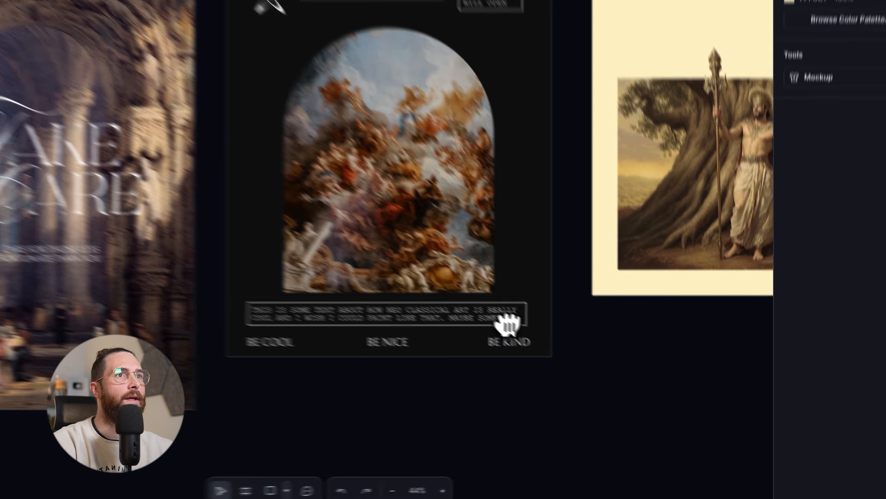
scroll(429, 331, "left", 1)
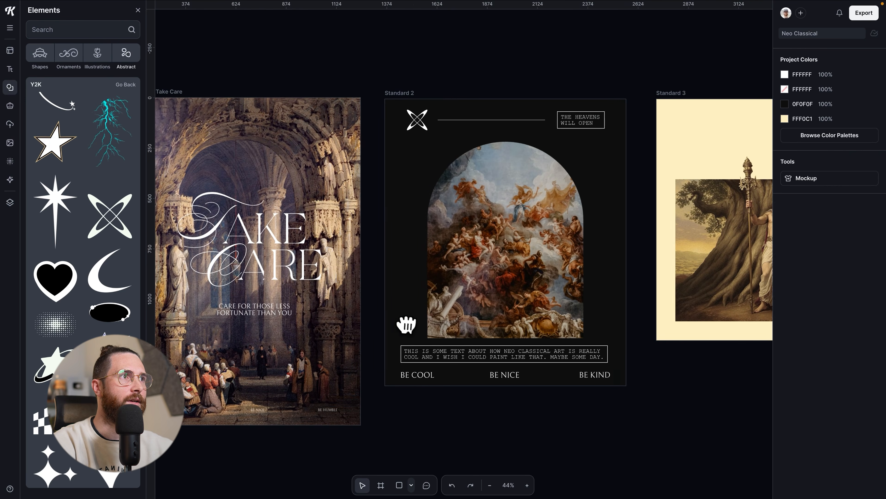
Step: Add a white Headline text over the painting on Standard 2 and enlarge it to about 677 px wide
scroll(406, 323, "left", 3)
scroll(406, 325, "right", 2)
scroll(406, 325, "up", 1)
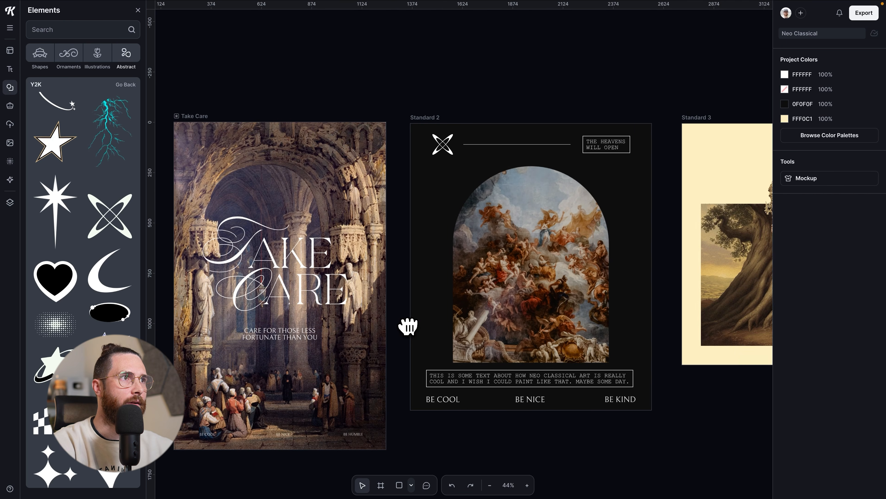
scroll(412, 326, "right", 2)
key("t")
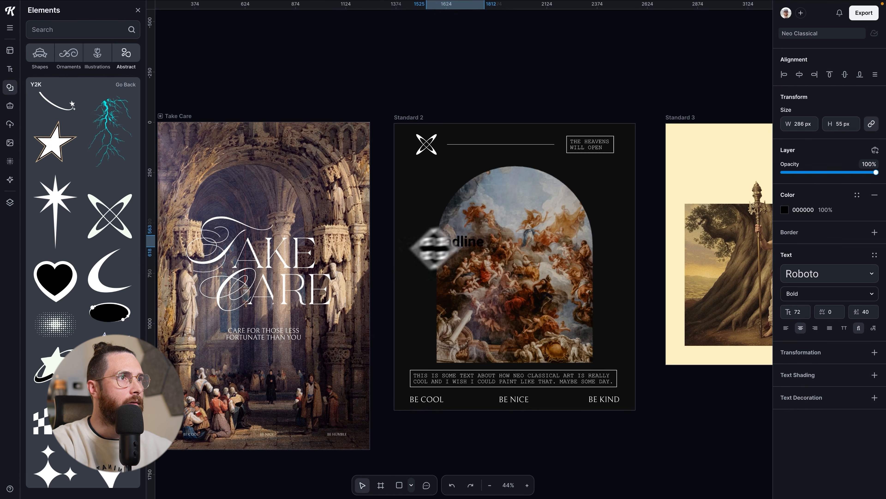
left_click(785, 210)
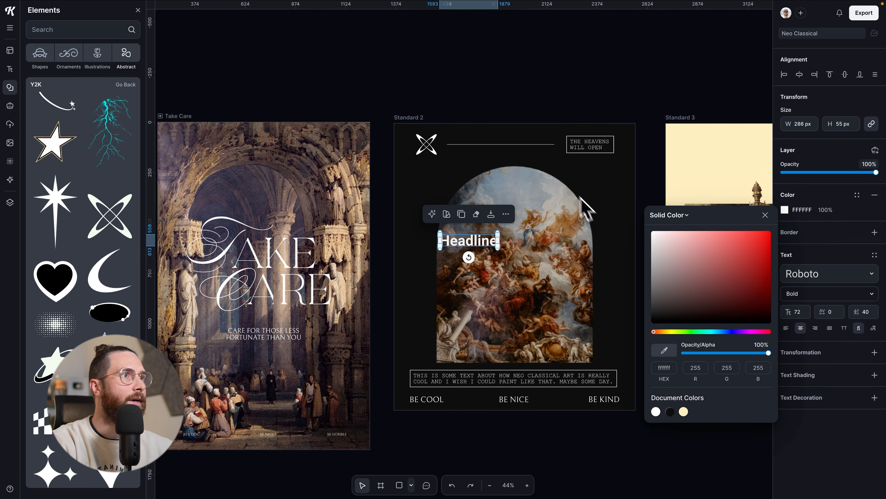
left_click(595, 206)
left_click(489, 241)
left_click_drag(498, 233, 539, 225)
scroll(558, 275, "up", 5)
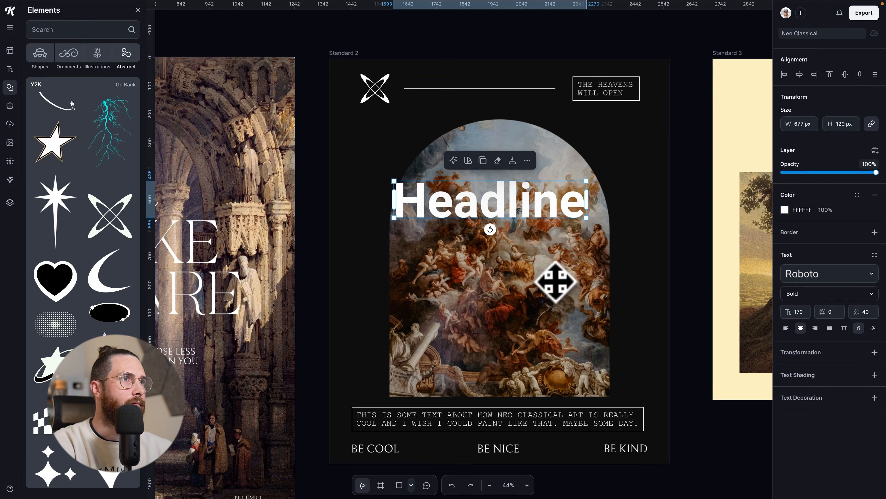
scroll(559, 313, "up", 1)
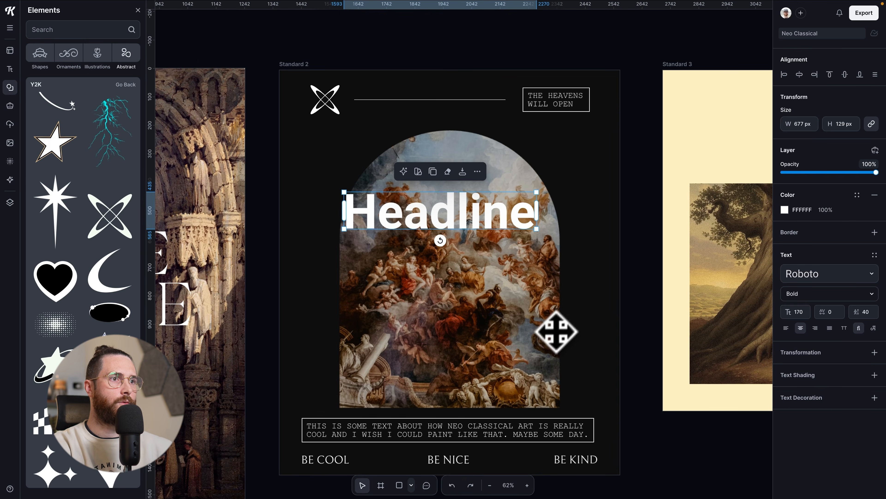
scroll(542, 349, "up", 1)
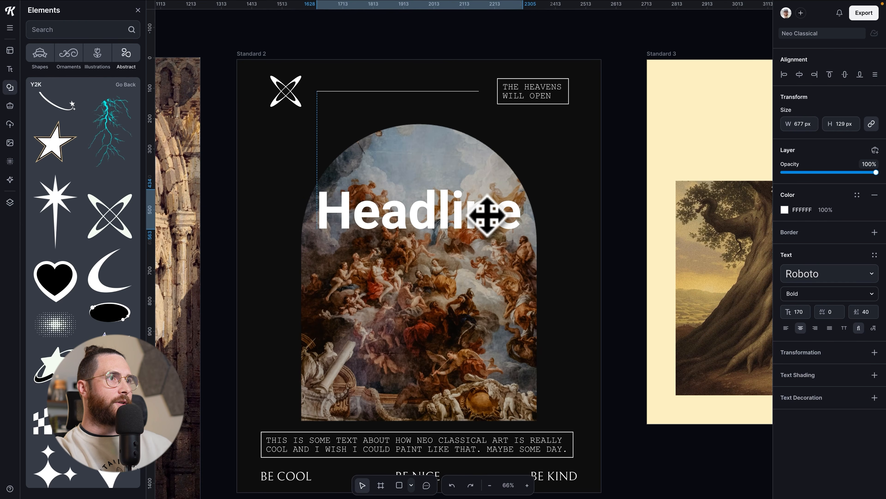
Step: Centre the Headline text horizontally on Standard 2 and set its typeface to Bellefair
left_click(485, 212)
scroll(512, 241, "down", 1)
scroll(522, 249, "down", 1)
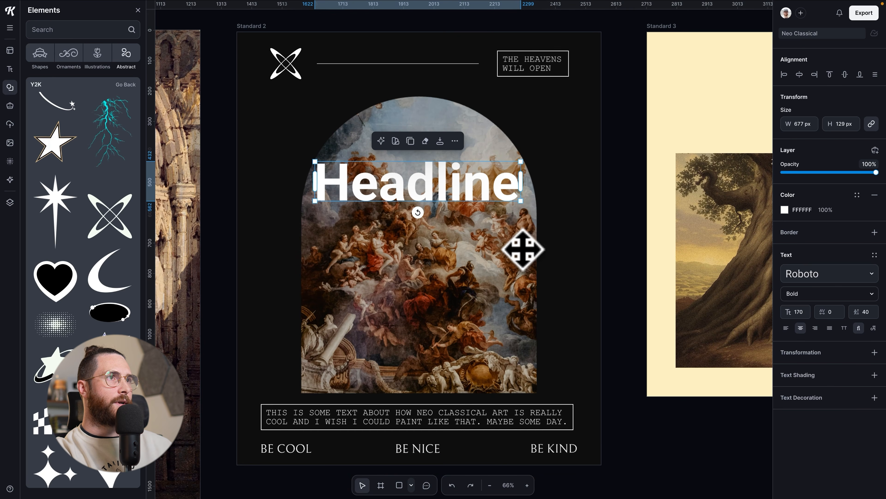
left_click(431, 448)
left_click(450, 200)
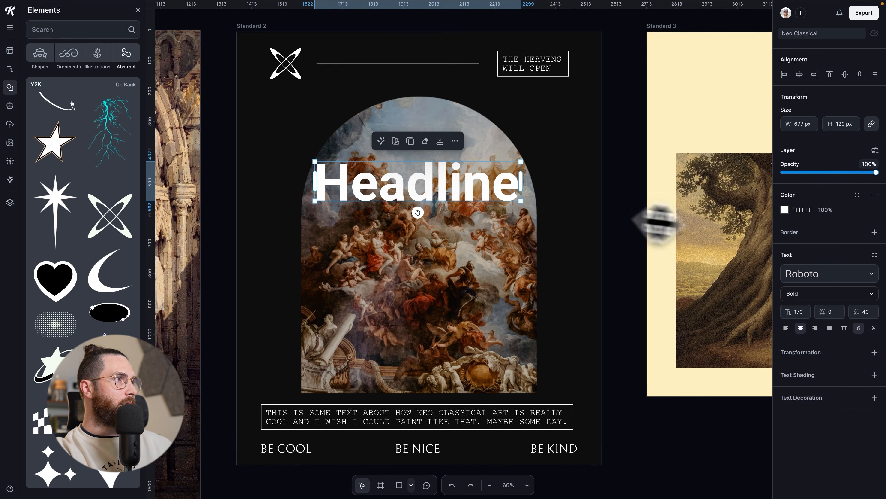
left_click(791, 273)
left_click(682, 296)
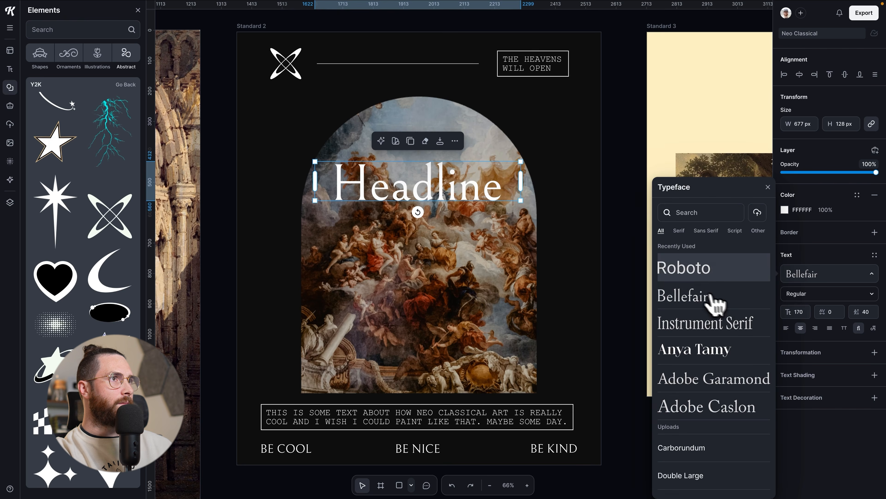
Step: Make the headline all caps, enlarge it to about 1079 px wide and raise it over the top of the arch
left_click(844, 327)
left_click_drag(523, 217, 583, 160)
left_click(540, 205)
left_click_drag(539, 183, 536, 121)
Step: Send the headline behind the arched painting, replace its text with "humility" and adjust its height so the arch overlaps it
right_click(536, 121)
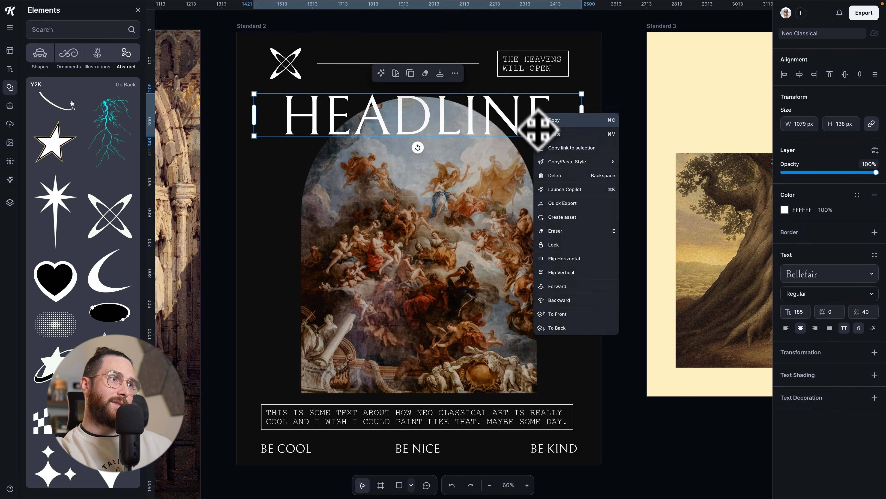
left_click(565, 326)
left_click_drag(538, 123, 537, 114)
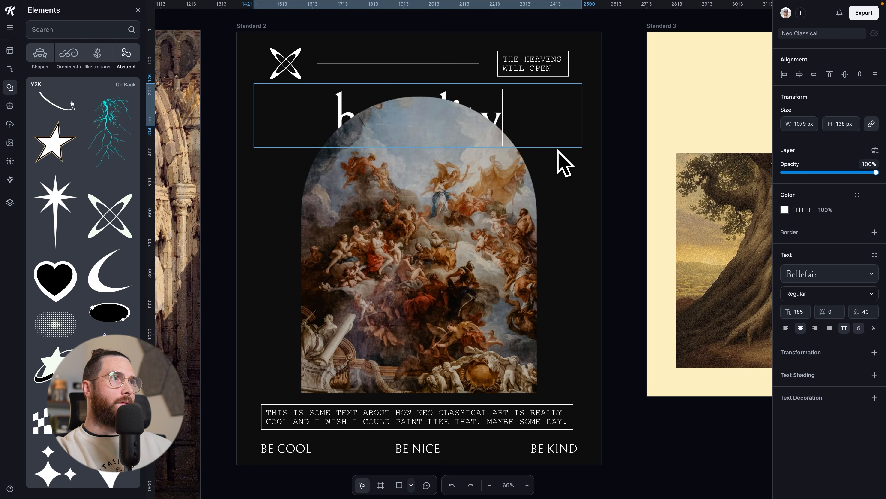
key("Escape")
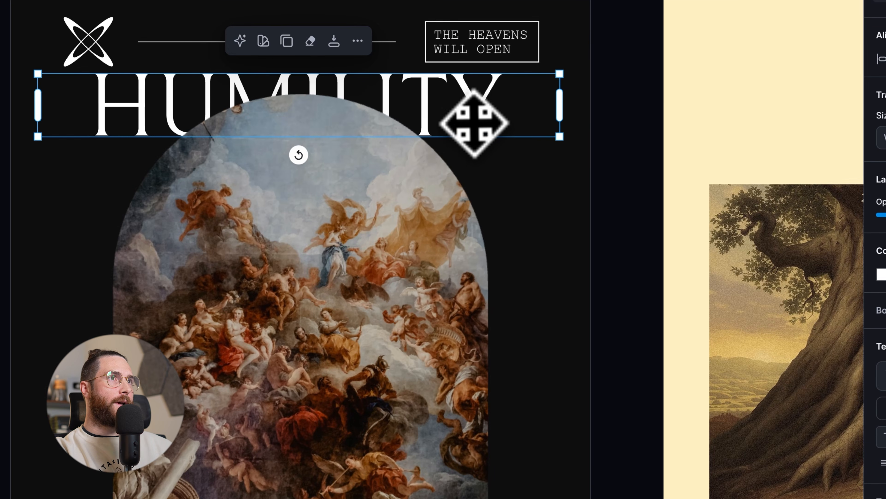
left_click_drag(480, 112, 479, 116)
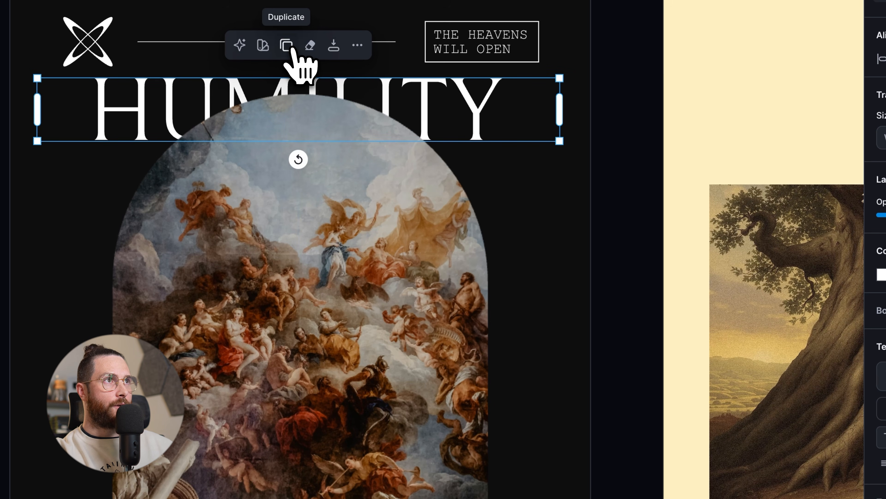
Step: Duplicate the HUMILITY headline, bring the copy to the front, and give it a white FFFFFF border with 0% fill opacity
right_click(422, 94)
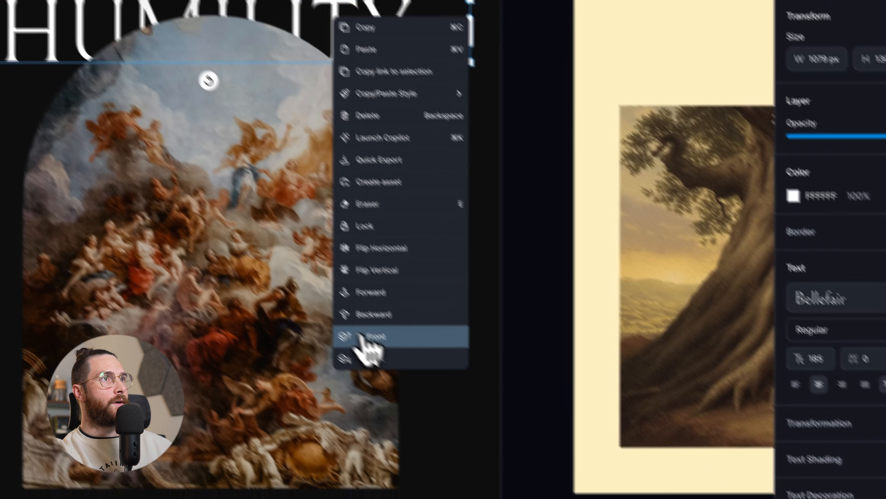
left_click(363, 337)
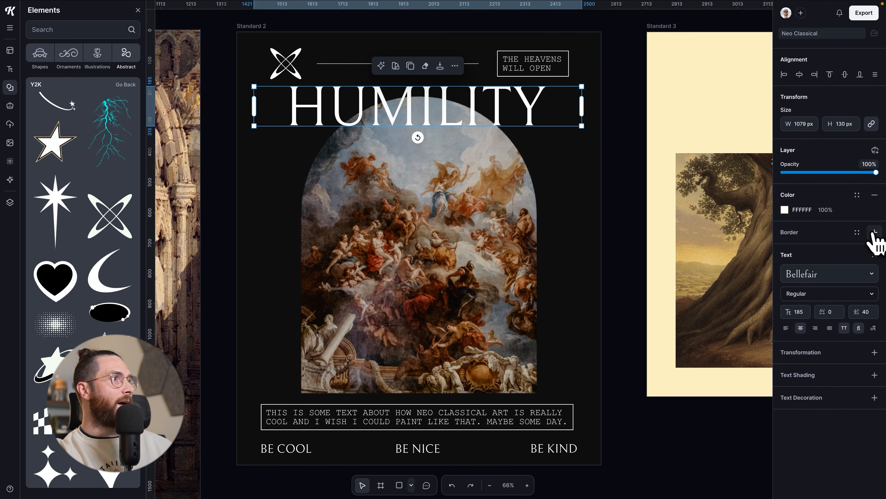
left_click(875, 233)
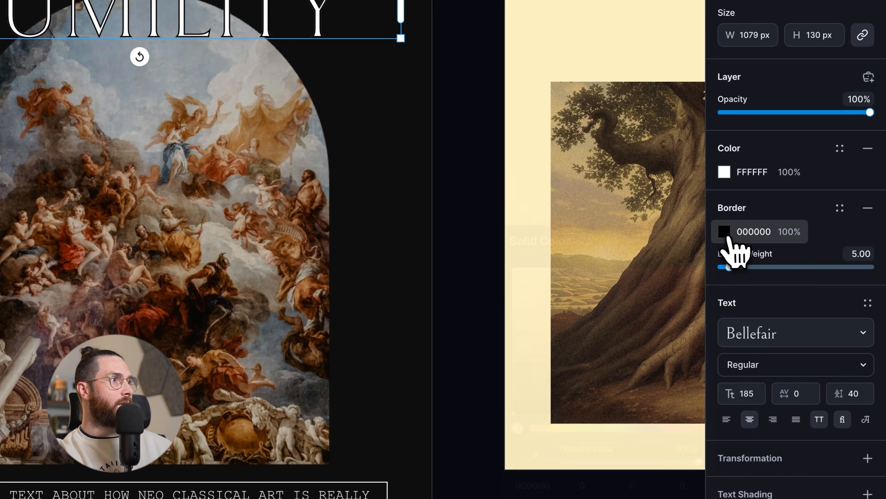
left_click(784, 246)
left_click_drag(562, 310, 416, 173)
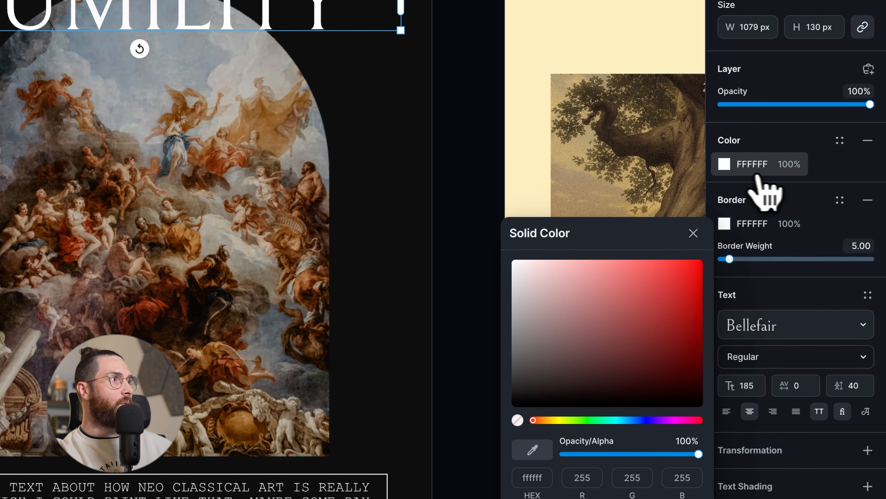
left_click(724, 165)
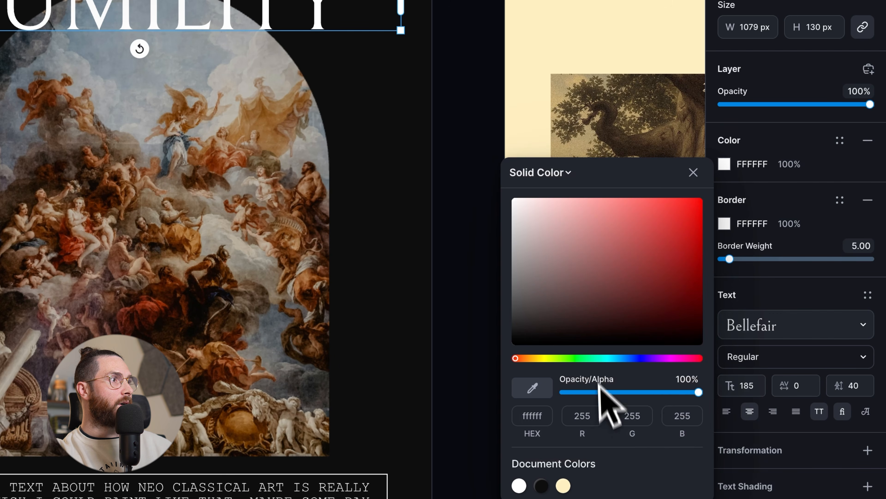
left_click_drag(698, 392, 495, 405)
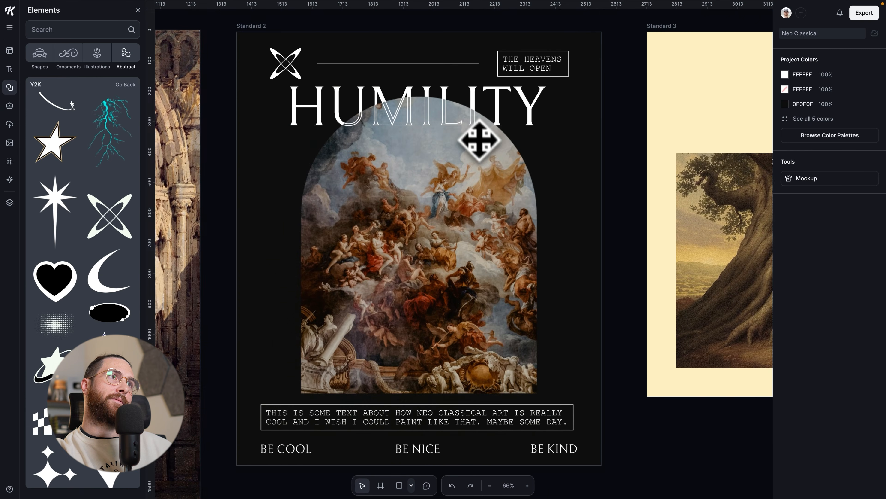
Step: Reduce the border weight of the outlined HUMILITY copy for a thinner stroke
scroll(484, 166, "up", 5)
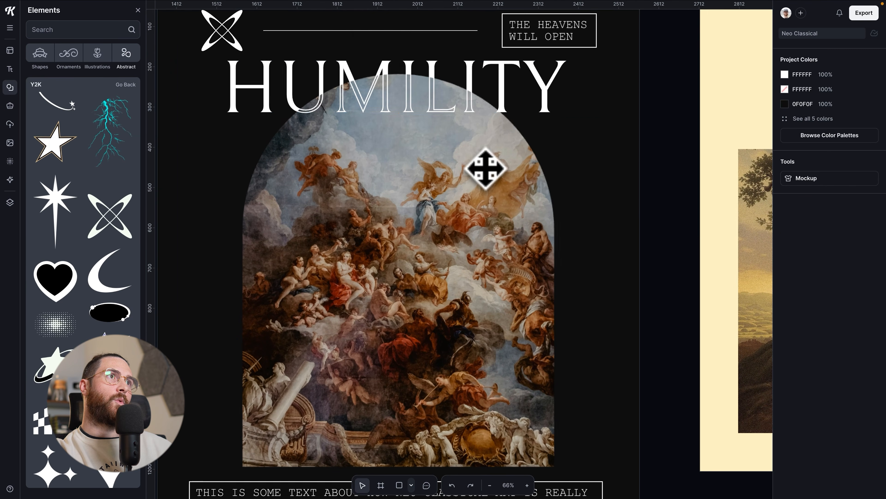
left_click(451, 131)
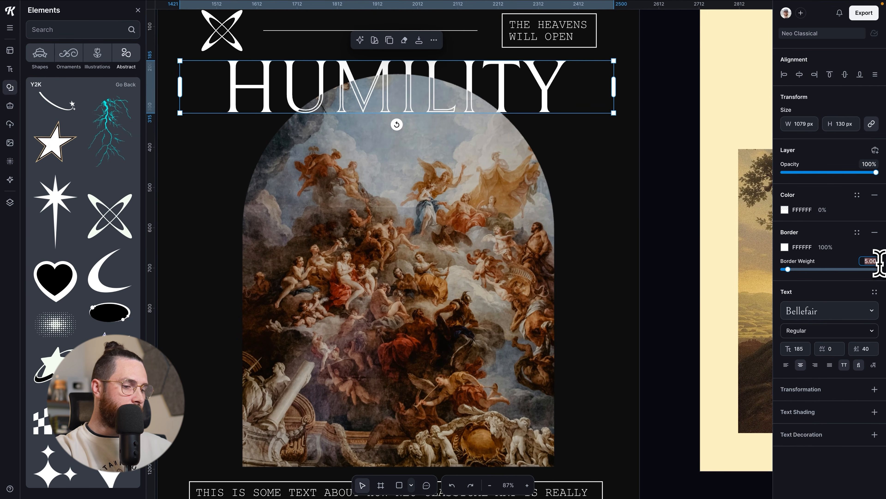
left_click(682, 284)
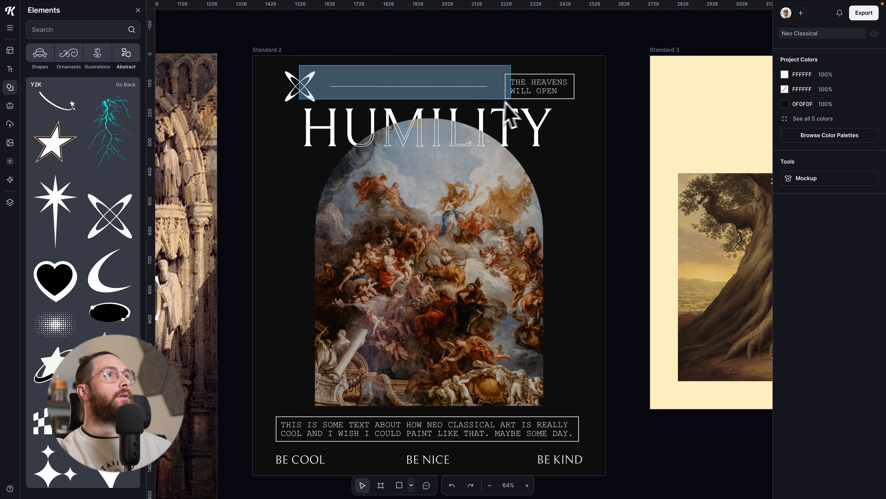
Step: Spread the ornament, divider line and framed THE HEAVENS WILL OPEN text across the side margins and align them as a row
left_click(407, 86)
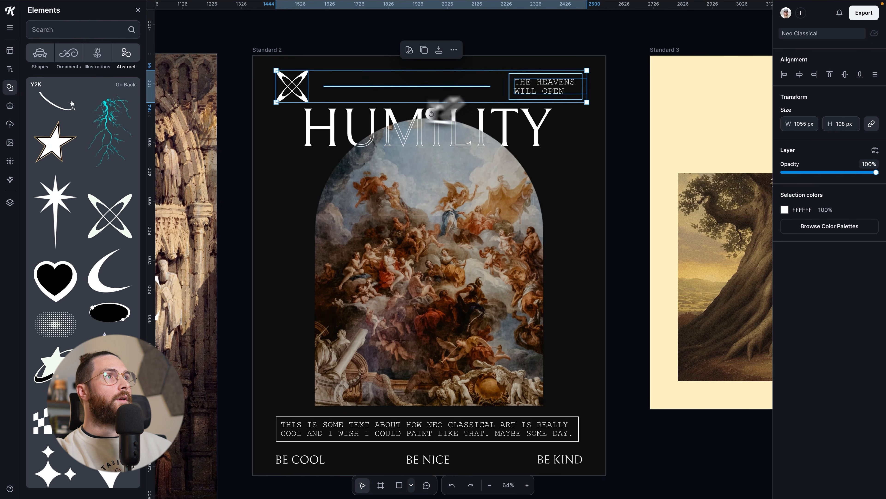
left_click(544, 99)
key("Escape")
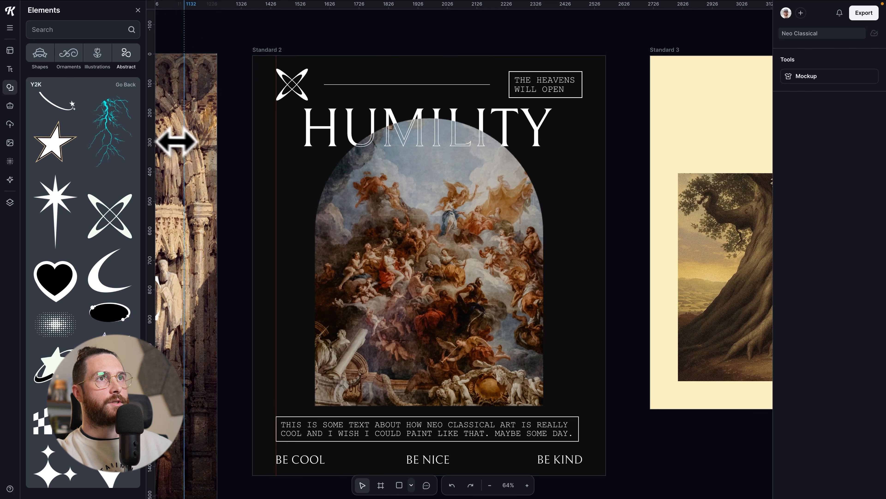
Step: Place vertical guides at both side margins of Standard 2 and widen the paragraph's frame to about 1039 px to meet them
left_click_drag(240, 154, 572, 210)
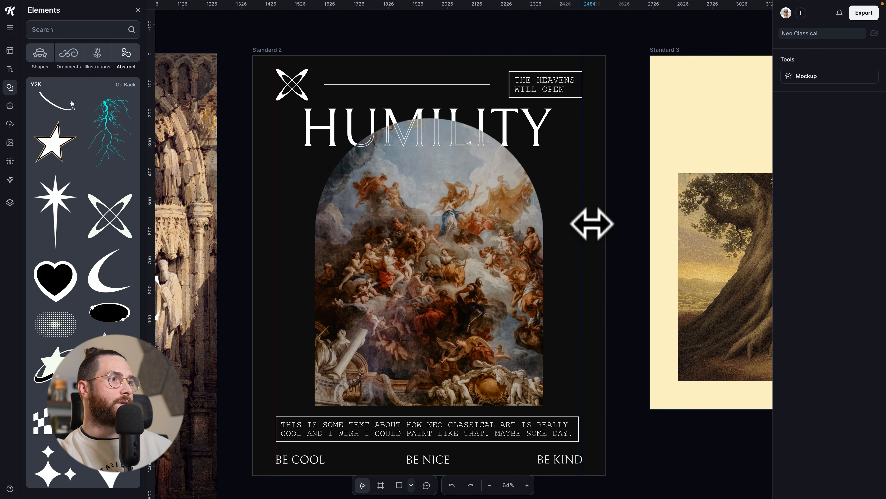
left_click(574, 428)
left_click(619, 435)
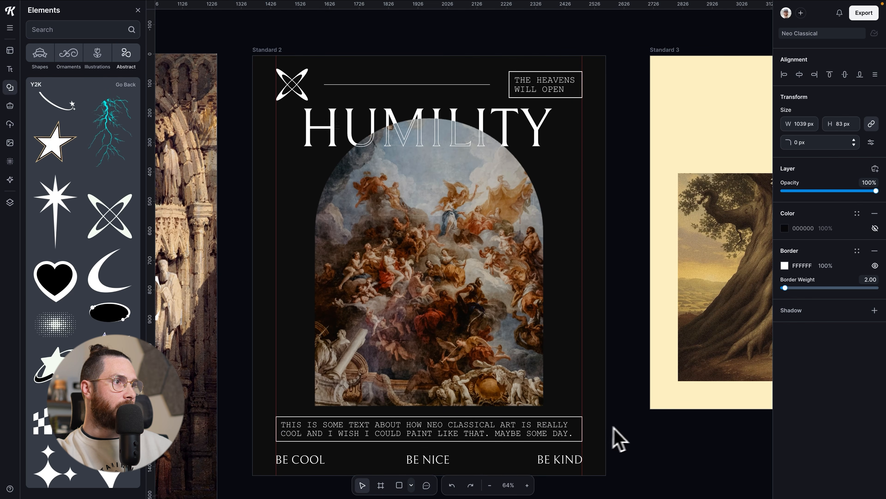
scroll(625, 426, "up", 1)
scroll(625, 405, "up", 1)
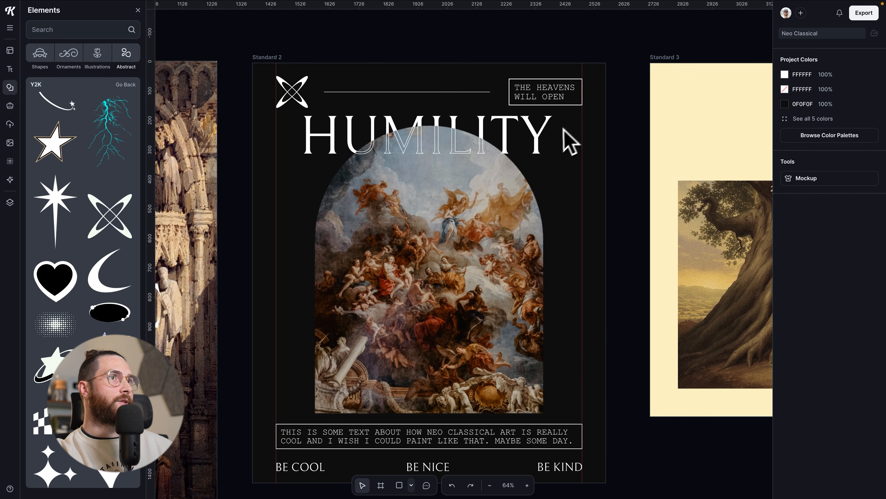
left_click(466, 93)
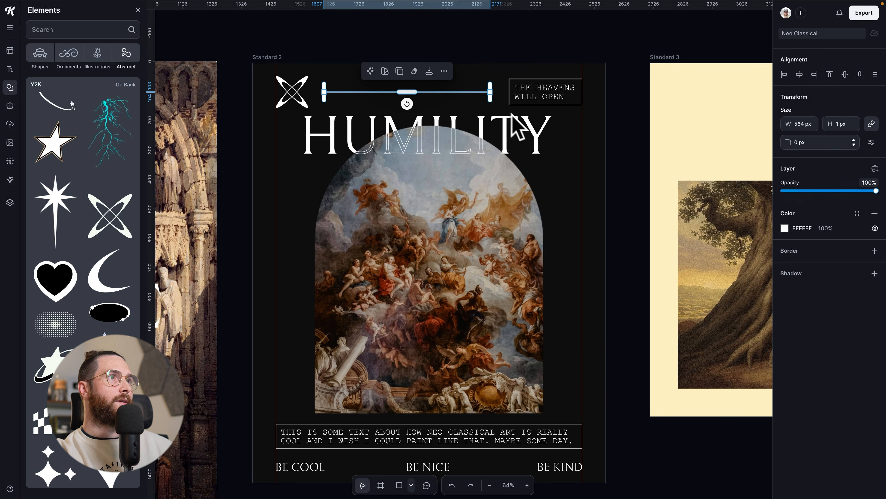
key("Escape")
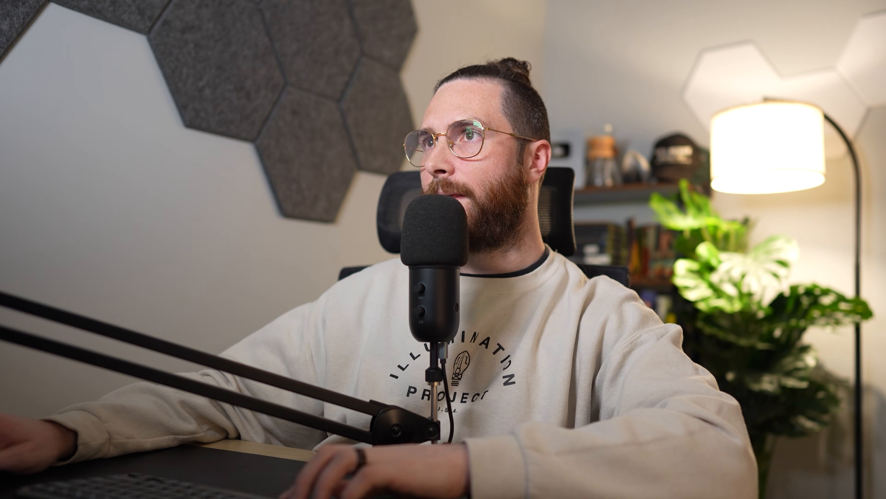
Step: Toggle the rulers and guides off and on to check the Standard 2 layout
key("shift+r")
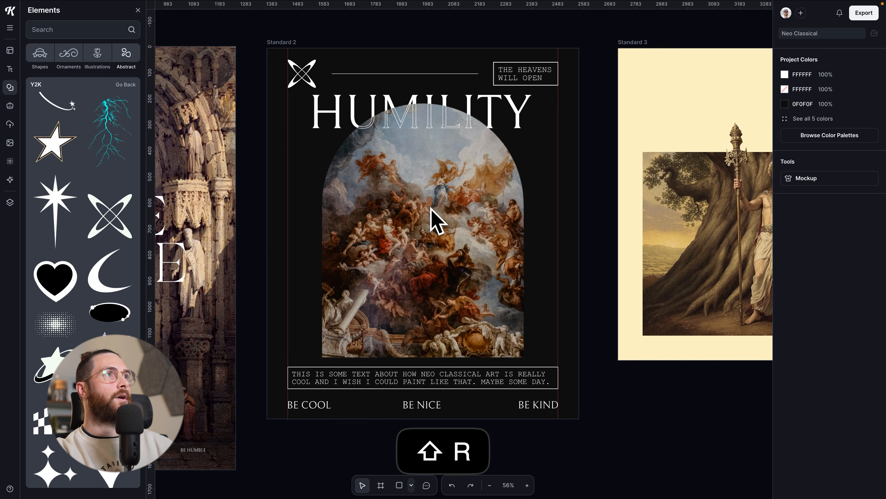
key("shift+r")
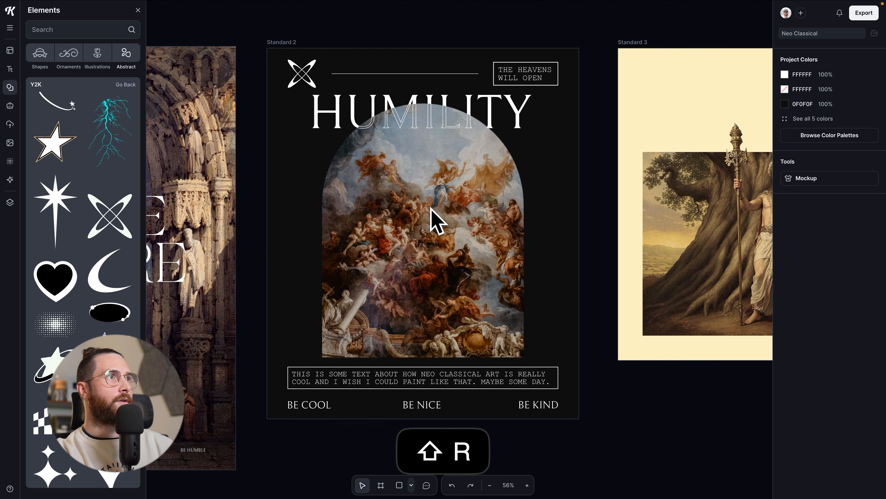
key("shift+r")
key("shift+r")
key("shift+r")
key("shift+r")
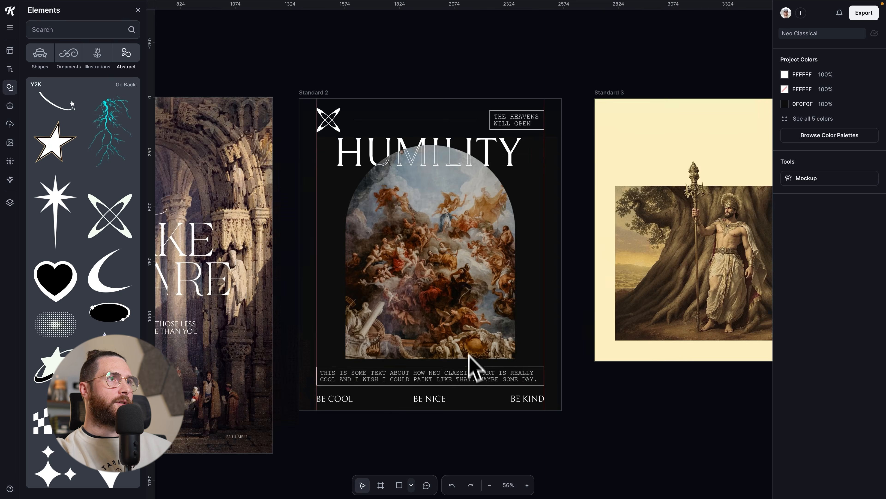
Step: Delete the horizontal divider line above the HUMILITY headline on Standard 2
scroll(475, 370, "down", 3)
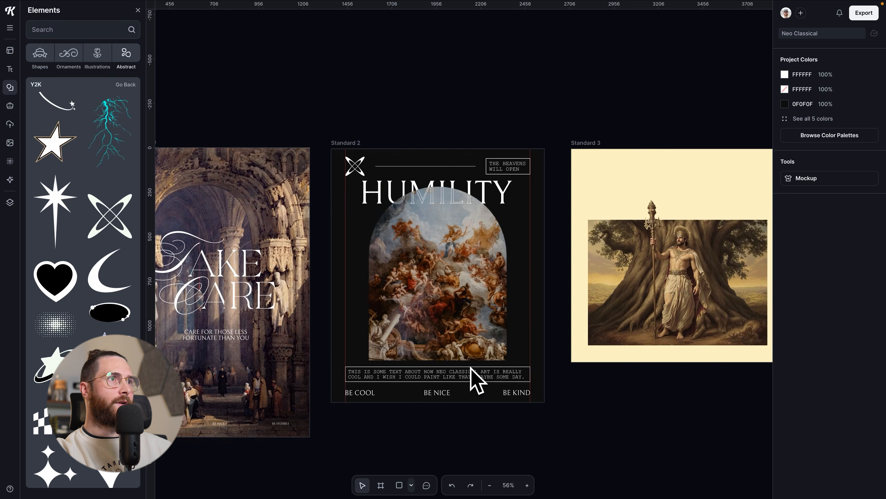
scroll(475, 379, "left", 5)
left_click(483, 36)
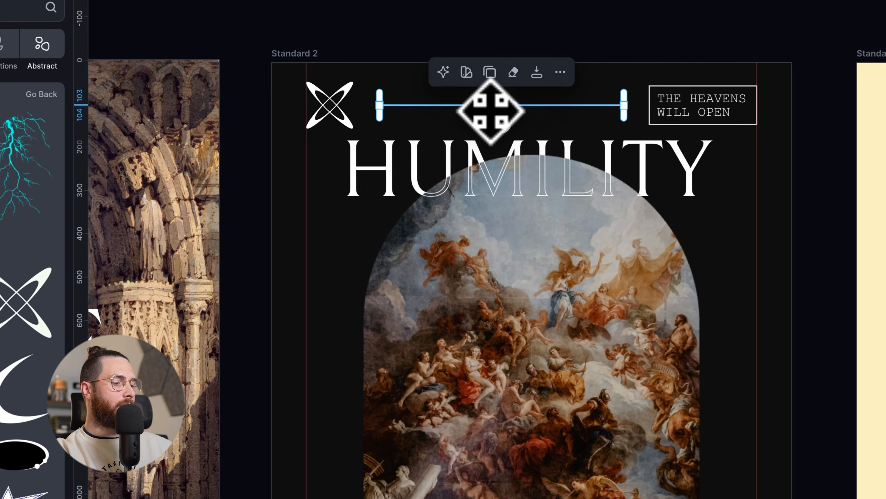
key("BackSpace")
Step: Enlarge the Y2K ornament and rotate it so it bleeds off Standard 2's top-left corner
left_click(314, 122)
left_click_drag(302, 134, 274, 159)
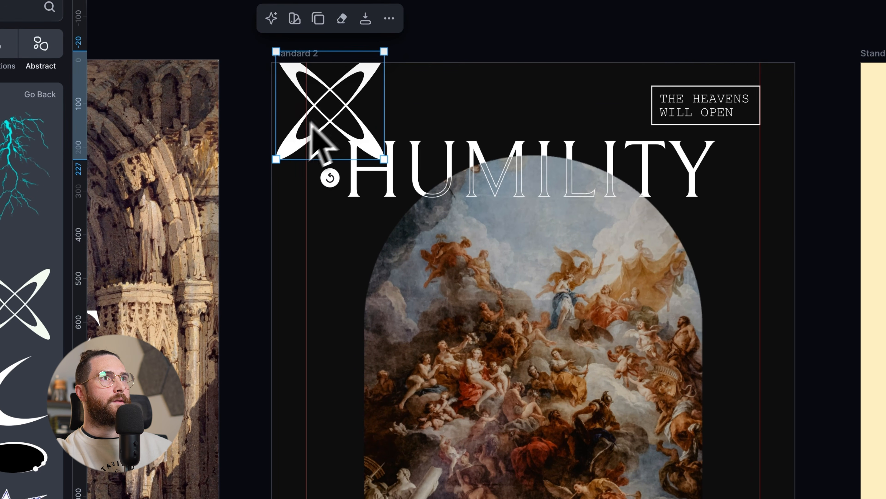
left_click_drag(330, 178, 349, 154)
Step: Widen the HUMILITY headline to 1140 px and reposition it across the top of the arched painting
left_click_drag(715, 173, 689, 183)
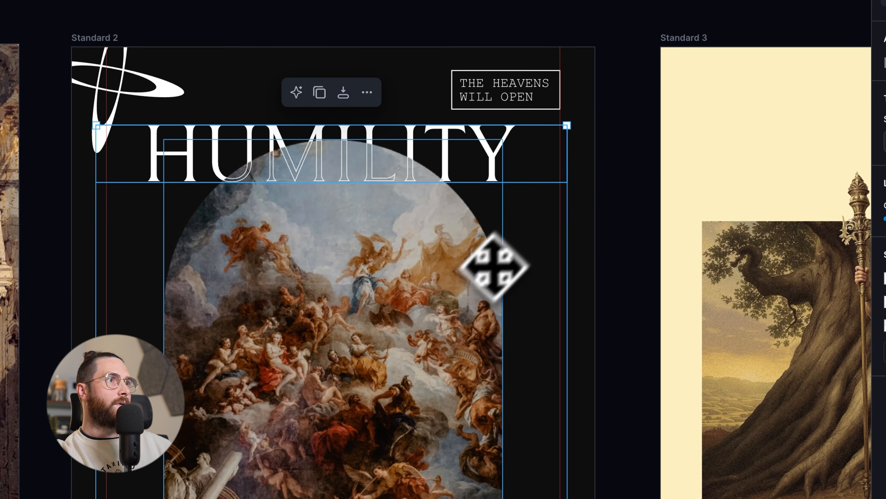
left_click_drag(574, 188, 587, 197)
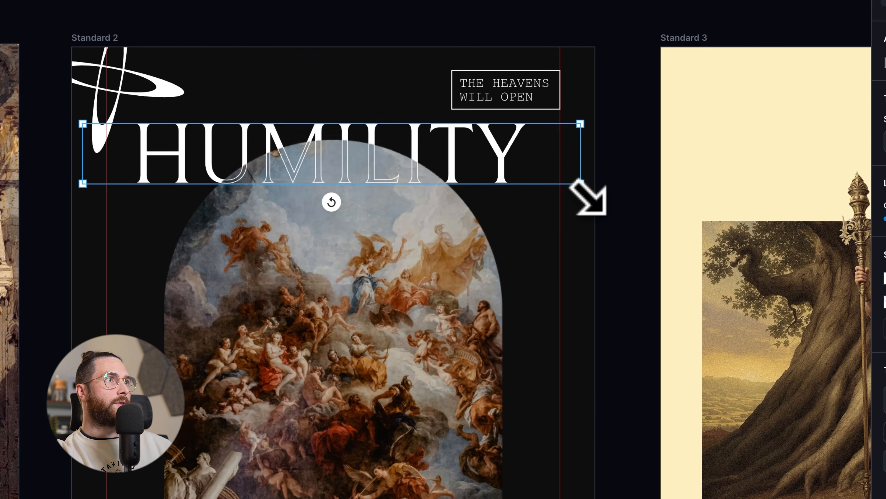
left_click_drag(496, 170, 504, 164)
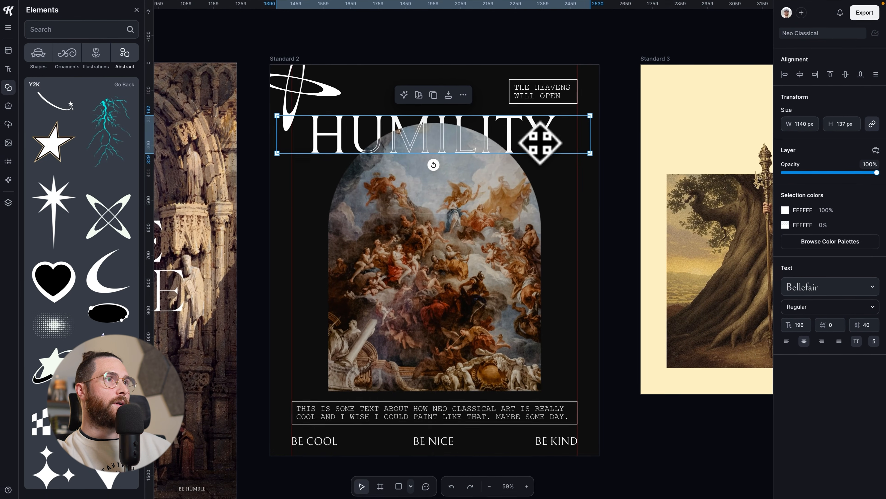
left_click_drag(530, 138, 537, 189)
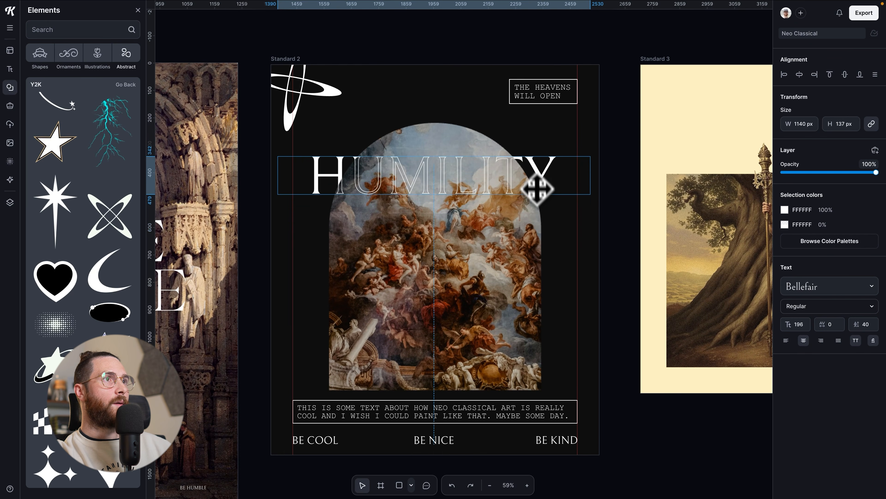
left_click_drag(532, 141, 535, 124)
mouse_move(534, 151)
left_mouse_down()
mouse_move(531, 126)
mouse_move(530, 173)
mouse_move(529, 130)
mouse_move(539, 137)
left_mouse_up()
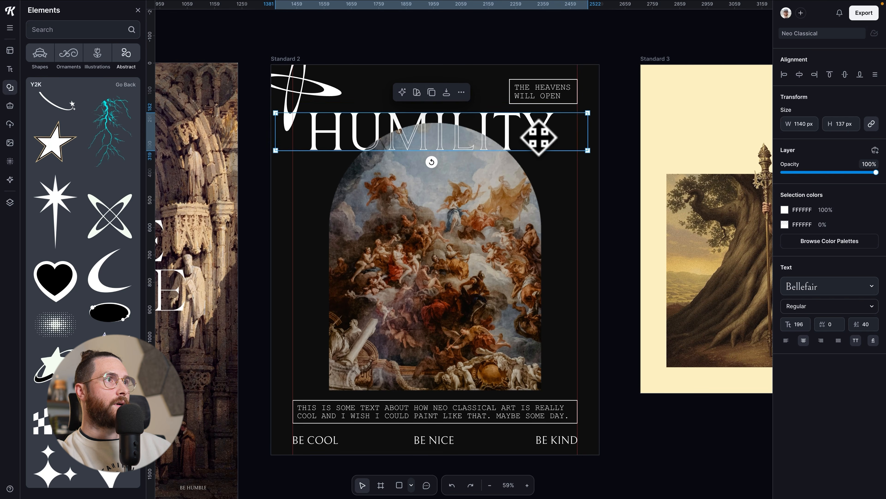
left_click(607, 201)
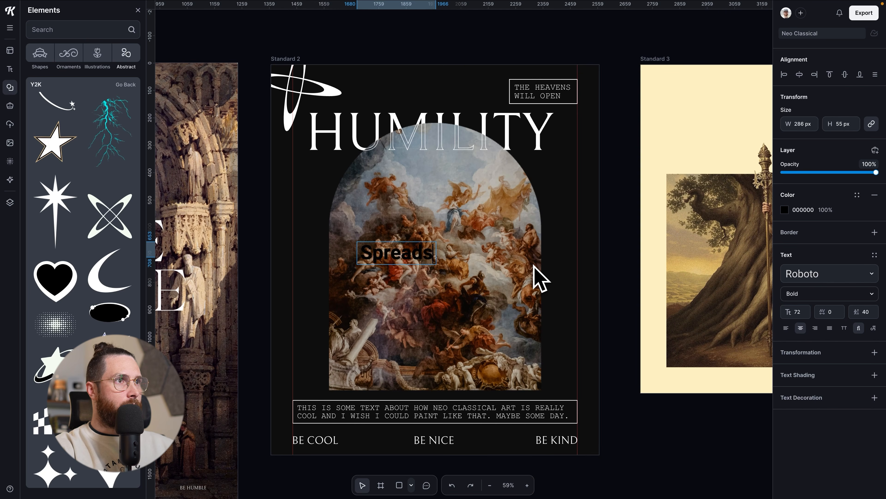
Step: Add the text Spreads over the painting, enlarged to font size 186 and coloured white FFFFFF
key("Escape")
left_click_drag(436, 242, 498, 227)
left_click(787, 211)
left_click_drag(680, 274, 621, 183)
Step: Set the Spreads text in Kuenstler Script, enlarge it to font size 289 and place it overlapping the HUMILITY headline
left_click(807, 275)
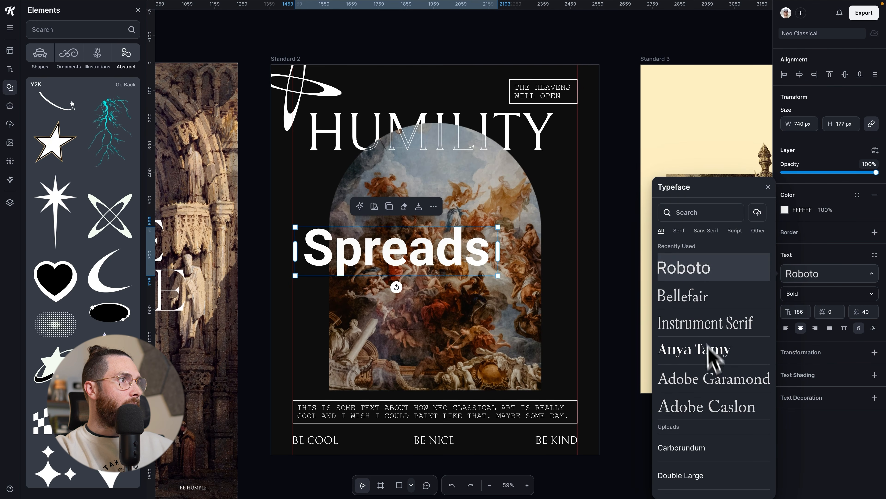
left_click(687, 214)
type("kue")
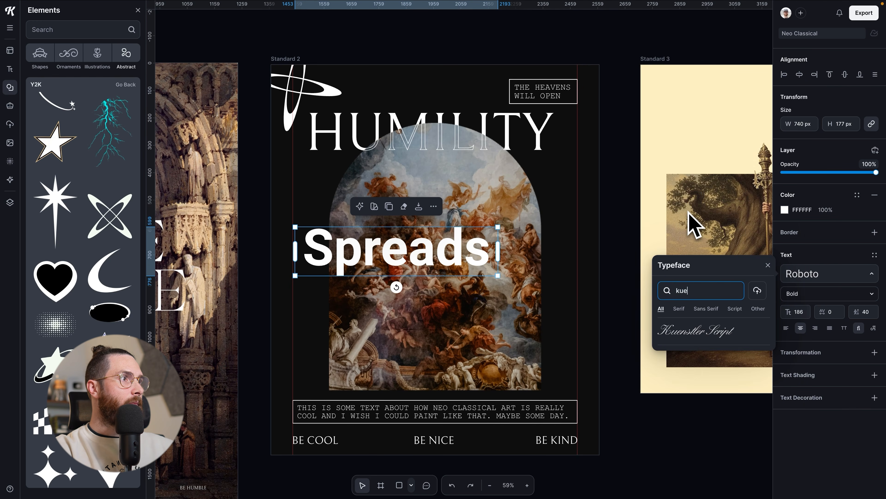
left_click(714, 333)
left_click_drag(497, 276, 543, 288)
left_click_drag(470, 255, 496, 182)
left_click_drag(570, 213, 580, 216)
Step: Apply an Angle transformation with a 23% curve to Spreads and scale it to about 705 px wide beneath HUMILITY
left_click(875, 352)
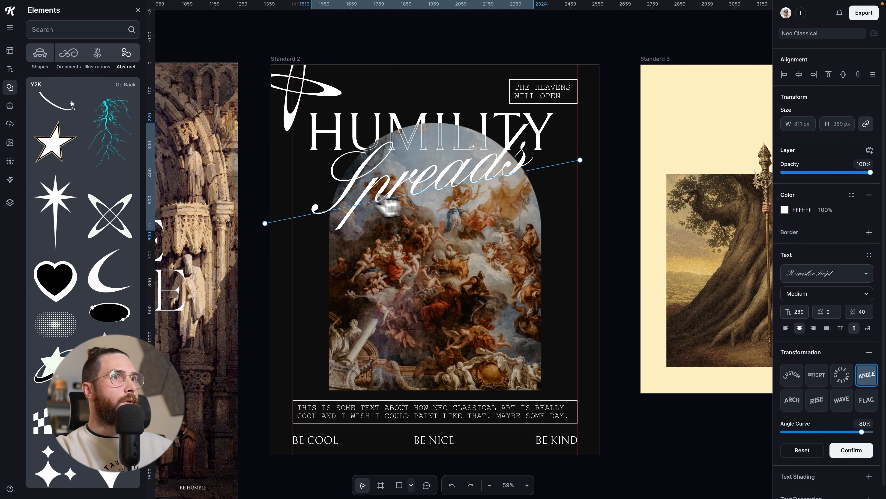
left_click_drag(272, 224, 264, 195)
left_click_drag(582, 157, 580, 174)
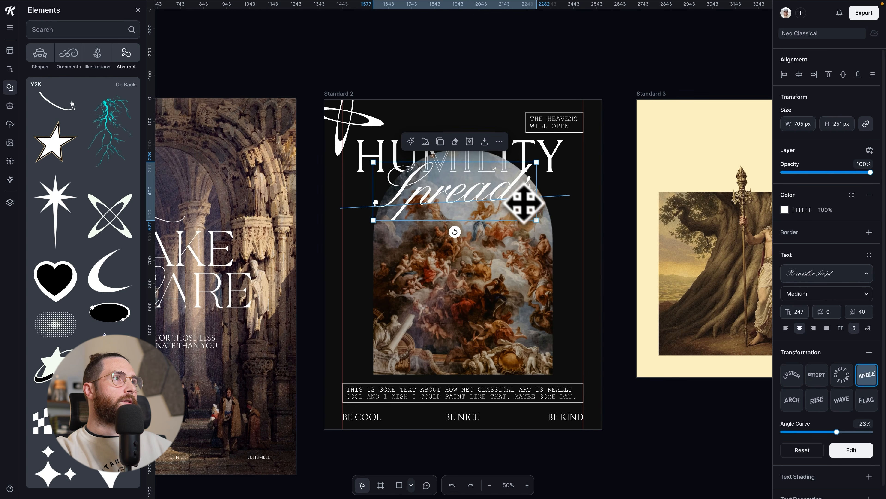
left_click(588, 239)
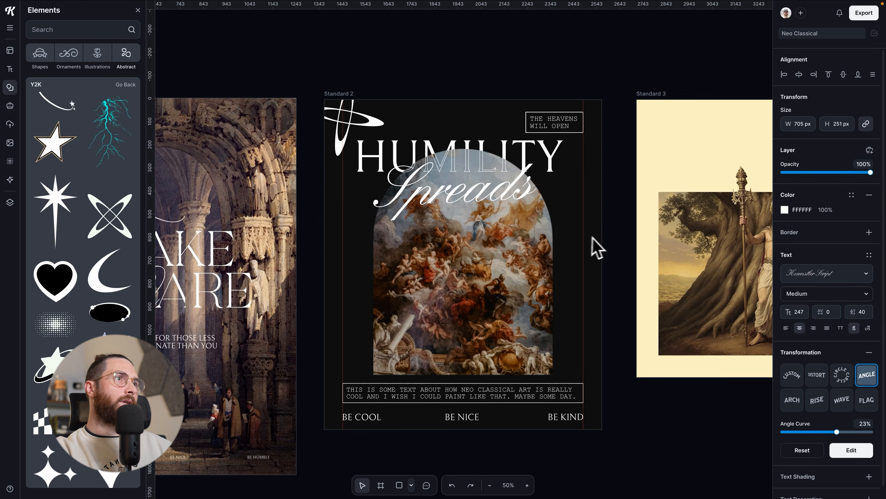
left_click(530, 204)
left_click(501, 188)
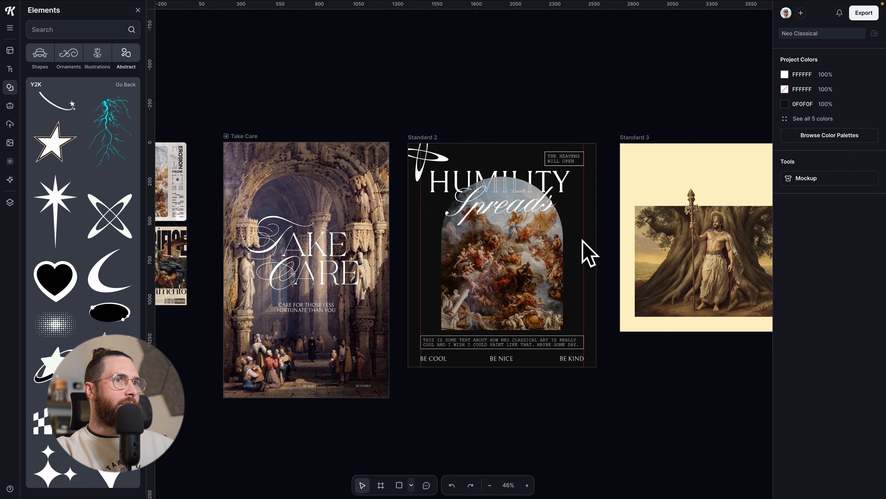
Step: Duplicate the THE HEAVENS WILL OPEN text onto the painting's left edge and change it to MORE SUB TEXT ABOUT THIS
scroll(582, 241, "up", 2)
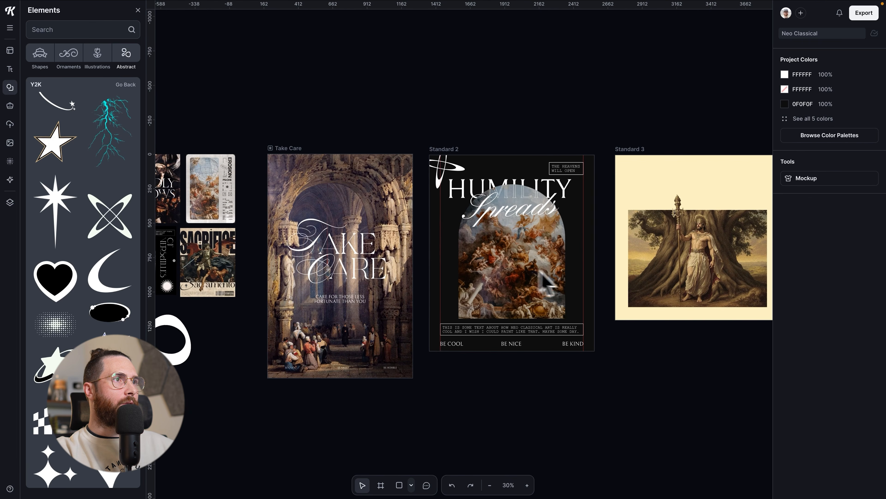
scroll(574, 276, "up", 5)
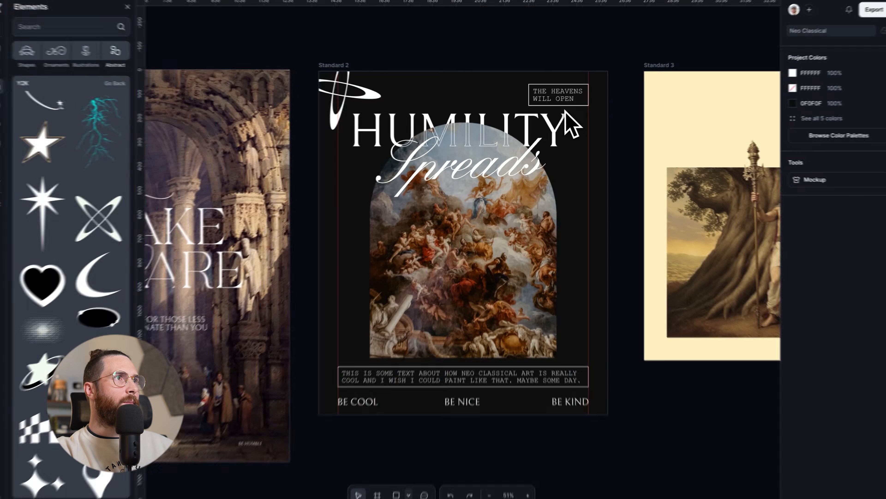
left_click_drag(570, 95, 321, 348)
scroll(332, 343, "up", 4)
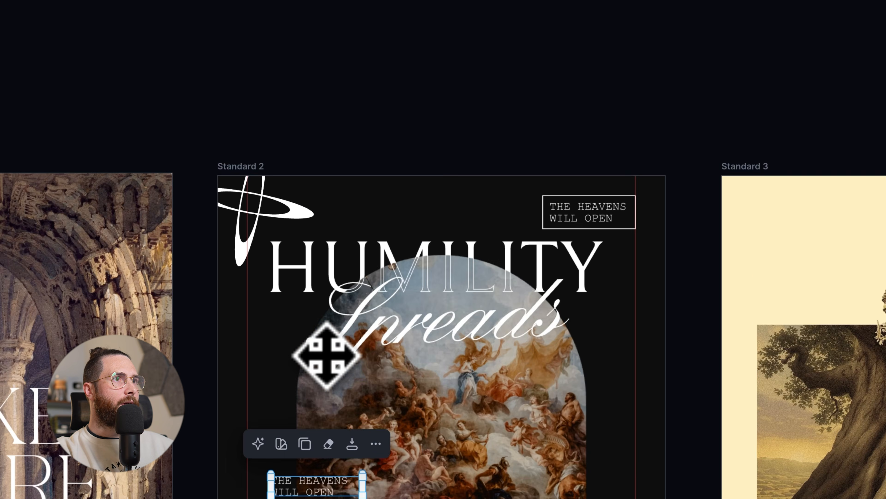
scroll(329, 367, "down", 5)
scroll(329, 369, "up", 5)
double_click(324, 286)
key("super+a")
type("more")
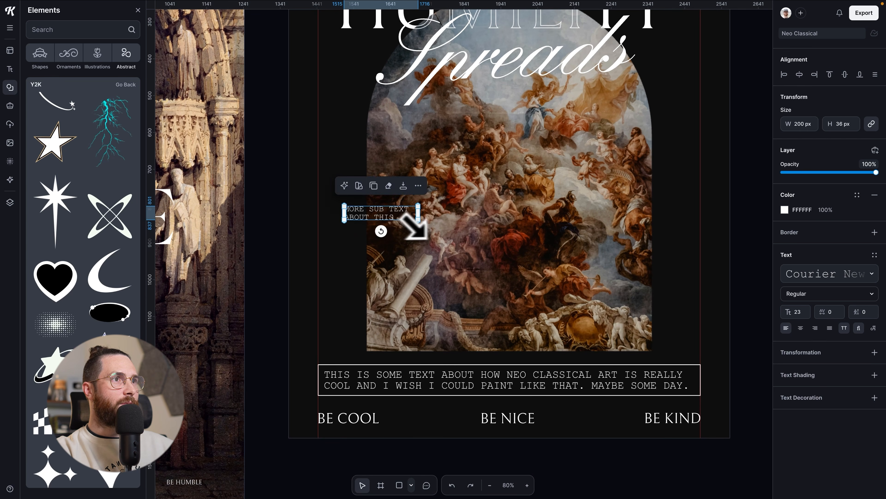
Step: Duplicate the small caption to the painting's lower right, align it right and change it to LOOK AT THIS REALLY CLOSELY
left_click_drag(411, 217, 615, 322)
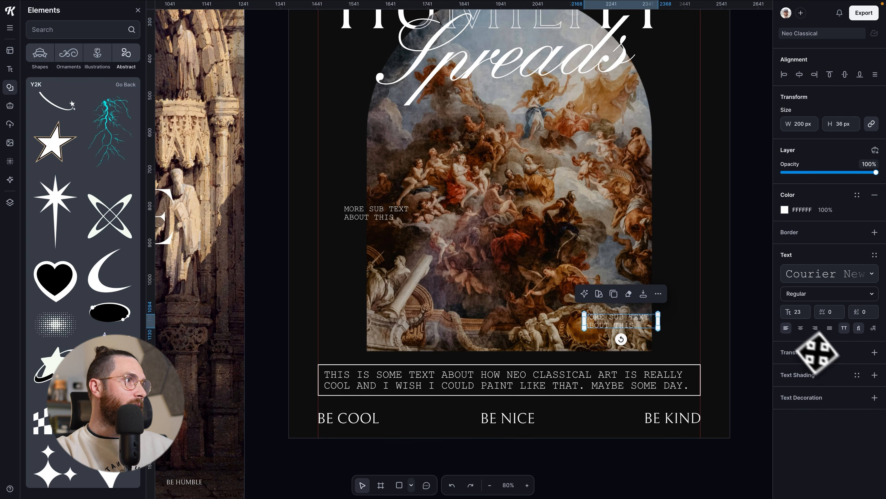
left_click_drag(667, 329, 629, 323)
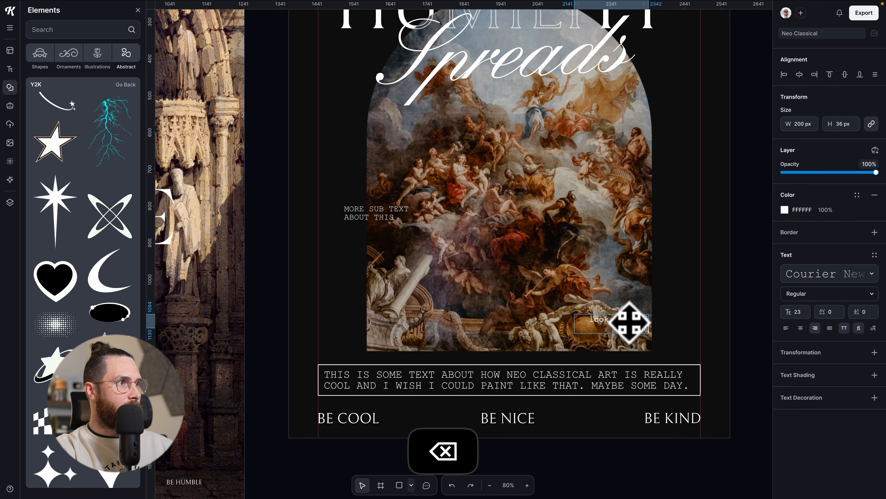
type("ly")
left_click(679, 305)
Step: Hide the rulers and guides and shift the LOOK AT THIS REALLY CLOSELY caption across the painting's right edge
scroll(688, 303, "down", 5)
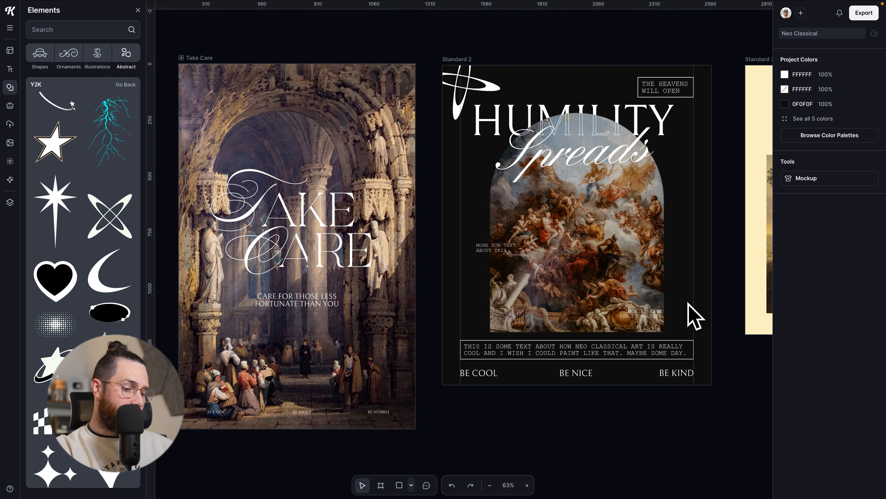
scroll(621, 323, "down", 3)
scroll(593, 349, "down", 2)
key("shift+r")
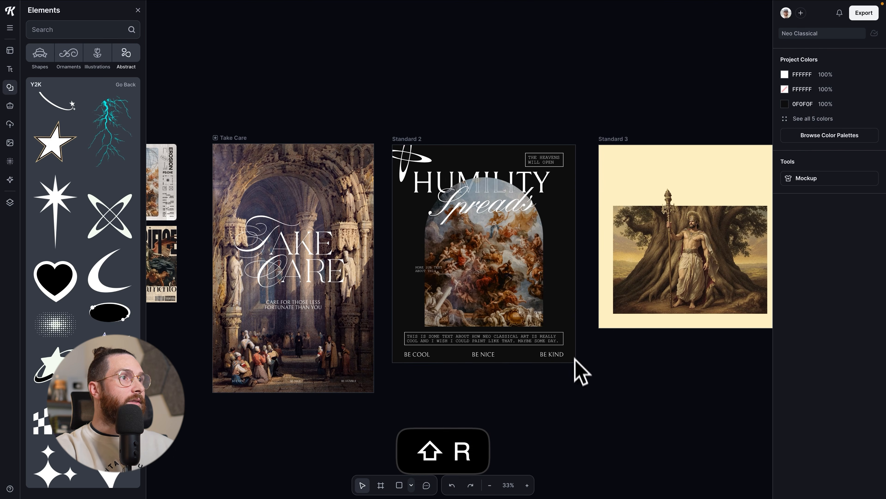
left_click(540, 318)
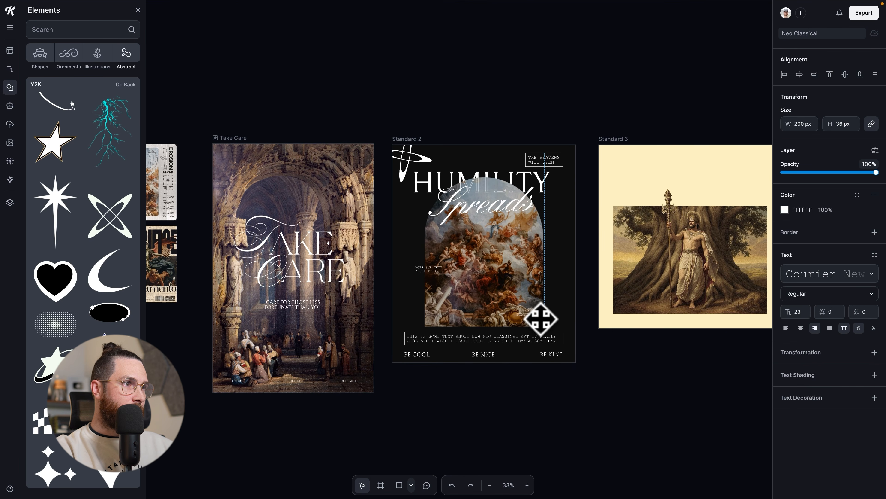
left_click(628, 380)
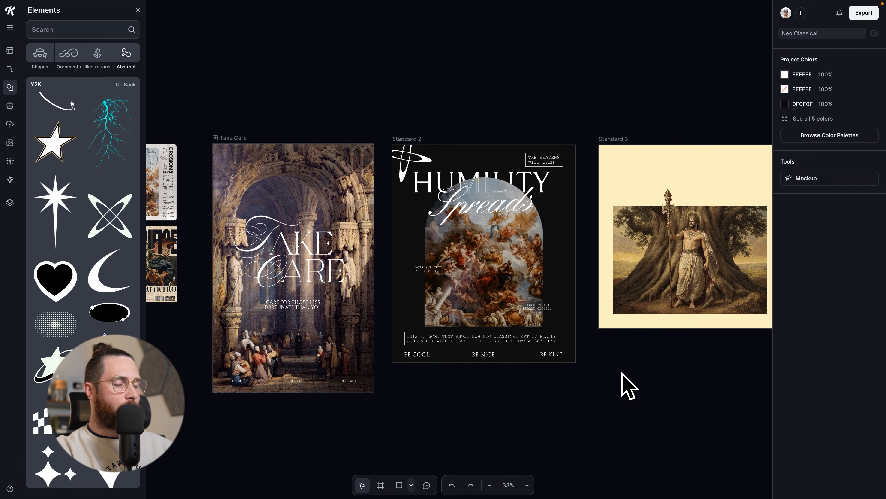
scroll(573, 390, "down", 3)
scroll(244, 322, "up", 3)
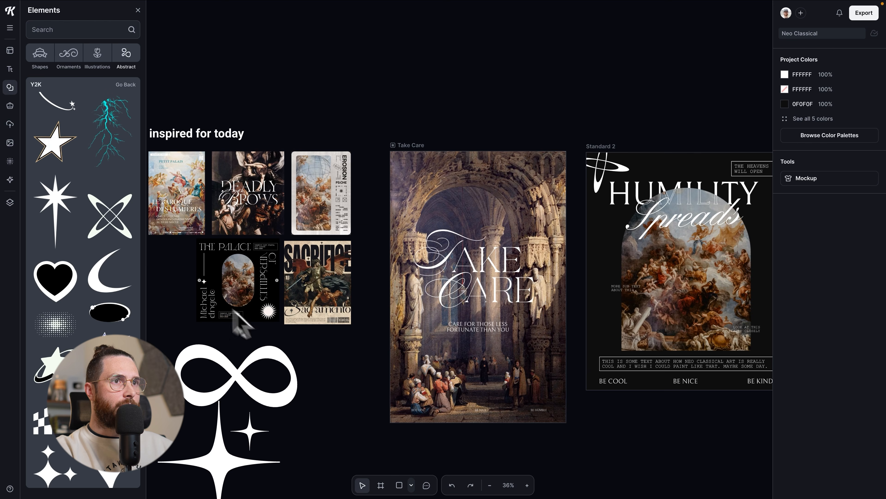
scroll(548, 370, "right", 5)
scroll(549, 369, "up", 2)
left_click_drag(416, 389, 406, 325)
left_click(425, 340)
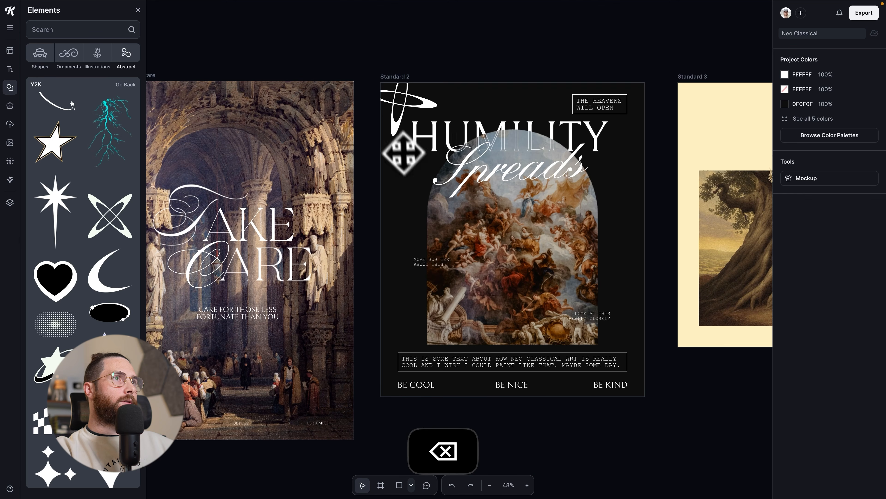
left_click_drag(406, 154, 422, 123)
Step: Move the HUMILITY headline and the Spreads script down together so they overlap more of the arched painting
left_click(580, 164)
left_click(593, 142, "shift")
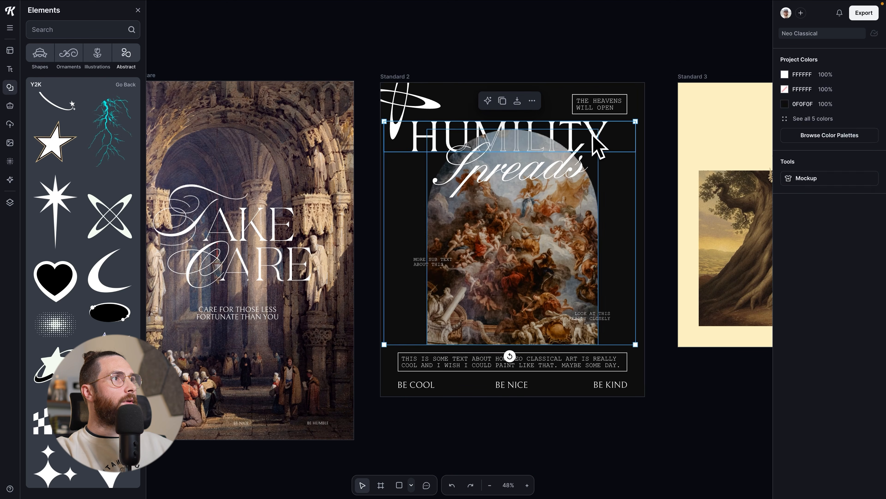
left_click_drag(561, 171, 561, 190)
left_click(664, 252)
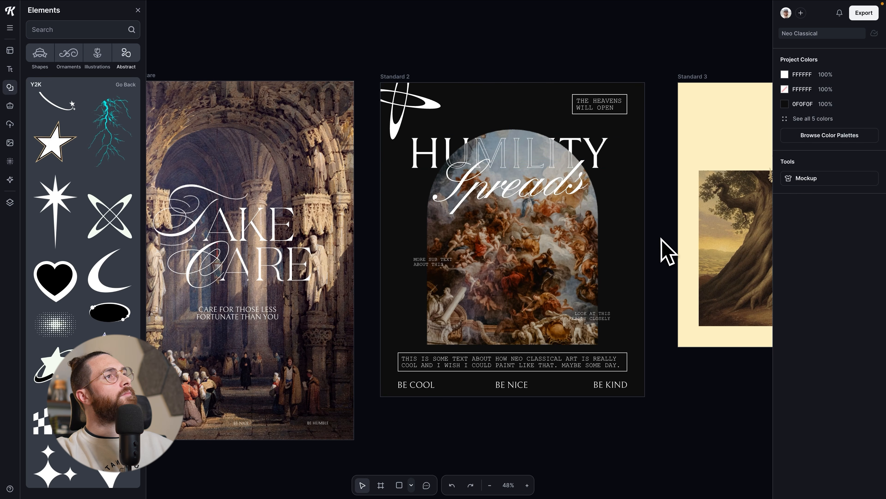
Step: Nudge the BE COOL, BE NICE, BE KIND row up slightly and centre BE NICE horizontally on Standard 2
scroll(665, 252, "right", 2)
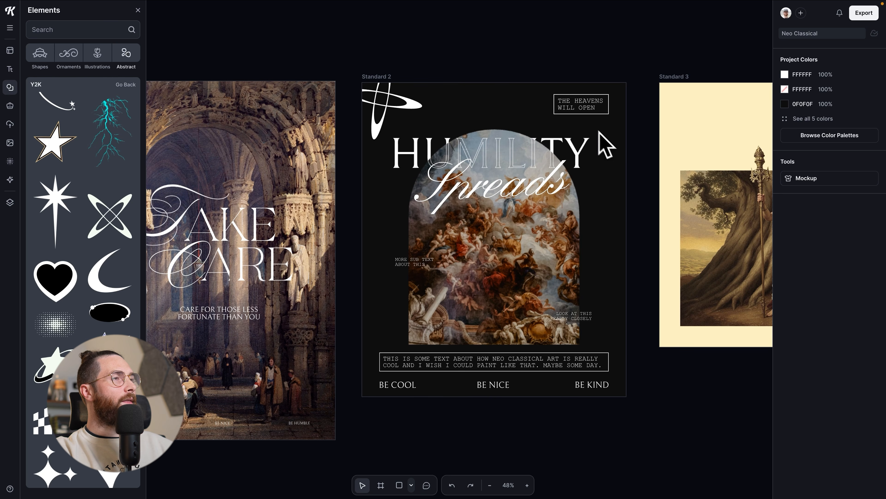
scroll(615, 168, "down", 1)
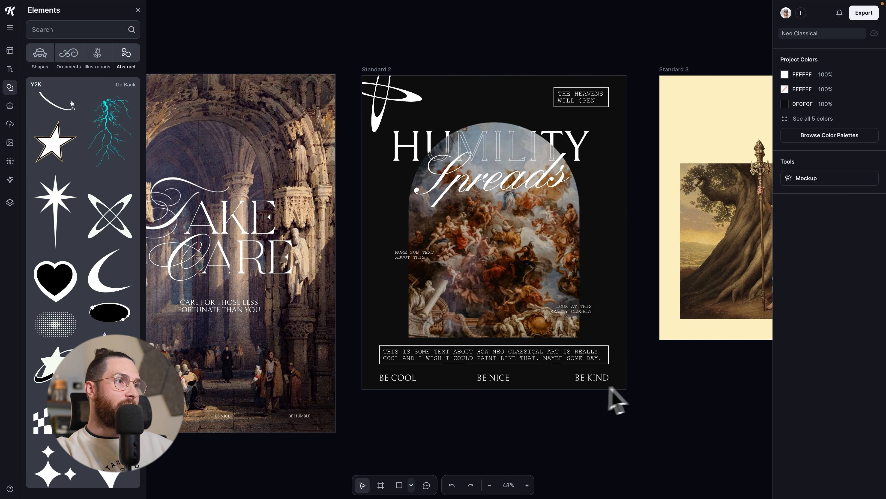
left_click(491, 379)
left_click_drag(583, 380, 583, 379)
left_click(585, 394)
left_click(509, 379)
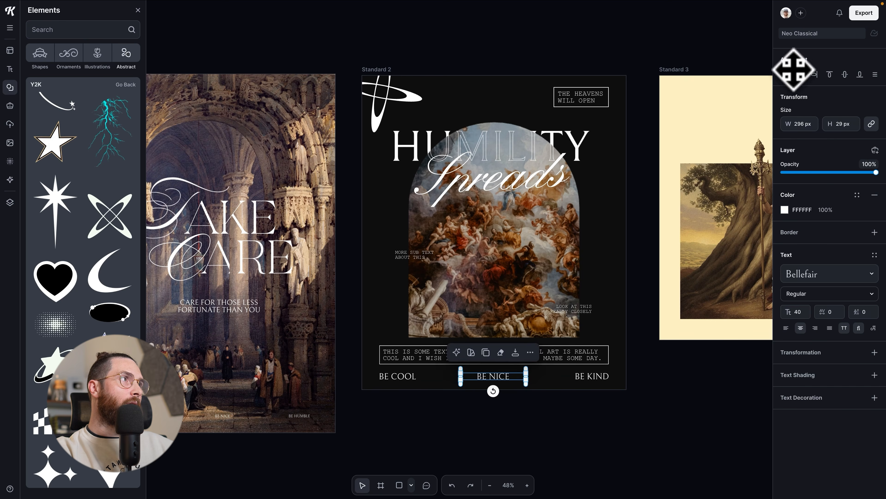
left_click(678, 402)
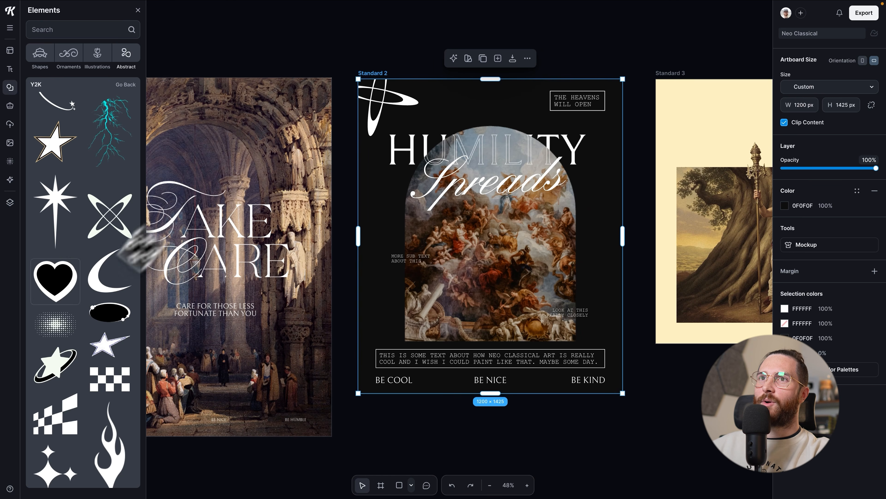
Step: Apply the dark creased plastic texture from Plastic Textures to the whole Standard 2 artboard
left_click(10, 161)
scroll(99, 189, "down", 5)
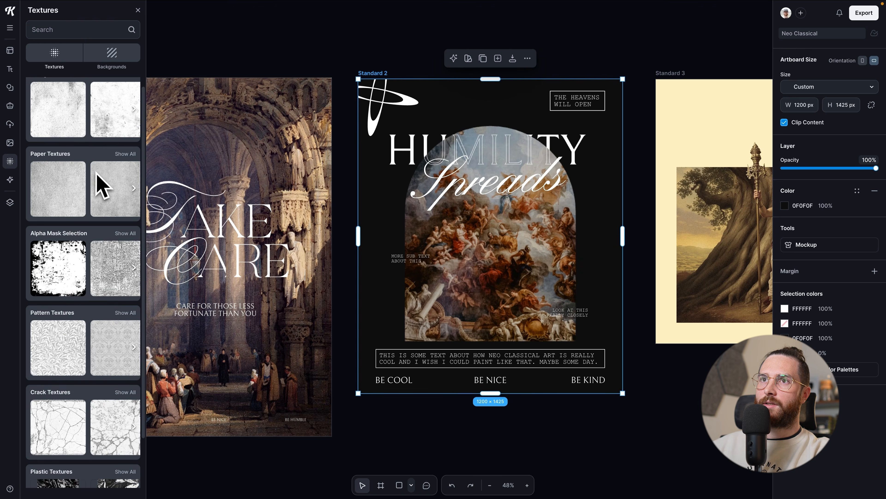
scroll(115, 272, "down", 1)
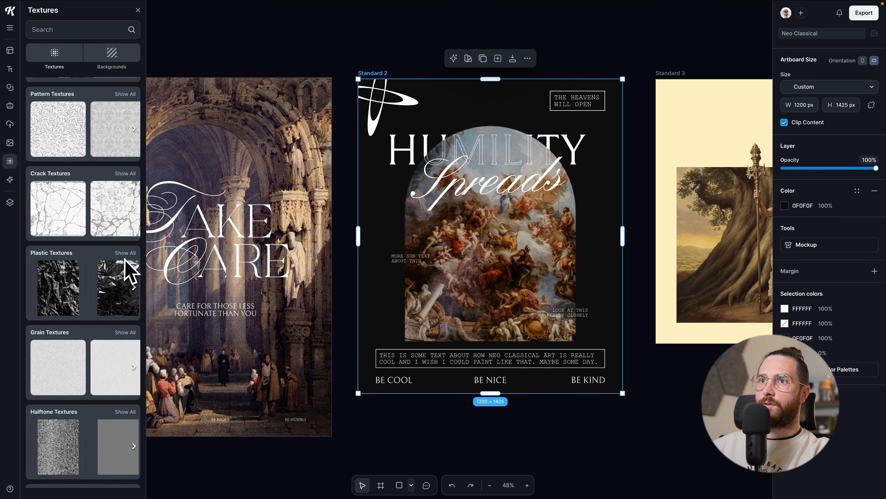
left_click(126, 253)
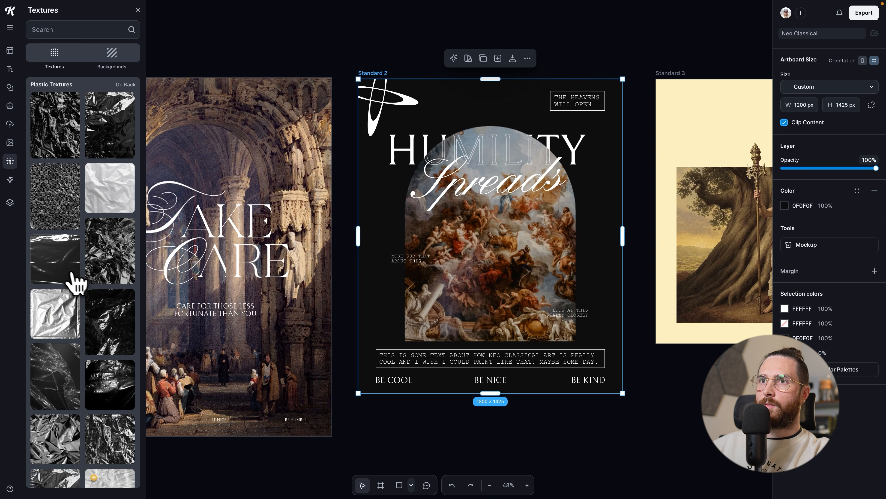
left_click(60, 260)
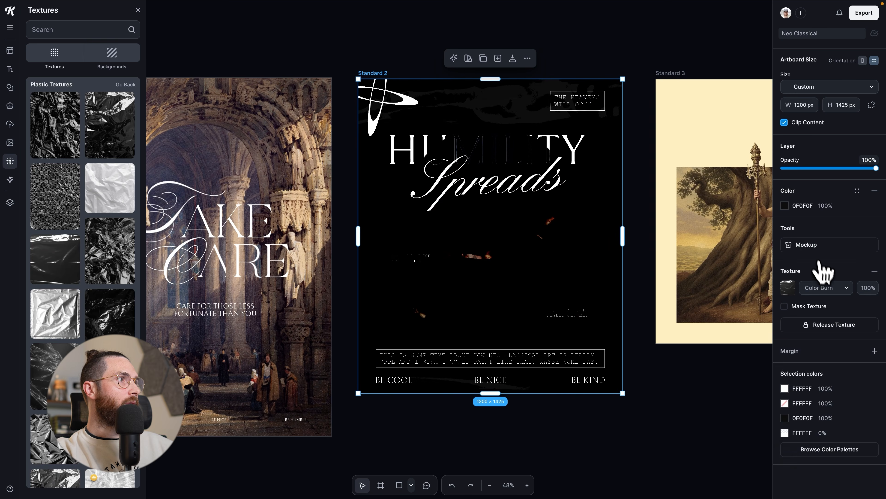
Step: Blend the plastic texture on Standard 2 with Screen and lower its opacity to 90%
left_click(823, 287)
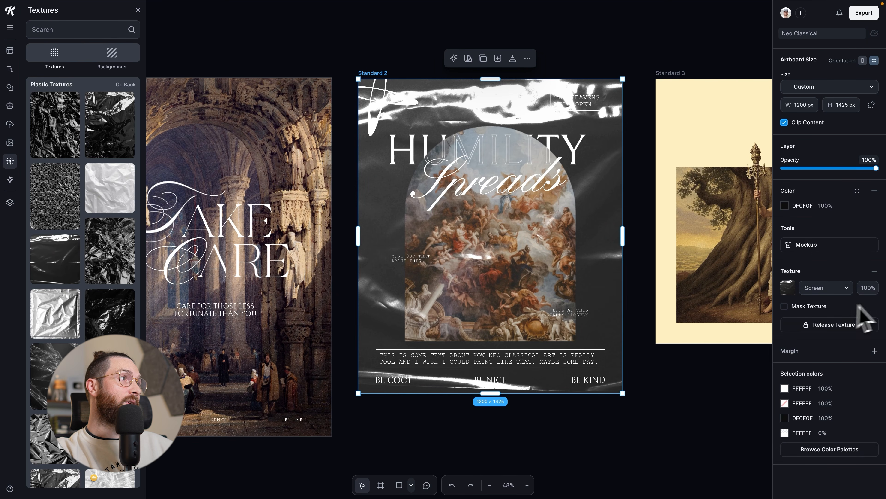
type("90")
key("Return")
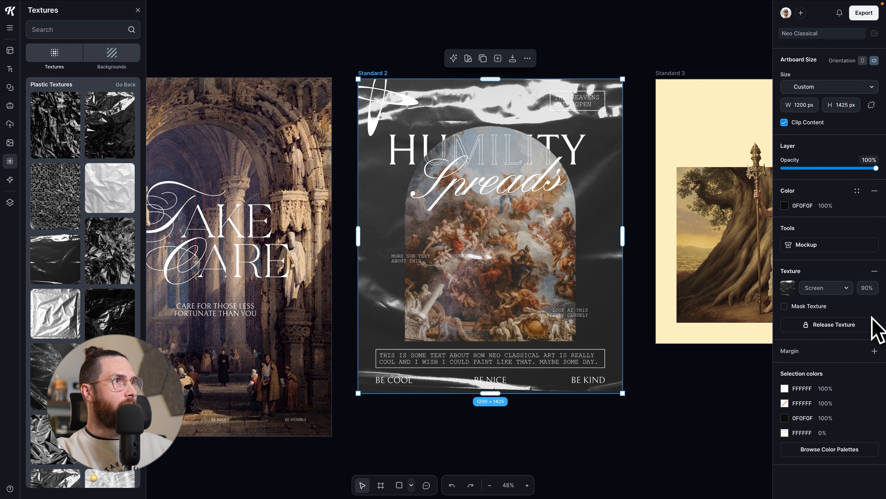
left_click(712, 395)
scroll(688, 391, "down", 3)
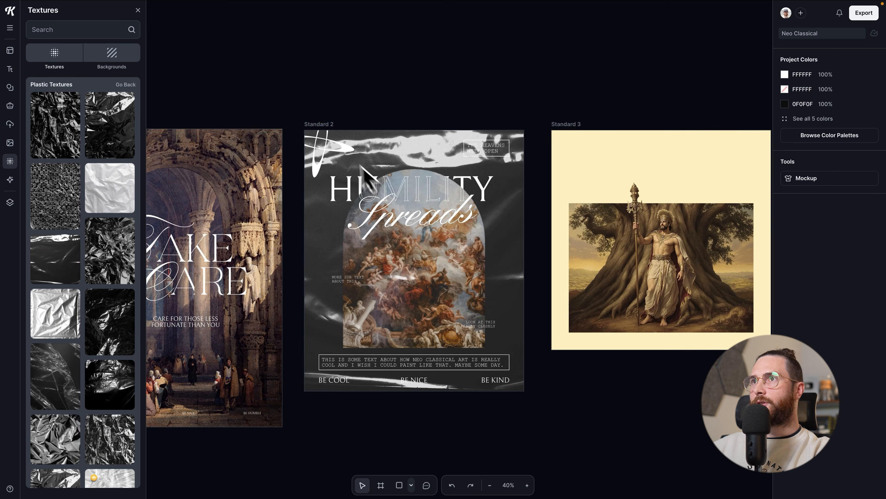
Step: Try other crumpled plastic textures on Standard 2 and return to the dark one with white streaks
left_click(313, 133)
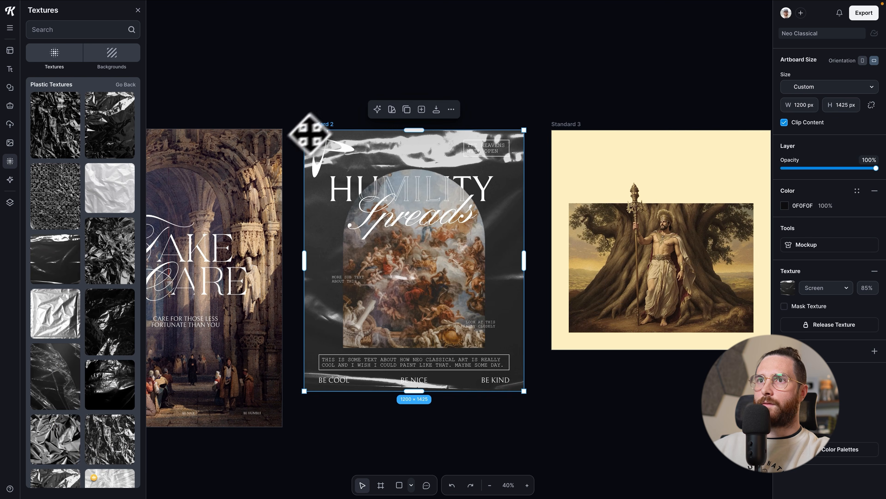
left_click(106, 334)
left_click(109, 150)
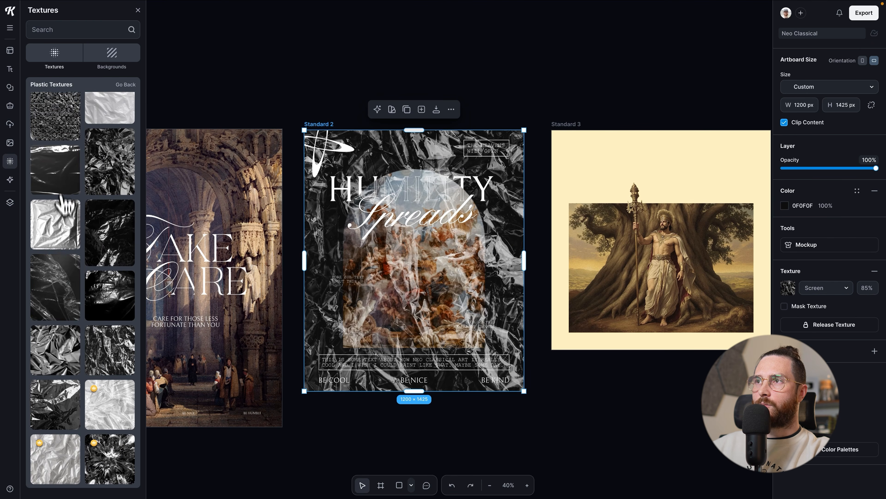
left_click(65, 178)
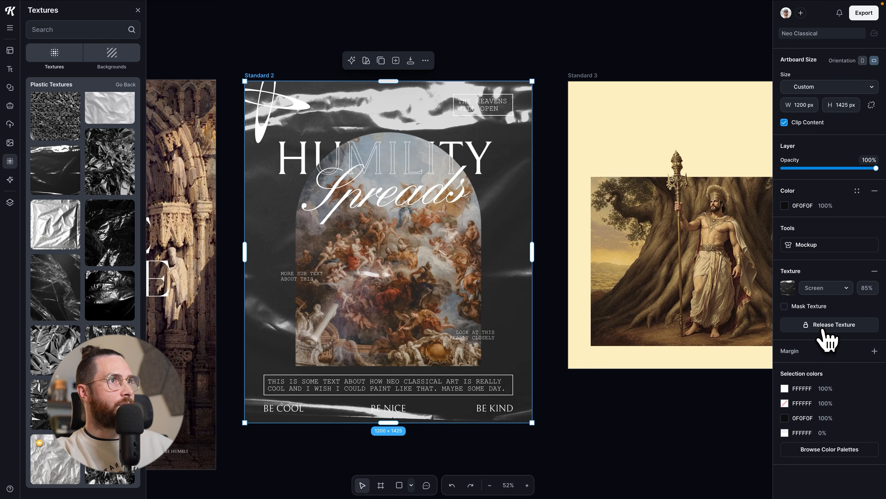
Step: Release the texture from Standard 2, enlarge it to about 1473 × 1625 px past the artboard edges, and blend it with Screen
left_click(825, 328)
left_click_drag(562, 82, 561, 57)
left_click_drag(558, 422, 578, 452)
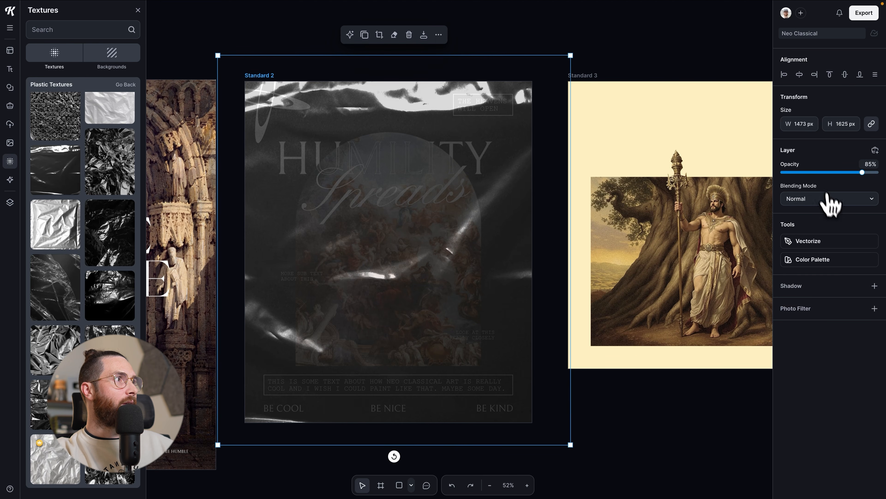
left_click(831, 201)
left_click(812, 266)
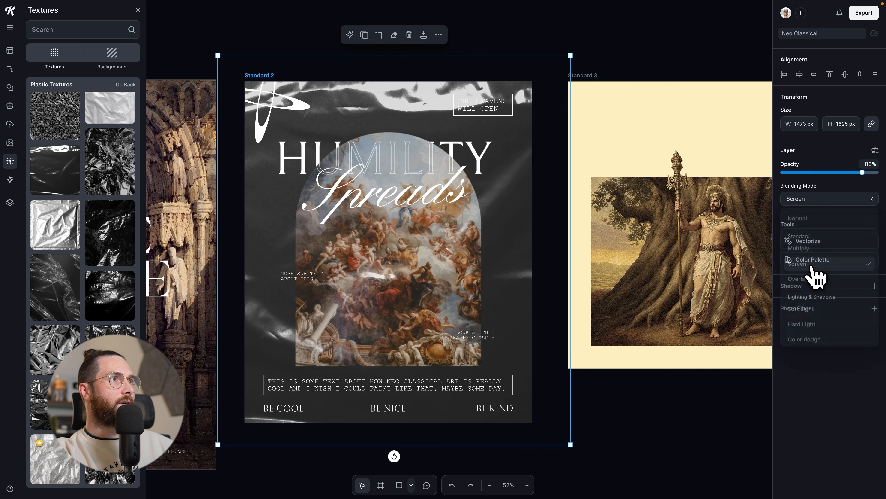
Step: Rename the Standard 2 artboard to Humility Spreads
left_click(629, 79)
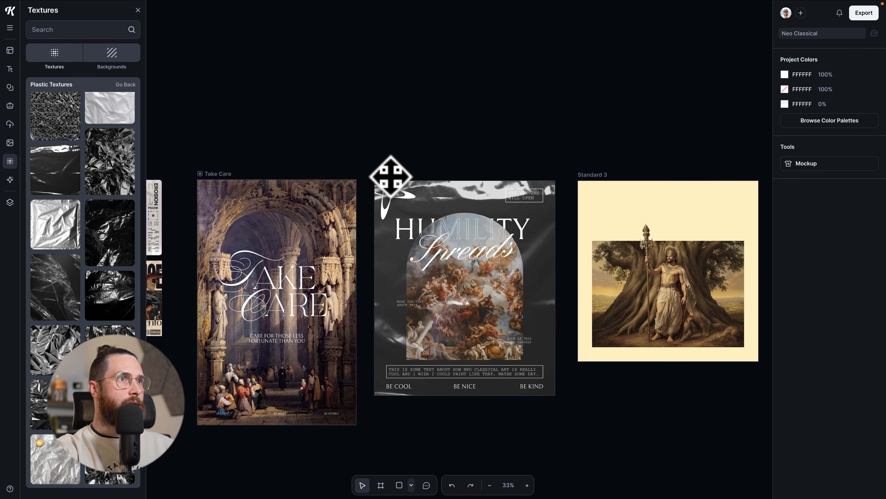
left_click(623, 340)
scroll(623, 340, "down", 1)
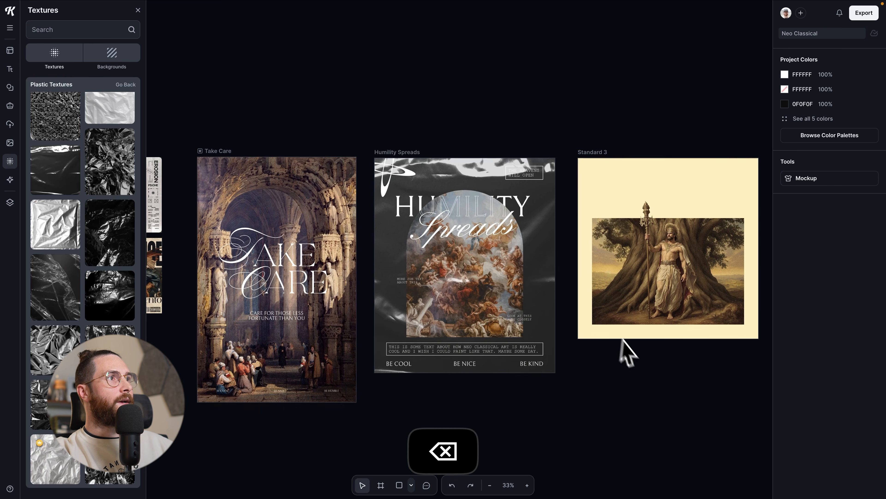
Step: Lock the plastic texture overlay on Humility Spreads
scroll(632, 350, "right", 2)
left_click_drag(552, 155, 550, 155)
left_click(517, 352)
left_click(479, 369)
left_click(470, 121)
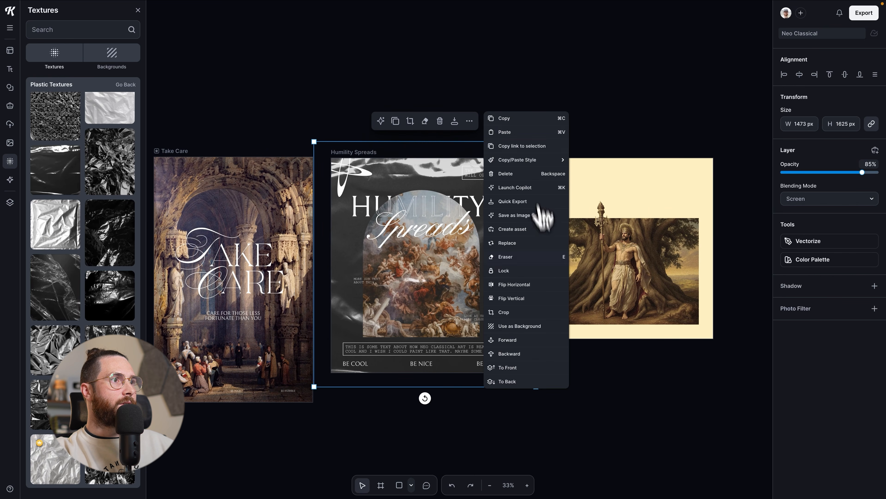
left_click(524, 267)
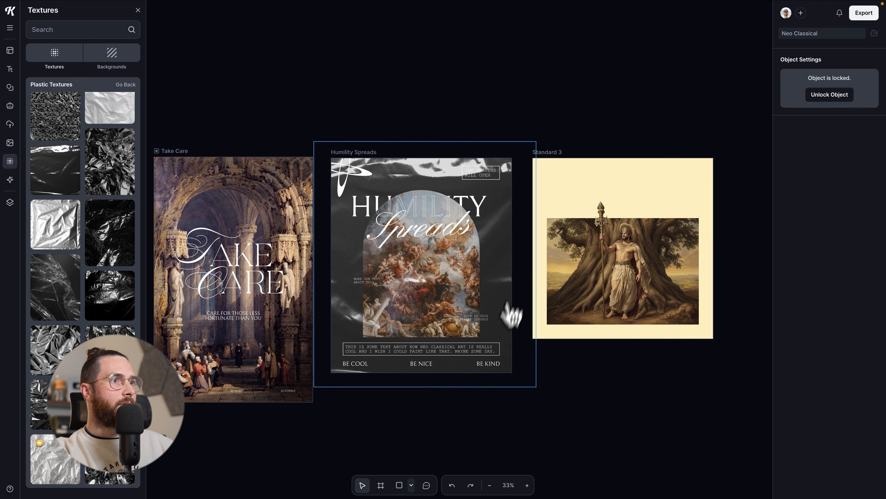
Step: Copy the BE COOL, BE NICE, BE KIND row beneath the painting on Standard 3 and recolour it dark grey #282828
left_click(375, 375)
left_click_drag(398, 367, 686, 336)
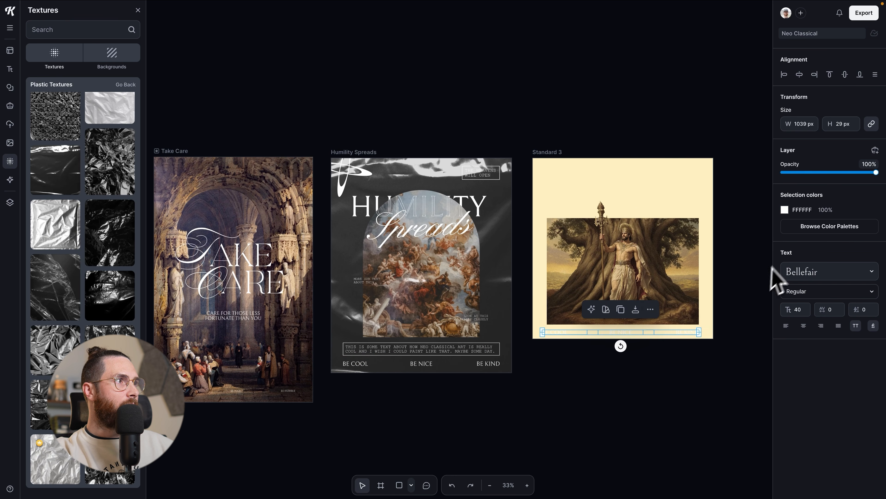
left_click(787, 210)
left_click(662, 311)
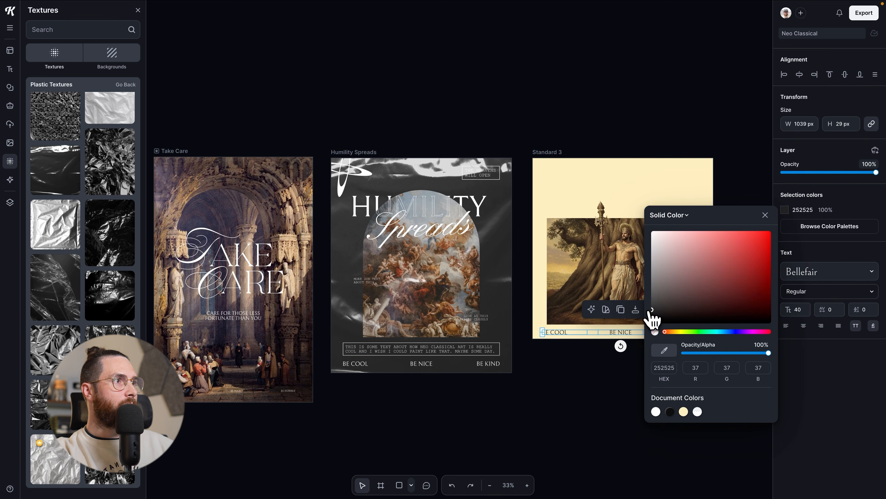
left_click(588, 386)
Step: Place BE COOL and BE KIND flush with the painting's left and right edges on Standard 3, with BE NICE between them
scroll(588, 386, "right", 1)
scroll(614, 371, "up", 5)
scroll(617, 369, "right", 3)
left_click_drag(354, 310, 364, 305)
left_click_drag(609, 313, 608, 308)
left_click_drag(480, 310, 479, 307)
Step: Undo the background rectangle's accidental move and align BE COOL, BE NICE and BE KIND on Standard 3 to their vertical middle
left_click_drag(517, 308, 559, 308)
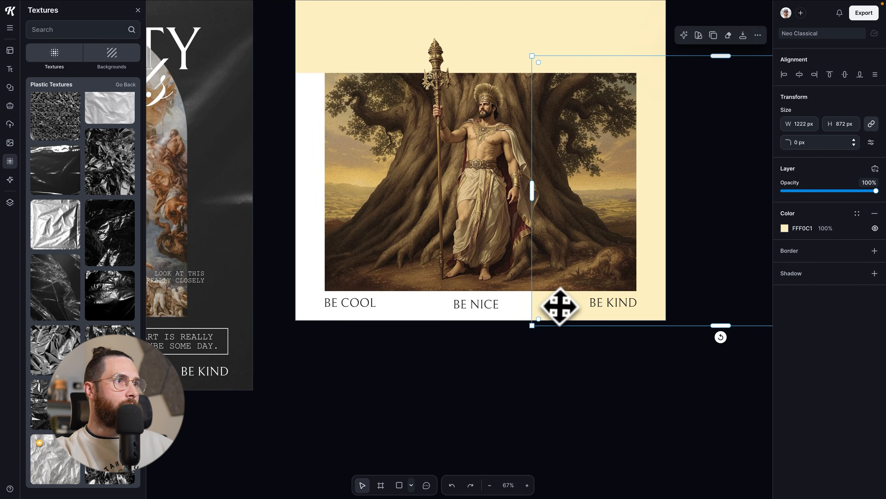
key("super+z")
left_click(372, 307)
left_click(475, 302, "shift")
left_click(628, 309, "shift")
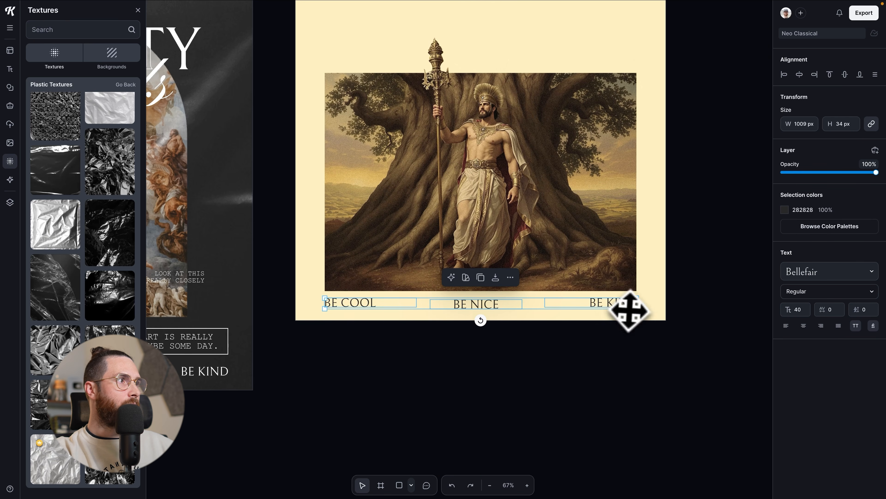
left_click(844, 75)
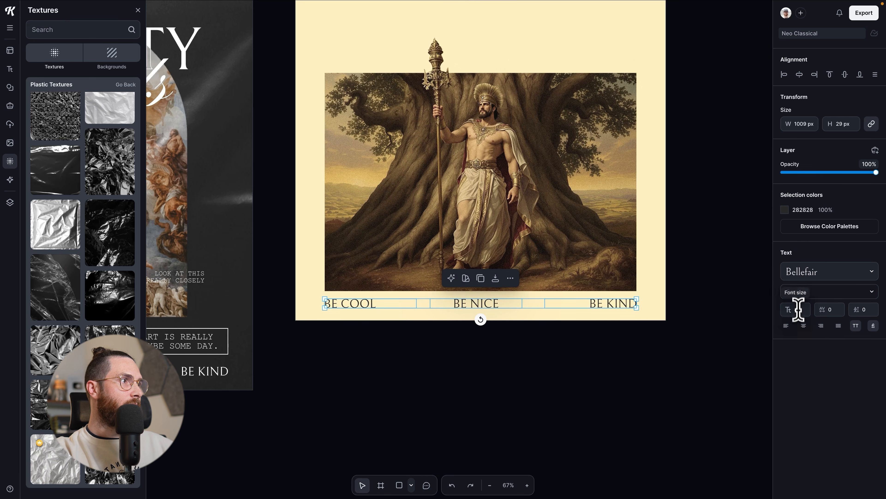
left_click(704, 376)
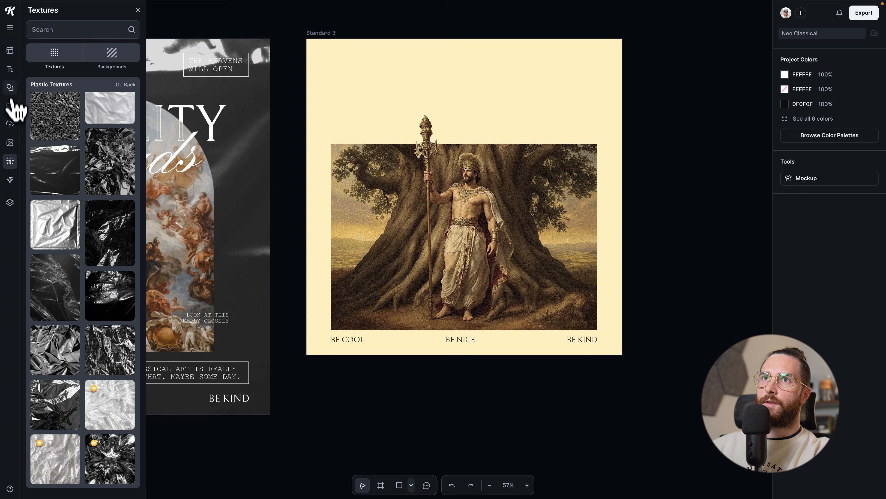
Step: Search the elements for "dashed line" and insert a thin straight dashed line
left_click(11, 88)
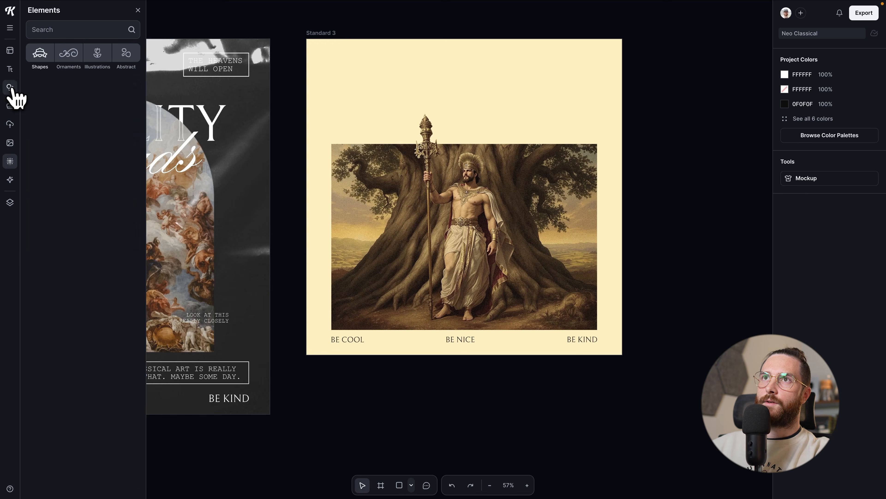
left_click(59, 30)
type("dash")
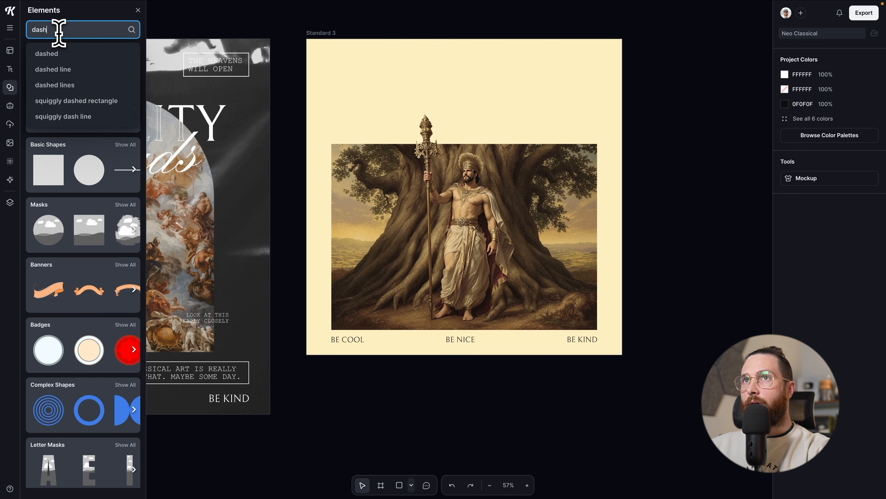
type("ed line")
key("Return")
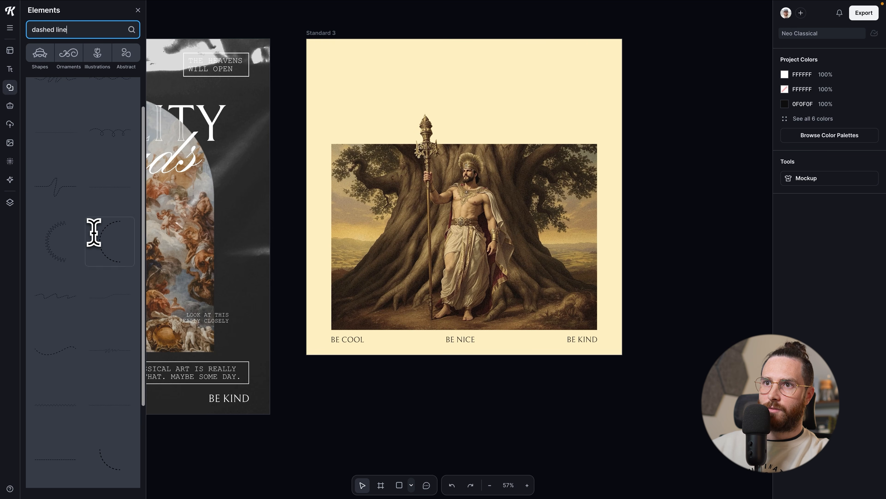
left_click(55, 366)
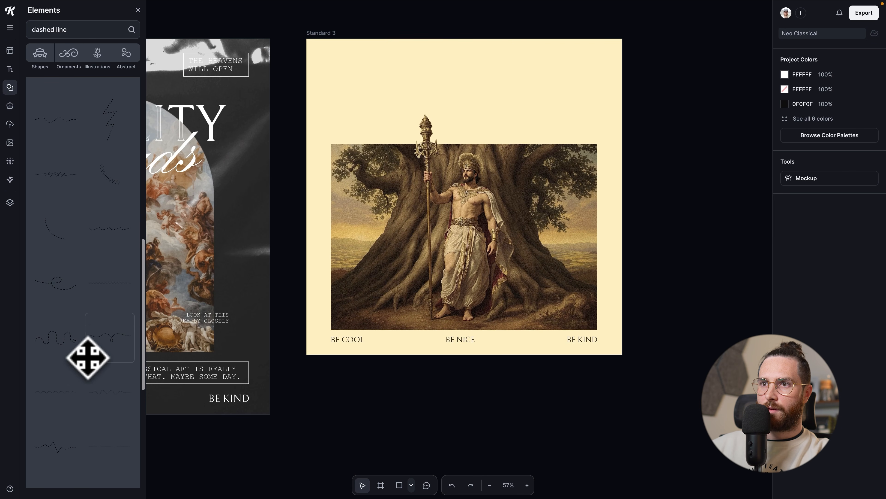
left_click(105, 441)
Step: Place the dashed line beside BE COOL on Standard 3 and set its width to 300 px
left_click_drag(332, 238, 365, 269)
left_click_drag(407, 339, 415, 340)
scroll(415, 340, "up", 5)
left_click_drag(663, 344, 355, 355)
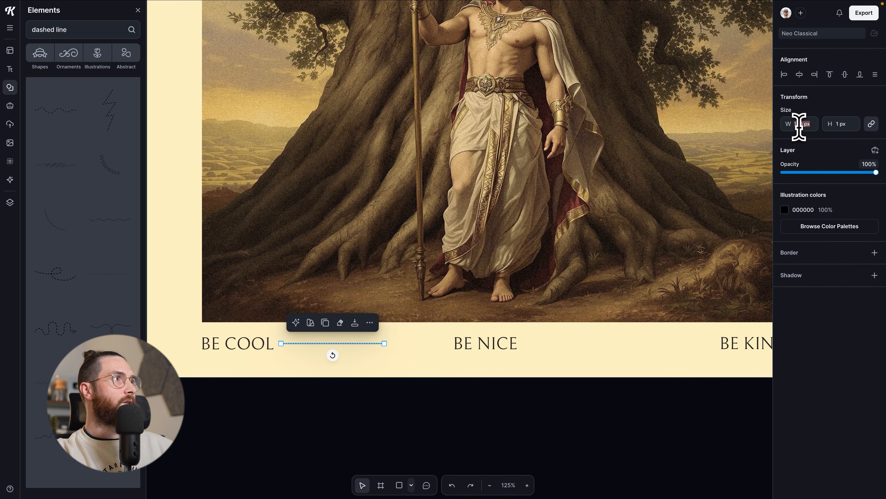
type("300")
key("Return")
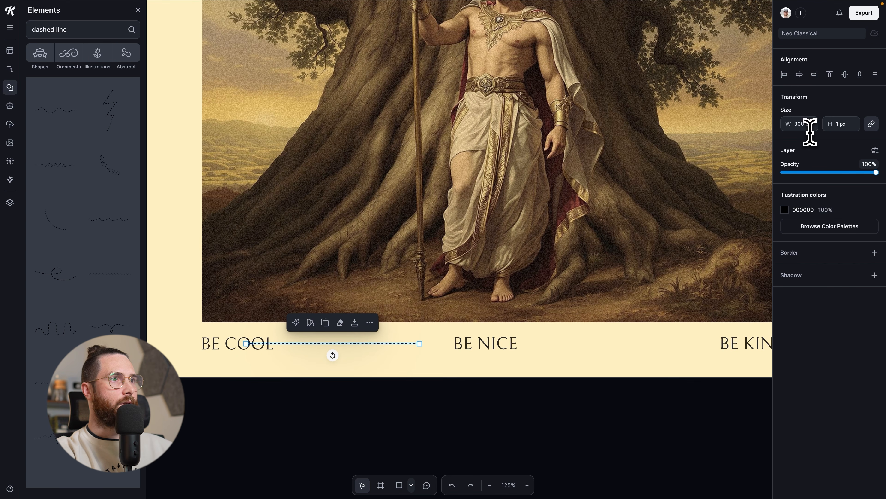
Step: Fit the dashed line between BE COOL and BE NICE and place a copy just after BE NICE
left_click_drag(360, 349, 606, 346)
left_click(366, 406)
scroll(366, 384, "right", 2)
left_click(370, 346)
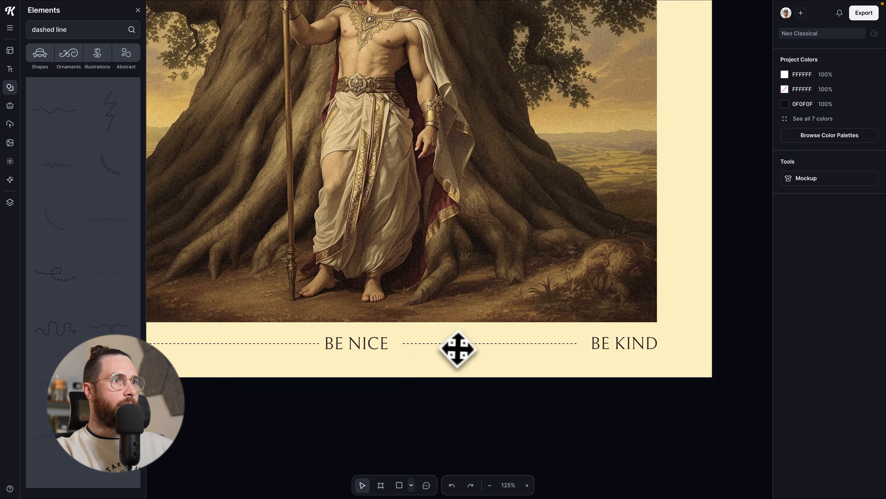
left_click_drag(458, 349, 450, 347)
left_click(455, 391)
scroll(455, 385, "right", 1)
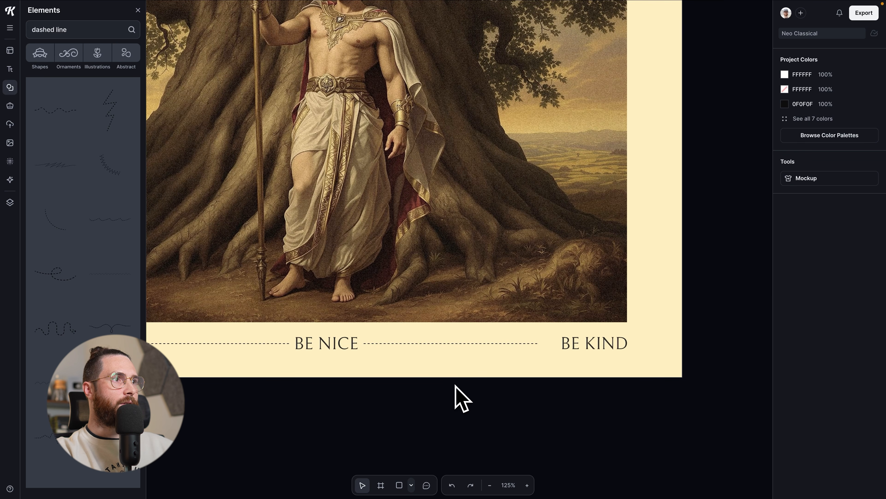
Step: Extend the second dashed line up to BE KIND with an overlapping copy shifted to the right
scroll(456, 398, "up", 3)
left_click(389, 334)
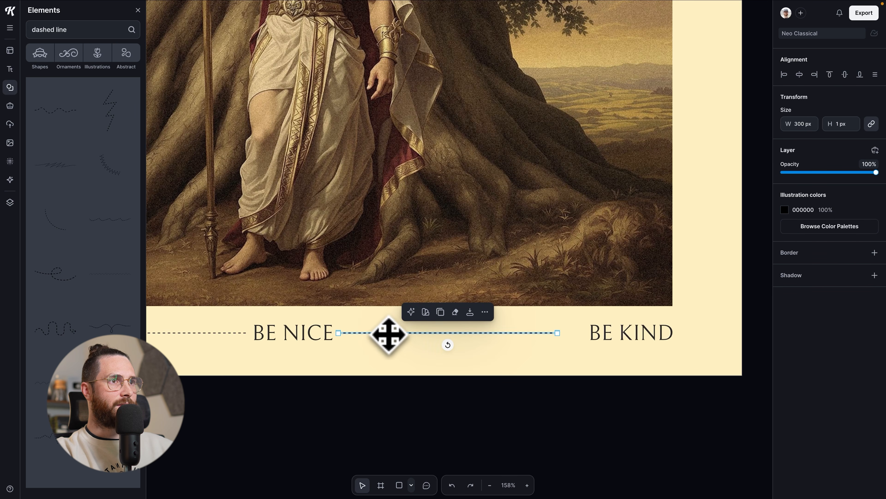
left_click_drag(394, 336, 398, 335)
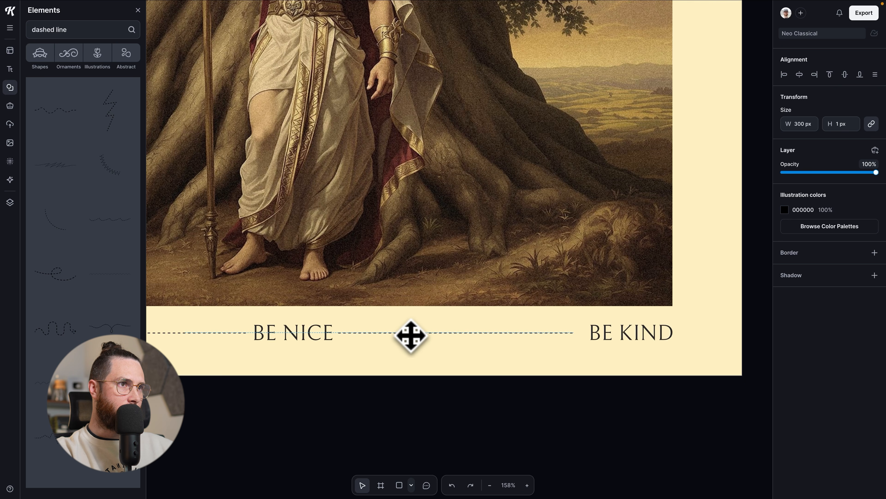
left_click(473, 362)
scroll(484, 361, "up", 3)
left_click(482, 329)
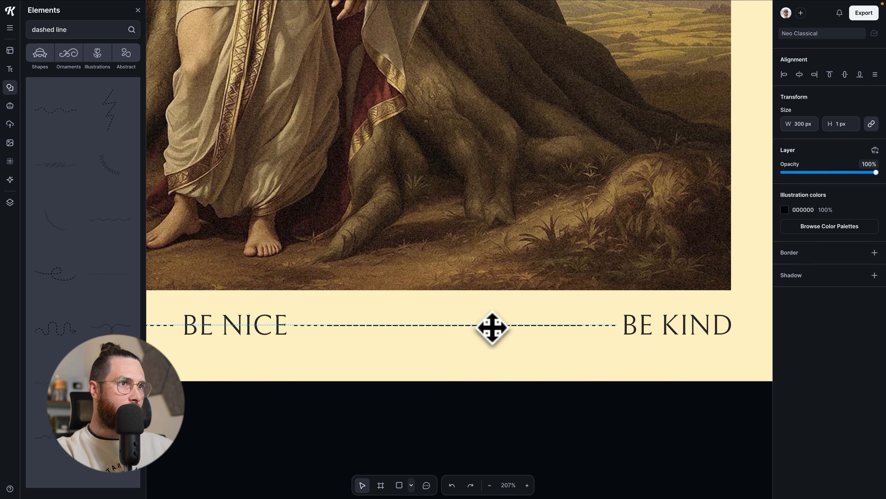
left_click(483, 389)
Step: Copy the HUMILITY headline and Spreads script from Humility Spreads to the area above the painting on Standard 3
scroll(511, 419, "down", 5)
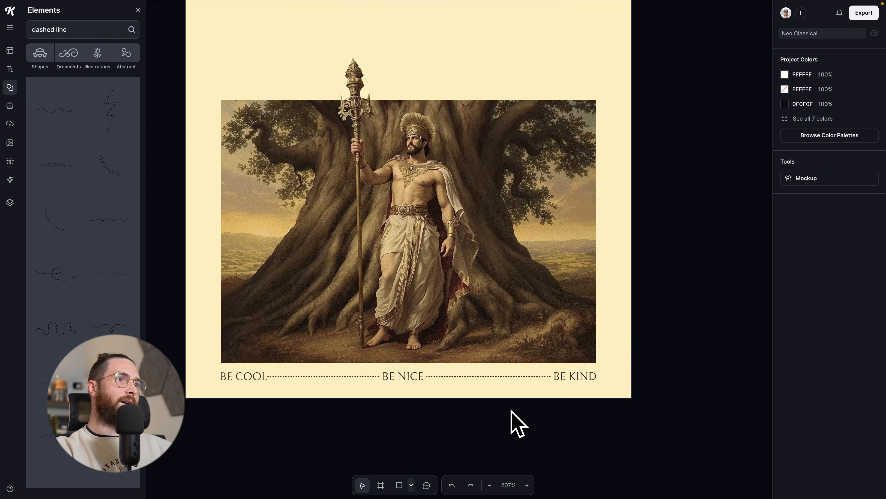
left_click_drag(527, 424, 535, 378)
scroll(534, 378, "down", 2)
mouse_move(518, 344)
left_mouse_down()
mouse_move(506, 393)
mouse_move(511, 341)
left_mouse_up()
scroll(511, 341, "down", 3)
left_click_drag(409, 367, 462, 378)
left_click(316, 193)
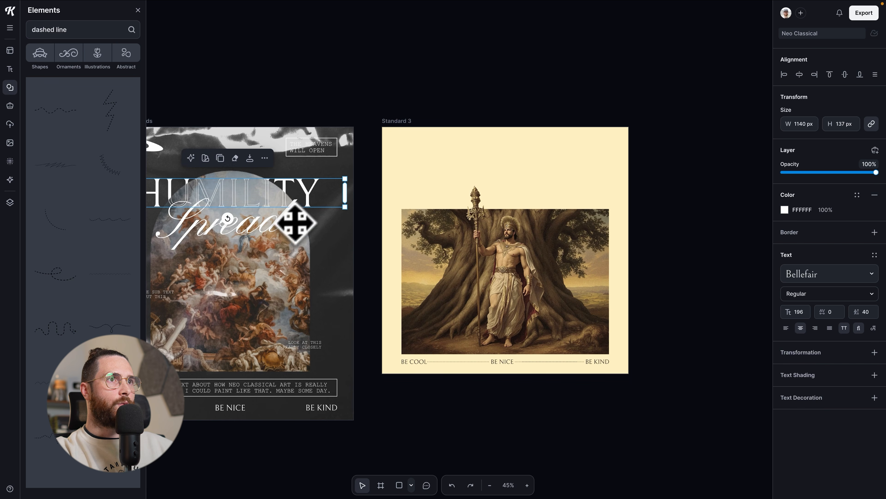
left_click(291, 228, "shift")
left_click_drag(291, 227, 557, 197)
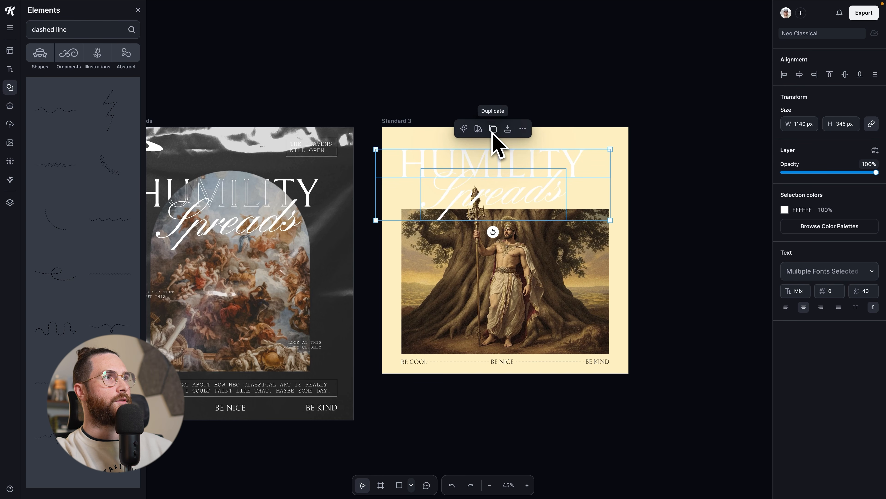
Step: Recolour the copied HUMILITY headline on Standard 3 to the dark grey document colour #282828
left_click(522, 128)
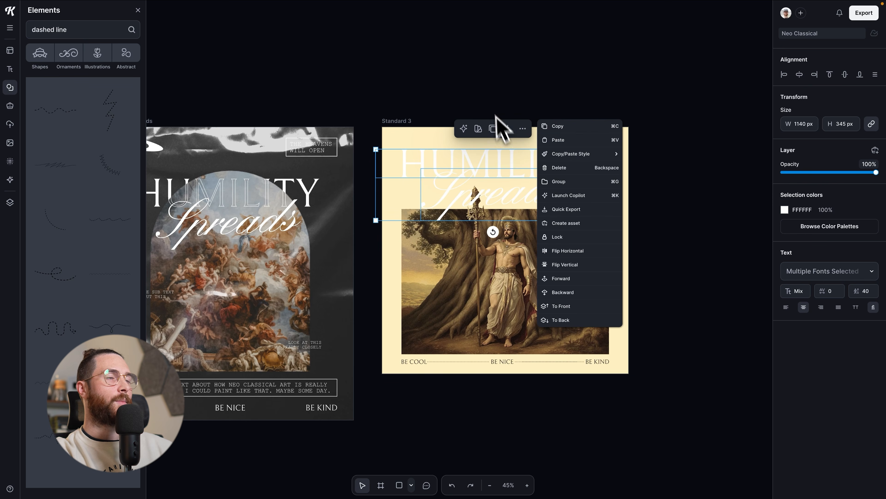
left_click(534, 173)
left_click(534, 173)
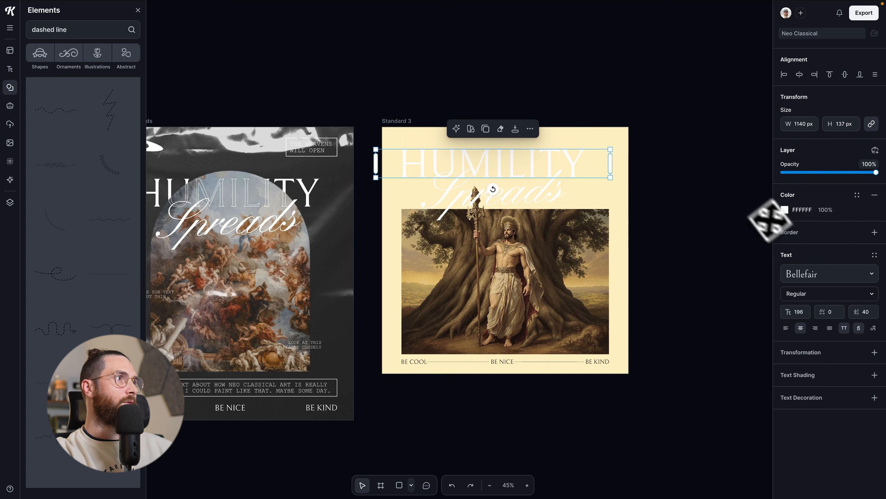
left_click(789, 211)
left_click(716, 413)
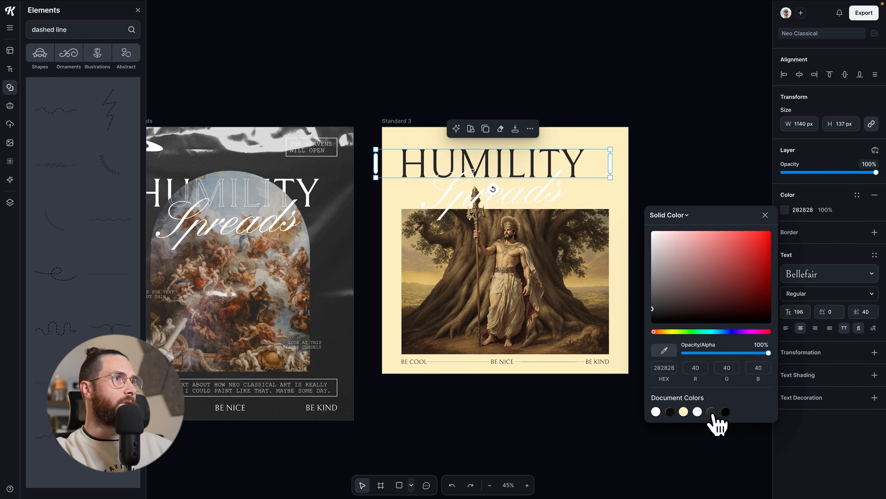
Step: Recolour the Spreads script on Standard 3 to #282828 and centre both it and the HUMILITY headline horizontally on the artboard
left_click(550, 215)
left_click(530, 190)
left_click(789, 211)
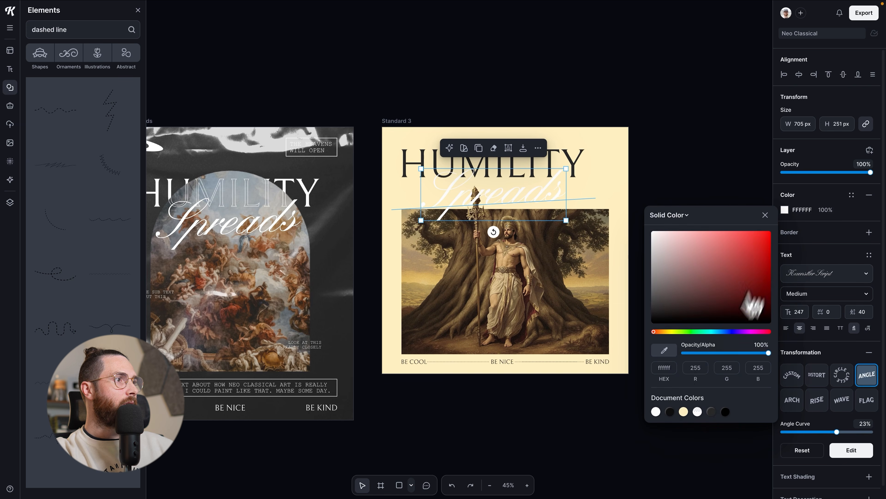
left_click(639, 172)
left_click(617, 162)
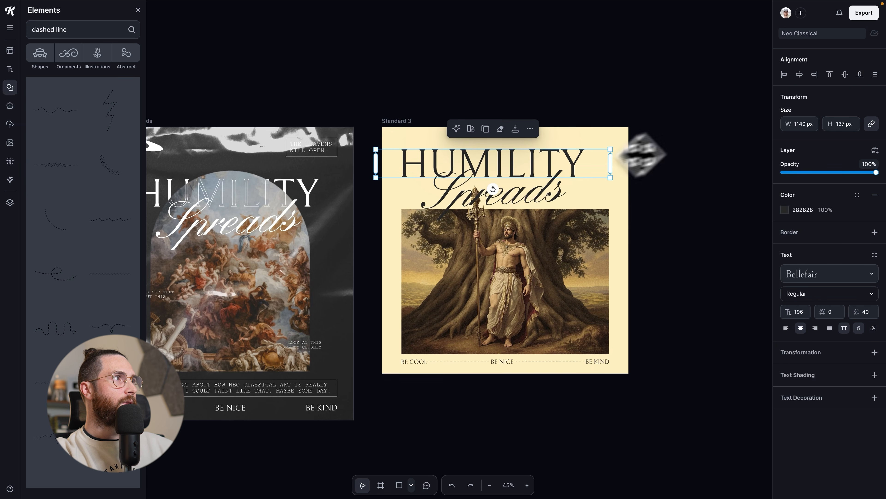
left_click(568, 190)
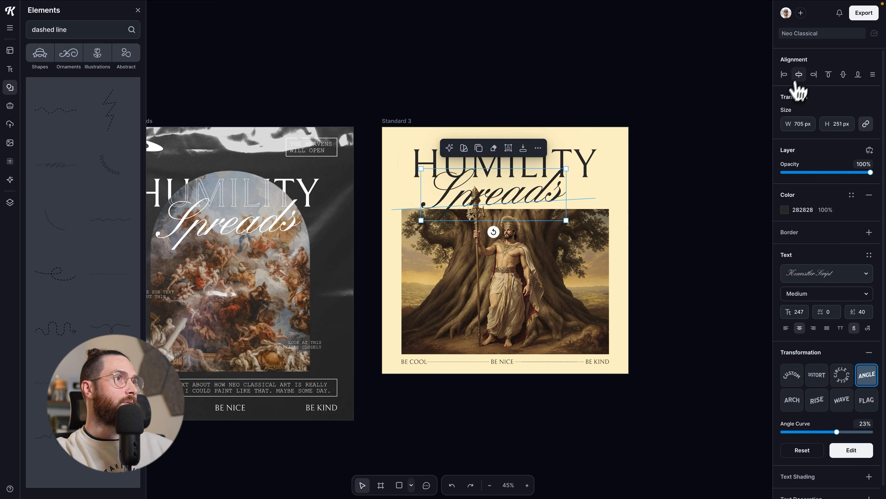
Step: Bring the staff cut-out on Standard 3 to the front so it overlaps the Spreads script
scroll(663, 213, "up", 2)
right_click(408, 220)
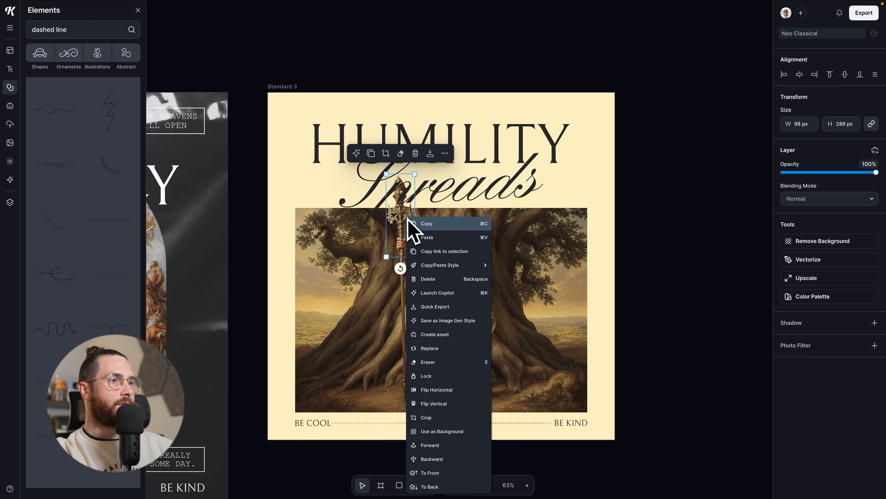
left_click(444, 475)
left_click(633, 328)
left_click(402, 219)
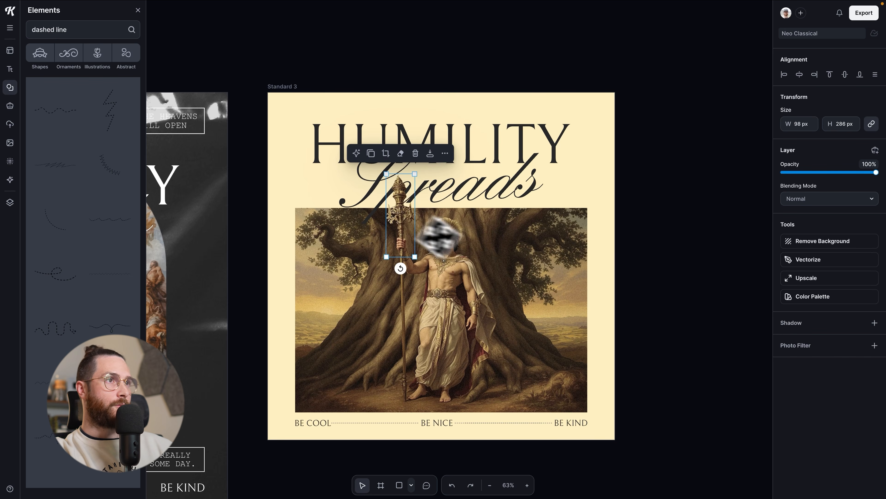
scroll(523, 265, "up", 1)
left_click(635, 252)
Step: Apply Block Shadow text shading to the Spreads script with an outline width of 5
left_click(471, 162)
left_click(474, 192)
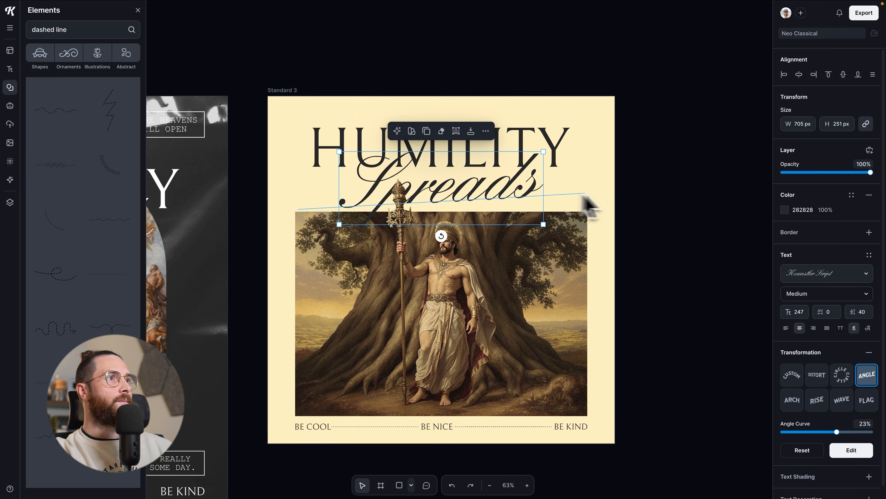
scroll(589, 206, "down", 1)
scroll(822, 386, "down", 1)
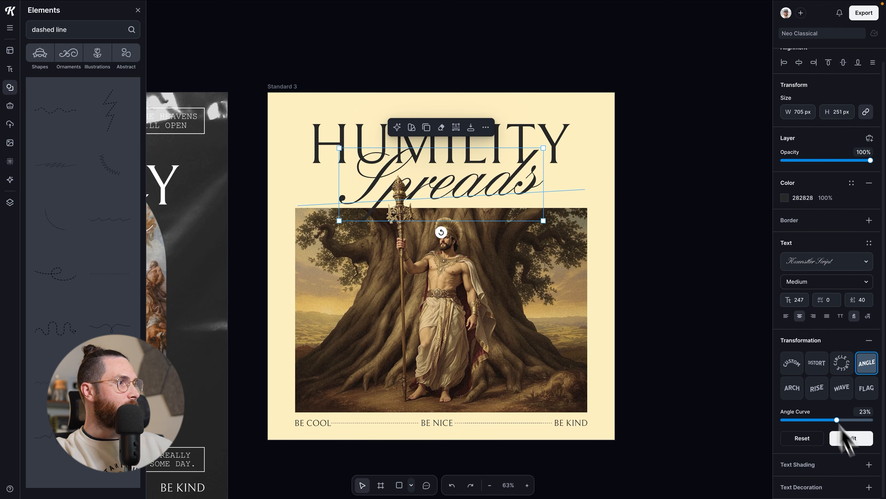
left_click(869, 464)
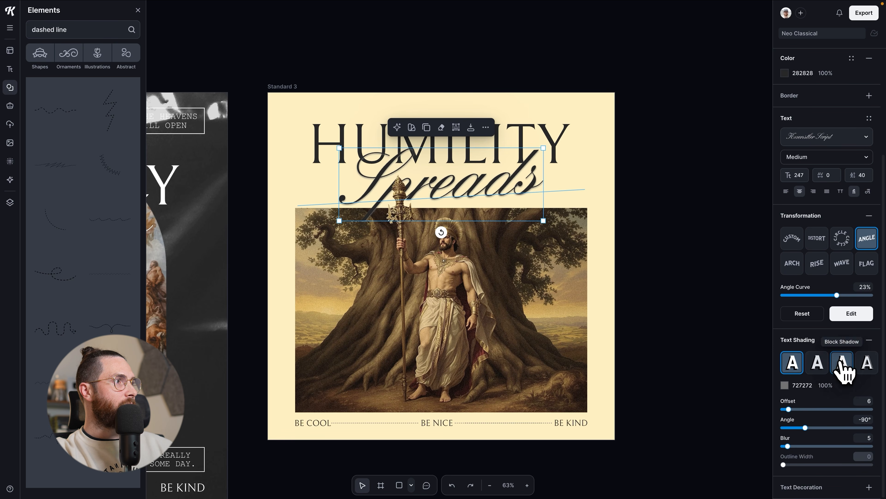
left_click(843, 363)
left_click(787, 465)
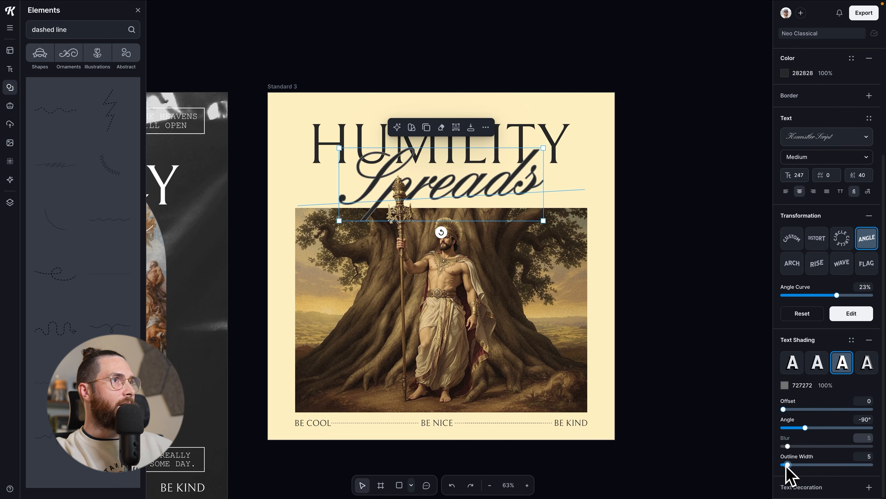
Step: Set the script's shading colour to cream #FFF0C1 and its outline width to 6
left_click(784, 385)
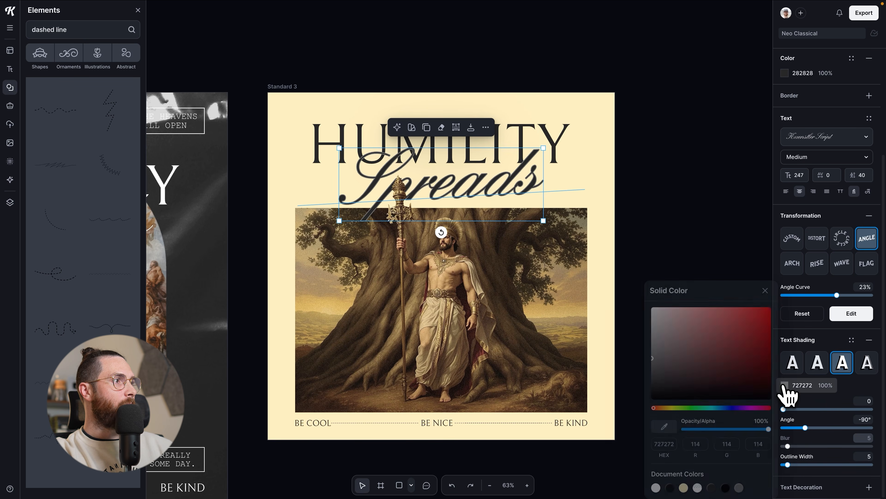
left_click(684, 489)
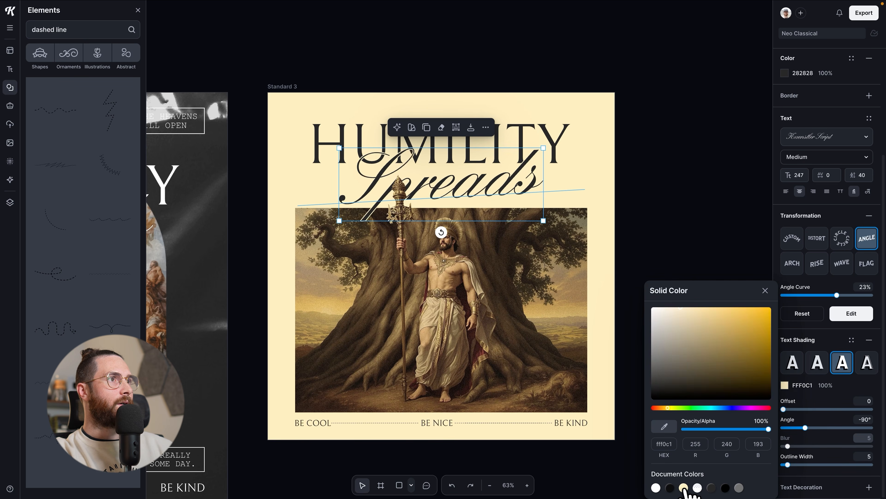
left_click(665, 278)
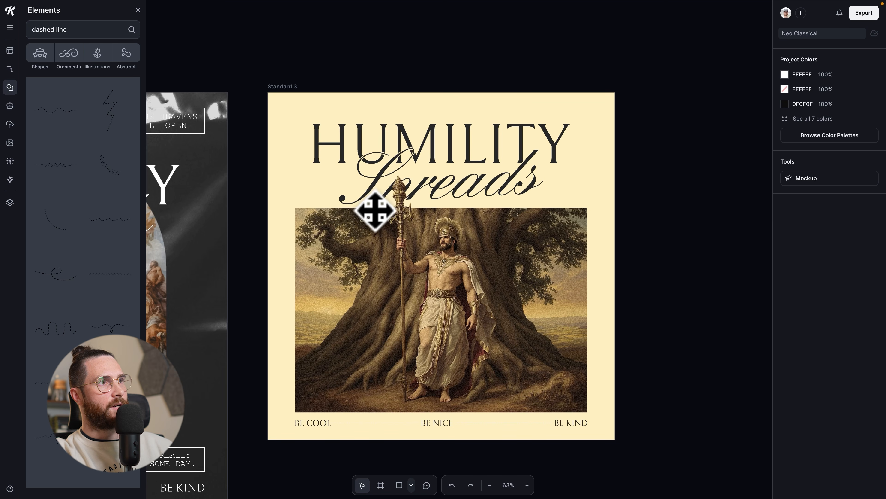
left_click(441, 185)
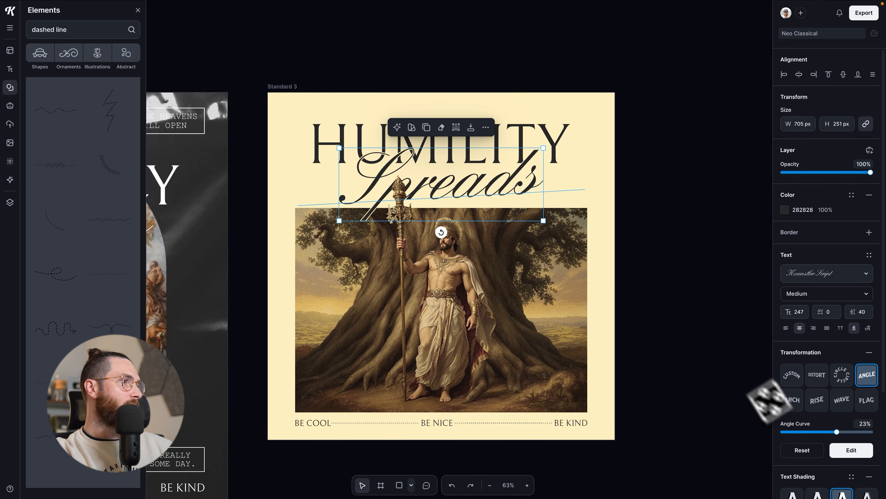
scroll(831, 433, "down", 4)
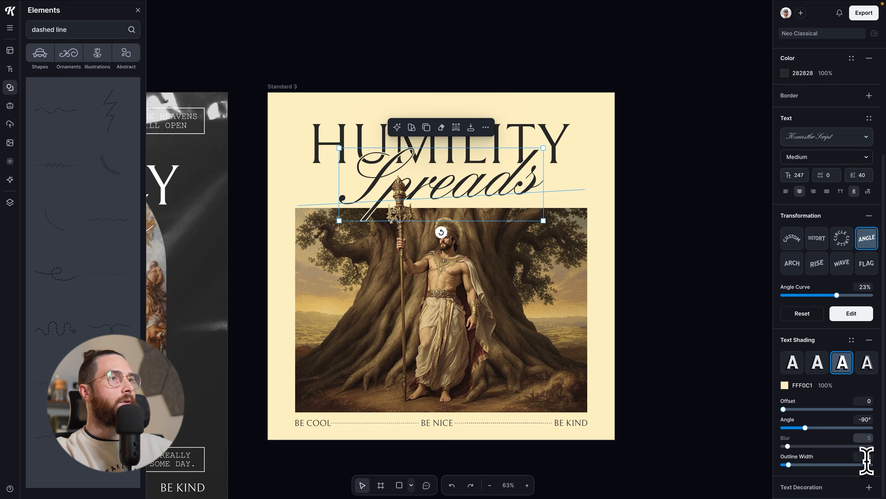
left_click(665, 331)
Step: Replace the script text Spreads on Standard 3 with "Is Cool"
double_click(539, 199)
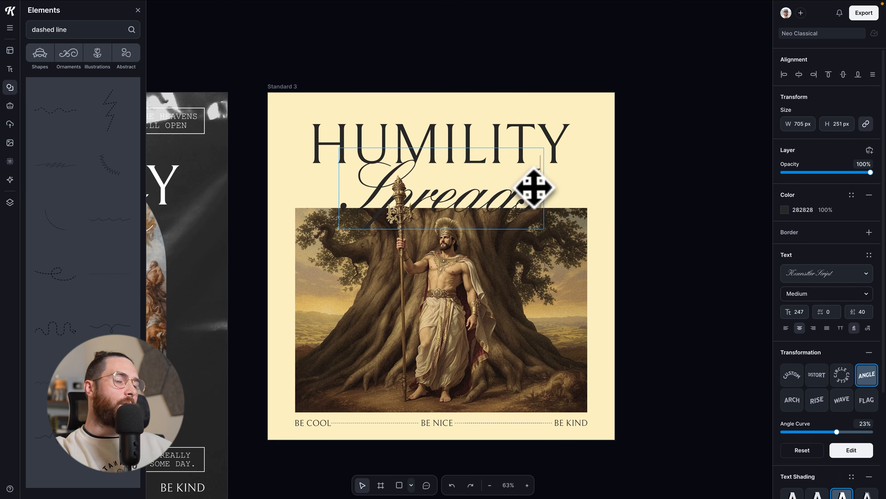
key("super+a")
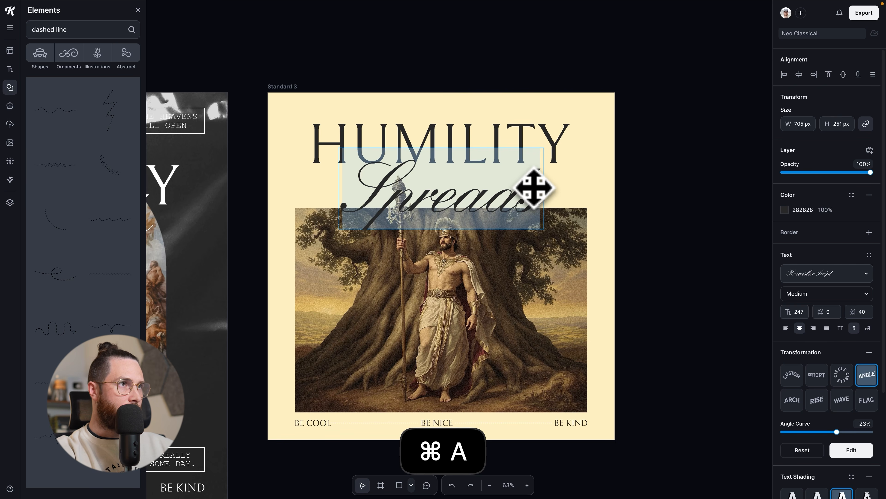
key("BackSpace")
type("is Cool")
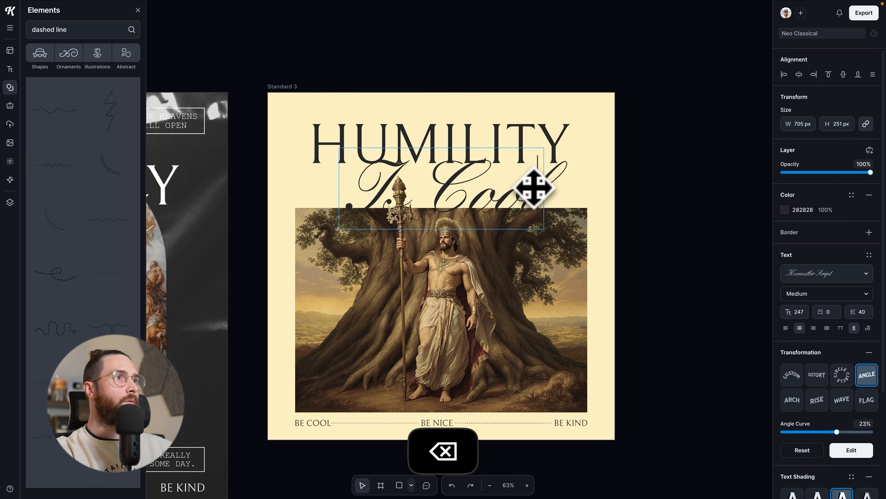
left_click(573, 184)
left_click(511, 190)
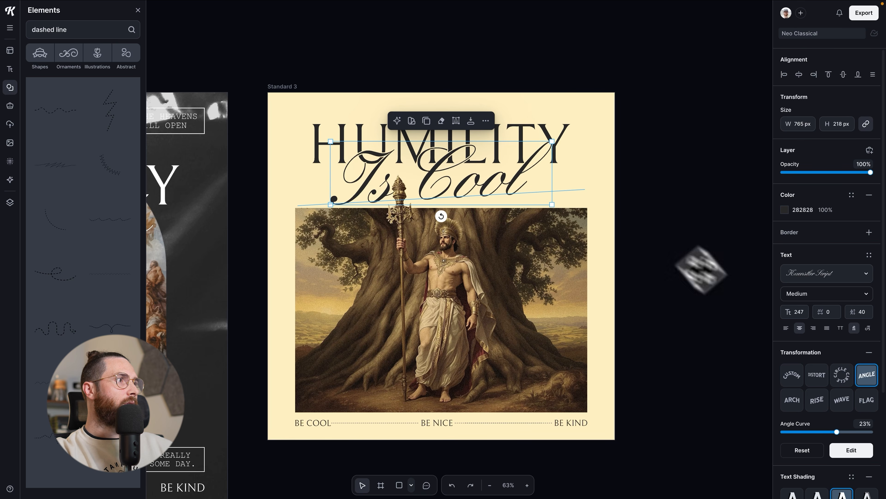
Step: Remove the Angle transformation from the Is Cool script, lower it slightly over the painting's upper edge and enlarge it
left_click(869, 352)
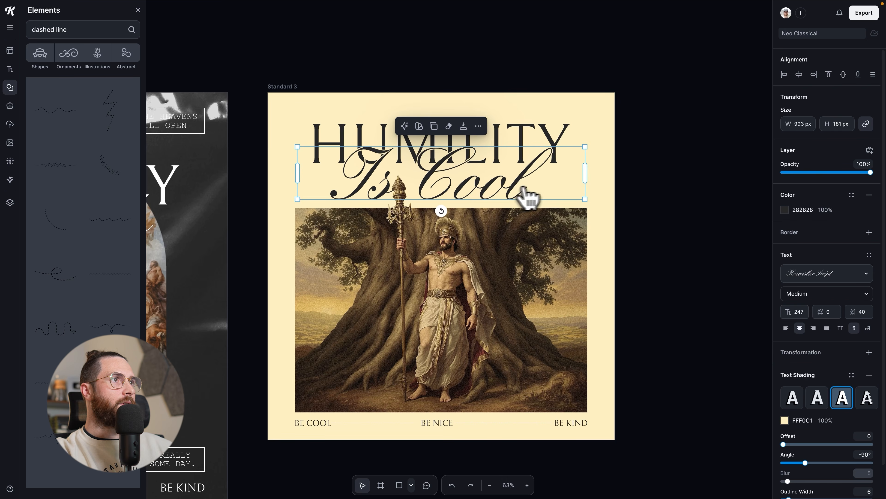
left_click_drag(520, 178, 521, 190)
mouse_move(587, 158)
left_mouse_down()
mouse_move(607, 175)
mouse_move(595, 145)
mouse_move(613, 117)
mouse_move(593, 145)
left_mouse_up()
Step: Enlarge the HUMILITY headline until it spans roughly the width of the painting
left_click(575, 145)
left_click(599, 147)
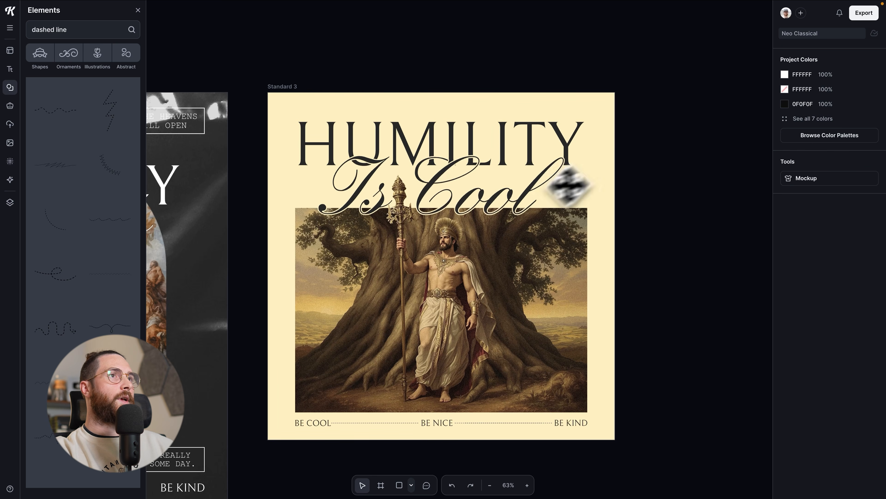
left_click(537, 150)
left_click_drag(594, 123, 597, 120)
left_click(635, 224)
scroll(635, 225, "up", 1)
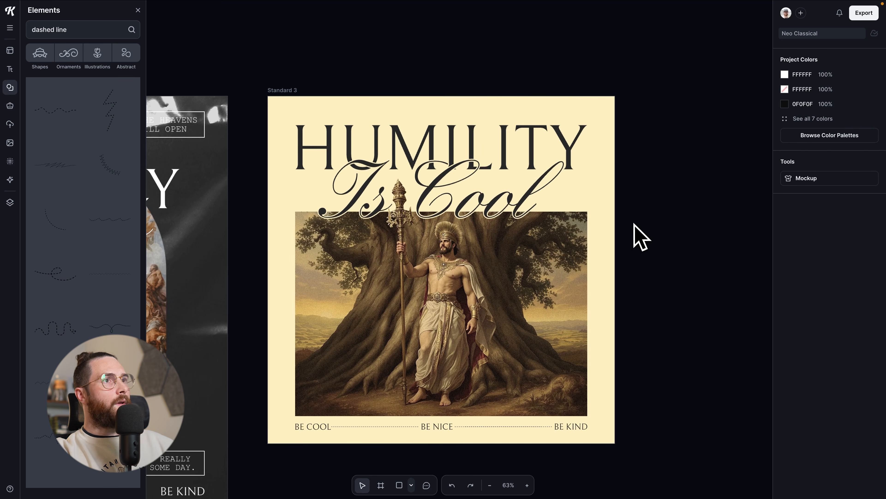
key("super+z")
Step: Nudge the Is Cool script up slightly, and shift it together with the HUMILITY headline slightly down
scroll(649, 217, "down", 1)
left_click_drag(538, 210, 538, 207)
left_click(566, 155, "shift")
left_click_drag(567, 154, 568, 158)
left_click(647, 221)
scroll(647, 221, "down", 1)
left_click(344, 399)
left_click(350, 397)
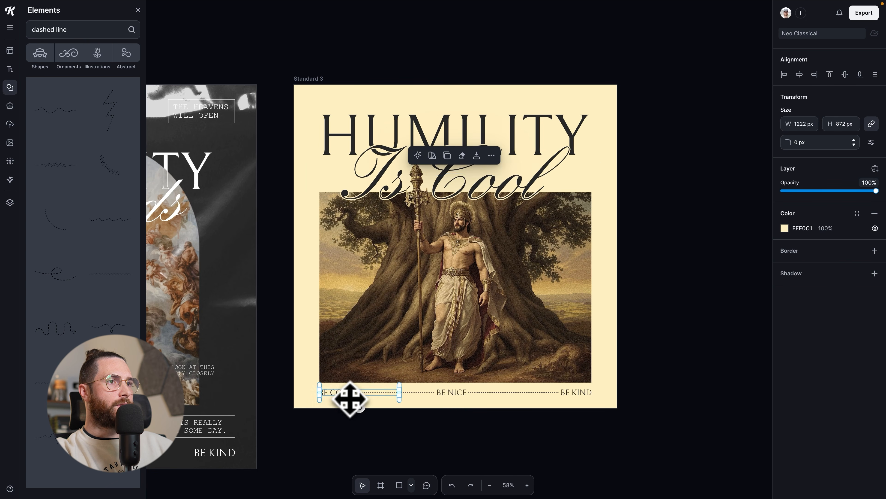
left_click(625, 325)
Step: Copy the Courier New paragraph from Humility Spreads to above the Standard 3 headline, centring its text and its position on the artboard
scroll(624, 324, "left", 1)
left_click_drag(212, 426, 581, 102)
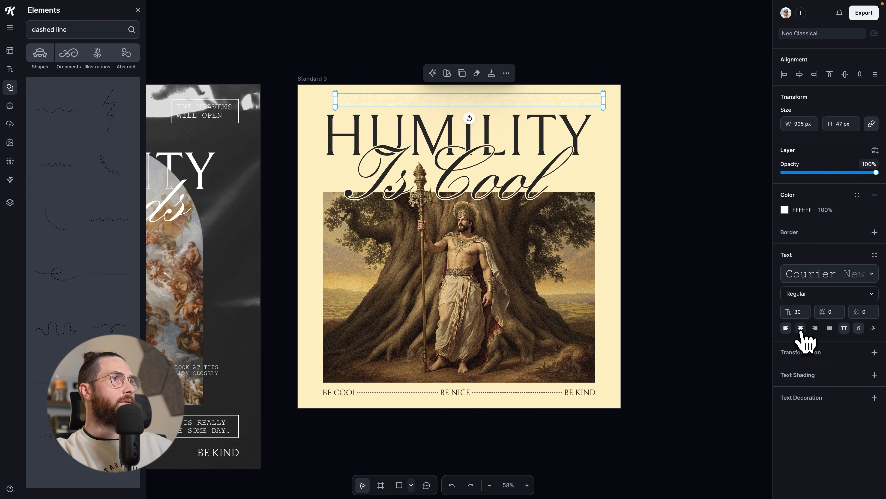
left_click(799, 74)
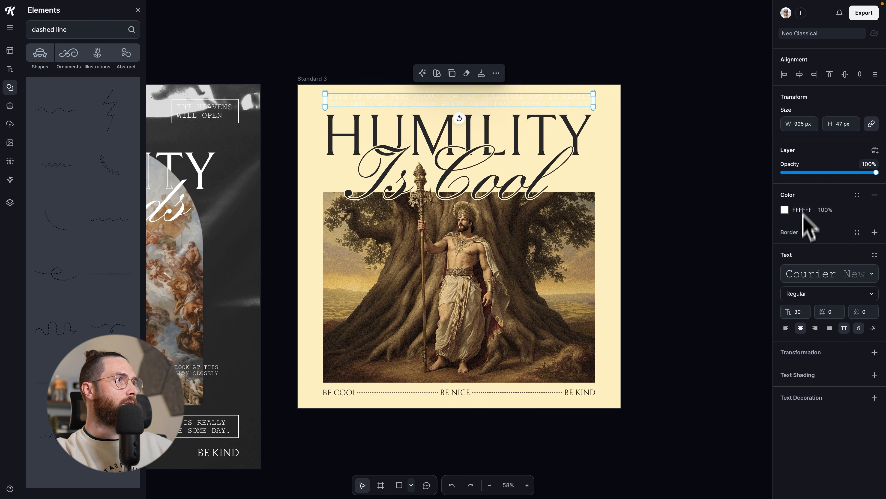
Step: Recolour the copied paragraph to dark grey #282828 and set its font size to 20
left_click(785, 210)
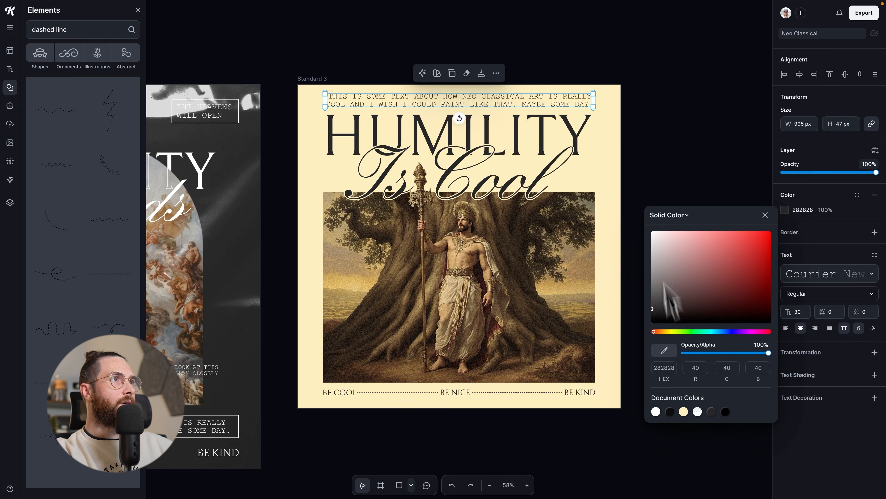
left_click(633, 206)
left_click(561, 106)
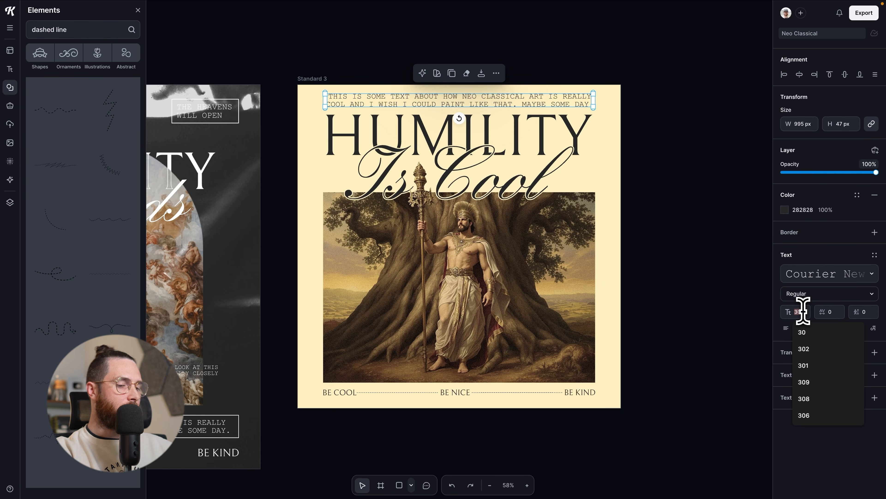
type("20")
key("Return")
Step: Narrow the paragraph and replace its text with "Some super cool influential text that has to do with the design you are looking at."
scroll(560, 202, "up", 3)
left_click_drag(552, 196, 493, 197)
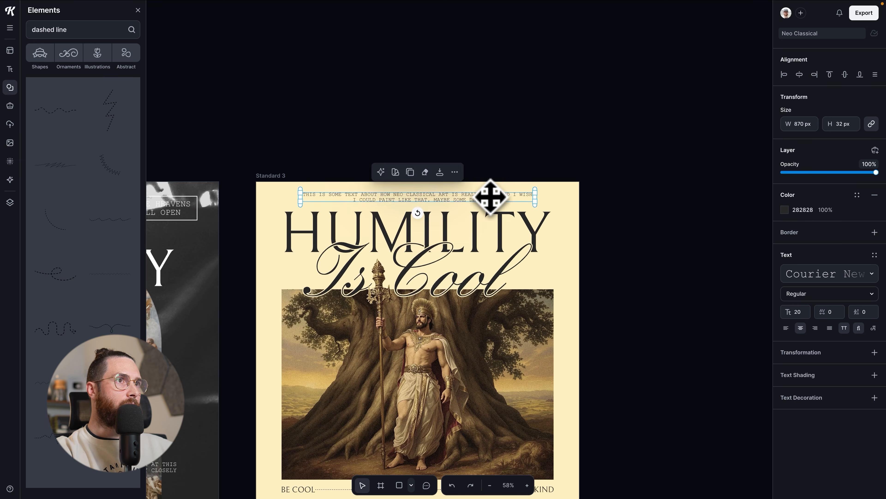
double_click(491, 198)
type("Some super cool influential text that has to do with the design you are looking at.")
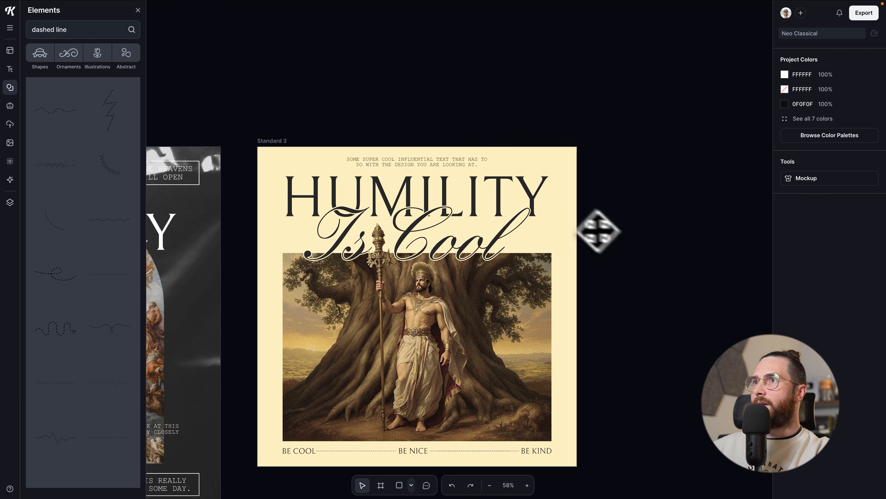
left_click_drag(435, 169, 435, 170)
left_click(544, 174)
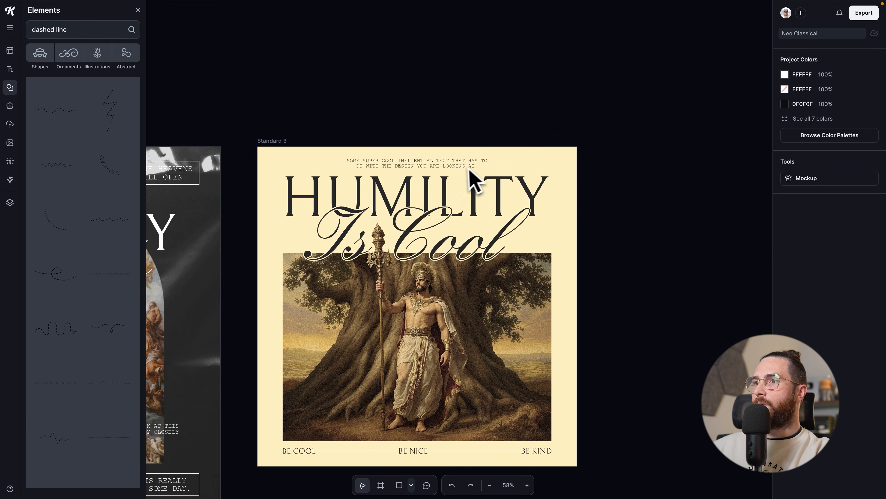
Step: Add the Y2K four-pointed sparkle illustration with a small companion star to Standard 3
scroll(475, 180, "down", 1)
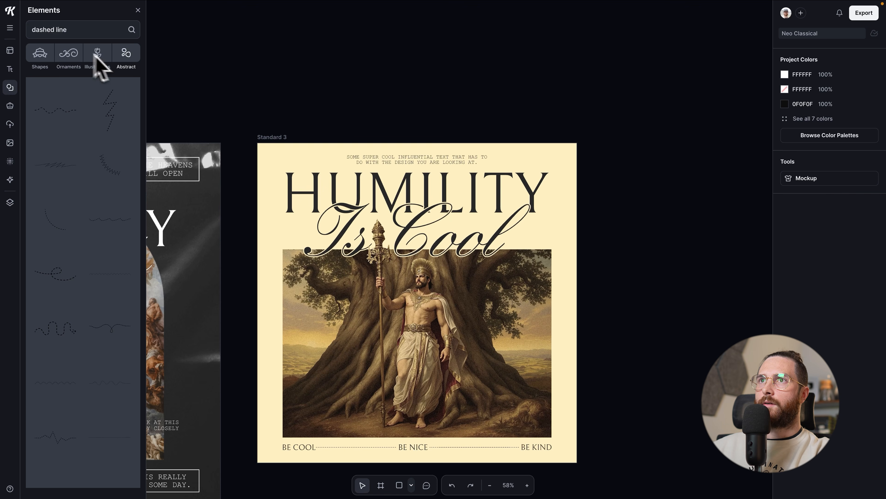
left_click(122, 58)
left_click(126, 144)
scroll(123, 214, "down", 5)
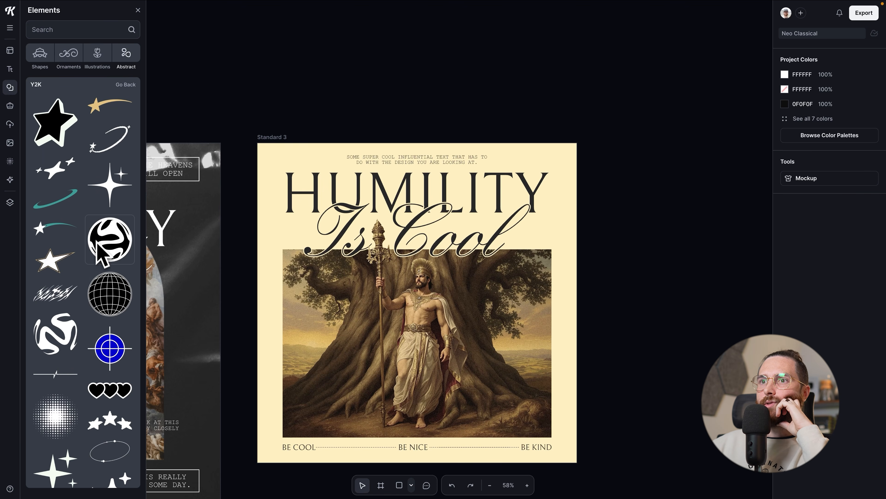
scroll(99, 241, "down", 1)
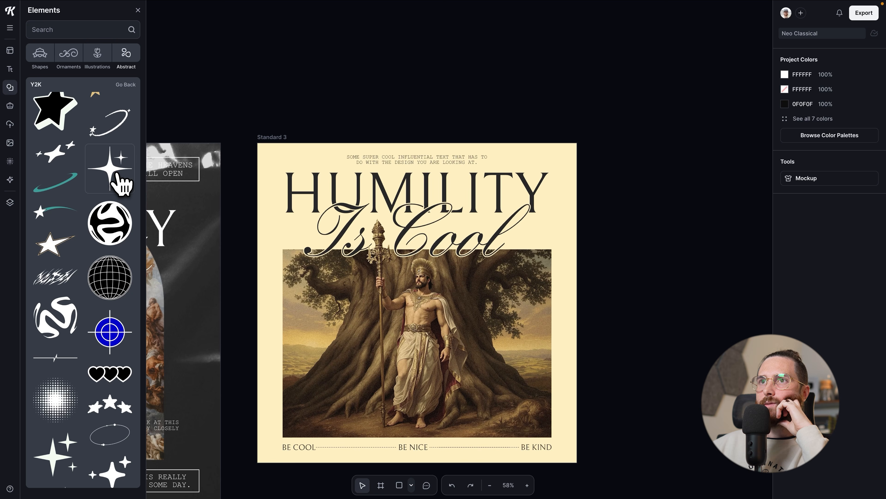
left_click(122, 184)
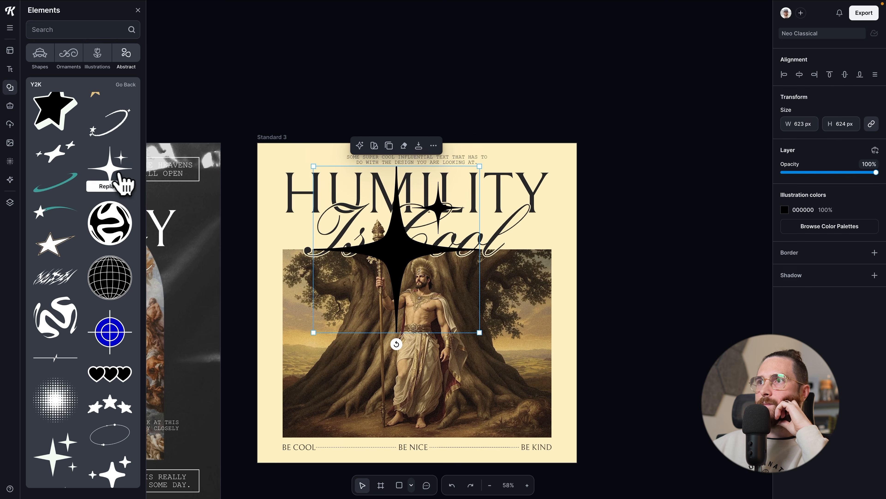
Step: Recolour the sparkle to the dark grey document colour, shrink it and place it across the painting's lower left edge
left_click(785, 213)
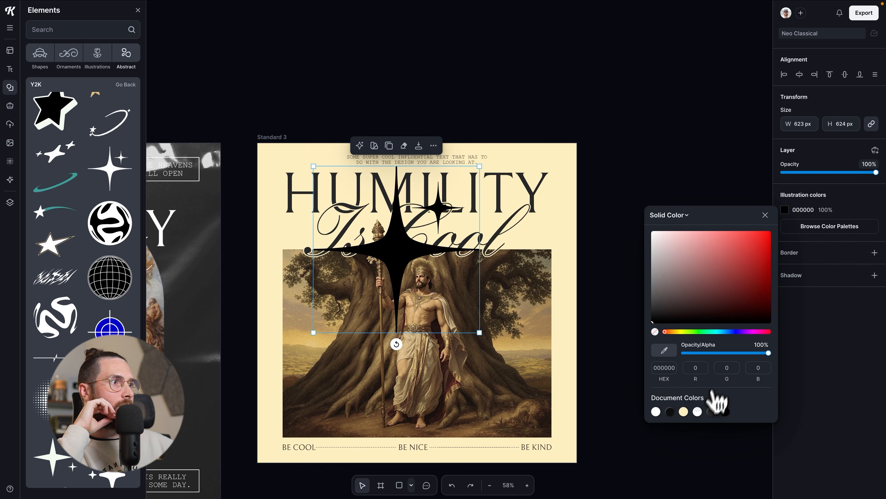
left_click(711, 411)
left_click_drag(479, 166, 372, 273)
left_click_drag(343, 307, 293, 319)
left_click(243, 372)
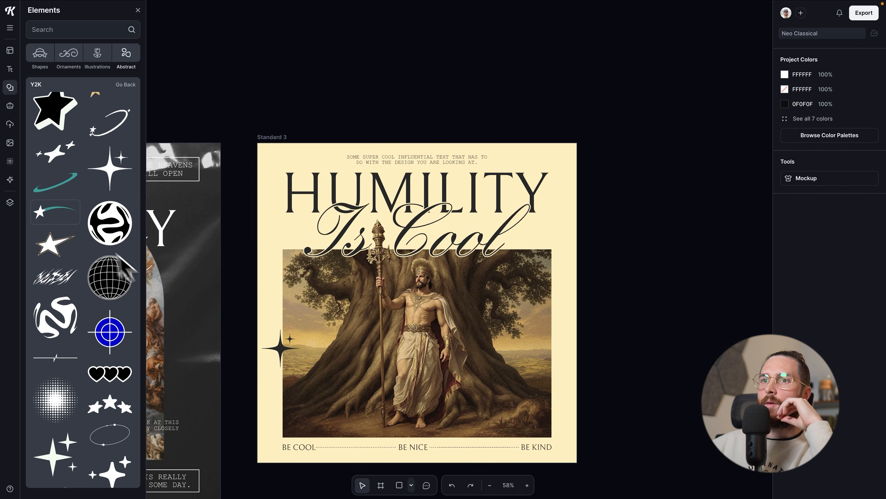
Step: Add the Y2K ringed crosshair illustration to Standard 3, recolour it to 282828, shrink it and place it near the painting's upper right corner
scroll(68, 237, "down", 5)
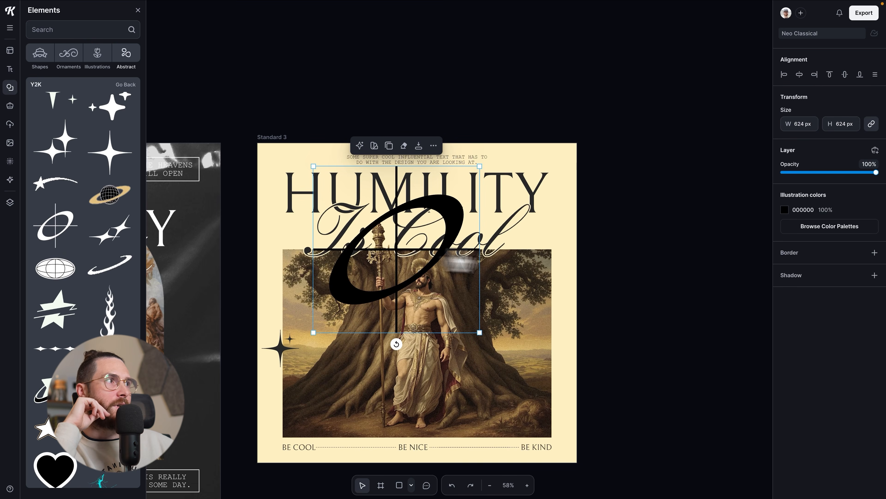
left_click(785, 209)
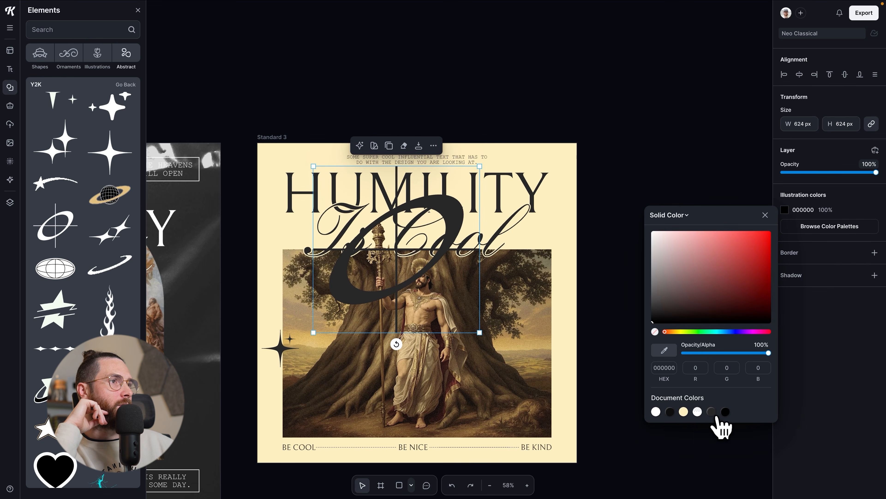
left_click_drag(314, 333, 536, 238)
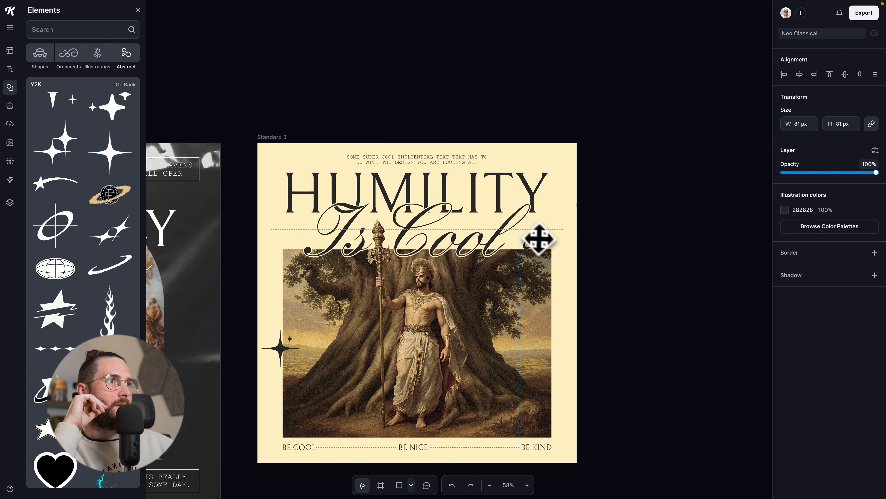
left_click(618, 281)
Step: Move the sparkle slightly lower, resize the ringed crosshair to 95 px, and centre it over the painting's upper right corner
left_click_drag(565, 256, 560, 268)
left_click_drag(284, 355, 284, 368)
left_click_drag(559, 269, 573, 233)
left_click_drag(563, 252, 564, 251)
left_click(596, 268)
left_click_drag(565, 254, 554, 250)
left_click(598, 267)
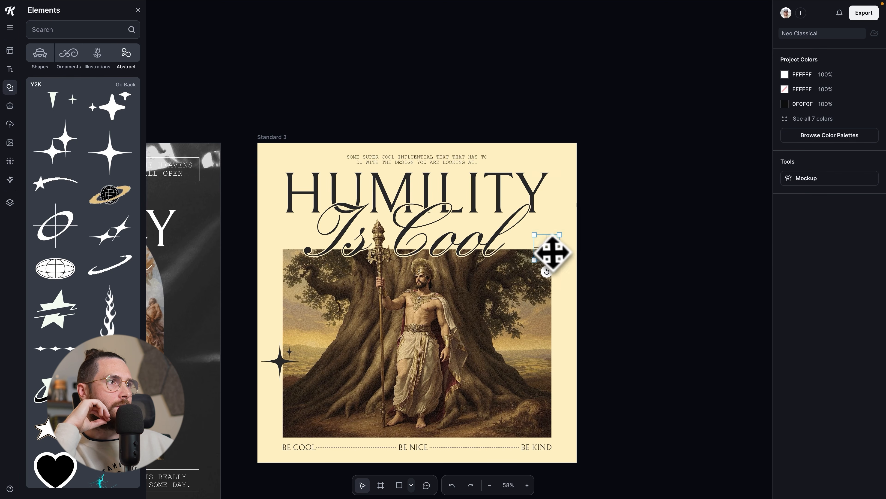
left_click(553, 252)
key("Up")
key("Up")
key("Down")
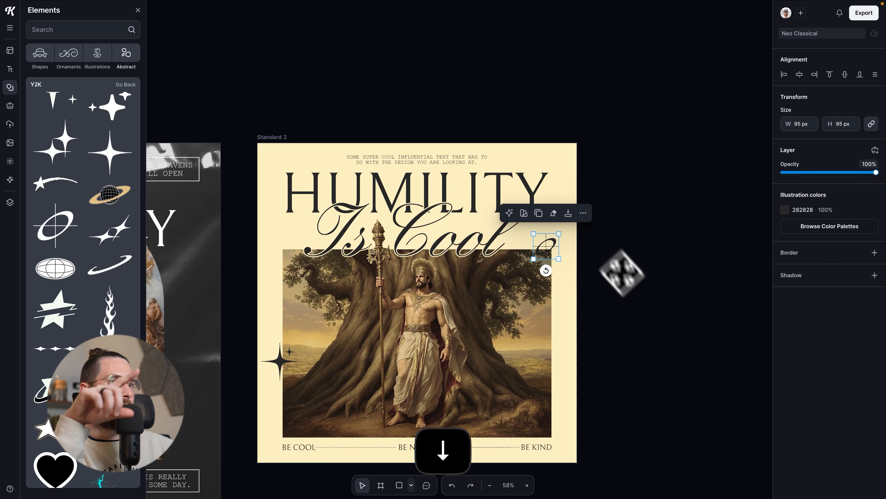
Step: Add the oval wireframe globe beside the start of the top paragraph at about 91 by 49 px, with 282828 lines and a 0% opacity fill
scroll(558, 336, "left", 1)
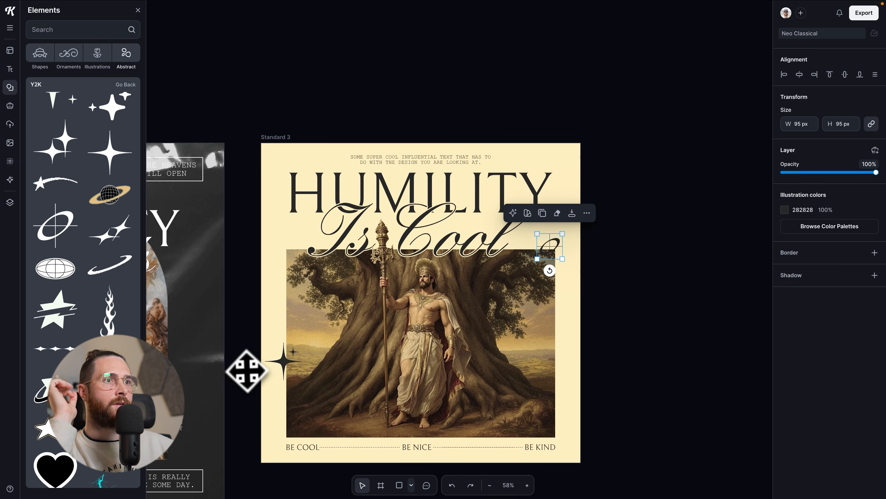
scroll(238, 366, "up", 1)
mouse_move(62, 261)
left_click_drag(62, 261, 396, 249)
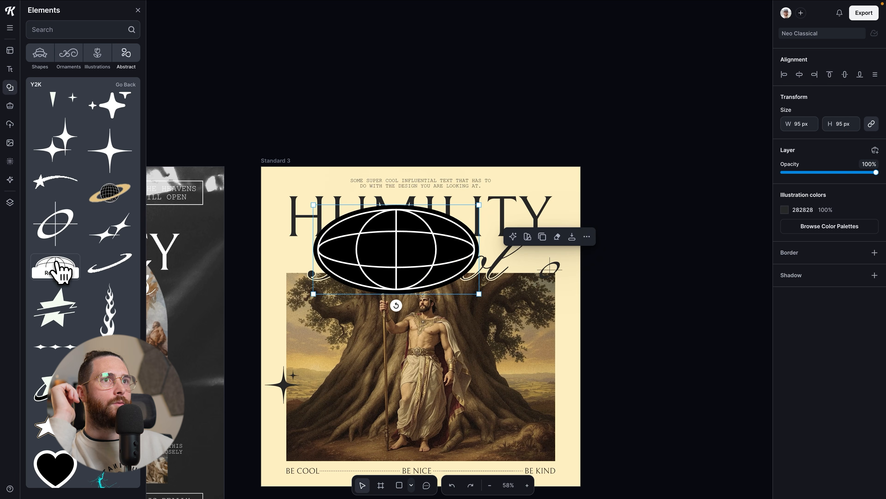
left_click_drag(479, 294, 323, 185)
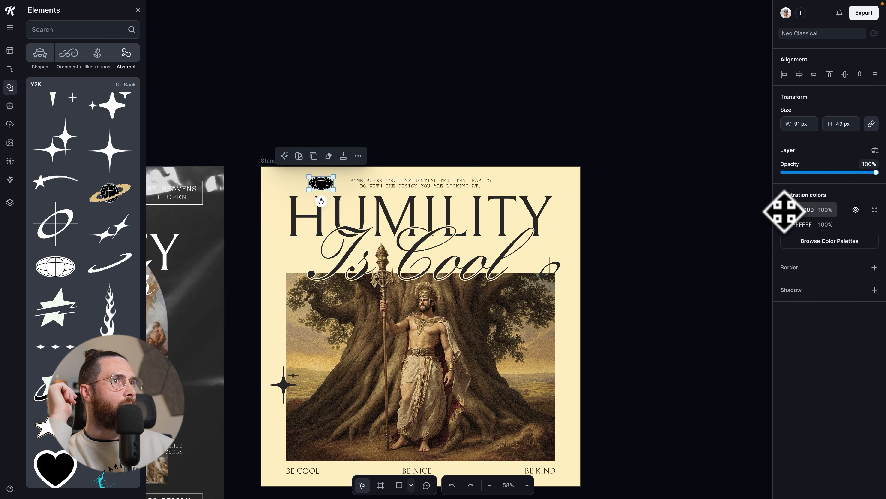
left_click(785, 225)
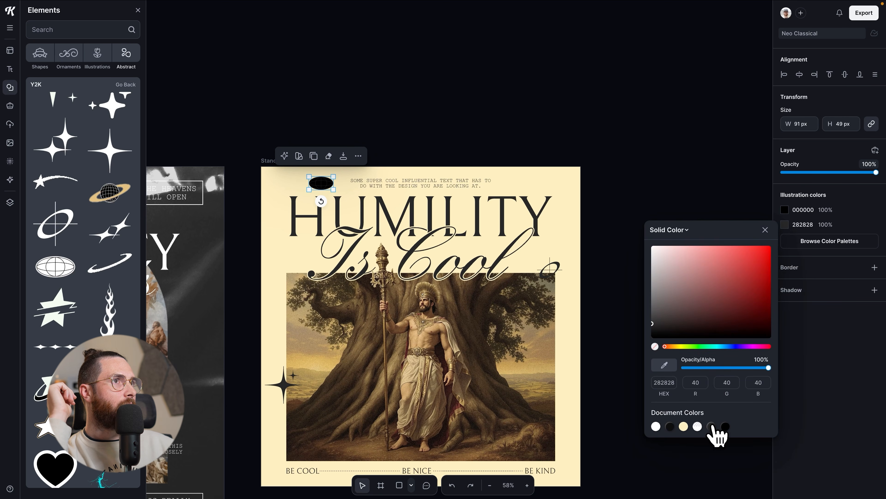
left_click(784, 209)
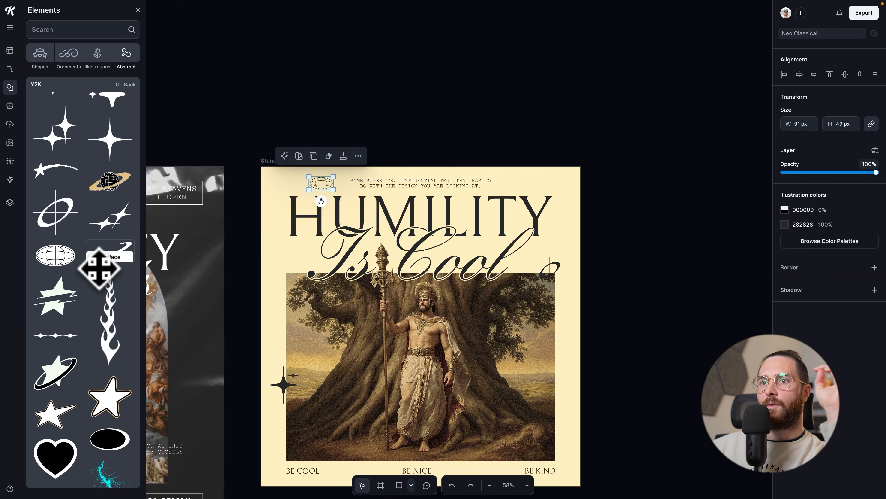
Step: Add the Y2K atom-shaped orbit illustration to Standard 3, recolour its lines to 282828 and set its black fill to 0% opacity
scroll(107, 258, "down", 5)
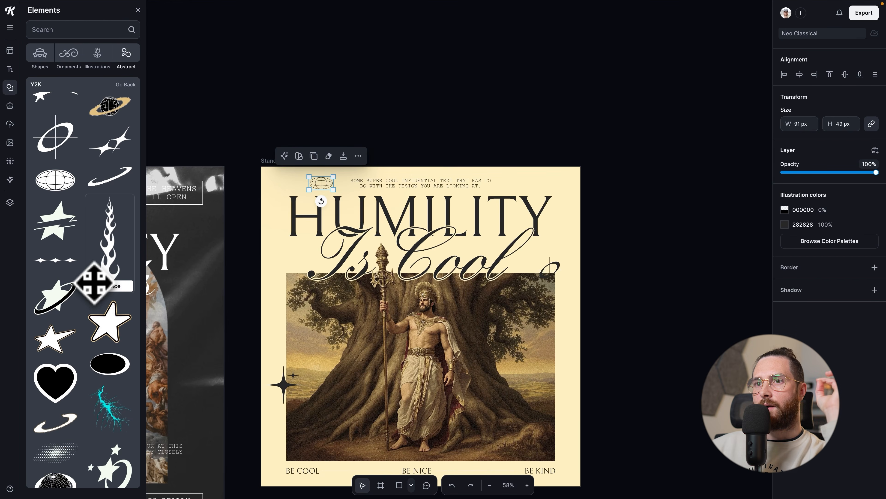
scroll(94, 286, "down", 6)
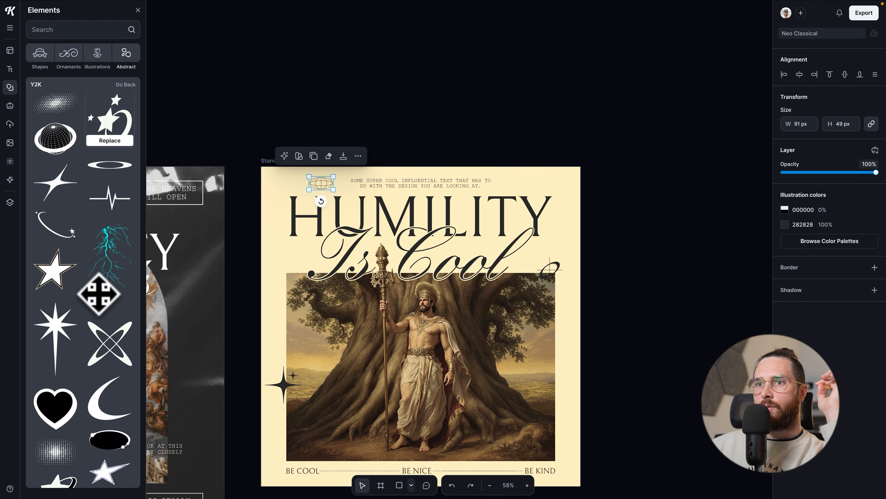
scroll(99, 293, "down", 8)
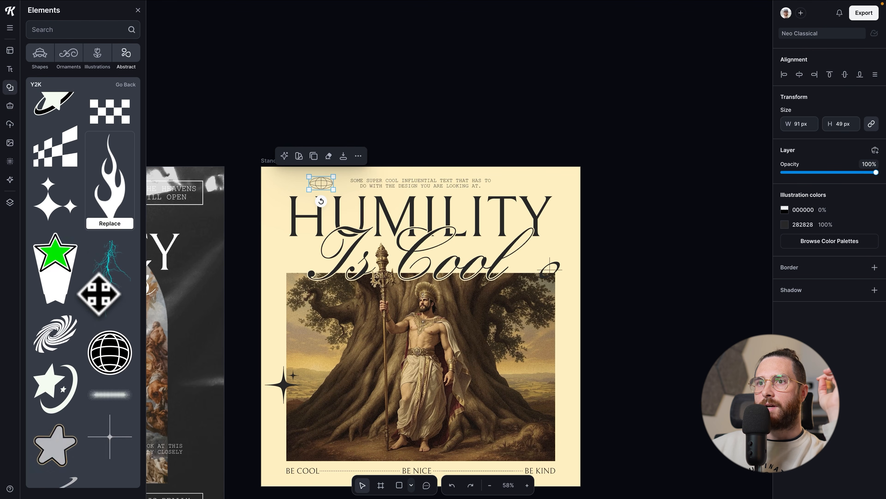
scroll(99, 294, "down", 5)
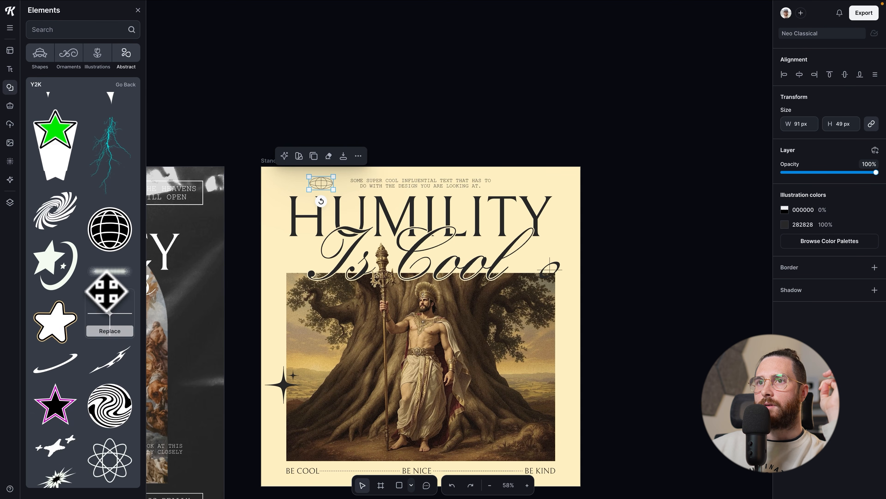
scroll(97, 300, "down", 1)
scroll(90, 310, "down", 7)
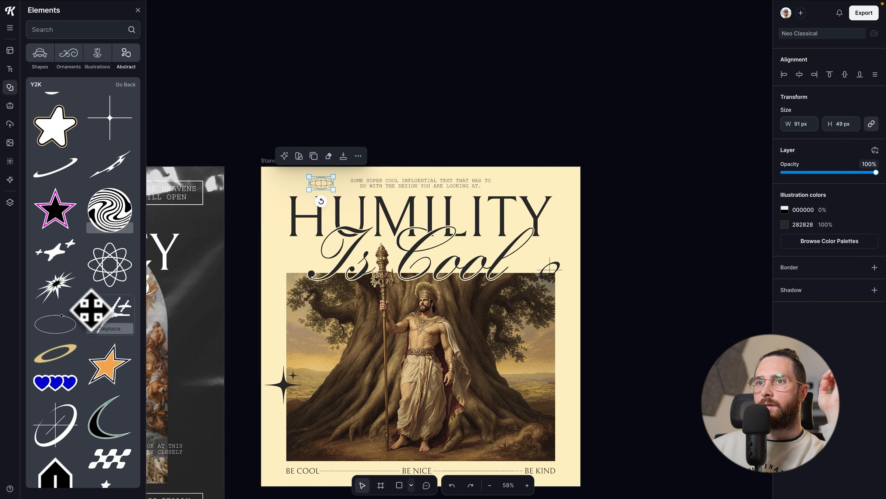
scroll(73, 328, "down", 12)
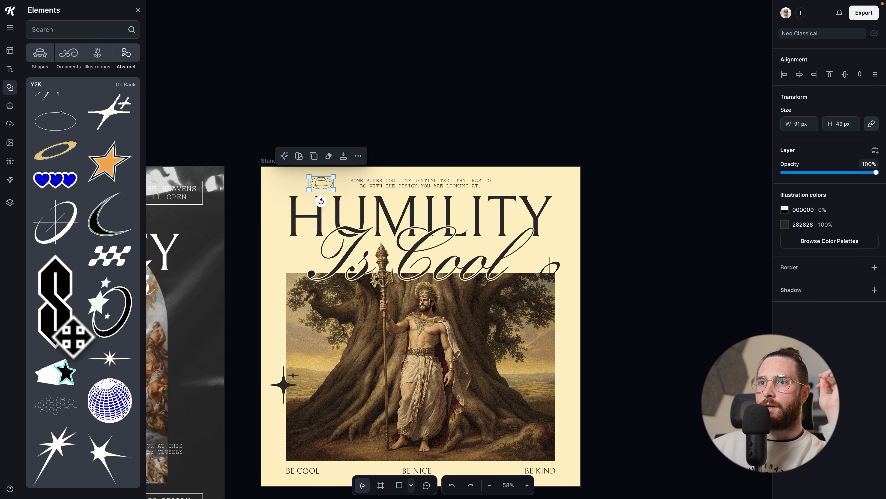
scroll(73, 323, "down", 8)
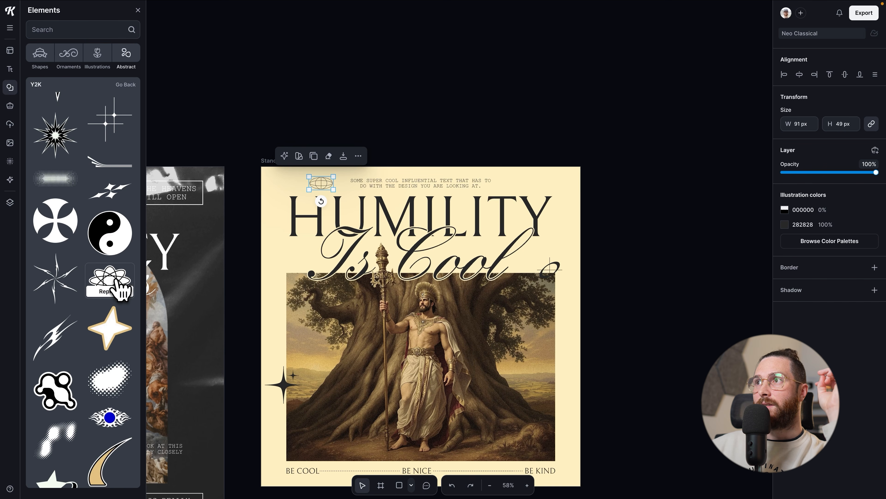
left_click(115, 290)
left_click(785, 225)
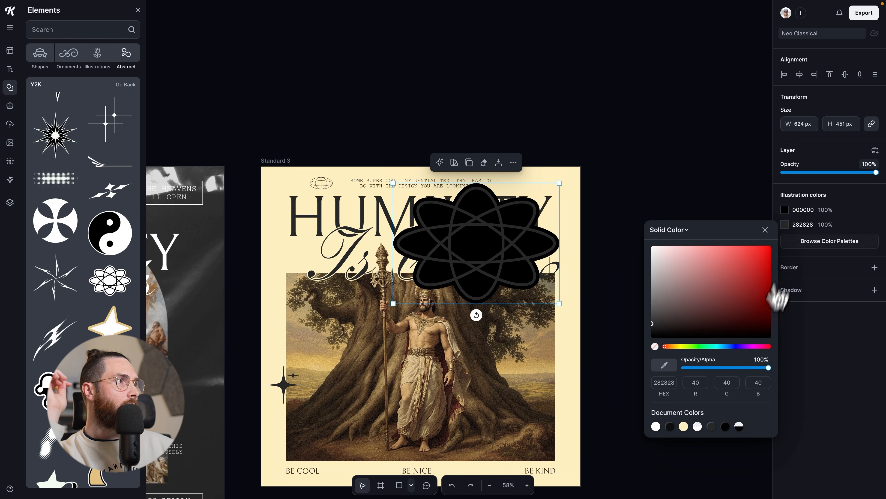
left_click(785, 210)
left_click_drag(769, 353, 584, 349)
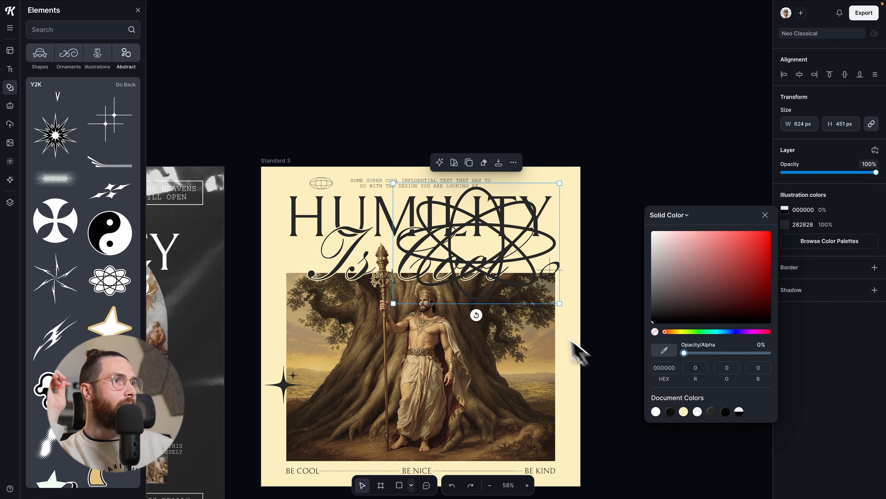
Step: Shrink the atom illustration and place it just past the end of the top paragraph, mirroring the globe on the opposite side
left_click_drag(393, 304, 551, 190)
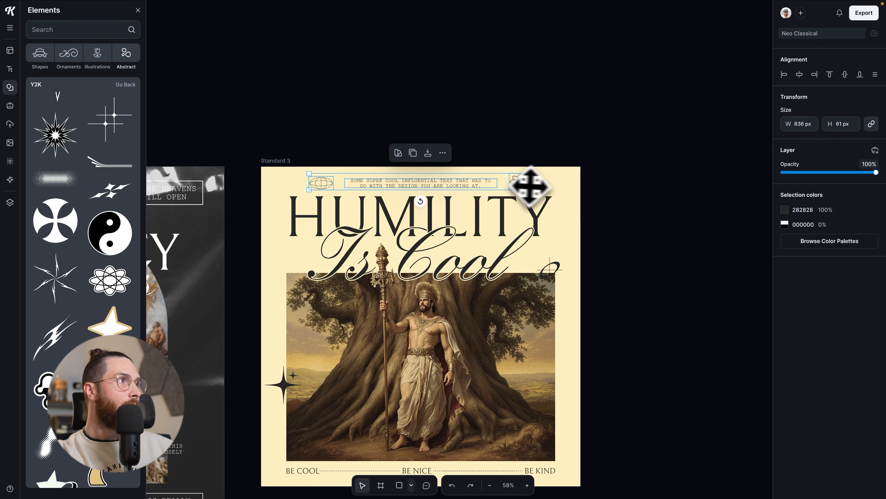
left_click(665, 198)
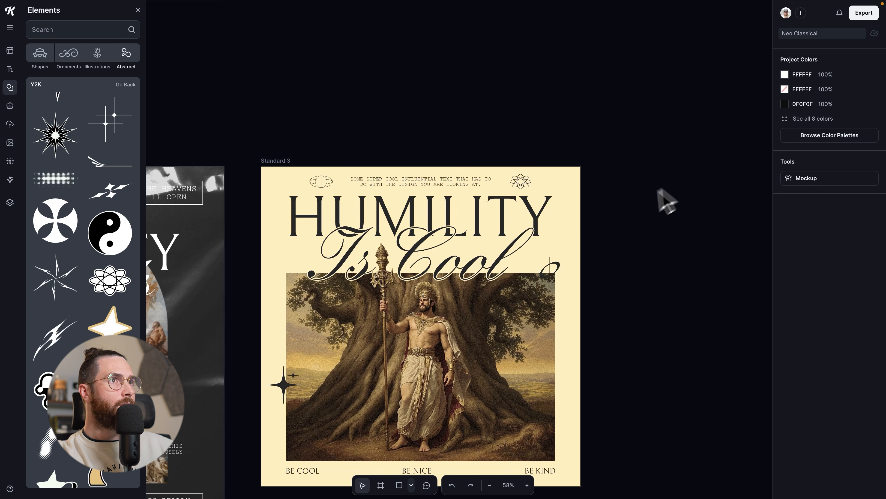
scroll(539, 226, "up", 3)
left_click(521, 171)
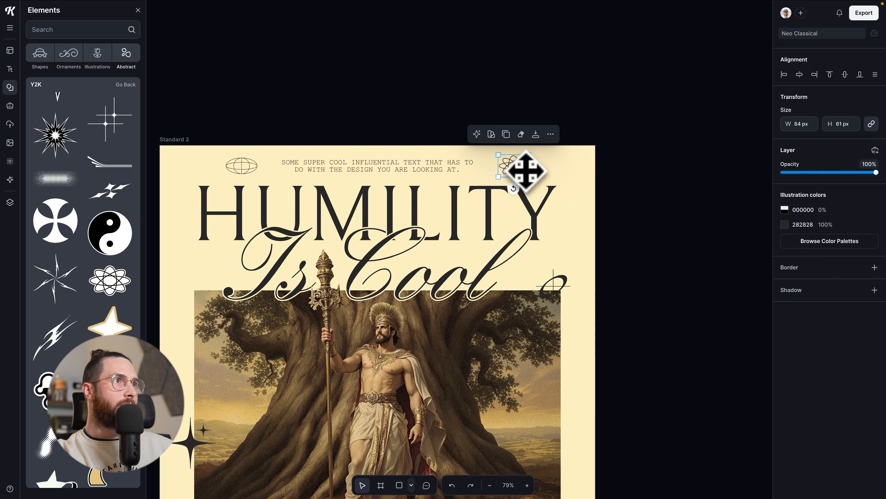
Step: Nudge the globe, top paragraph and atom together slightly down towards the HUMILITY headline
left_click(296, 171)
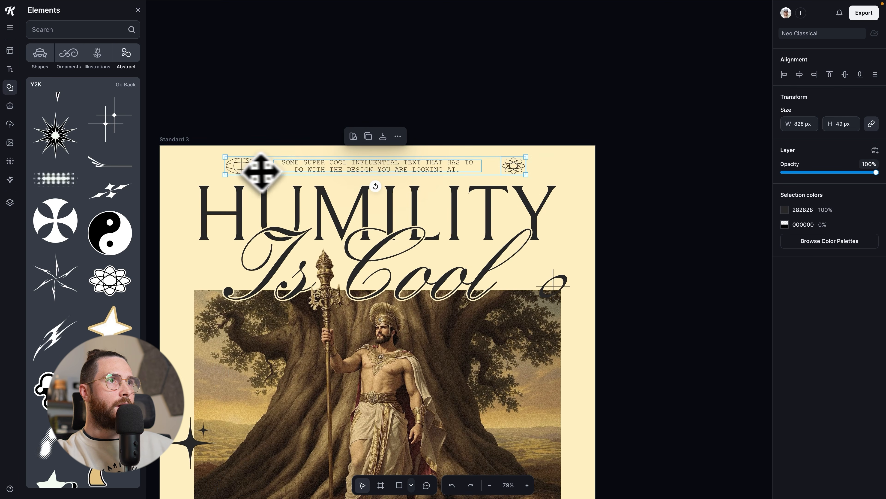
key("Down")
key("Down")
key("Down")
key("Down")
key("Down")
key("Down")
key("Down")
key("Down")
key("Up")
key("Up")
key("Up")
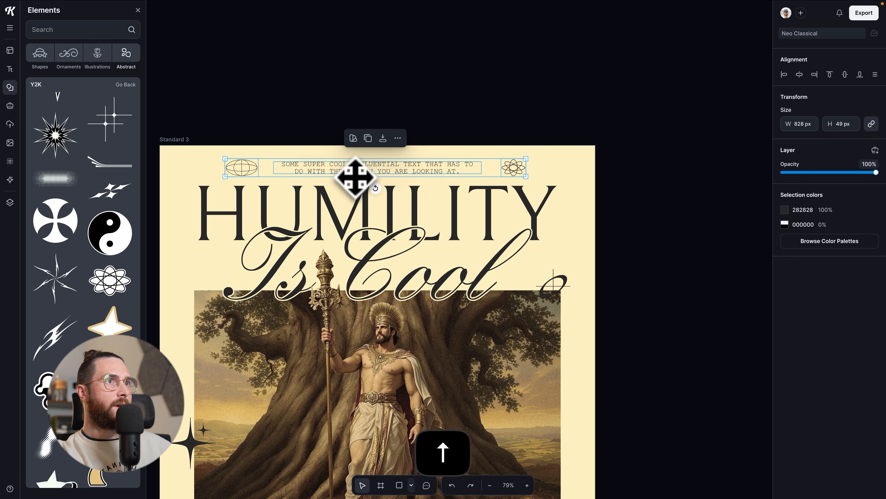
key("Down")
left_click(607, 216)
Step: Review Standard 3 alongside the reference images and the Take Care and Humility Spreads posters
scroll(647, 237, "down", 5)
scroll(645, 253, "down", 3)
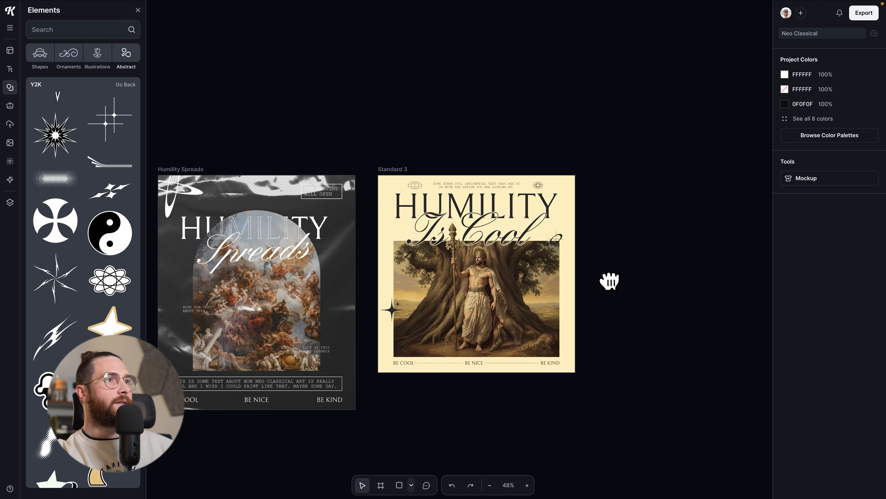
scroll(607, 281, "left", 4)
scroll(597, 285, "down", 4)
scroll(597, 284, "left", 8)
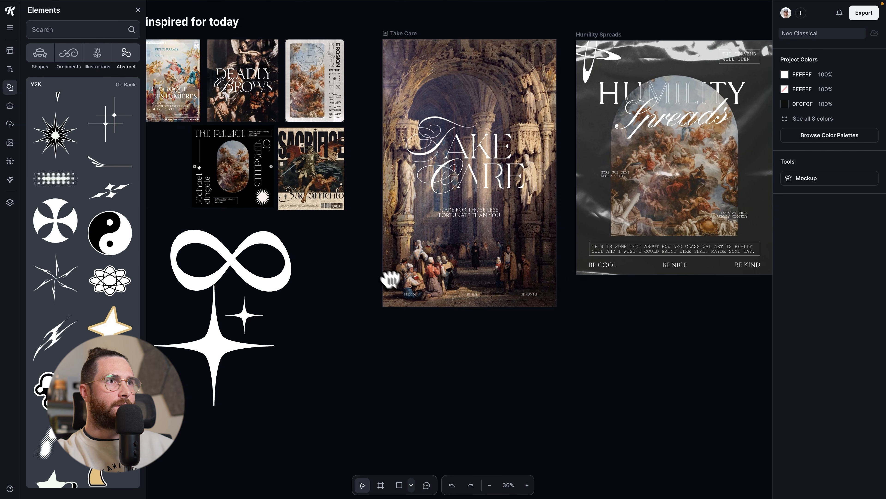
scroll(387, 277, "up", 5)
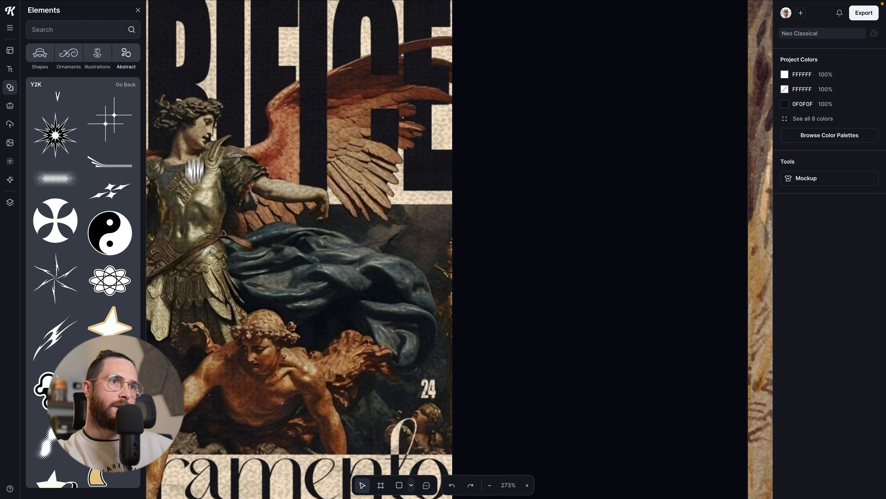
scroll(275, 198, "down", 10)
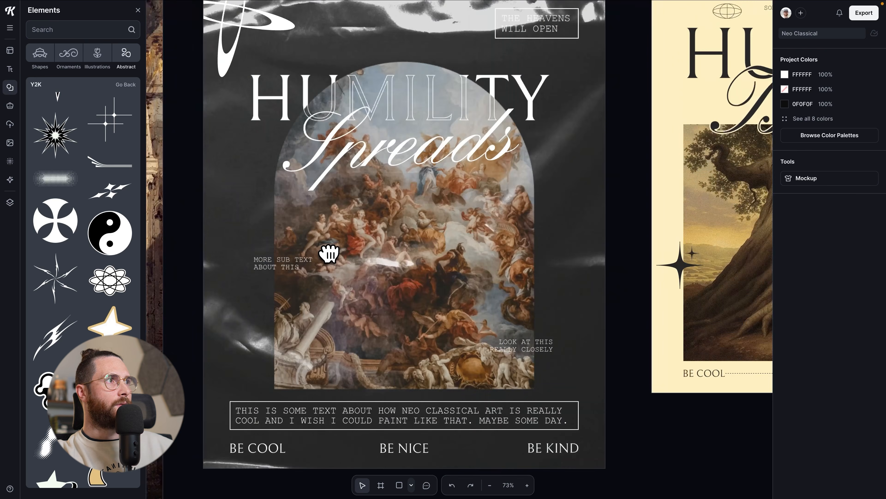
scroll(330, 251, "down", 5)
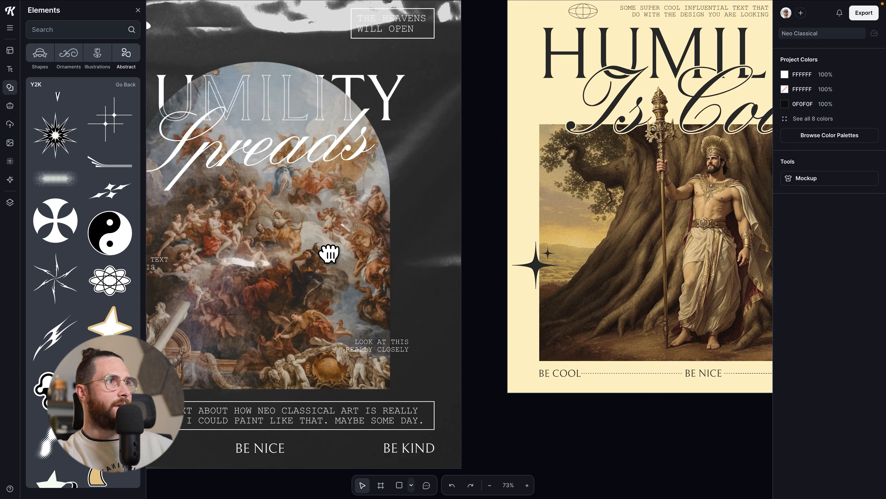
scroll(370, 254, "right", 5)
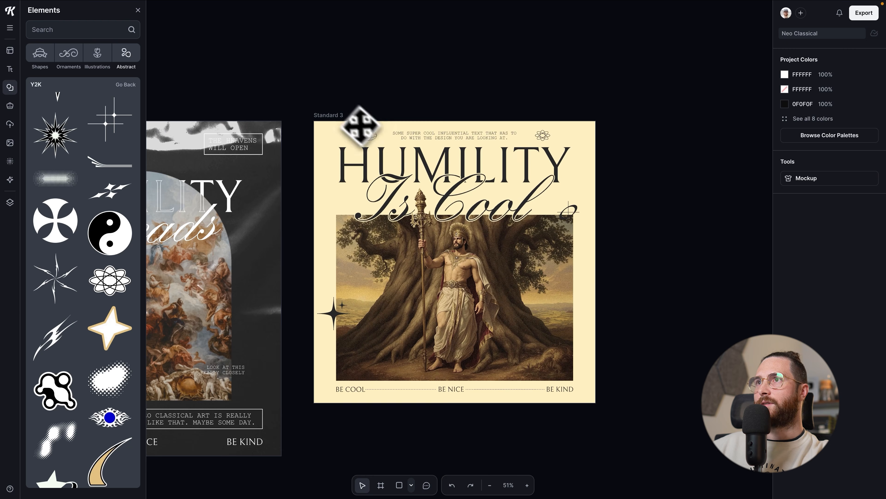
Step: Apply the plain grey fine-dot texture from Halftone Textures to the whole Standard 3 artboard
left_click(358, 123)
left_click(10, 161)
scroll(84, 216, "up", 1)
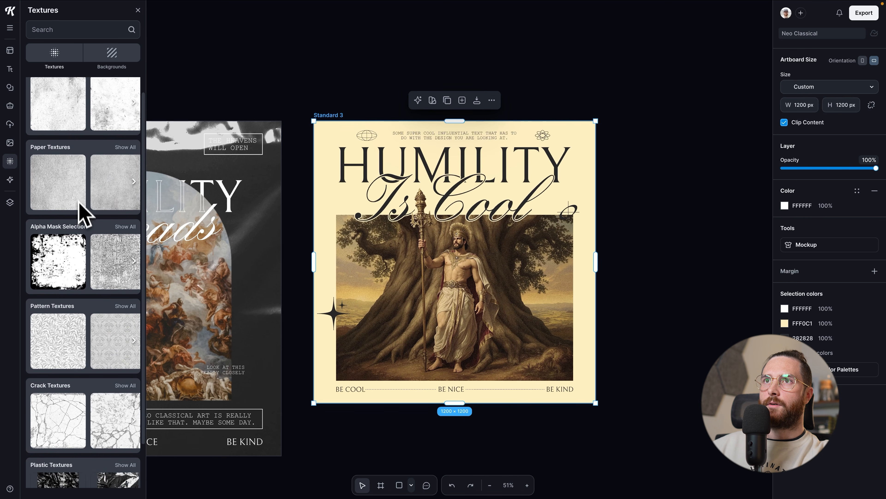
scroll(95, 249, "down", 20)
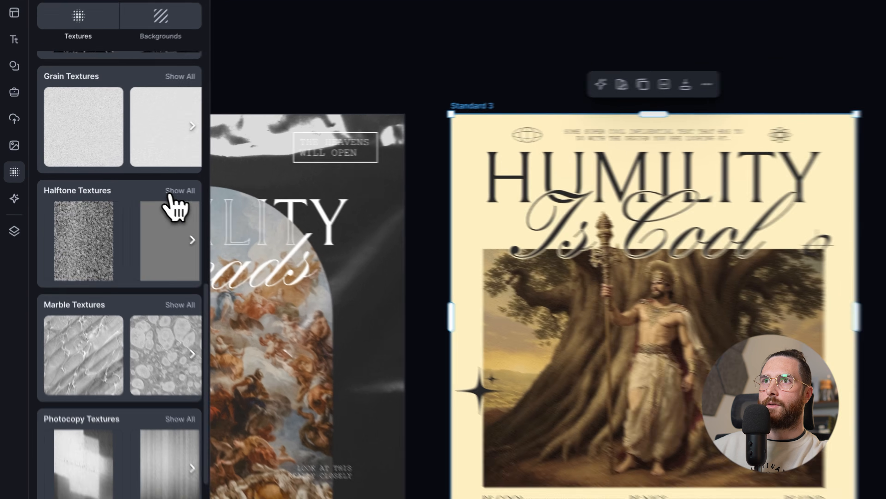
left_click(125, 174)
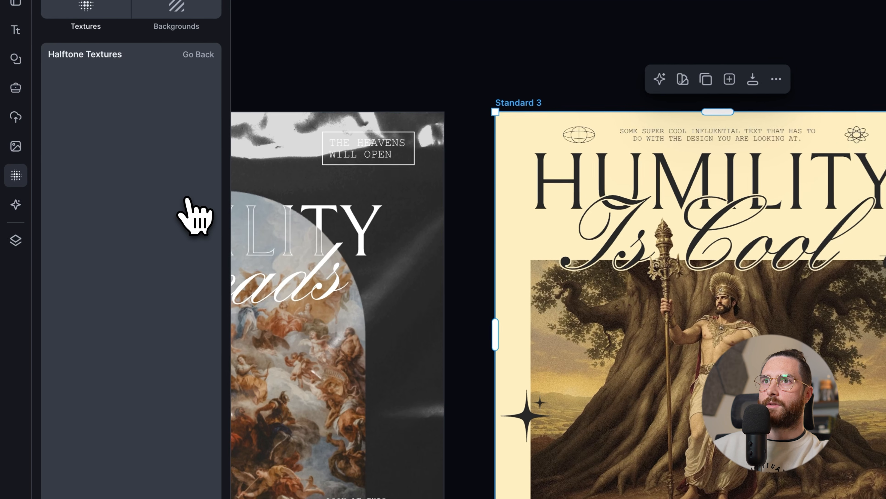
left_click(192, 139)
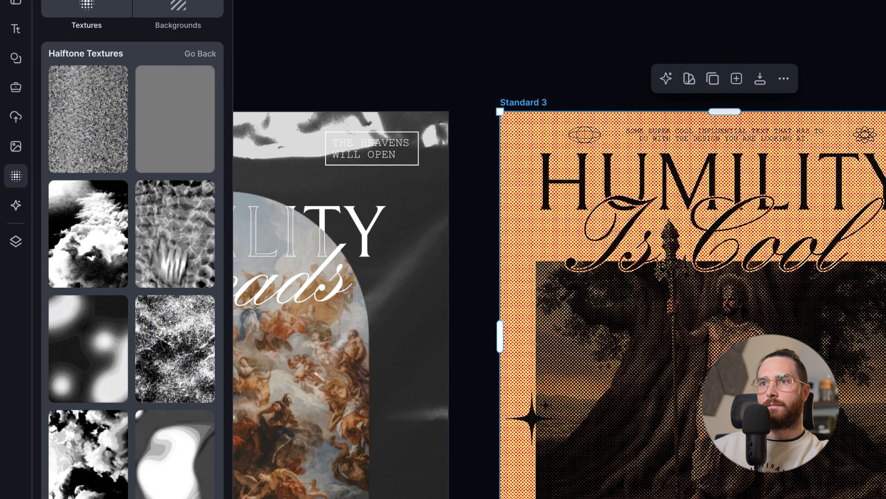
left_click(200, 53)
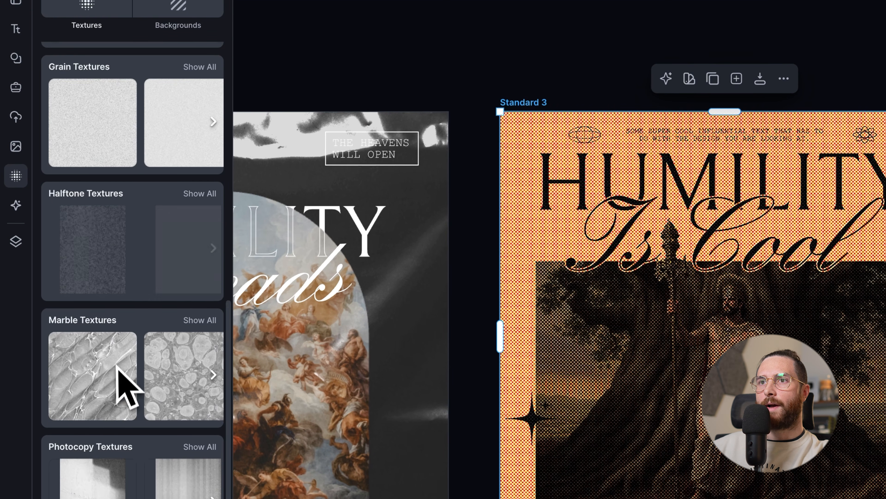
Step: Try the first blotchy Photocopy Textures sample on the Standard 3 artboard with the Darken blending mode
scroll(168, 377, "down", 3)
left_click(197, 331)
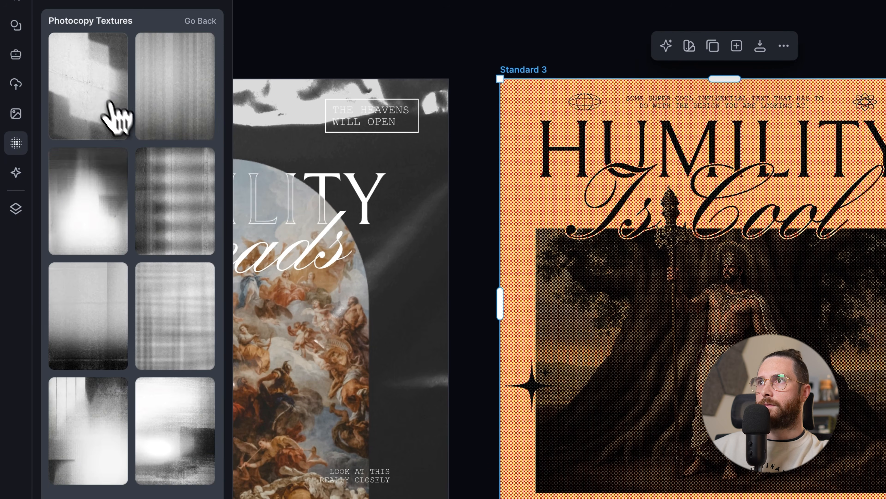
left_click(99, 92)
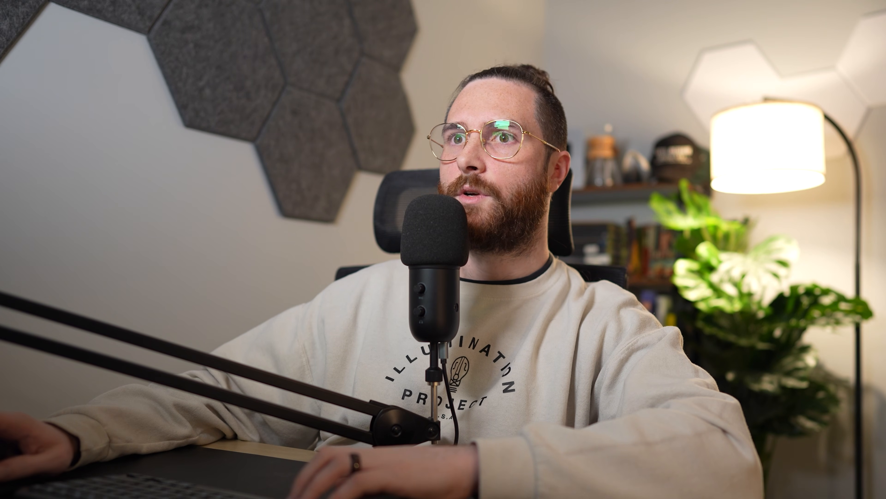
left_click(833, 287)
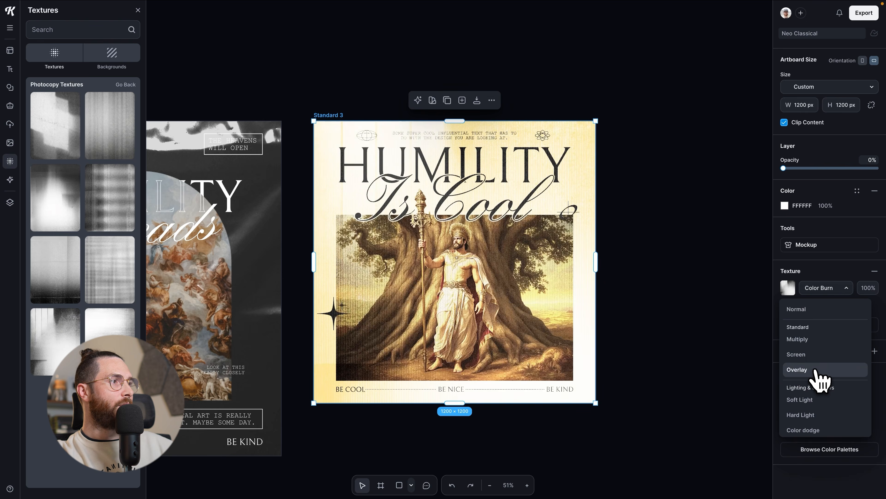
scroll(821, 367, "down", 2)
scroll(813, 374, "down", 1)
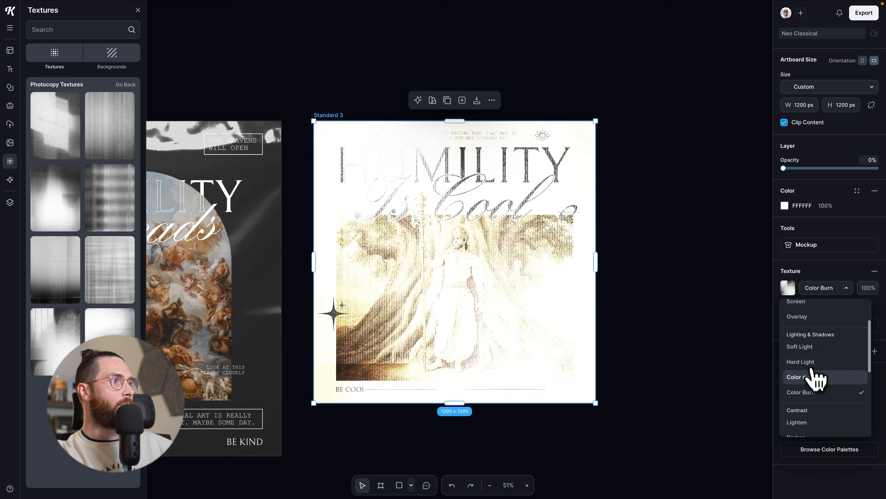
scroll(810, 396, "down", 3)
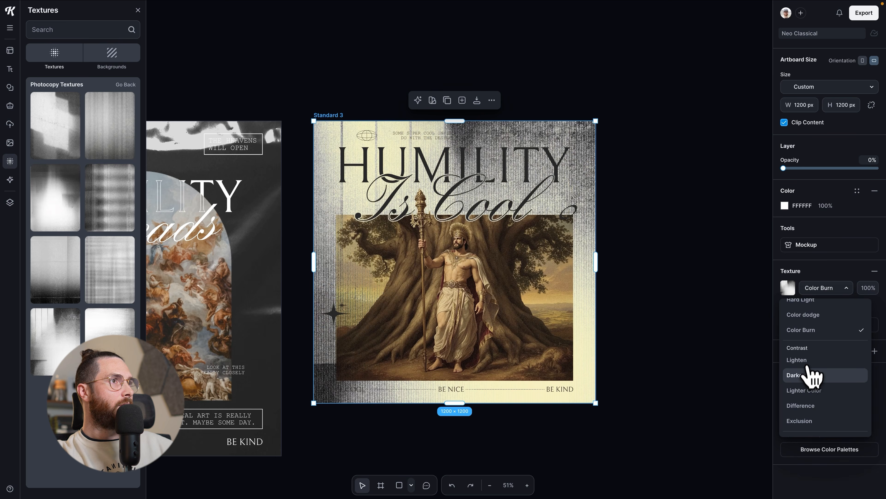
scroll(810, 370, "down", 2)
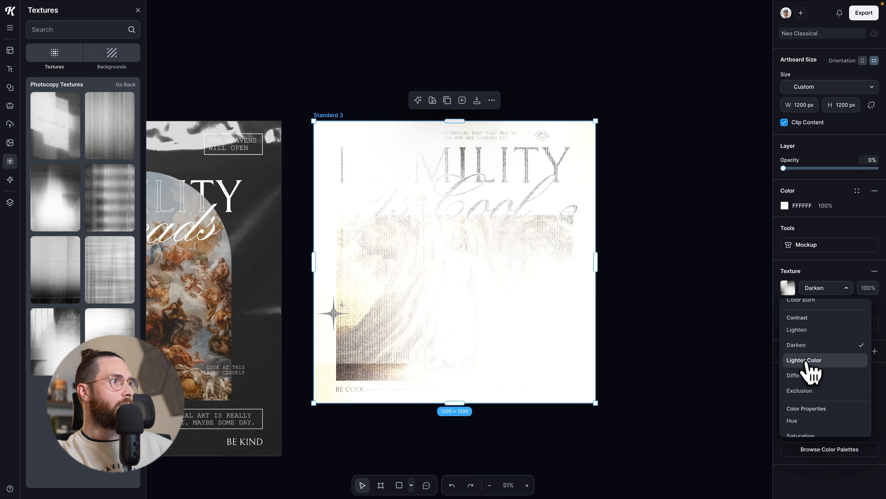
scroll(811, 356, "down", 6)
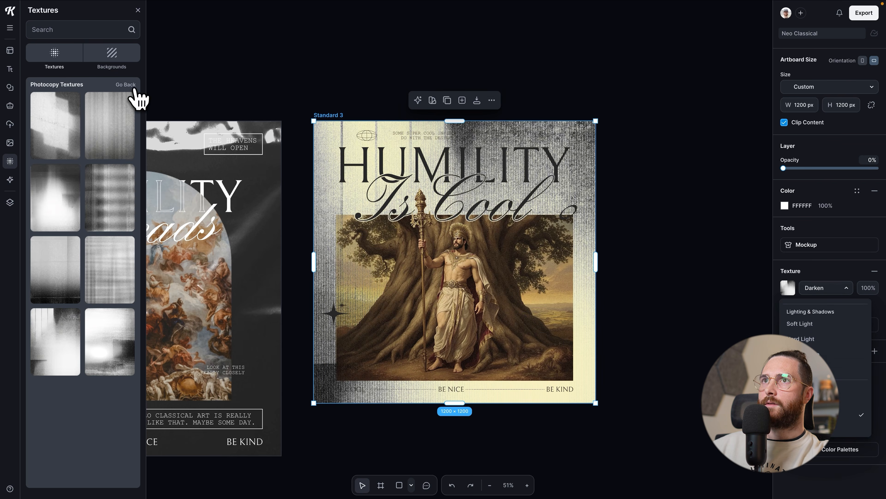
Step: Replace the Standard 3 artboard's texture with the light grey woven linen from Fabric Textures
left_click(125, 84)
scroll(97, 241, "down", 2)
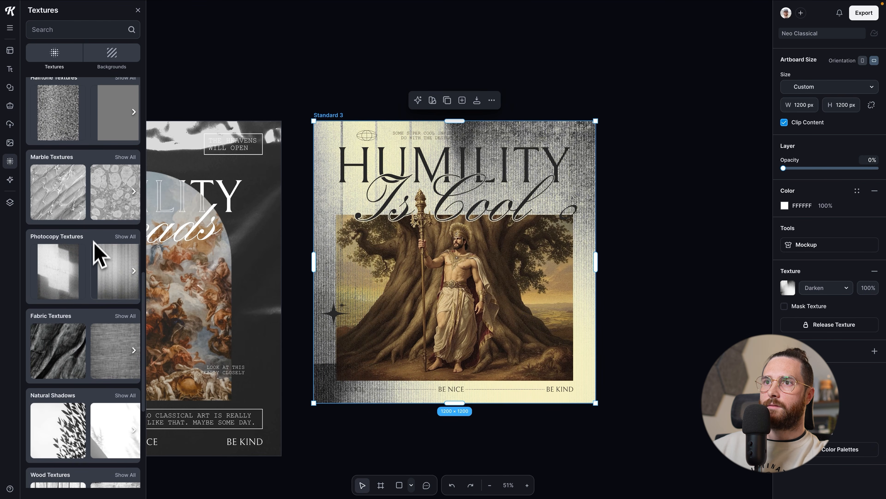
left_click(125, 304)
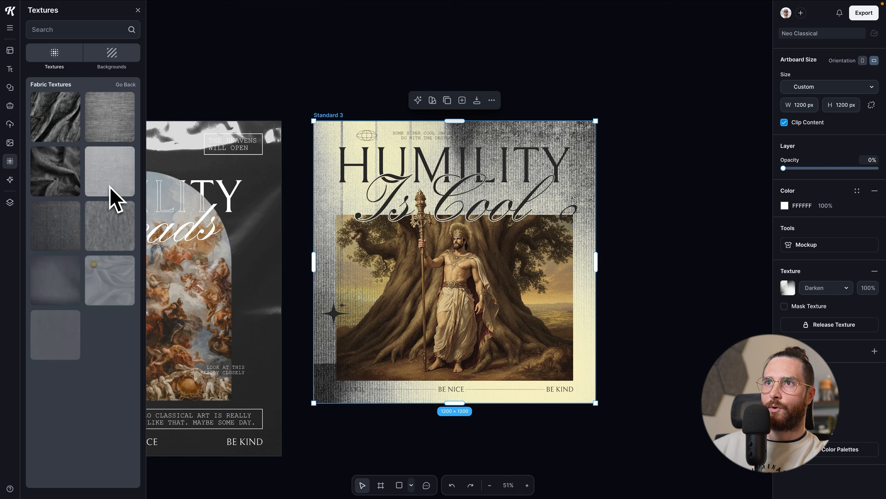
left_click(100, 230)
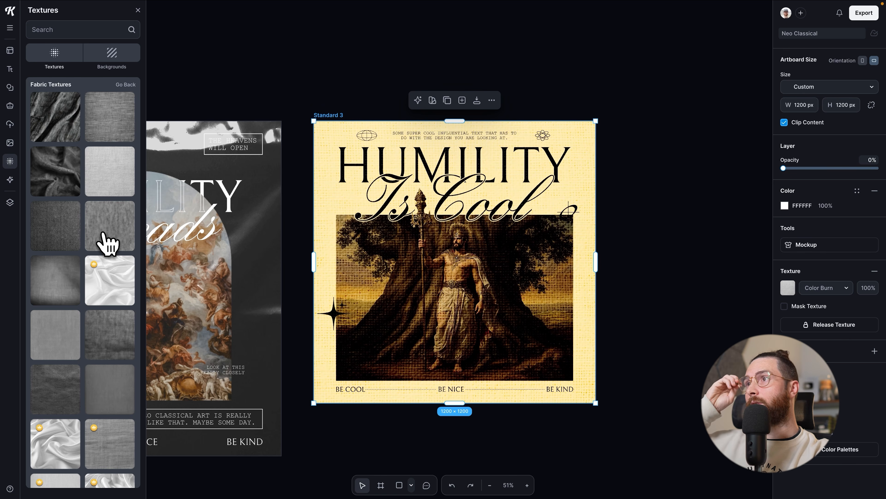
Step: Blend the linen texture as Soft Light at 60% opacity and check the weave over the artwork
left_click(818, 288)
left_click(802, 339)
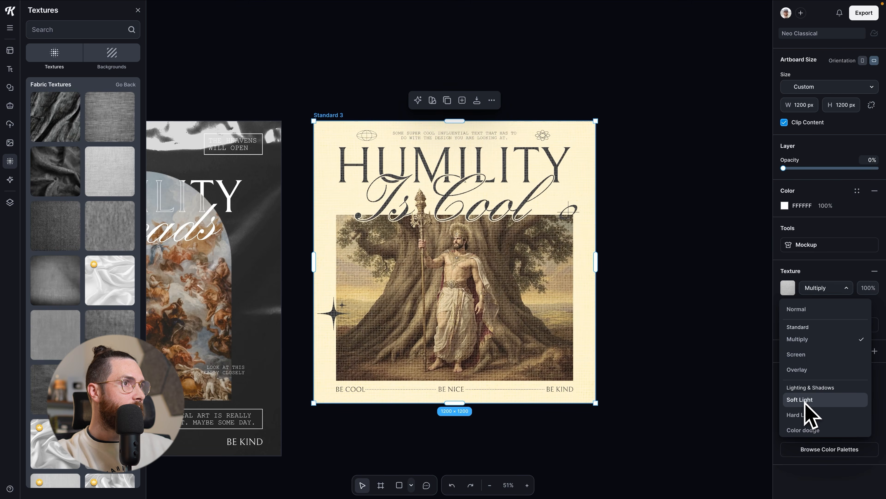
scroll(806, 402, "down", 5)
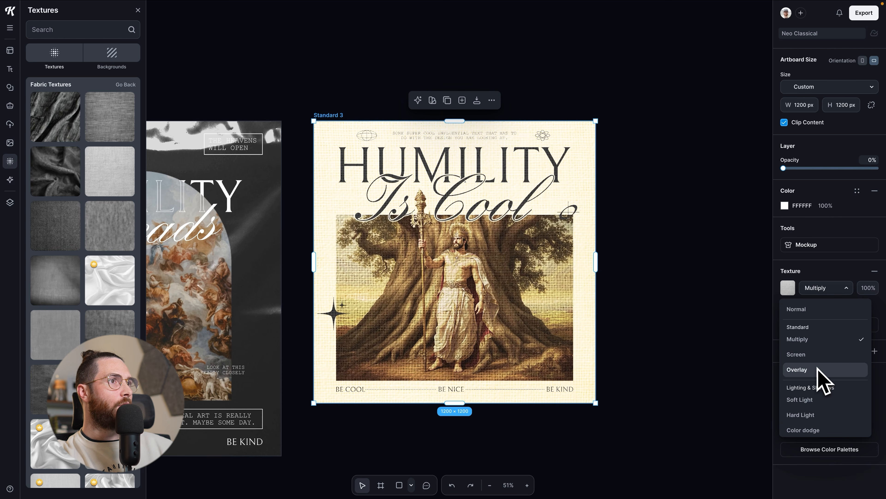
left_click(810, 401)
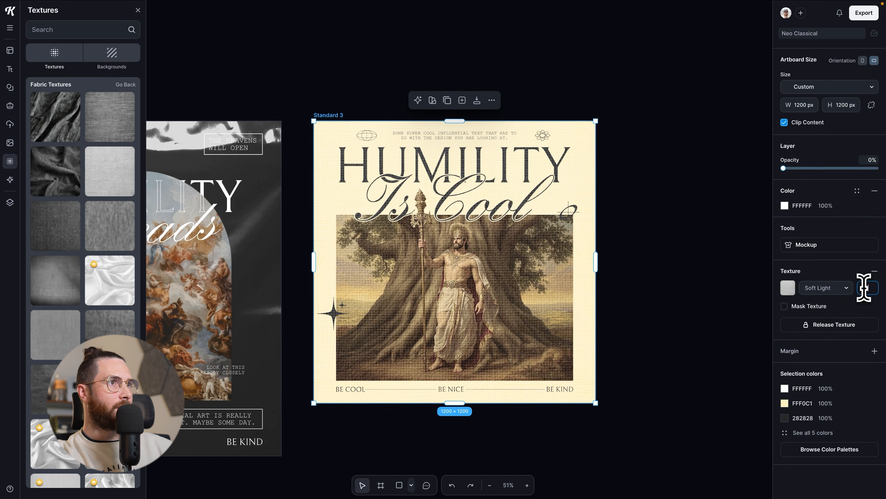
scroll(631, 295, "up", 2)
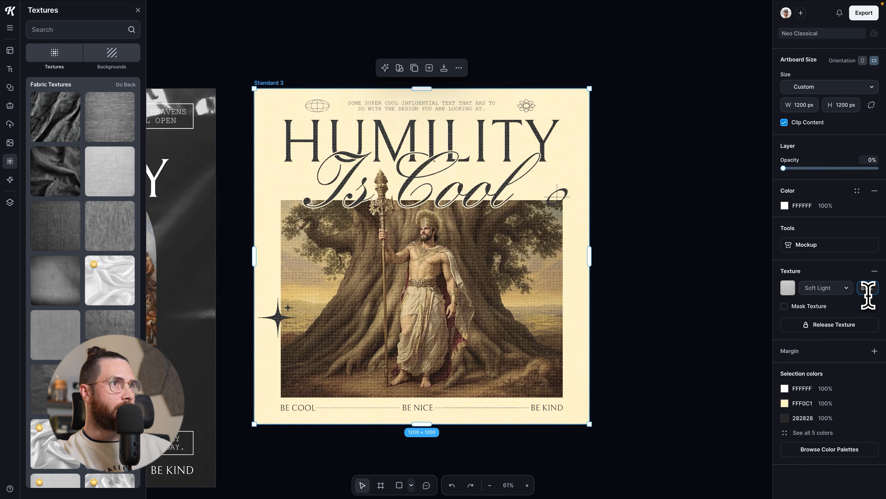
scroll(638, 294, "down", 1)
scroll(623, 296, "up", 1)
scroll(622, 296, "up", 2)
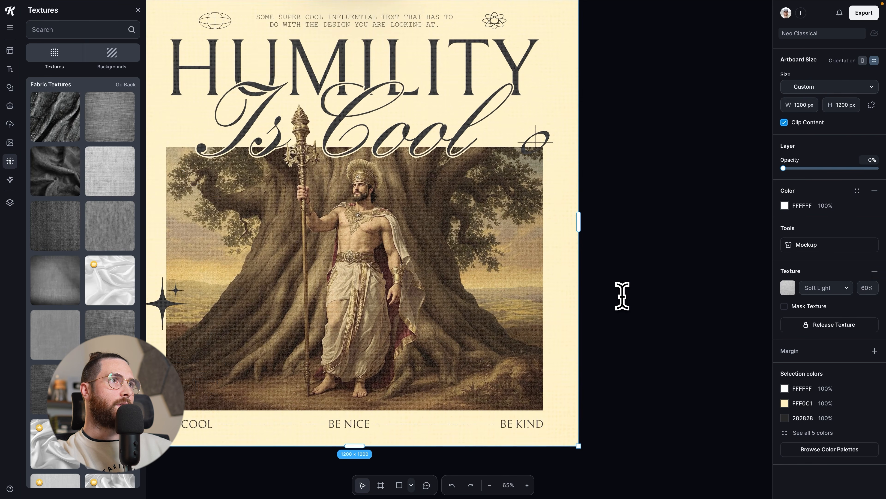
scroll(485, 196, "up", 3)
scroll(481, 205, "up", 2)
scroll(464, 208, "down", 7)
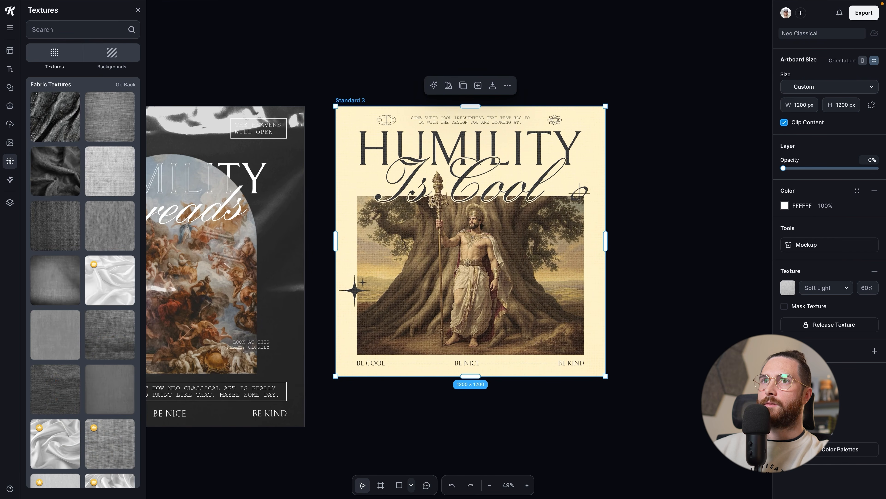
Step: Search the photos for black paper and place the crumpled black paper image over the figure on Standard 3
left_click(11, 143)
triple_click(57, 64)
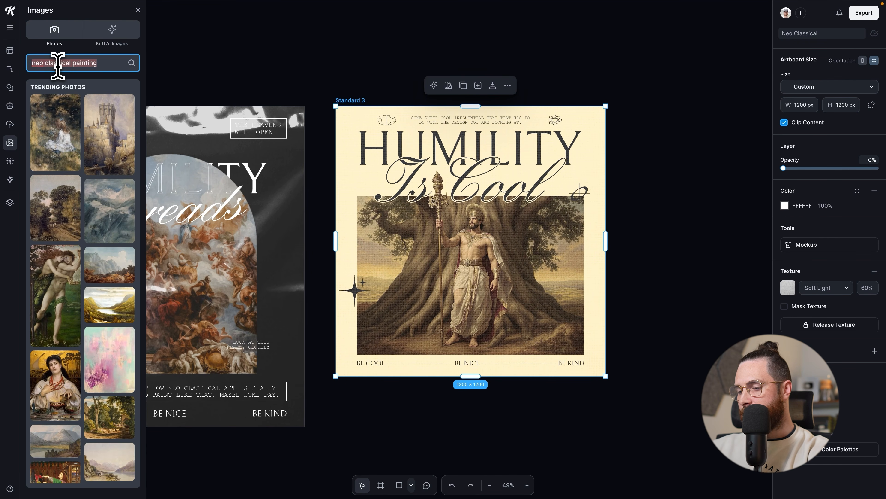
type("black pa")
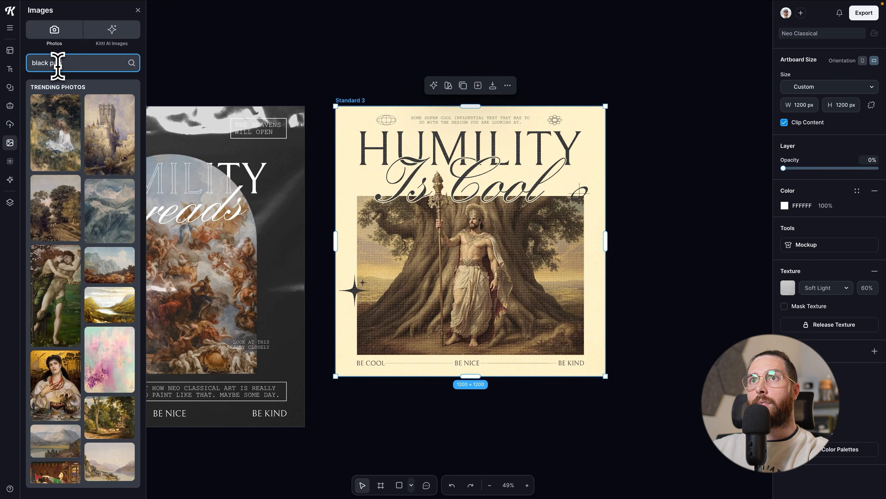
type("per")
left_click(63, 88)
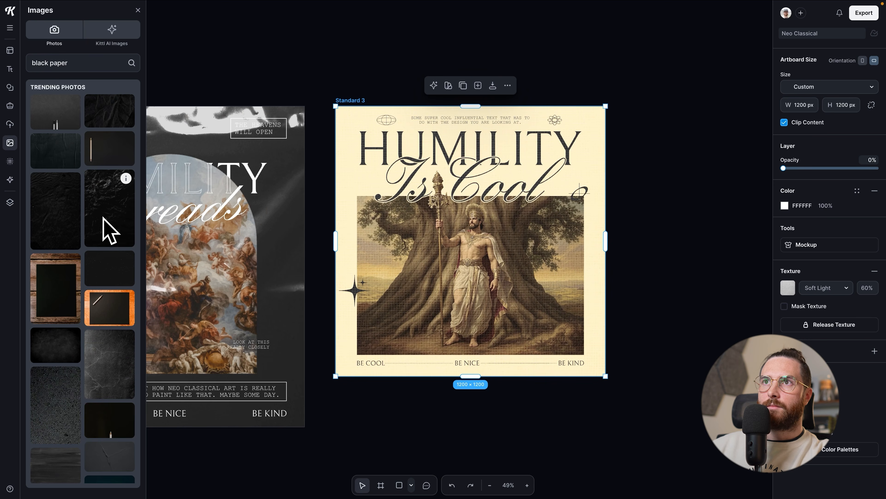
left_click(103, 110)
left_click_drag(417, 255, 495, 249)
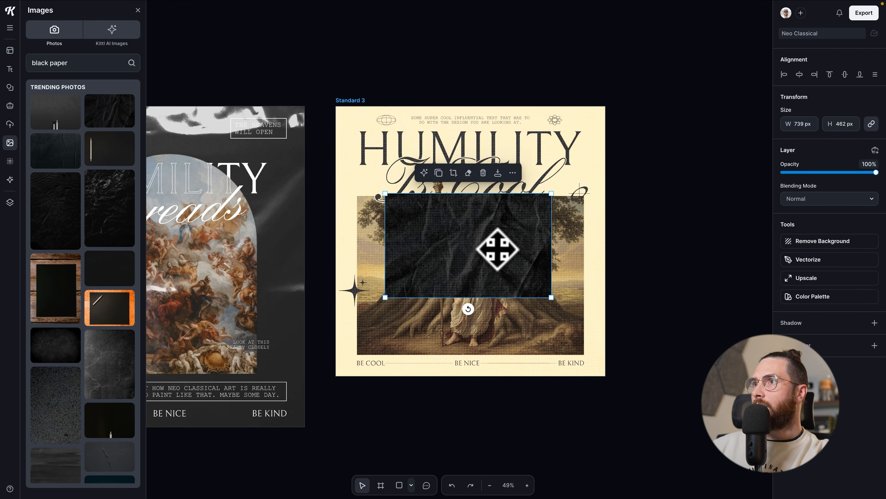
Step: Blend the crumpled paper as Screen and stretch it to about 1244 by 1248 px, covering the whole artboard
left_click(827, 200)
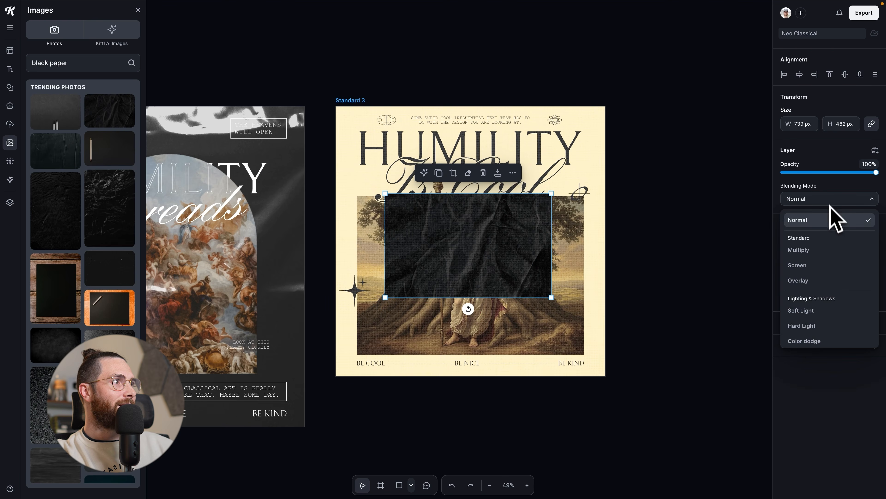
left_click(828, 266)
left_click_drag(551, 193, 617, 152)
left_click_drag(469, 349, 364, 245)
left_click_drag(562, 96, 610, 92)
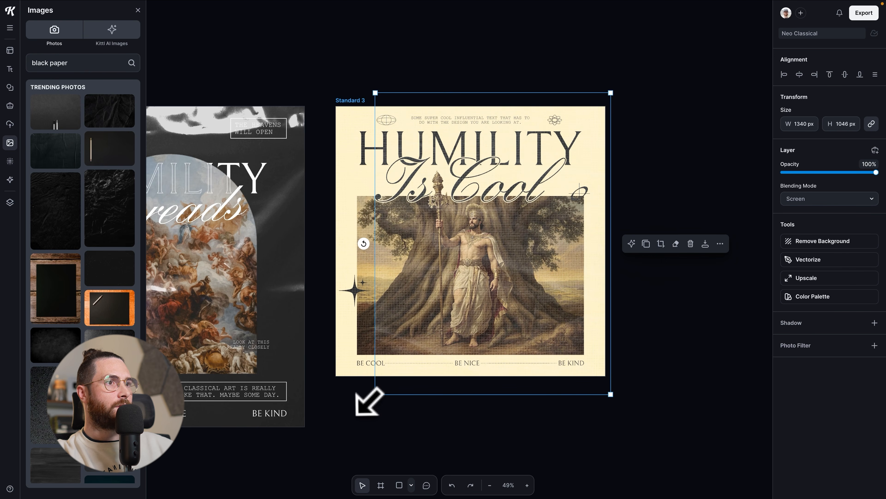
left_click_drag(373, 401, 328, 388)
mouse_move(330, 92)
left_mouse_down()
mouse_move(323, 87)
mouse_move(325, 95)
left_mouse_up()
Step: Try Overlay on the crumpled paper image, and settle on the Difference blending mode
left_click(795, 198)
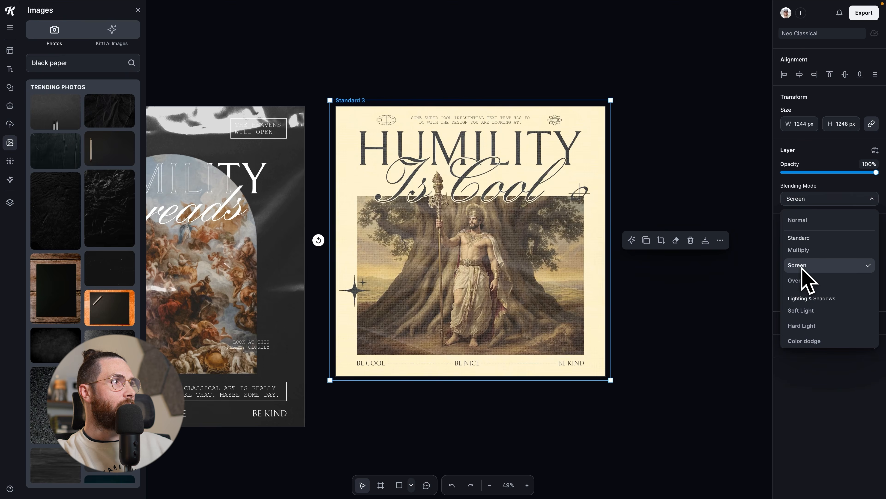
left_click(802, 281)
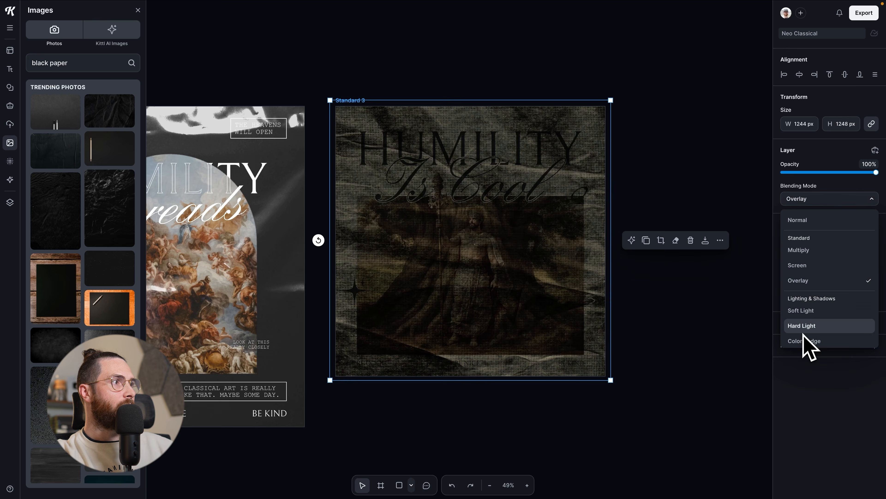
scroll(806, 328, "down", 4)
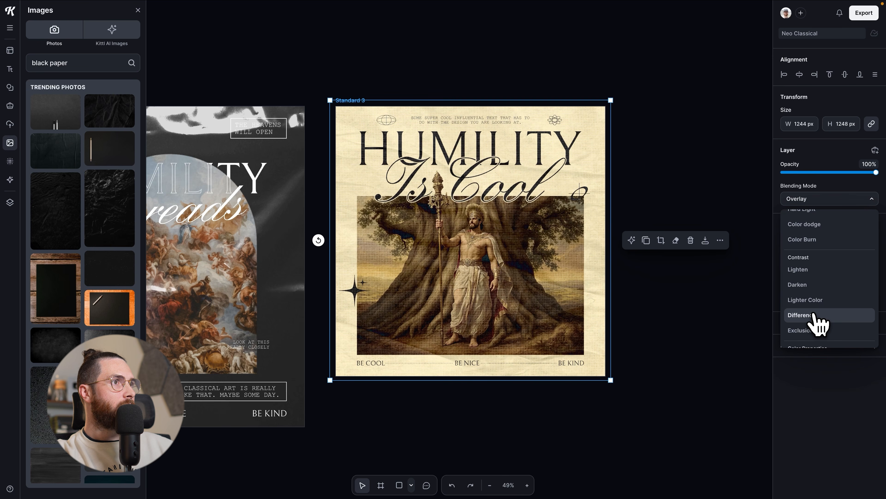
left_click(816, 315)
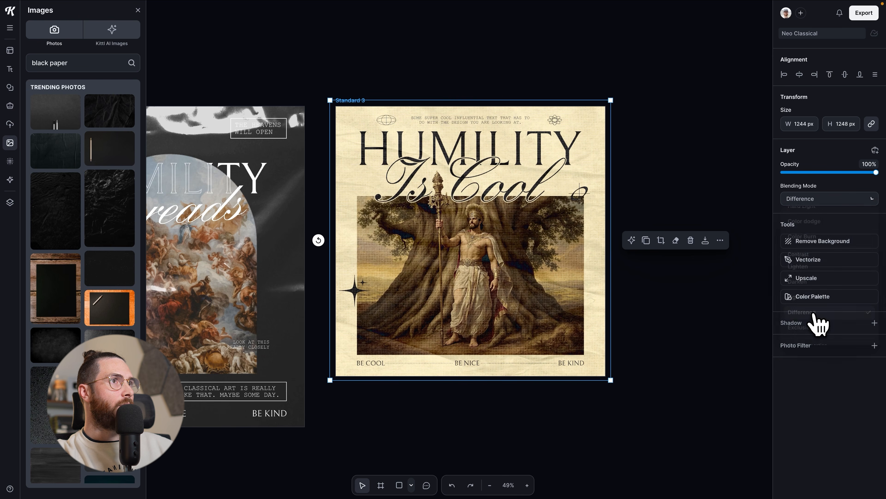
scroll(617, 221, "up", 5)
left_click(617, 220)
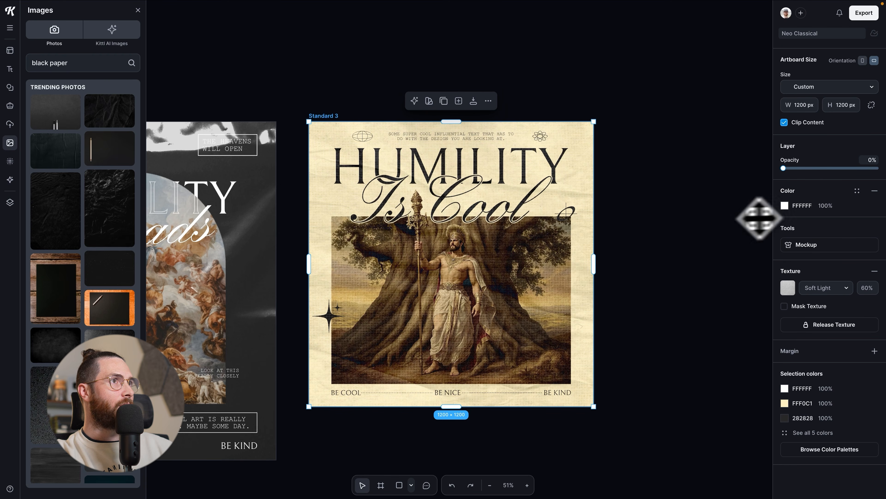
Step: Change the poster's cream background colour to FEEFBD
scroll(718, 220, "down", 1)
scroll(721, 267, "down", 1)
left_click(784, 403)
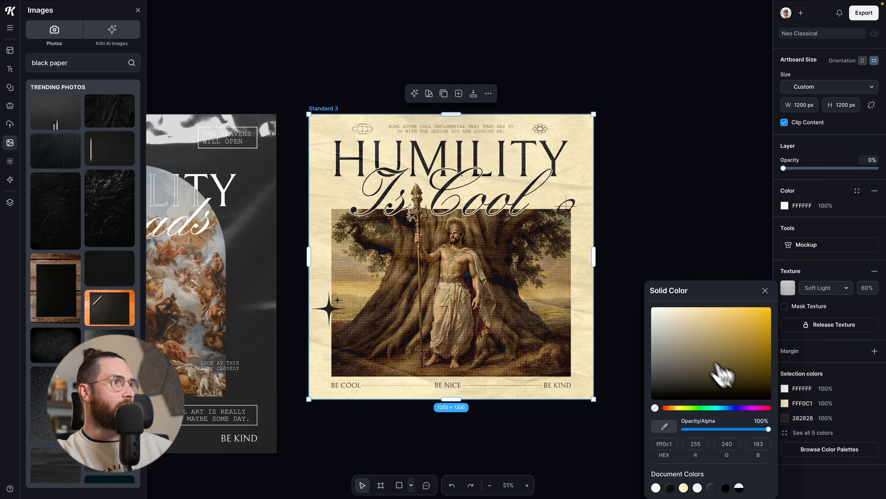
mouse_move(685, 310)
left_mouse_down()
mouse_move(694, 315)
mouse_move(672, 311)
mouse_move(659, 320)
mouse_move(672, 313)
left_mouse_up()
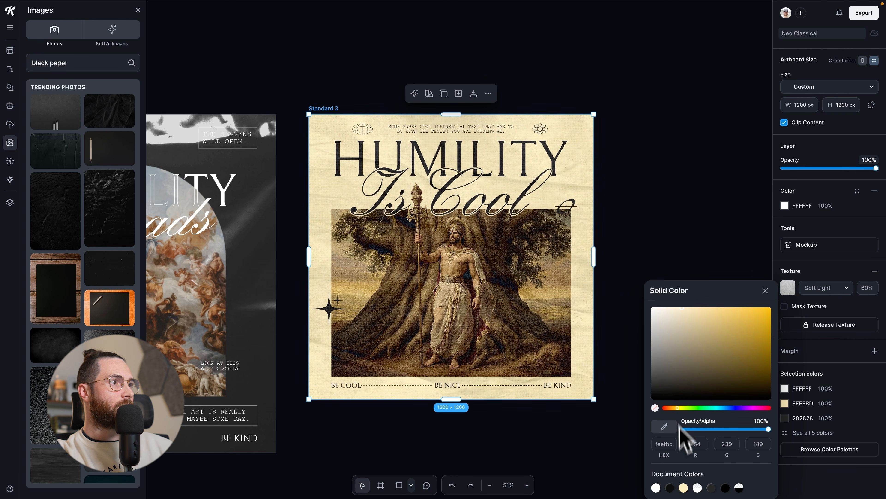
left_click(621, 265)
Step: Compare the Take Care, Humility Spreads and Standard 3 posters with the classical paintings and modern reference designs
scroll(645, 248, "down", 2)
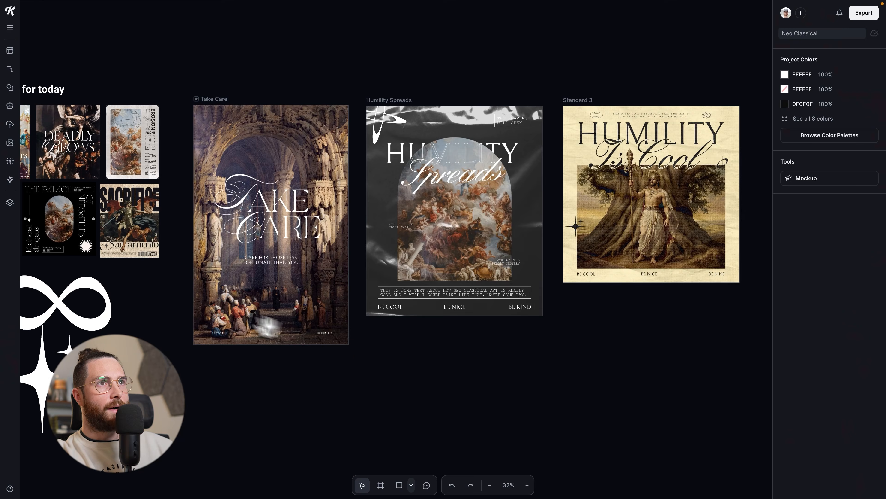
left_click_drag(165, 296, 313, 321)
scroll(284, 253, "up", 3)
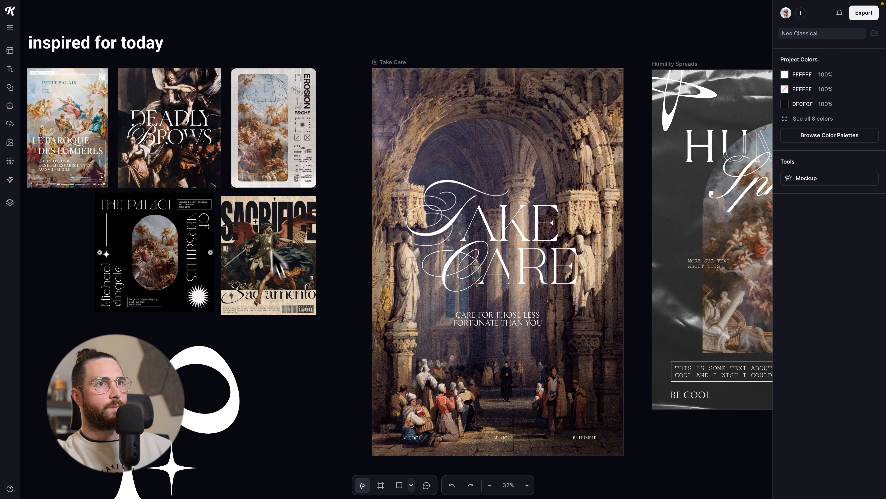
scroll(347, 287, "left", 10)
scroll(349, 278, "left", 6)
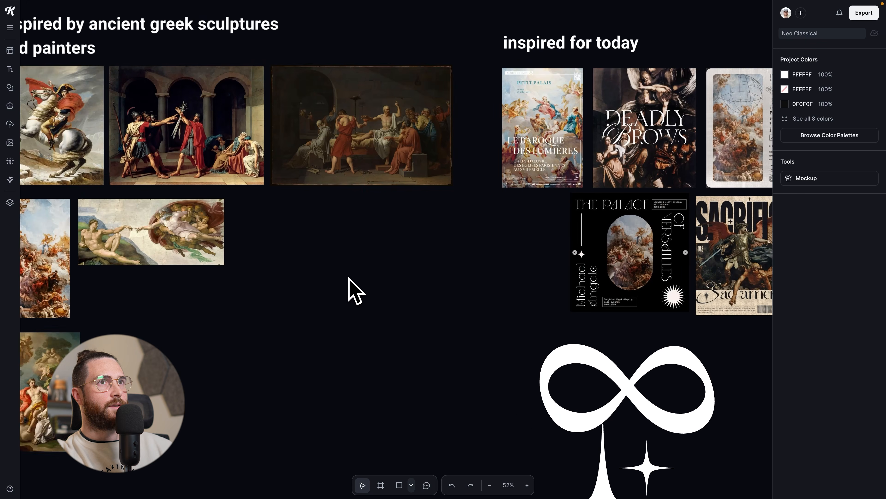
scroll(348, 278, "down", 3)
scroll(348, 277, "right", 10)
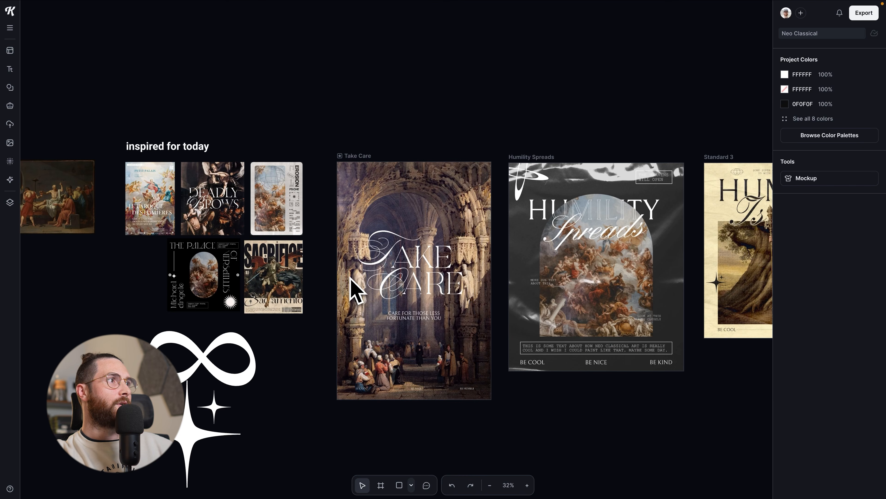
scroll(350, 279, "right", 2)
scroll(514, 326, "right", 4)
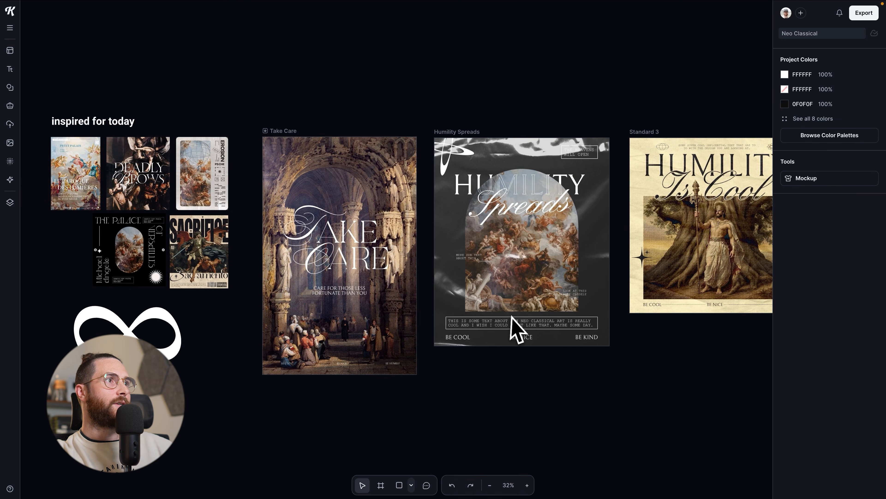